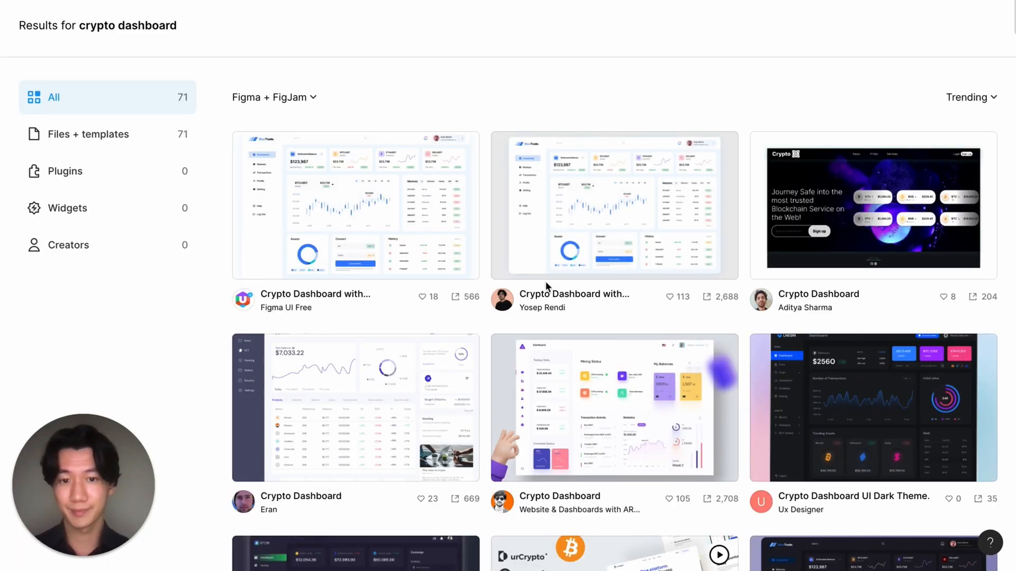
Step: Open the Crypto Dashboard community file with the purple background and gold ring from the search results and examine its design
scroll(545, 280, "down", 5)
scroll(545, 276, "down", 5)
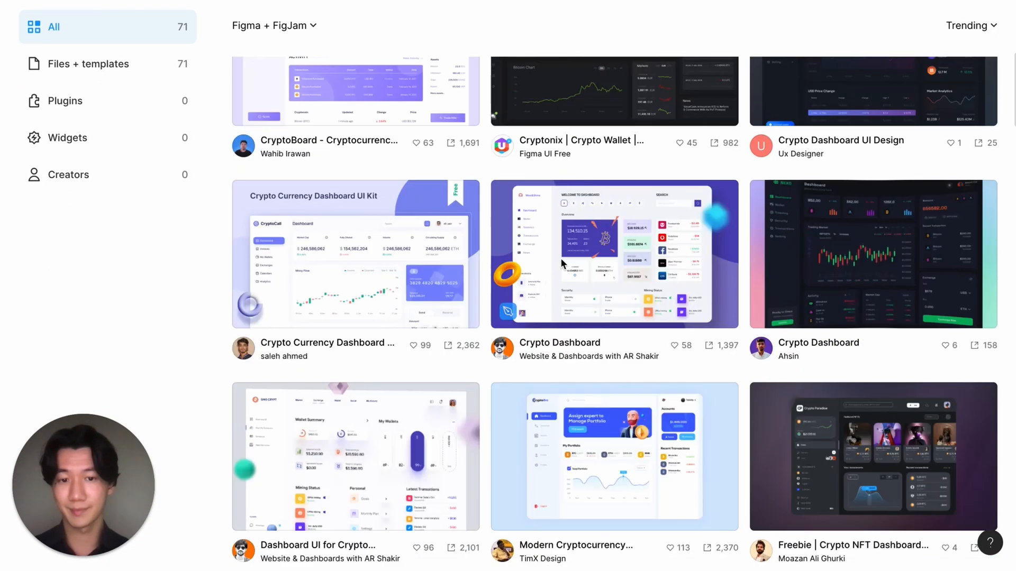
left_click(560, 259)
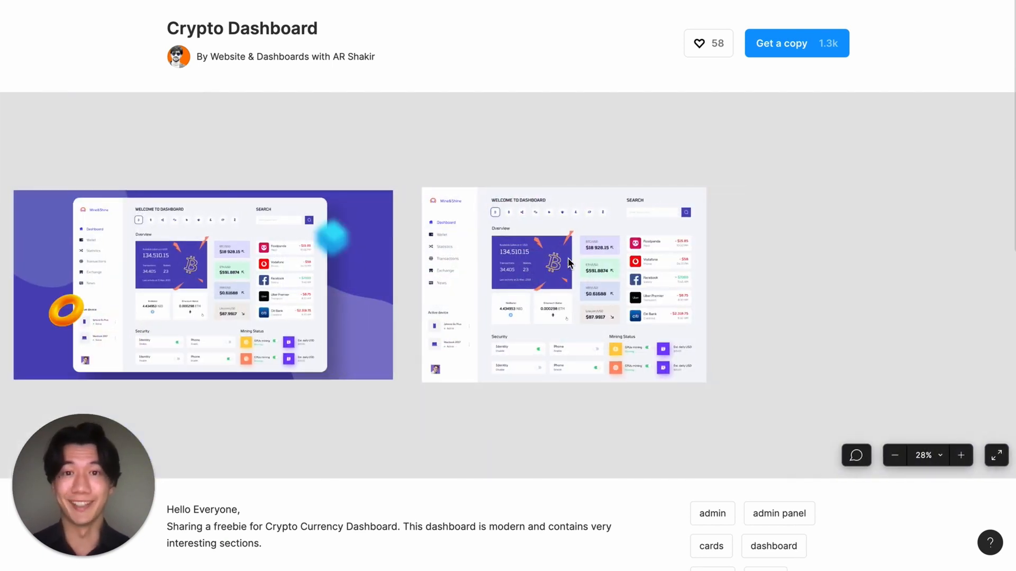
left_click(568, 262)
left_click(532, 251)
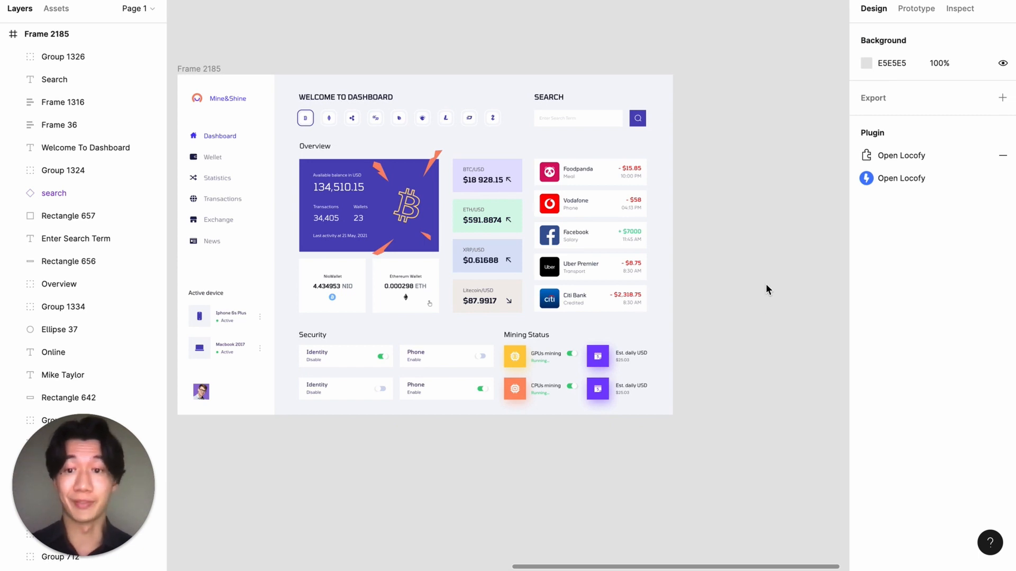
Step: Launch the Locofy plugin on the dashboard file and look at its pre-built components section
right_click(757, 185)
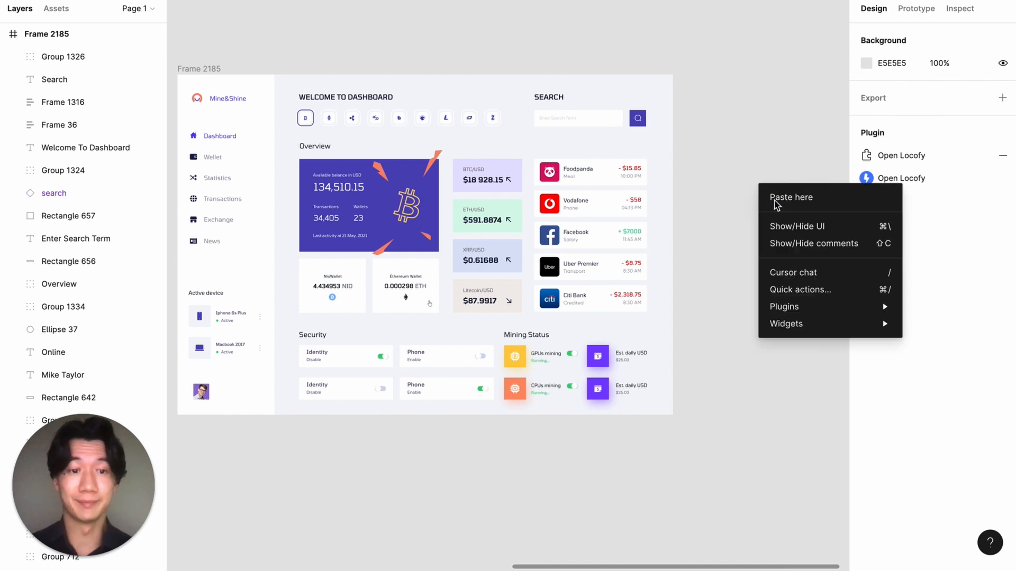
mouse_move(794, 311)
left_click(682, 324)
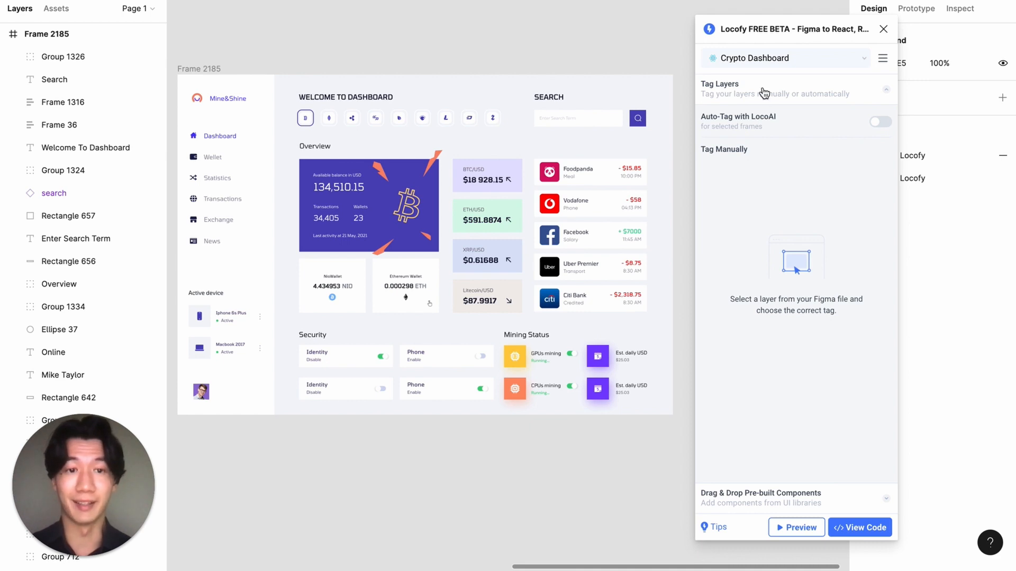
left_click(749, 497)
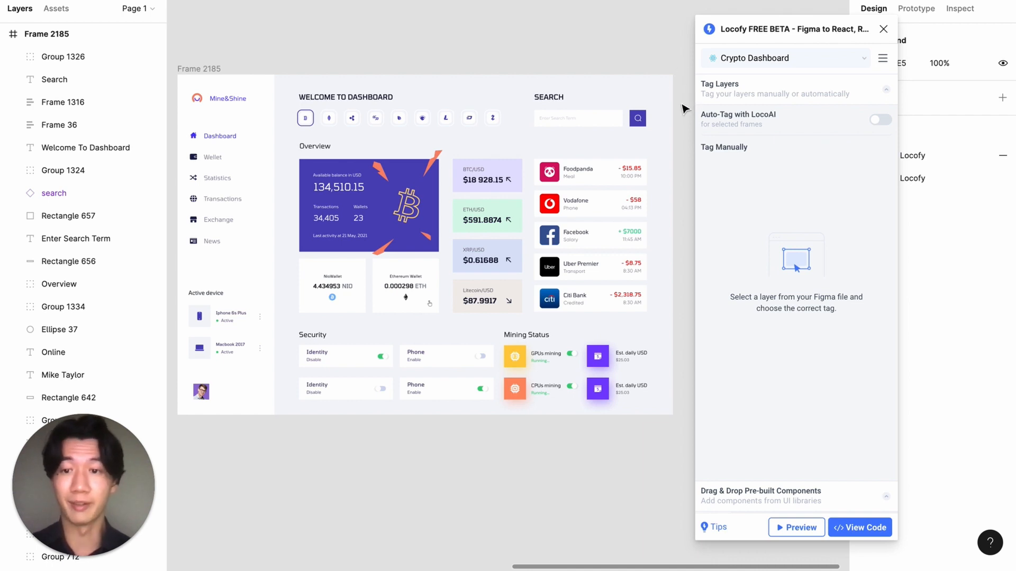
Step: Wrap the search icon and its background Rectangle 657 in an auto layout frame and rename it Button
left_click(639, 118)
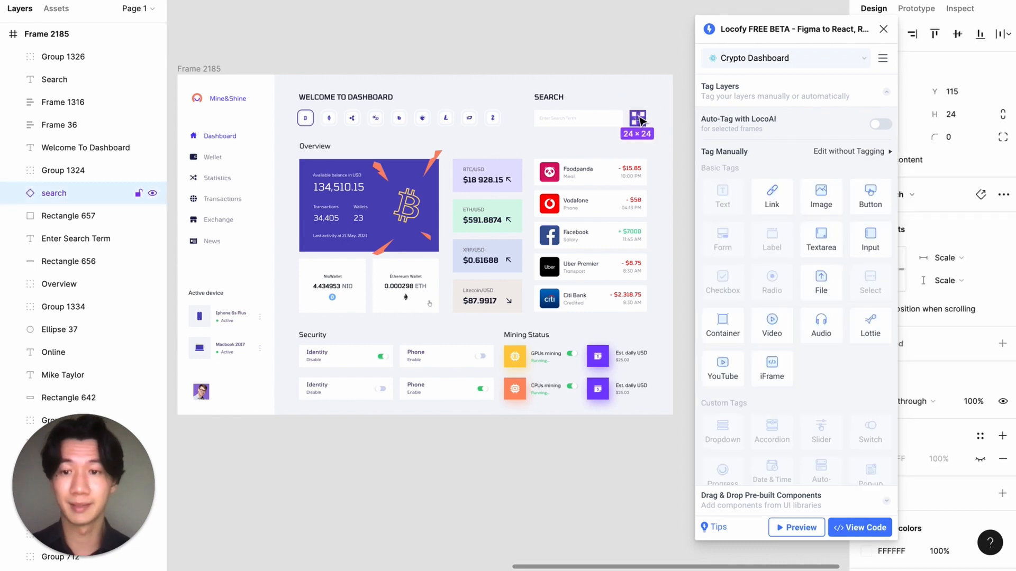
left_click(582, 122)
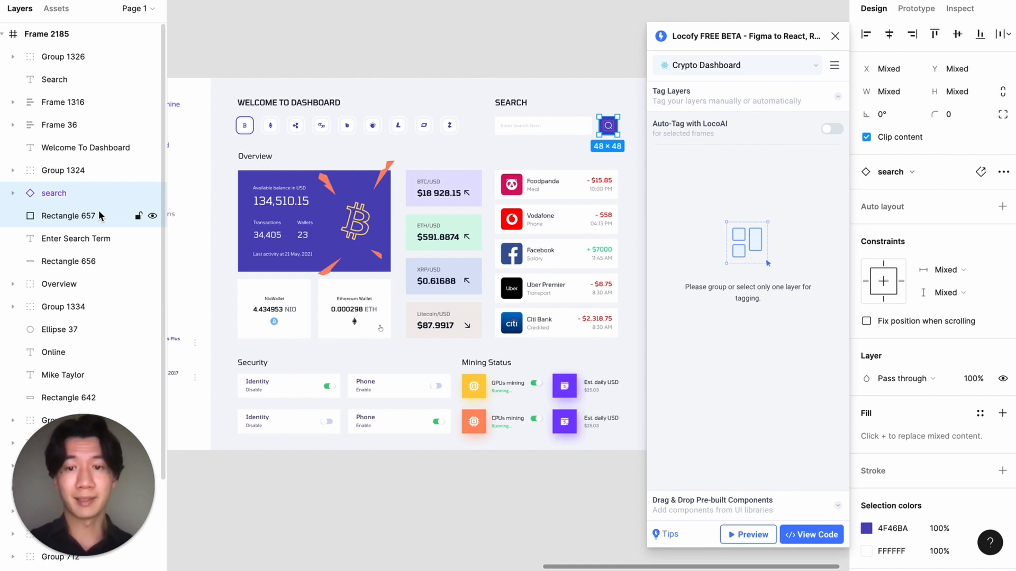
key("shift+a")
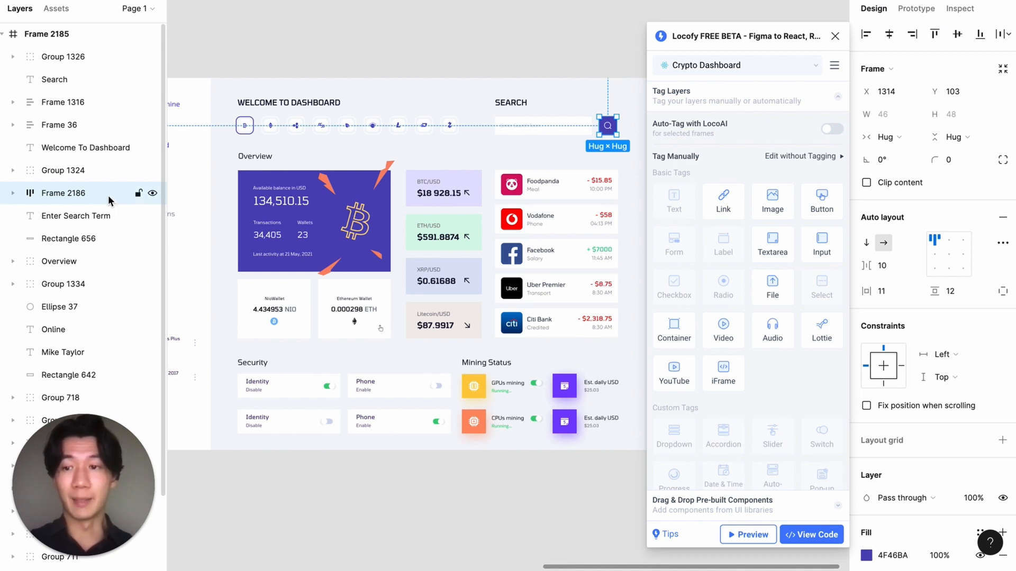
double_click(89, 194)
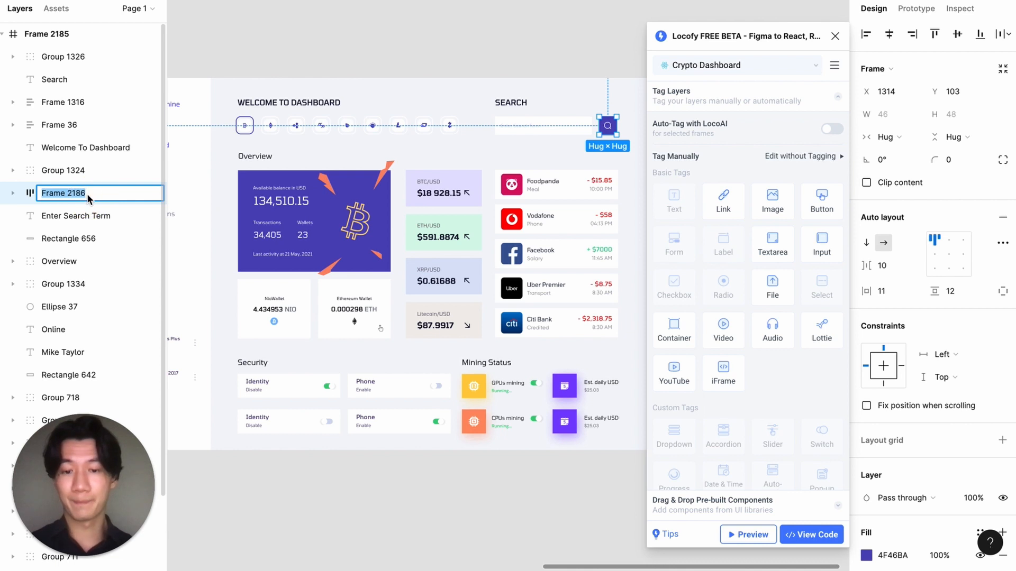
key("BackSpace")
type("Button")
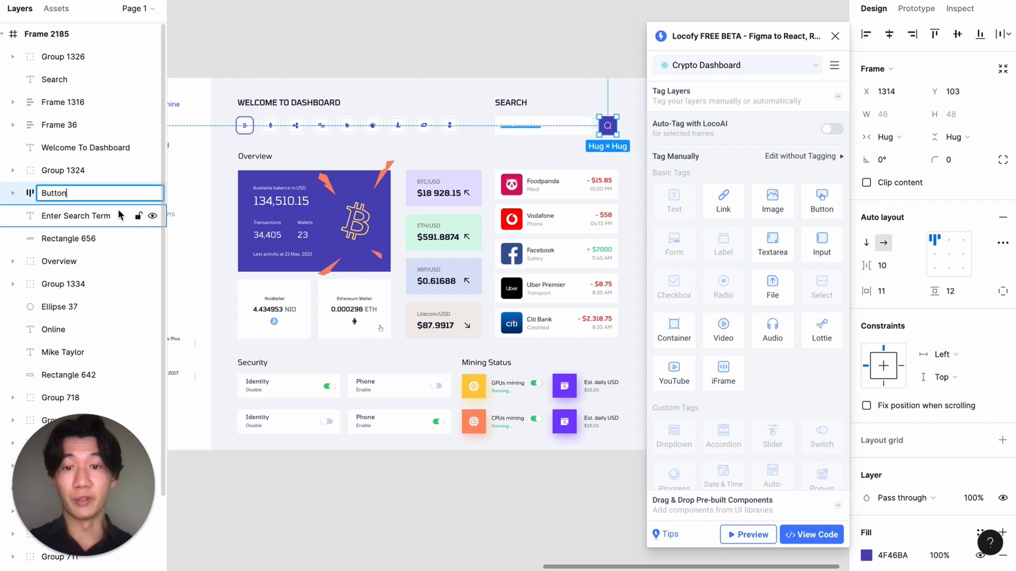
Step: Centre the contents of the Button frame and tag it as a Button in Locofy with the UI library None
left_click(12, 193)
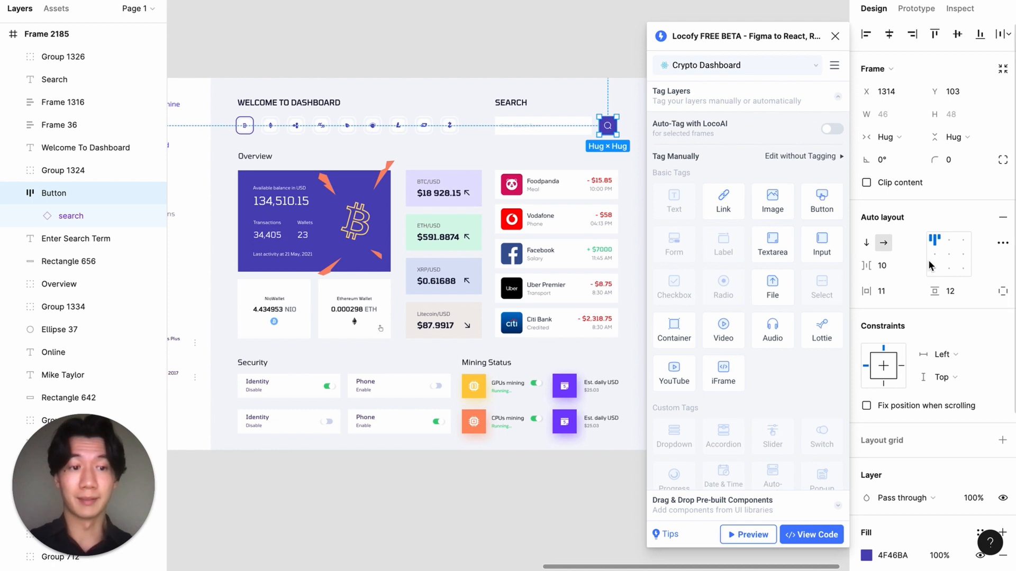
left_click(949, 256)
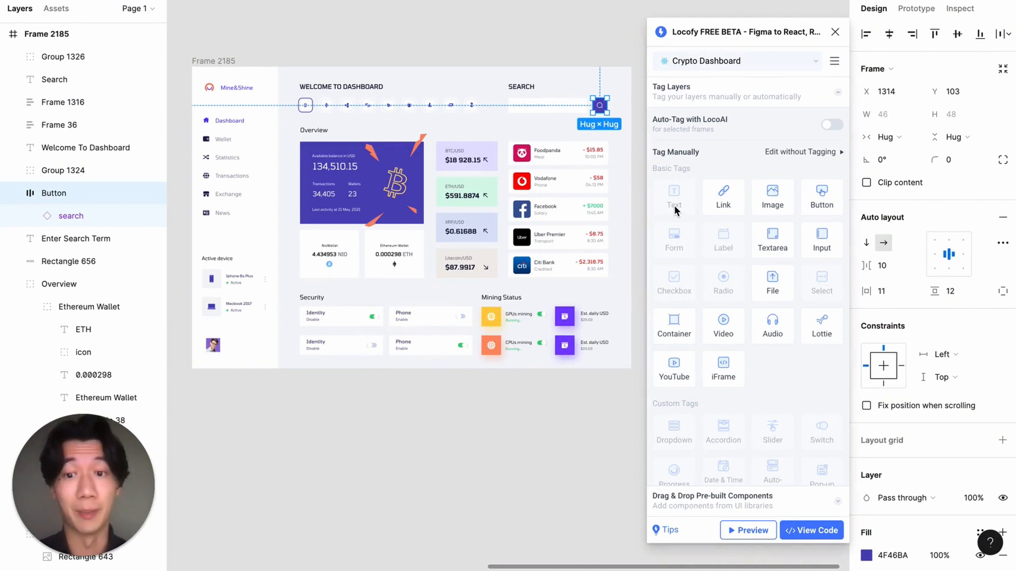
left_click(821, 203)
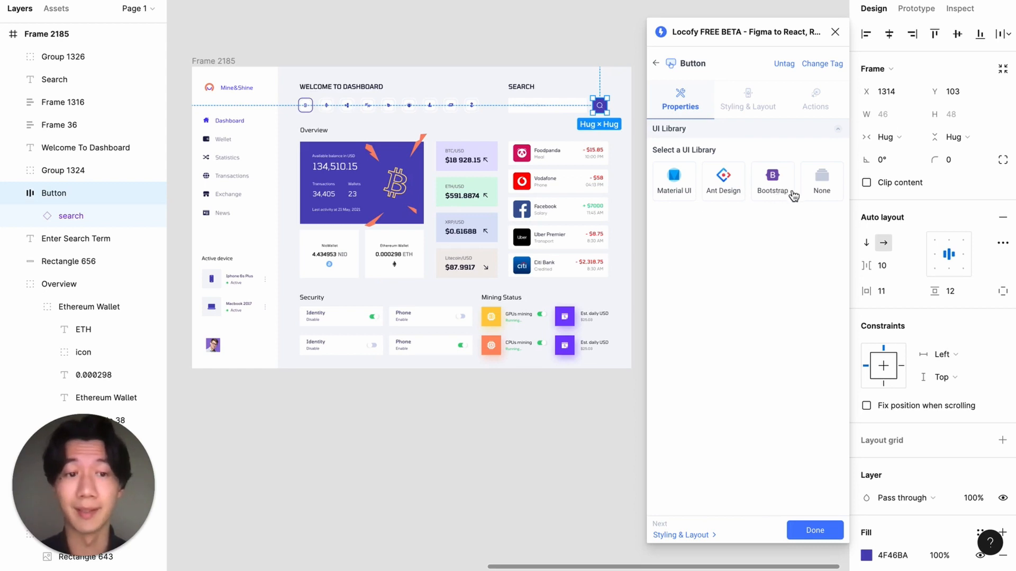
left_click(820, 191)
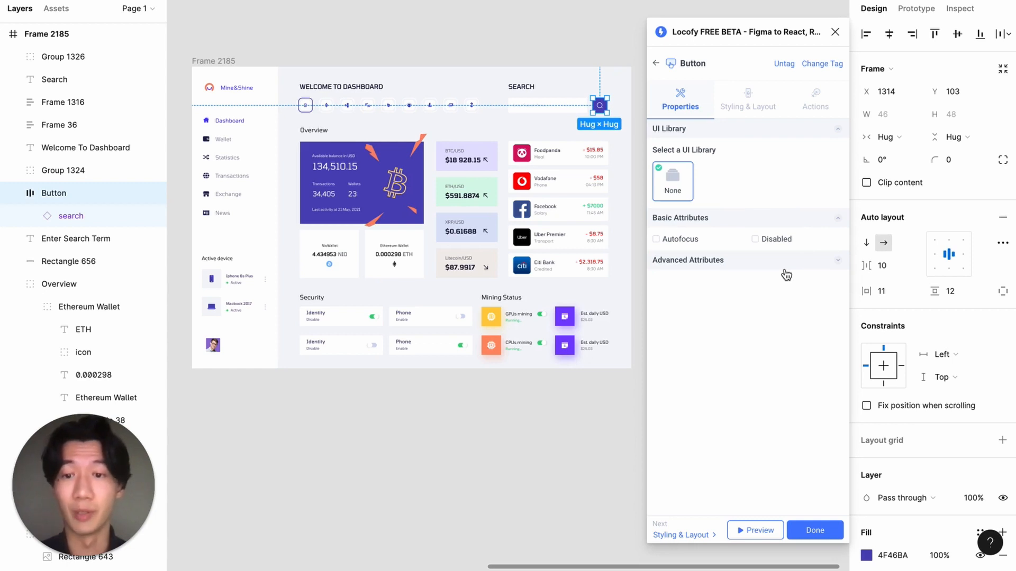
Step: Set the search button's hover-state fill to the dark blue 171060 in its Locofy styling
left_click(747, 103)
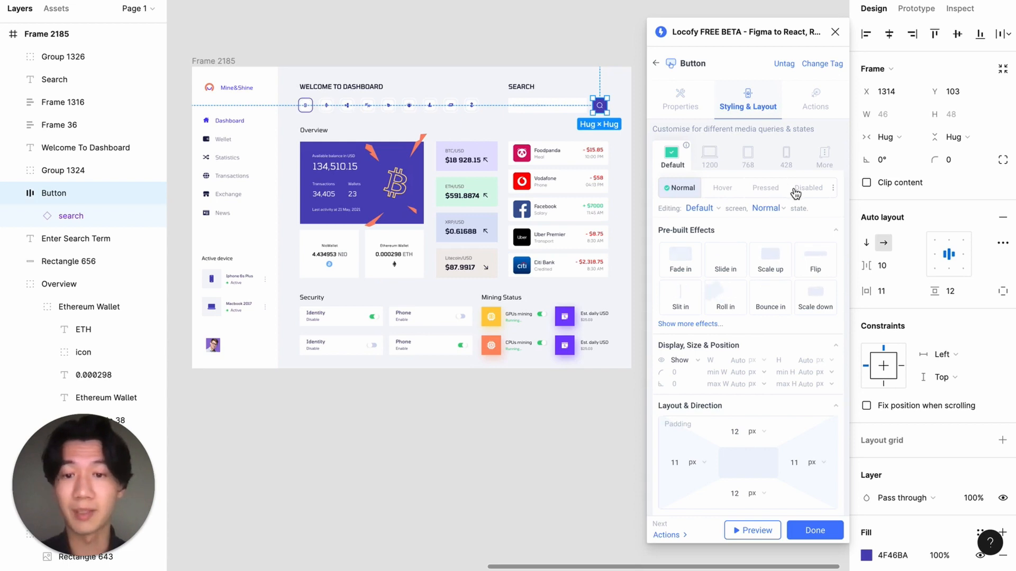
left_click(722, 187)
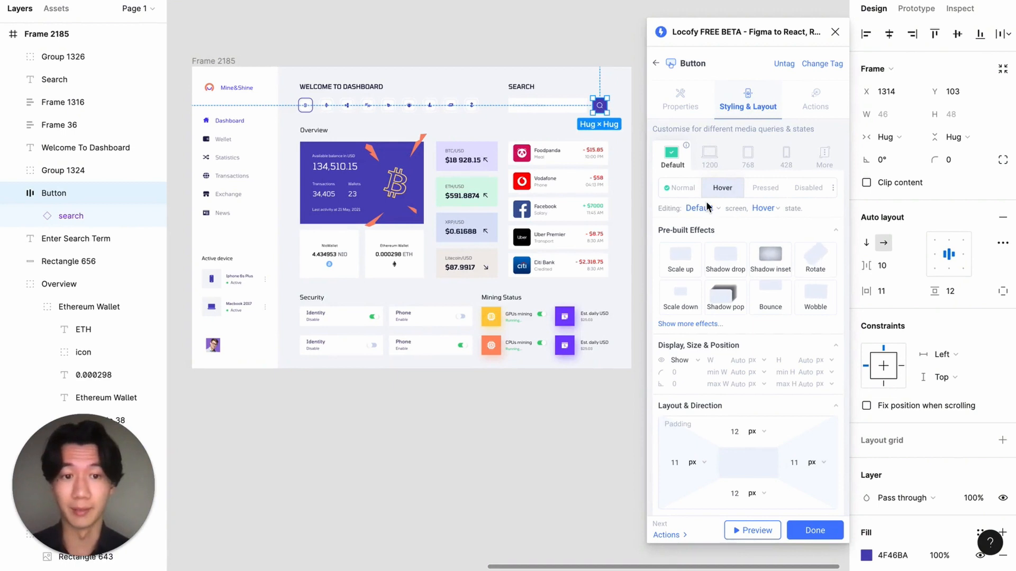
scroll(741, 305, "down", 5)
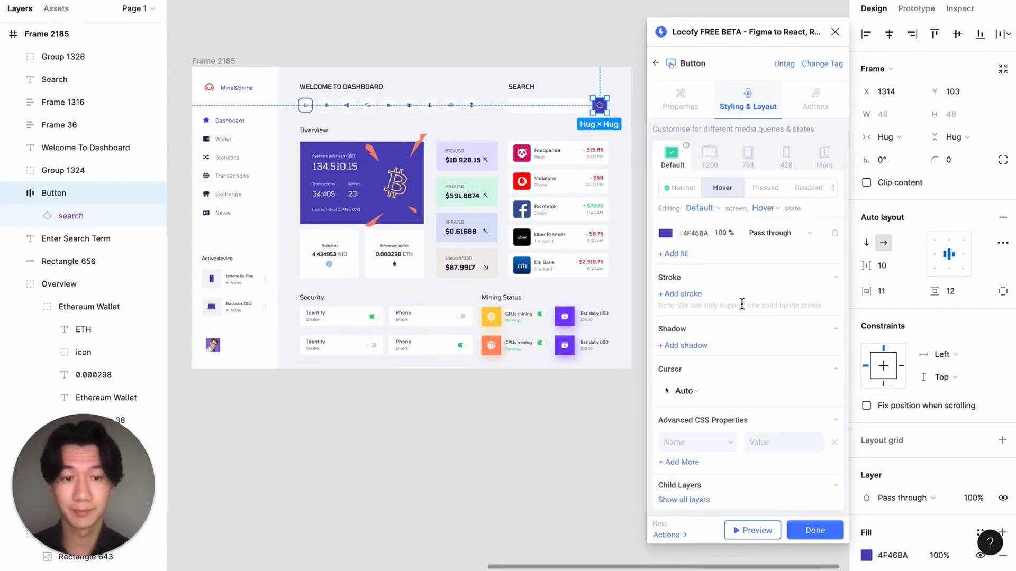
scroll(742, 304, "up", 3)
left_click(665, 335)
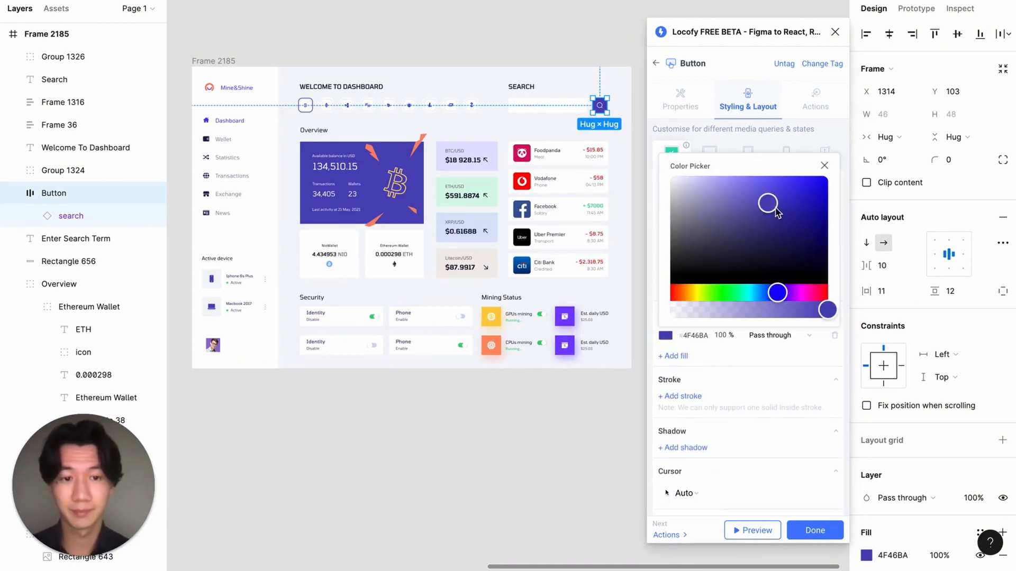
left_click_drag(799, 246, 803, 267)
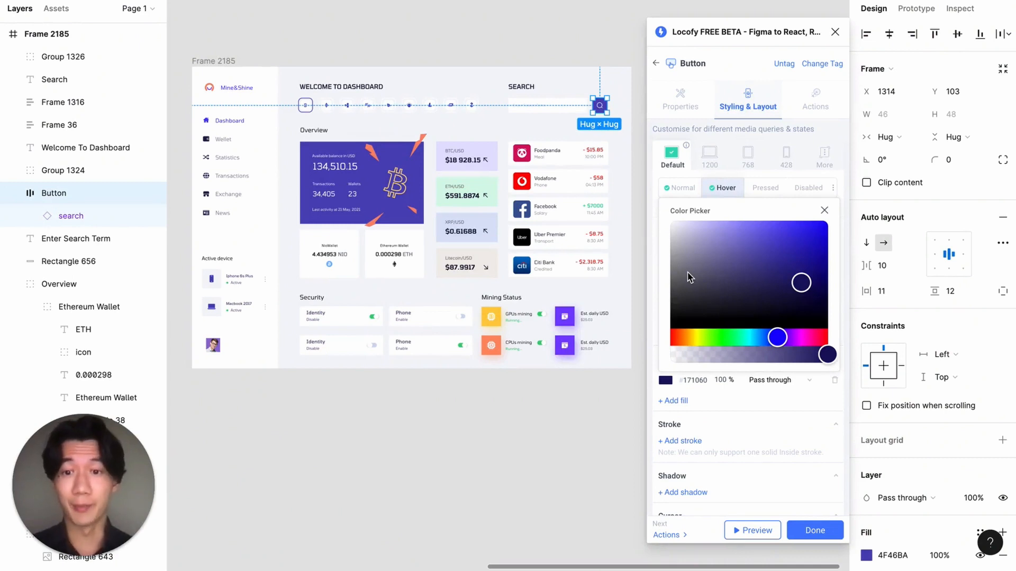
Step: Draw a new frame about 405 × 307 below the dashboard and add the text SEARCH inside it
left_click(814, 108)
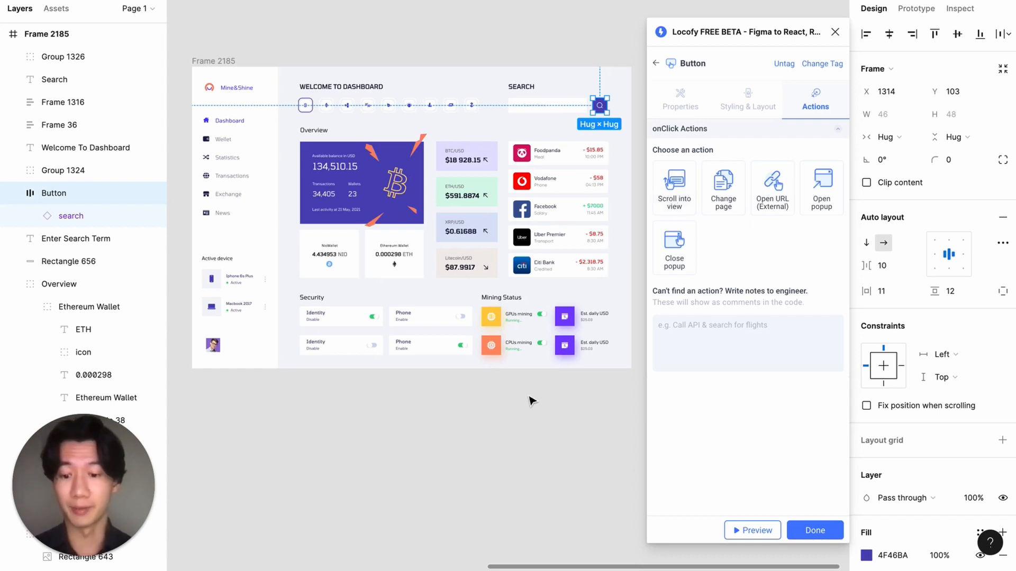
key("f")
left_click_drag(492, 387, 616, 480)
key("t")
left_click(521, 435)
type("SEARCH")
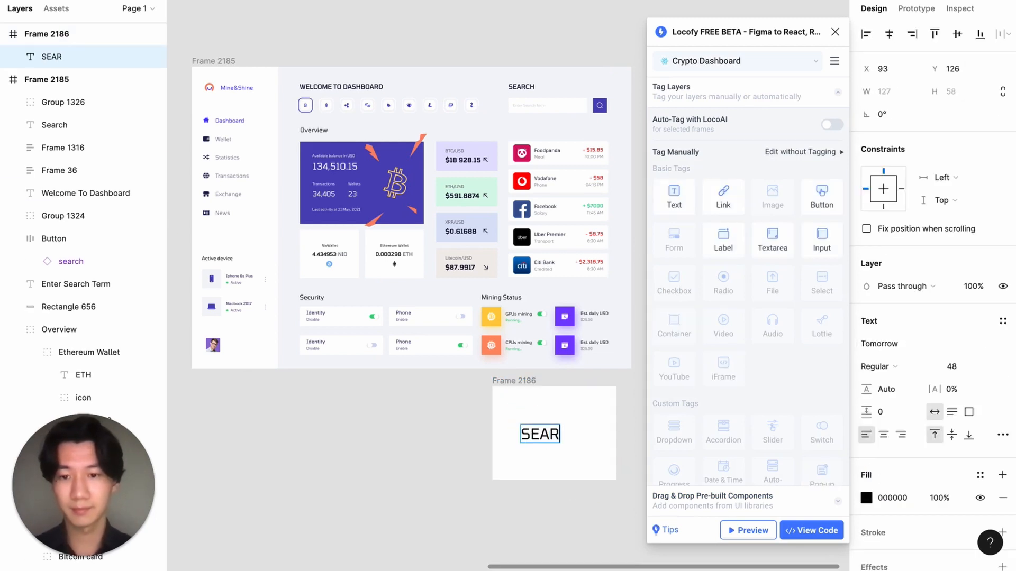
key("Escape")
key("Escape")
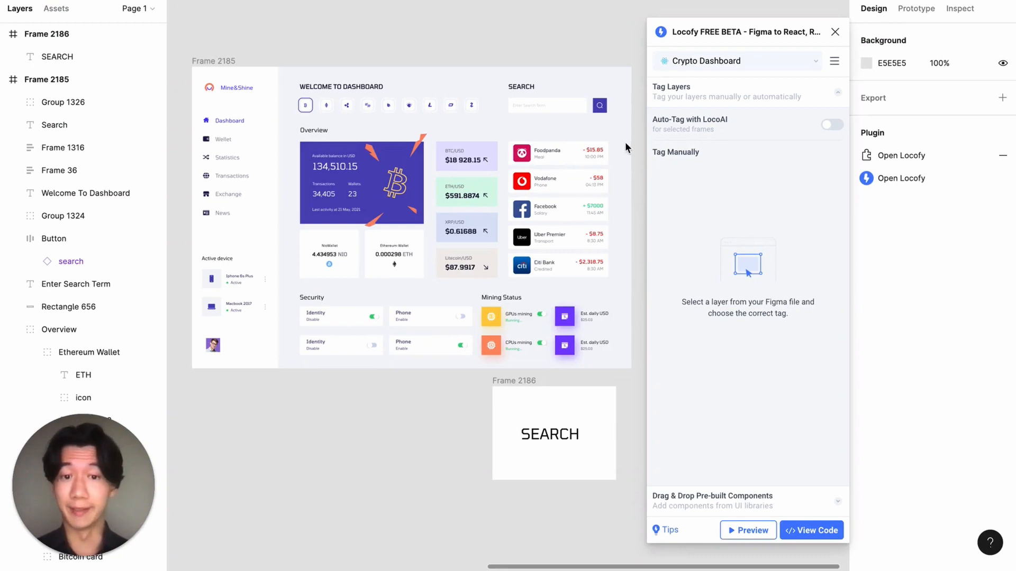
Step: Give the search button a Change page click action that links to Frame 2186 and save its tag settings
left_click(600, 106)
left_click(599, 107)
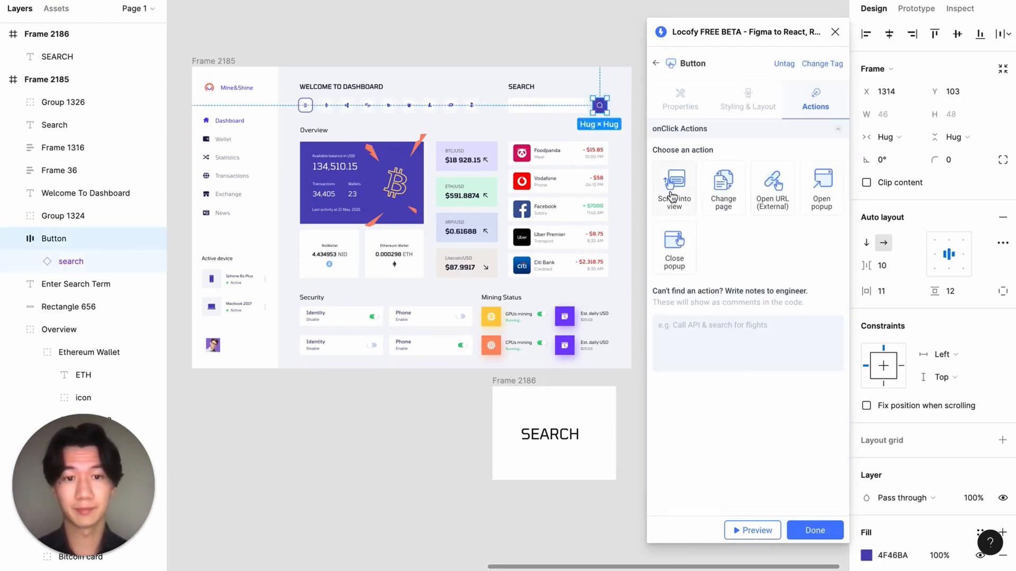
left_click(721, 199)
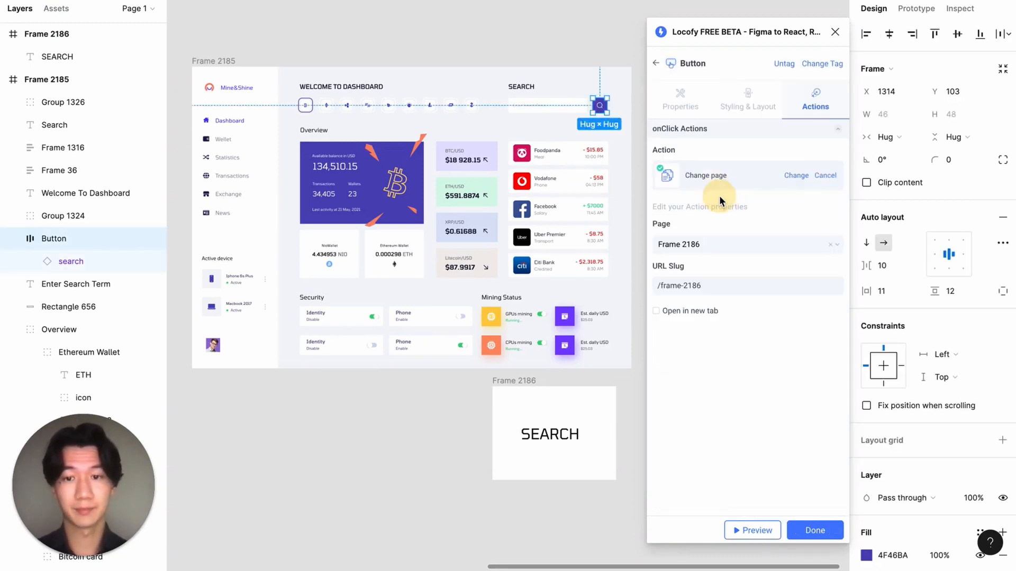
left_click(723, 248)
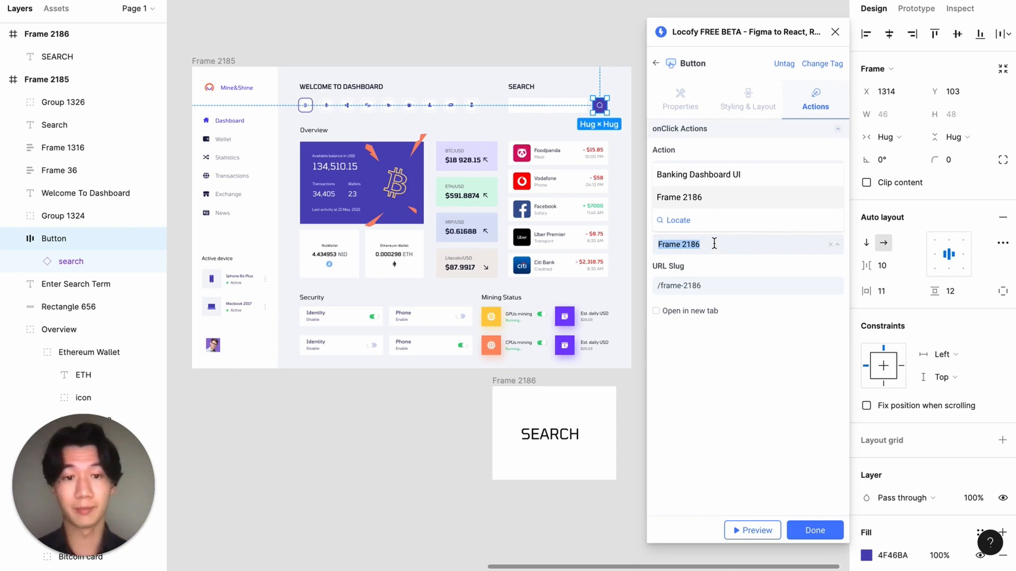
left_click(678, 220)
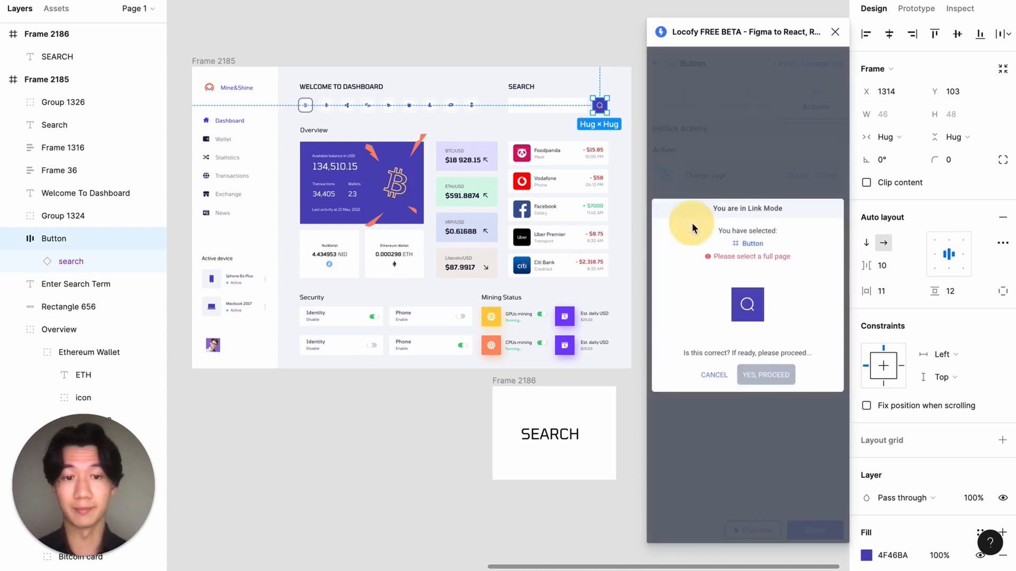
left_click(523, 382)
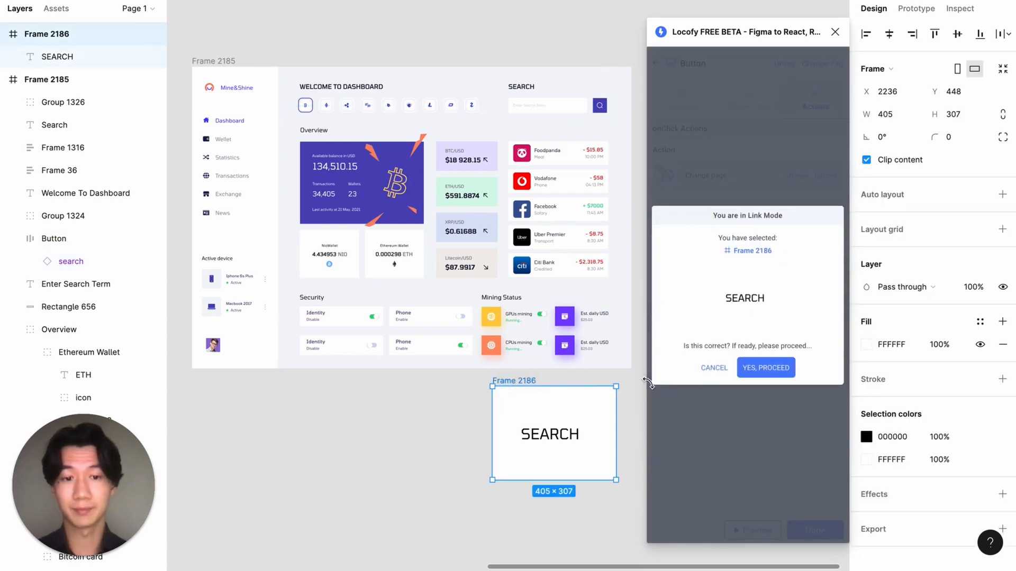
left_click(763, 377)
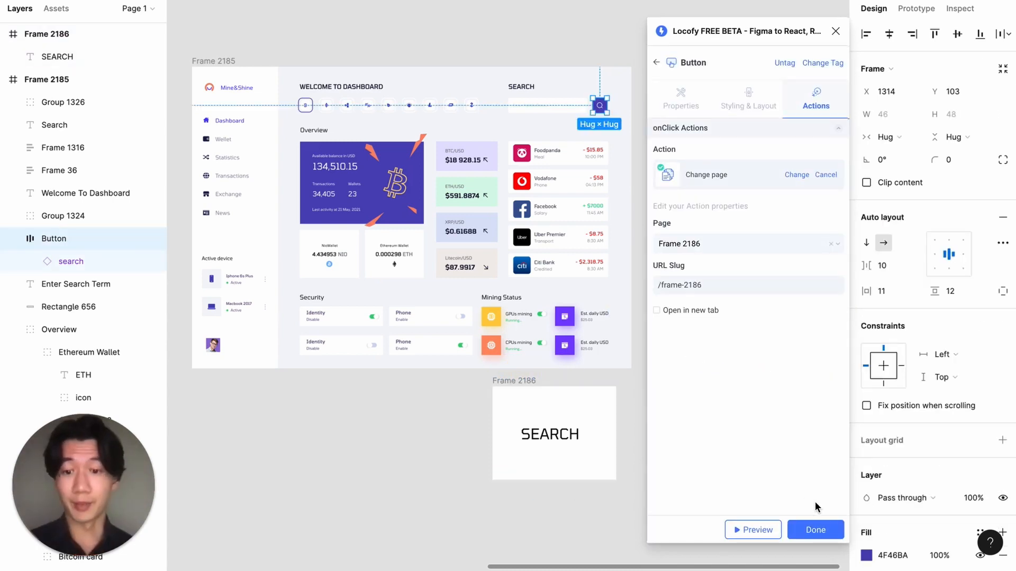
left_click(817, 529)
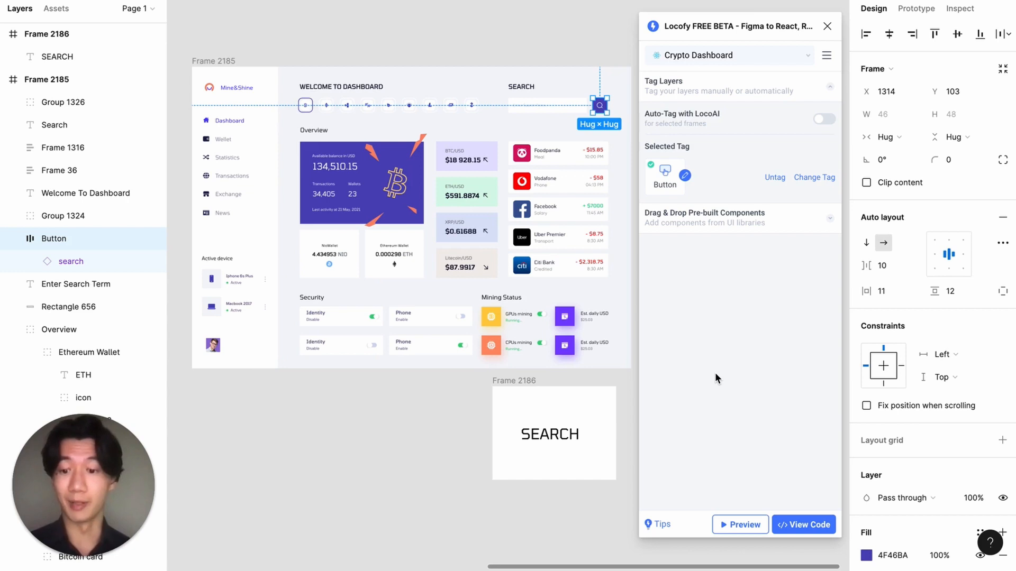
Step: Preview the dashboard in Locofy and test the search button
left_click(744, 526)
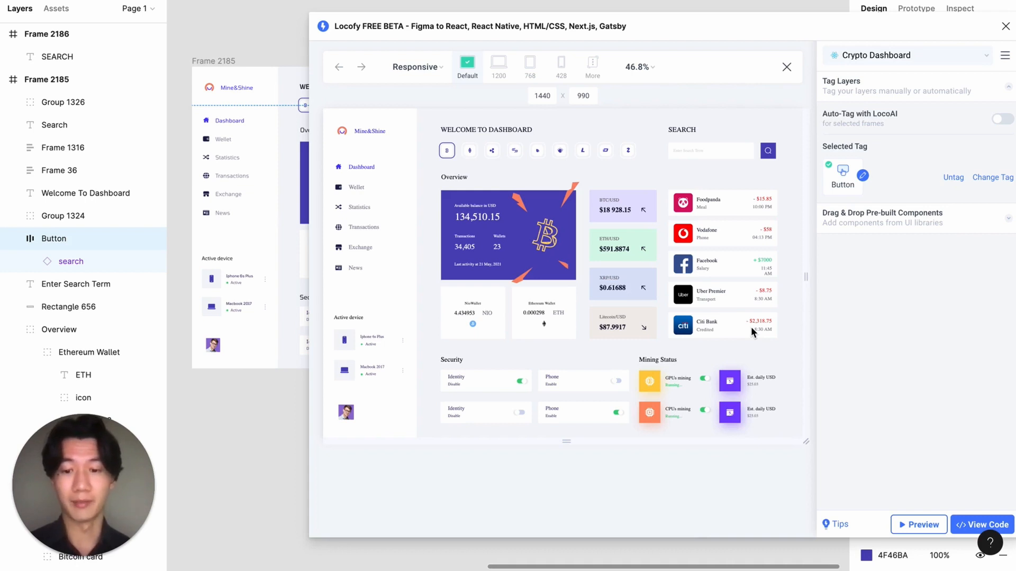
left_click(769, 154)
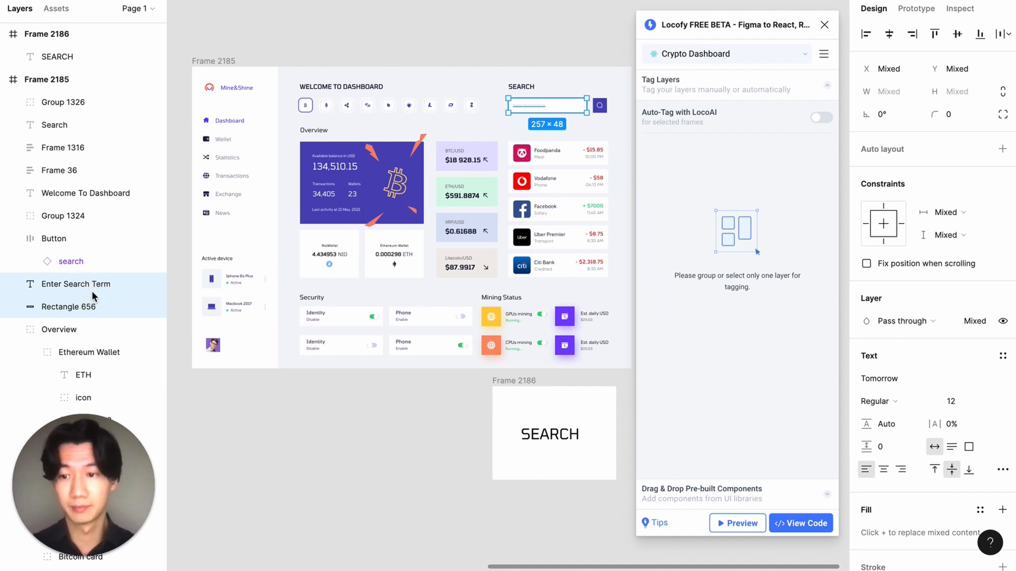
Step: Wrap the search placeholder text and its background rectangle in an auto layout frame and set its width to 257
key("shift+a")
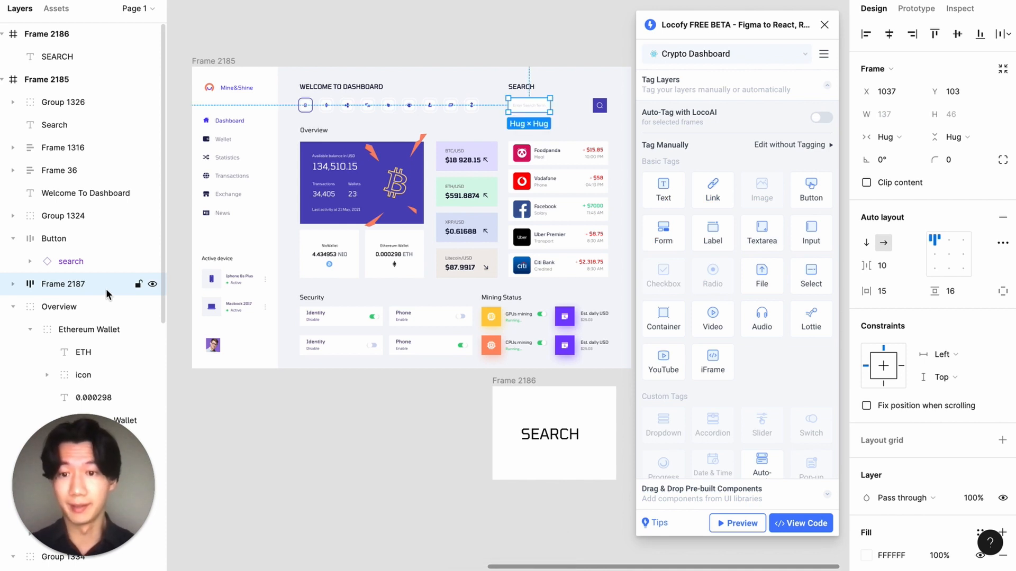
left_click(14, 286)
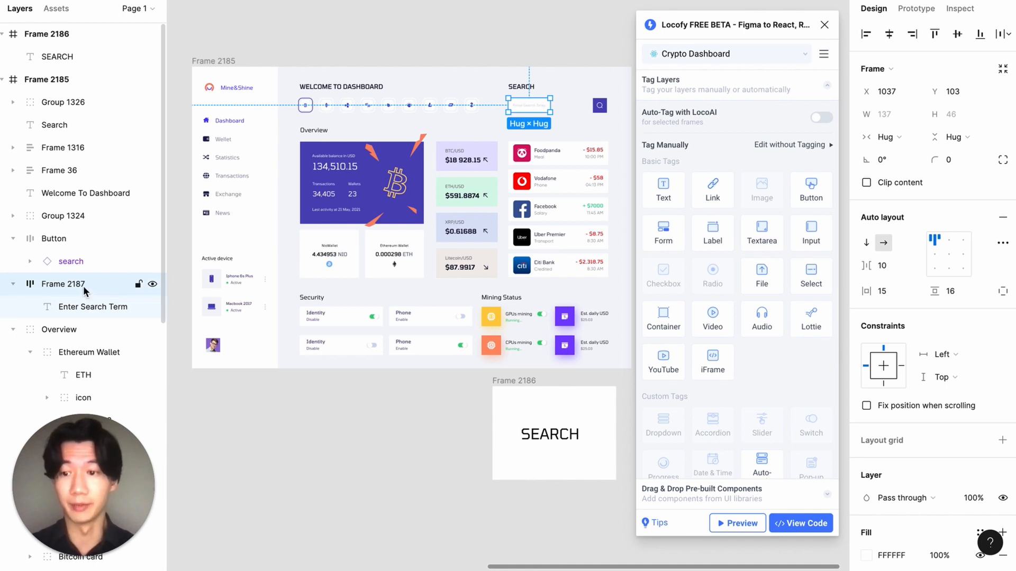
left_click_drag(867, 115, 896, 118)
left_click(896, 119)
type("257")
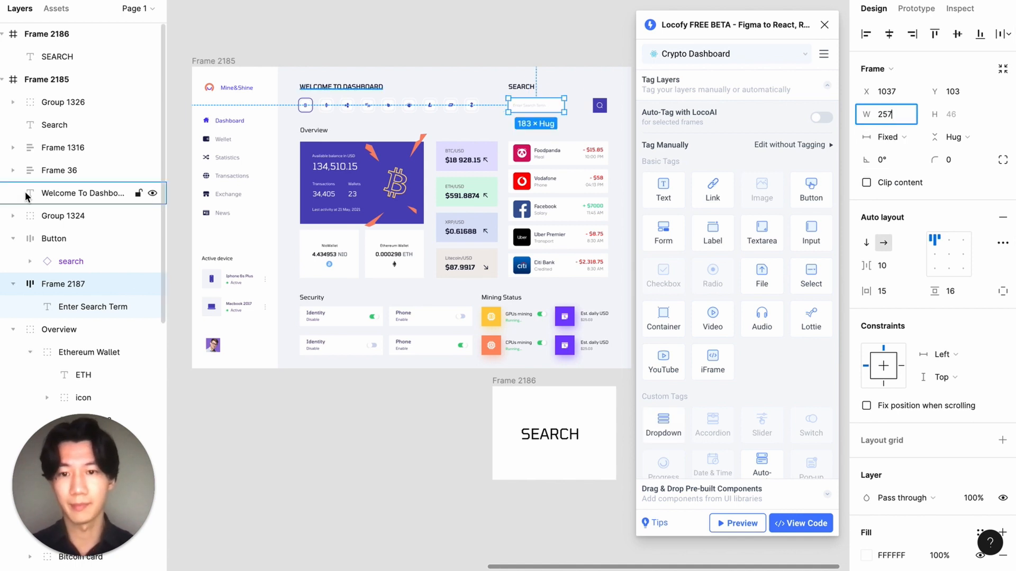
Step: Rename the search field's auto layout frame to Search Term and align its content to the left and vertically centered
double_click(83, 286)
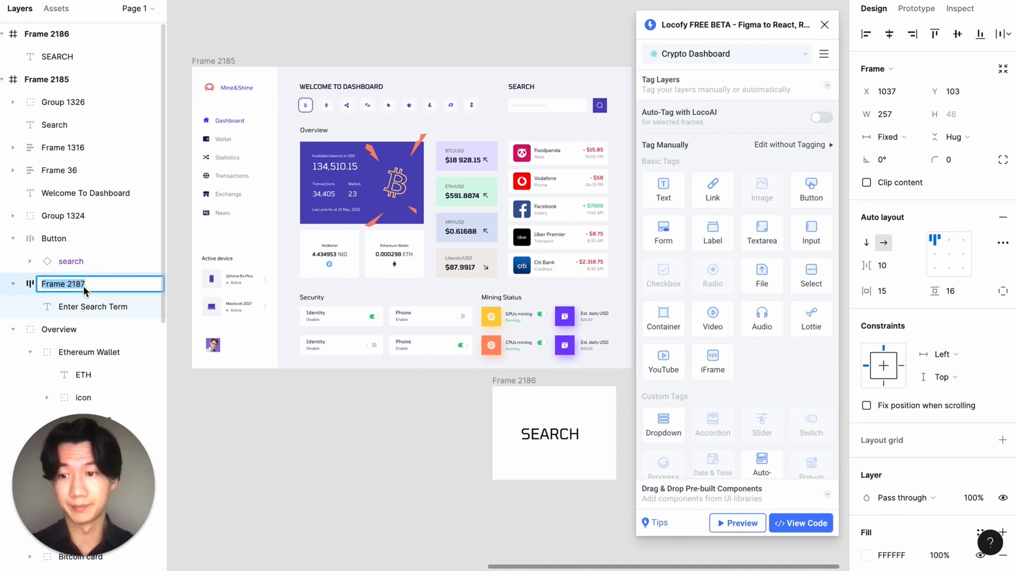
type("Search Term")
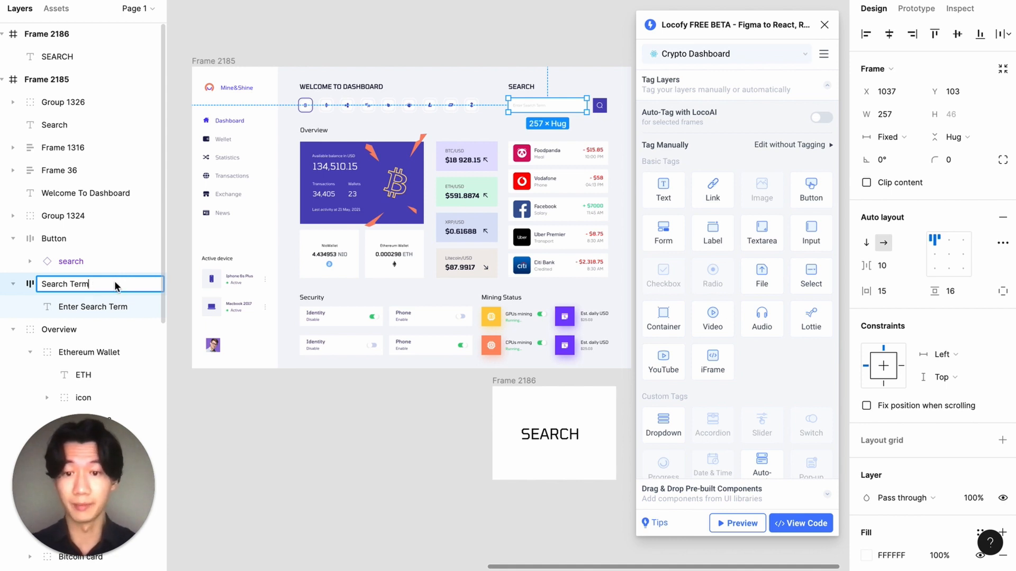
left_click(934, 255)
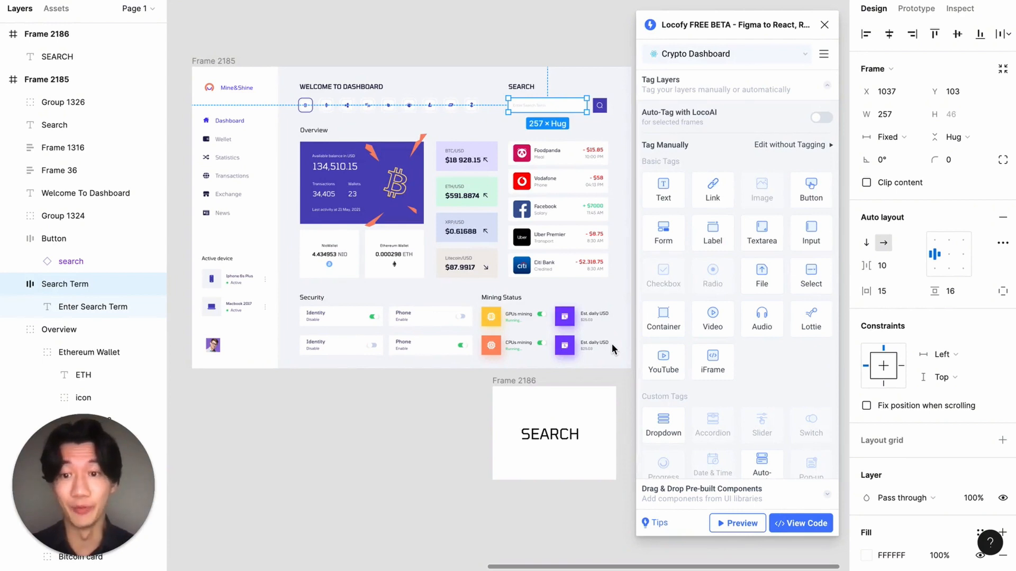
Step: Tag the Search Term frame as an Input with UI library None, review its styling and actions, and save the tag
left_click(806, 235)
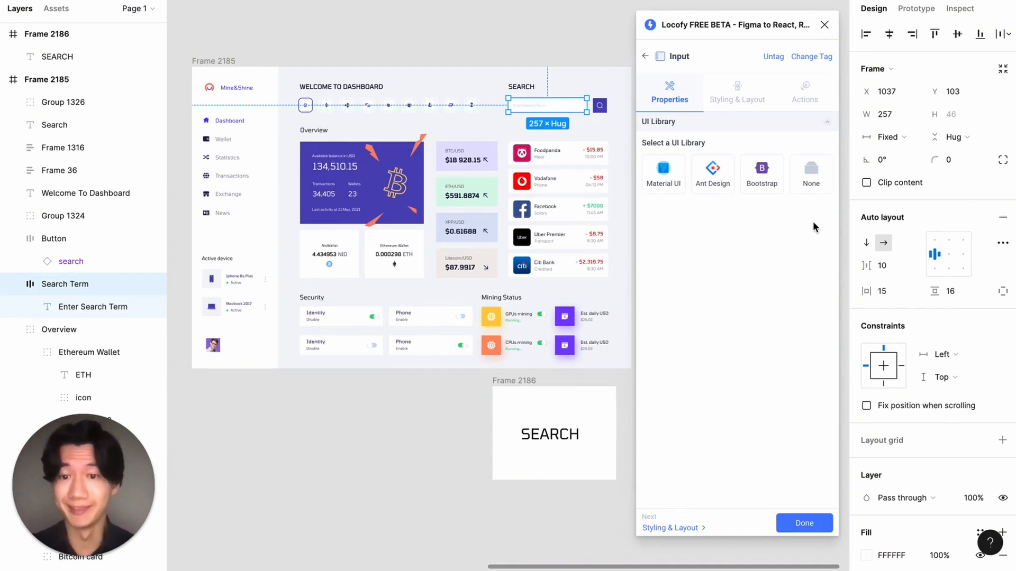
left_click(809, 192)
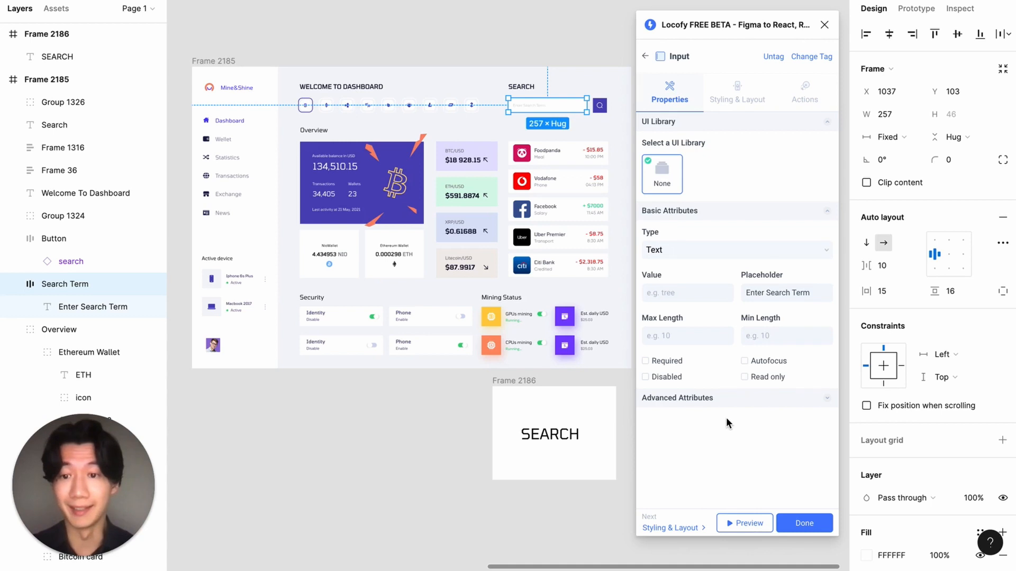
left_click(747, 91)
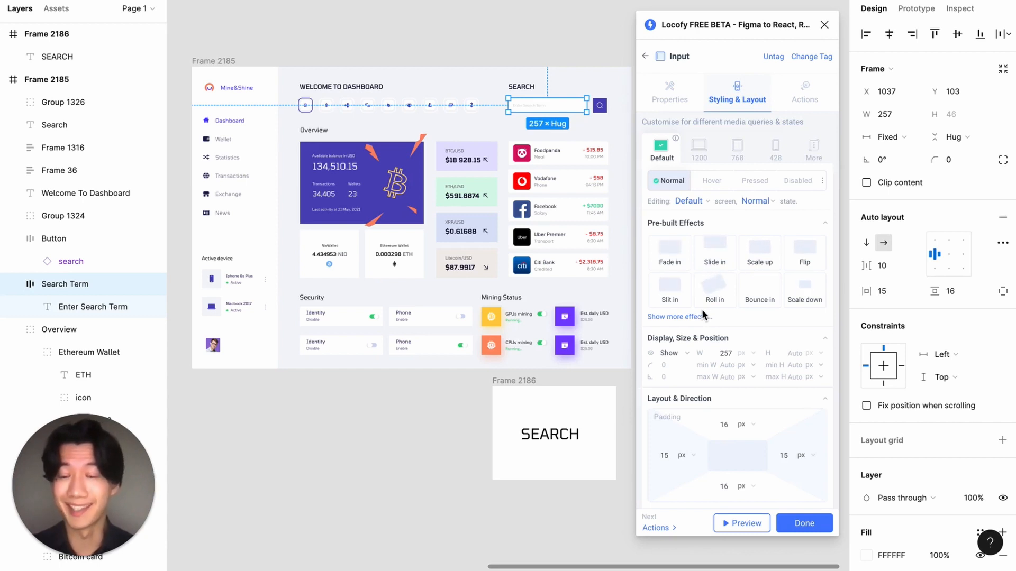
left_click(807, 95)
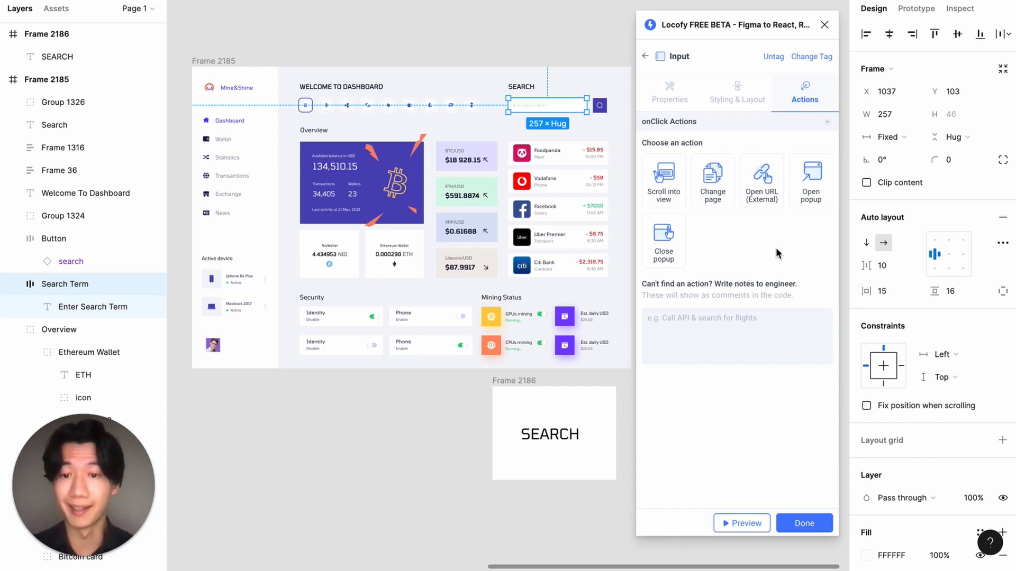
left_click(790, 517)
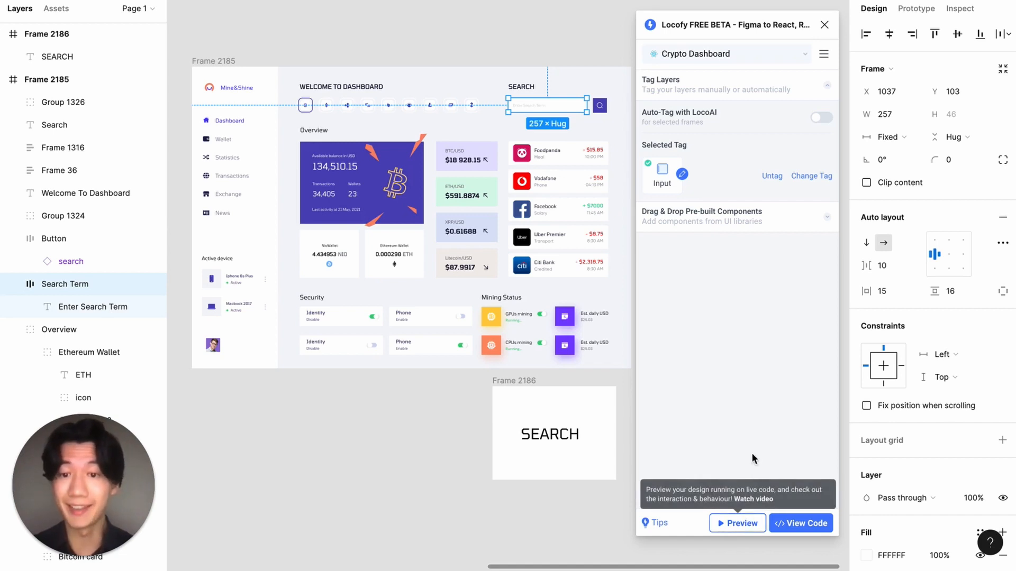
Step: Preview the dashboard in Locofy and test the search field by entering asdasd
left_click(744, 522)
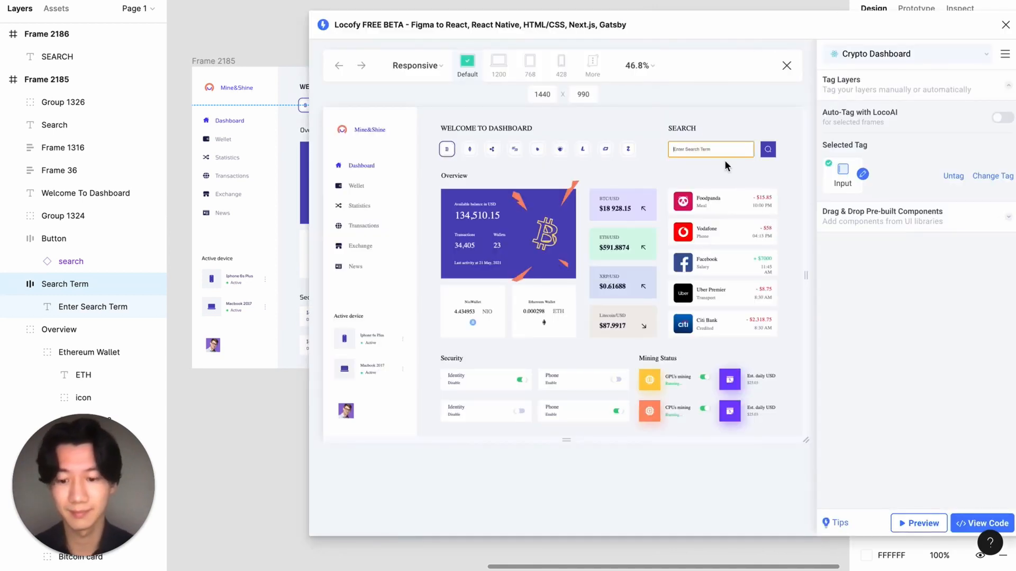
type("asdasd")
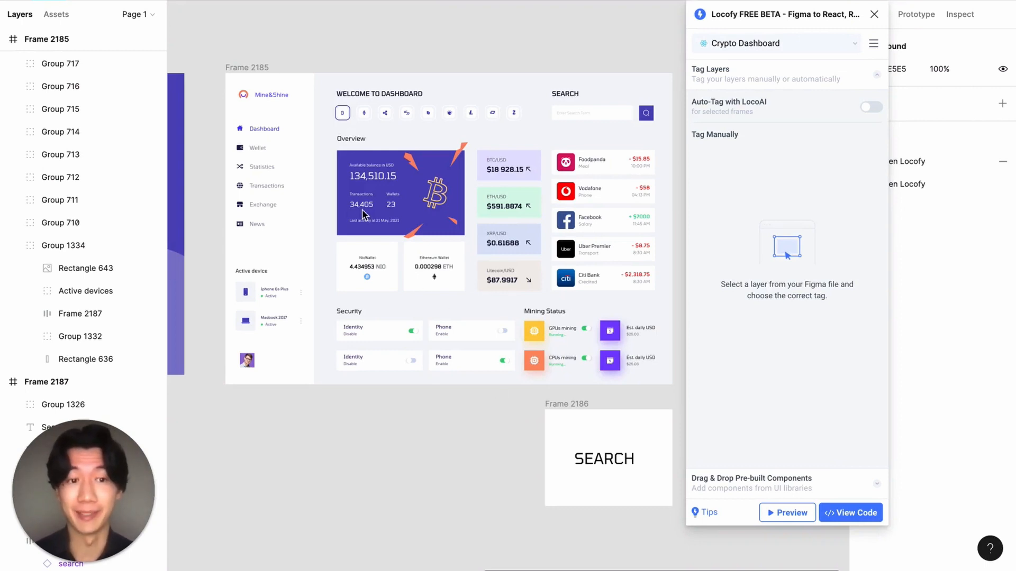
Step: Select the dashboard's sidebar group and examine which layers it contains
left_click(205, 59)
left_click_drag(204, 59, 322, 389)
left_click(324, 50)
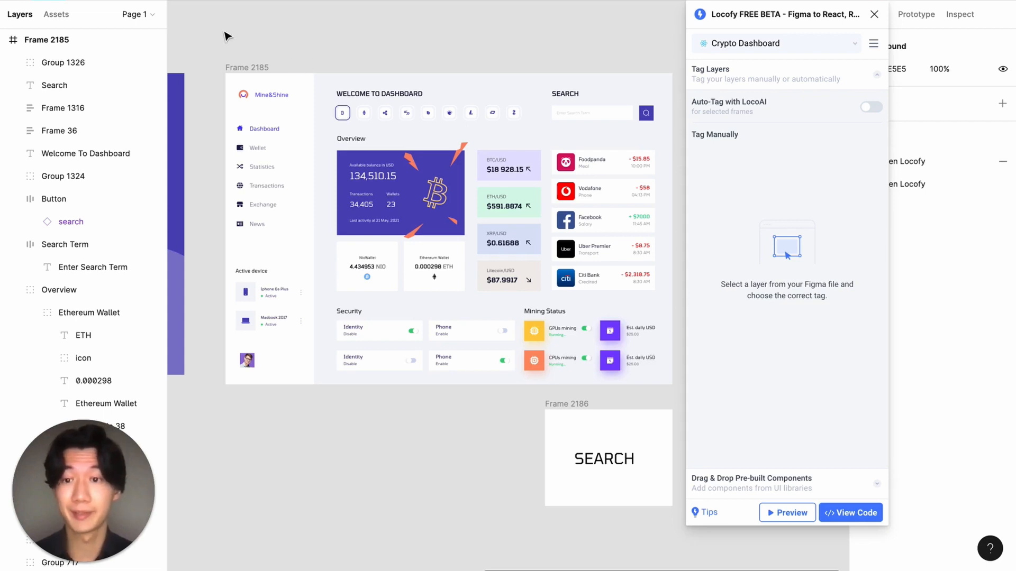
left_click_drag(211, 40, 312, 418)
scroll(118, 296, "down", 3)
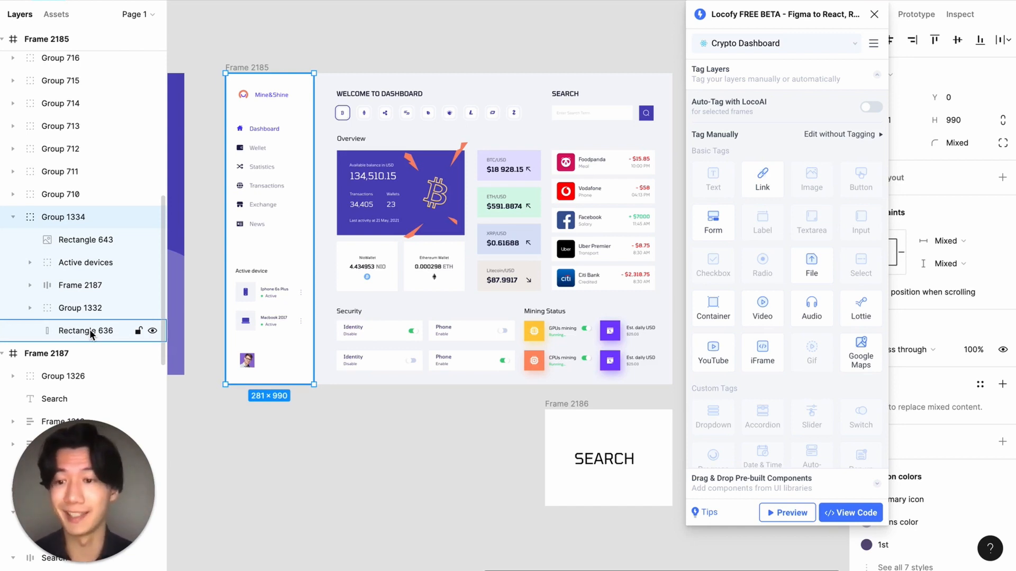
key("shift+a")
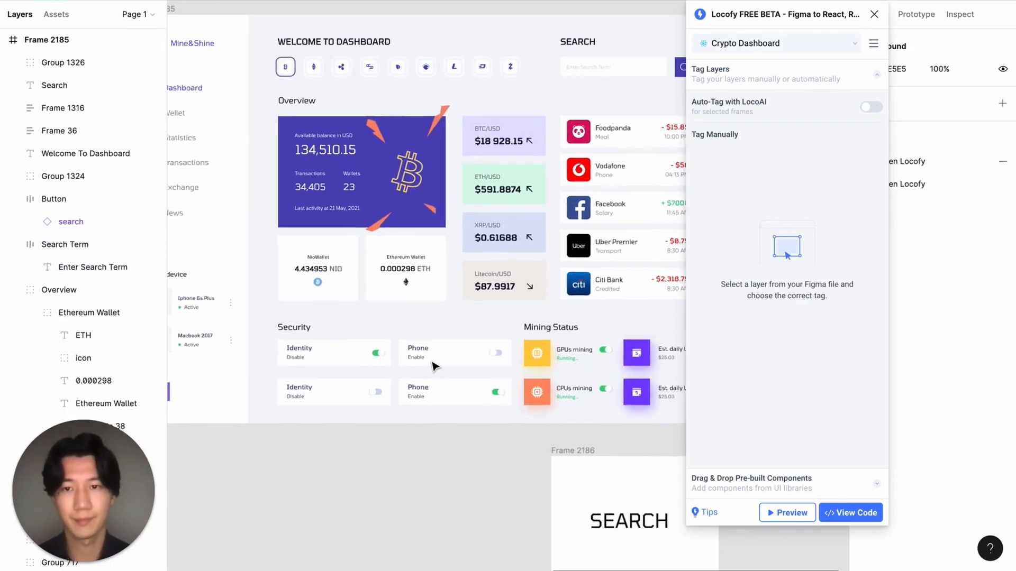
Step: Draw a frame about 1138 × 990 around the dashboard content beside the sidebar in Frame 2185
scroll(433, 365, "up", 2)
key("f")
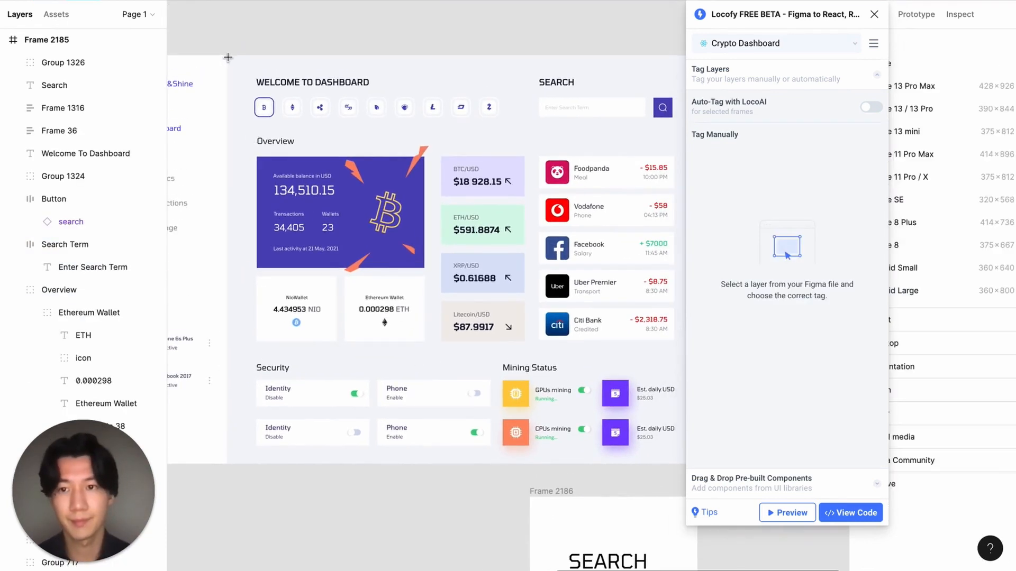
mouse_move(227, 55)
left_mouse_down()
mouse_move(304, 169)
mouse_move(655, 442)
mouse_move(646, 438)
left_mouse_up()
scroll(655, 441, "down", 2)
scroll(654, 440, "right", 1)
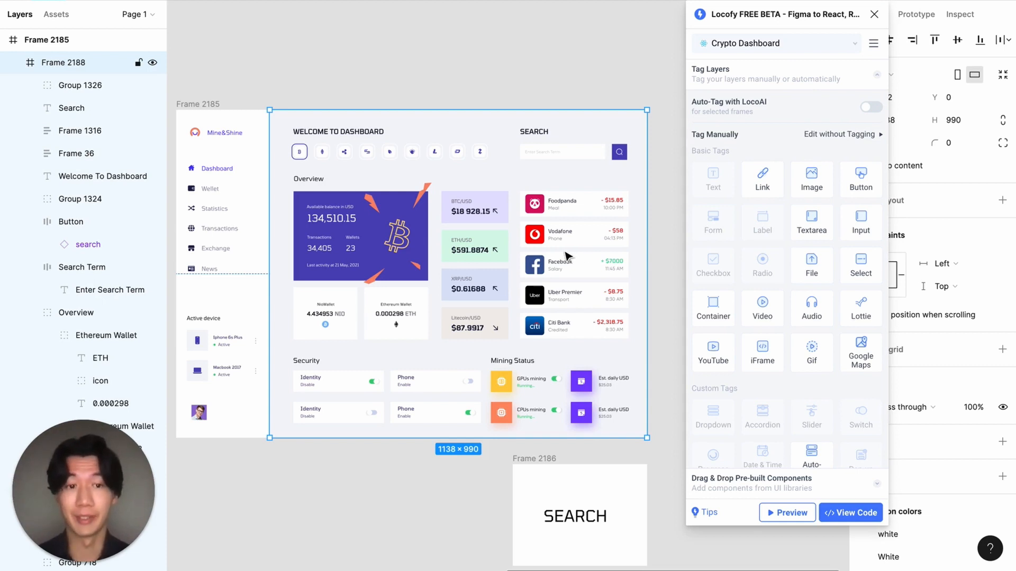
Step: Rename the sidebar's group to Side Bar
scroll(370, 212, "left", 3)
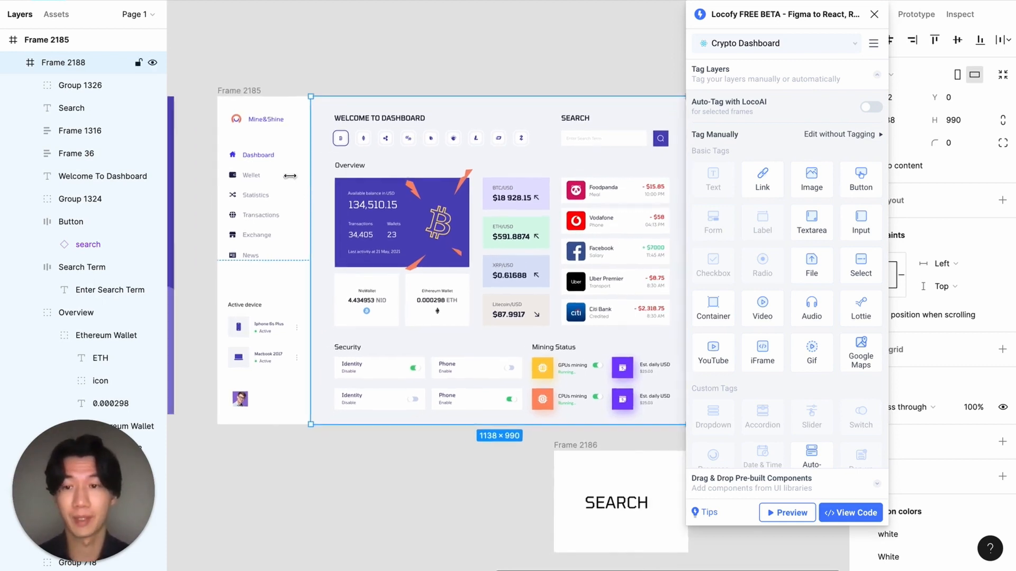
left_click(277, 153)
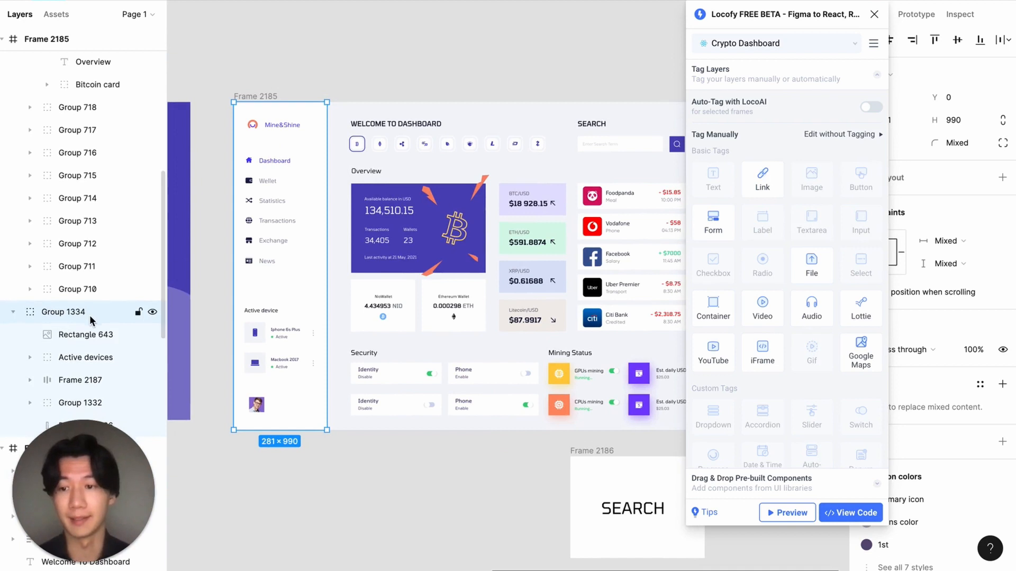
scroll(106, 312, "down", 2)
scroll(91, 318, "down", 2)
double_click(132, 153)
type("Side Bar")
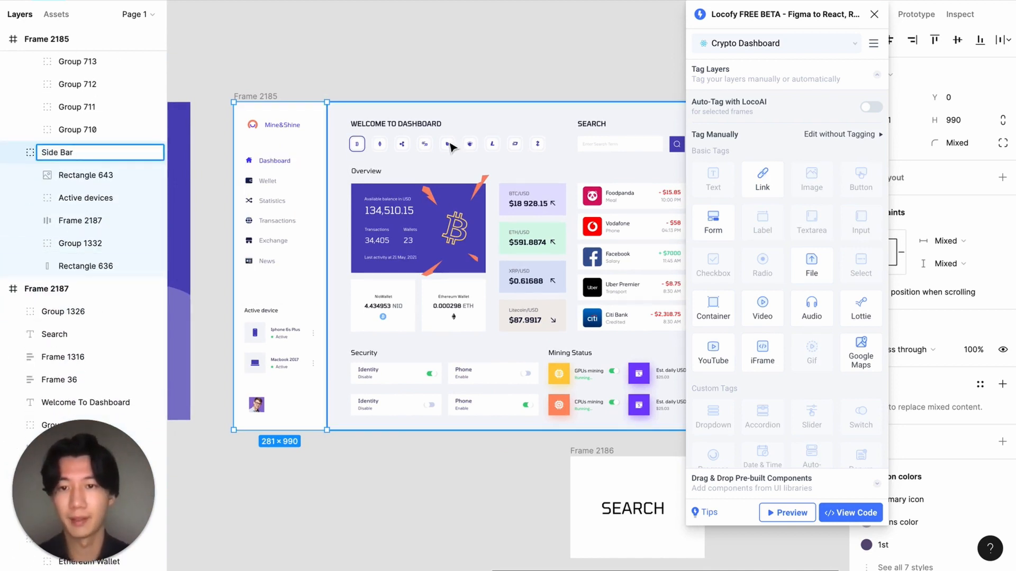
Step: Rename the frame holding the main dashboard content to Main Panel
left_click(483, 153)
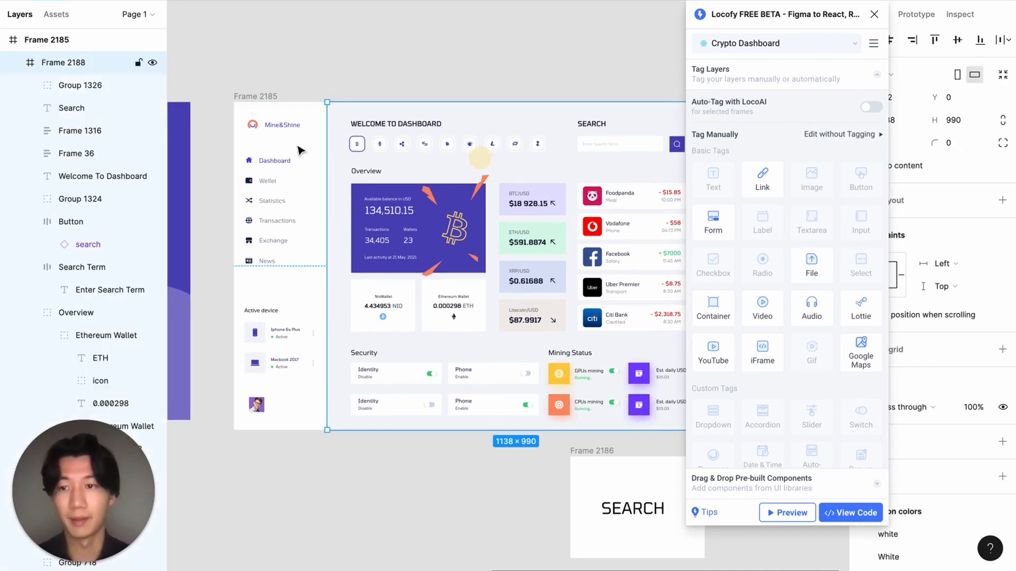
double_click(83, 63)
type("Main Panel")
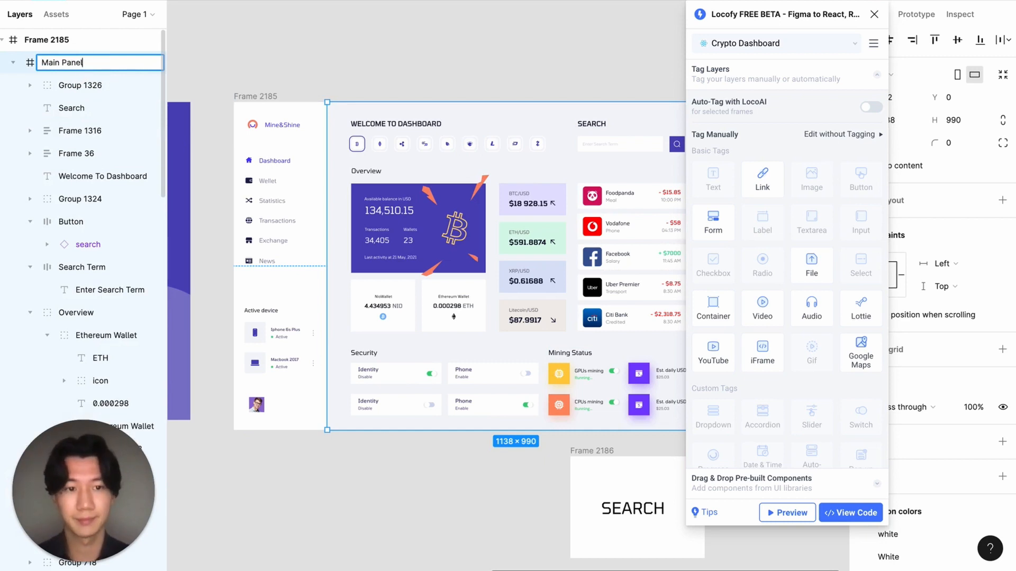
left_click(399, 99)
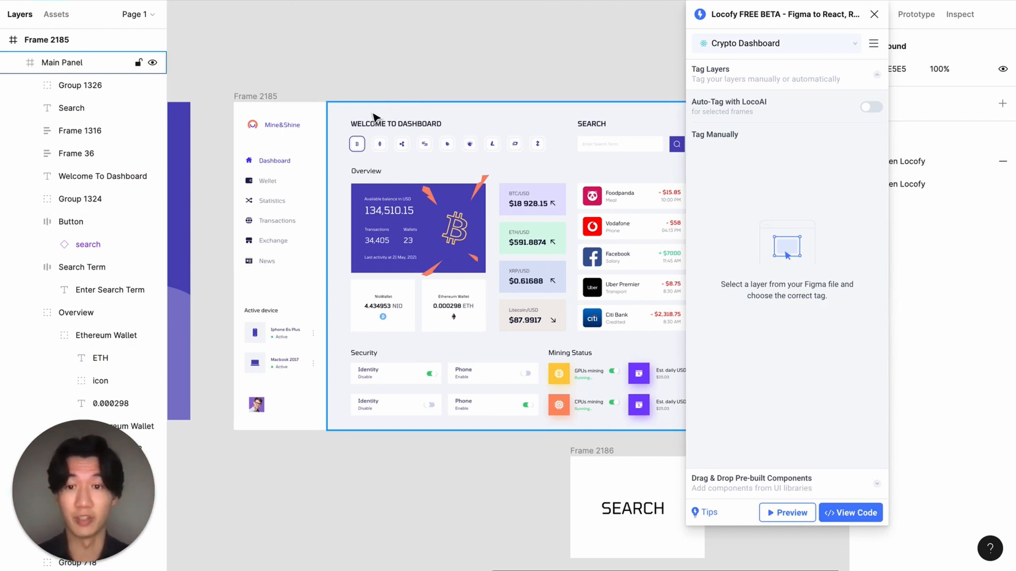
Step: Apply auto layout to the whole dashboard frame, Frame 2185
key("shift+a")
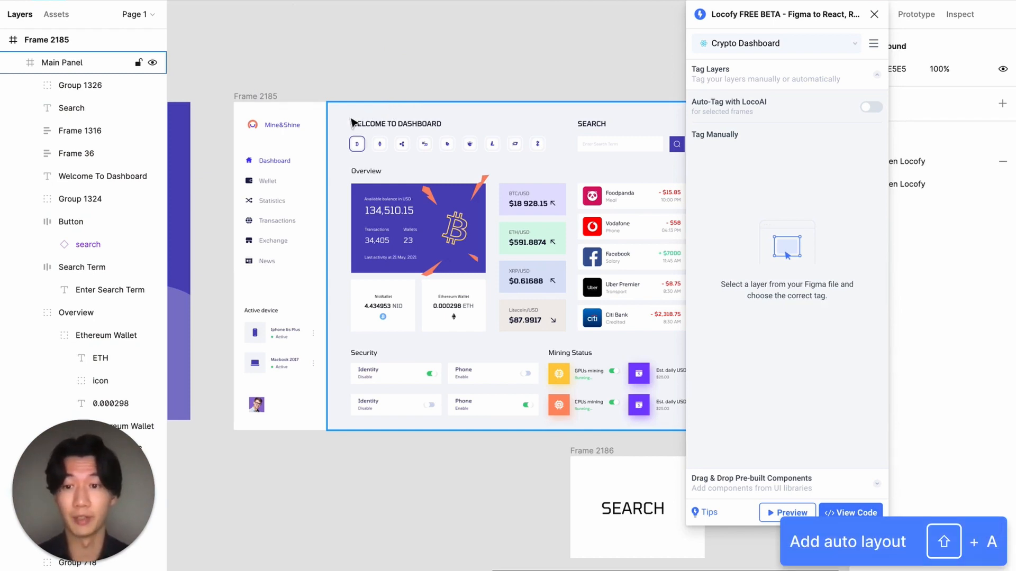
left_click(263, 98)
key("shift+a")
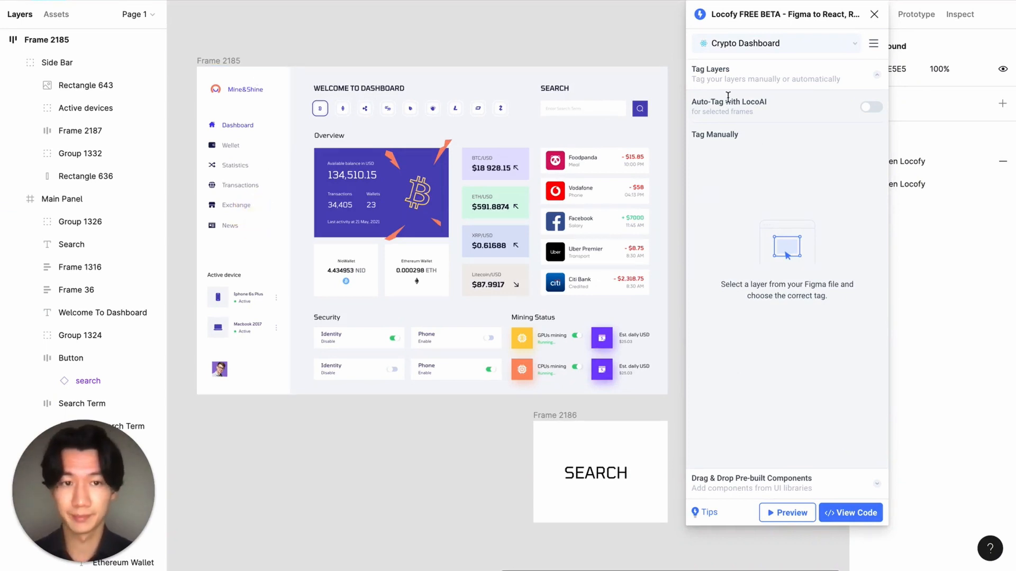
Step: Tag the Side Bar group as a Container and set its display to Hide for the 768 screen size
left_click(247, 129)
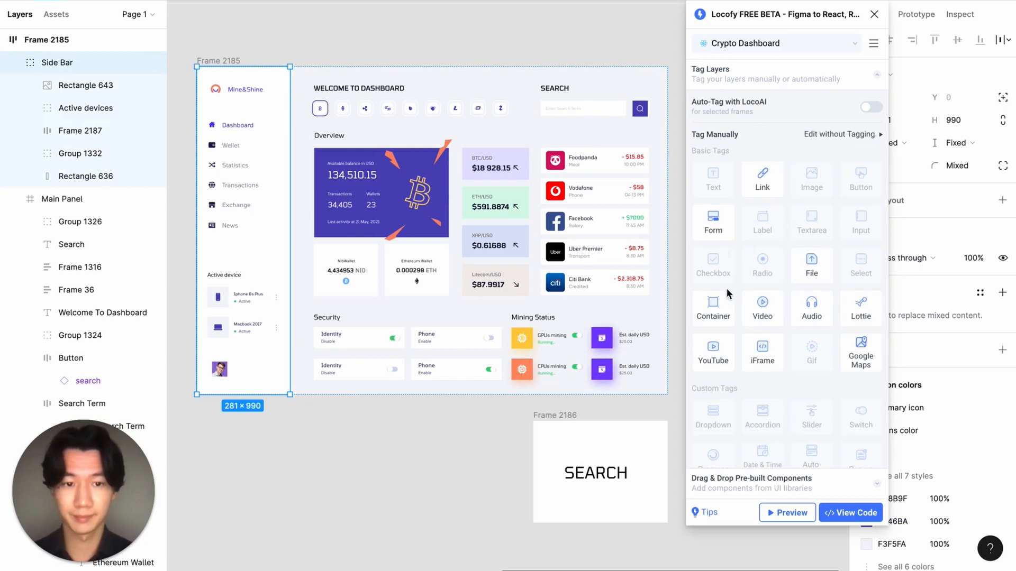
left_click(713, 316)
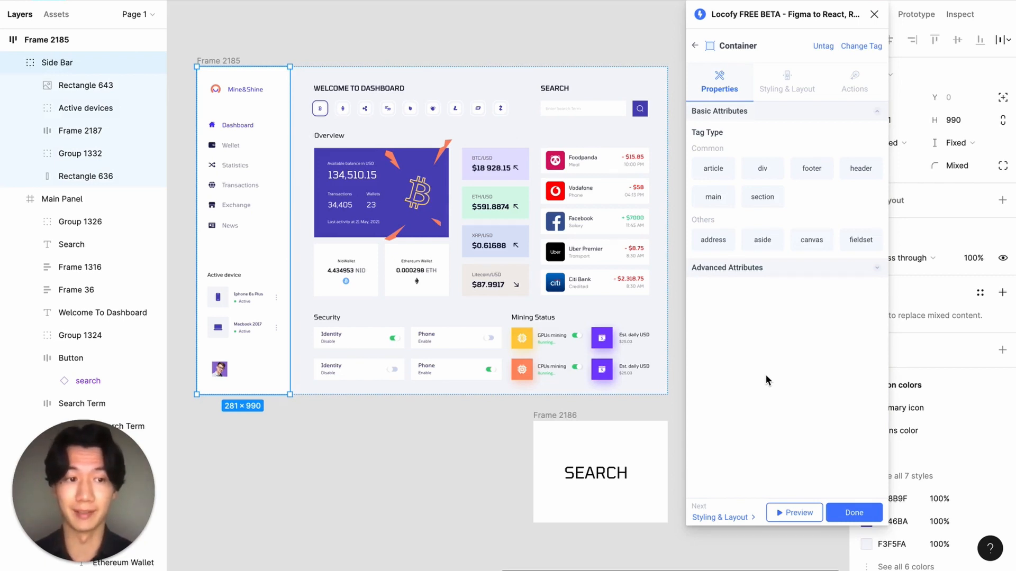
left_click(782, 85)
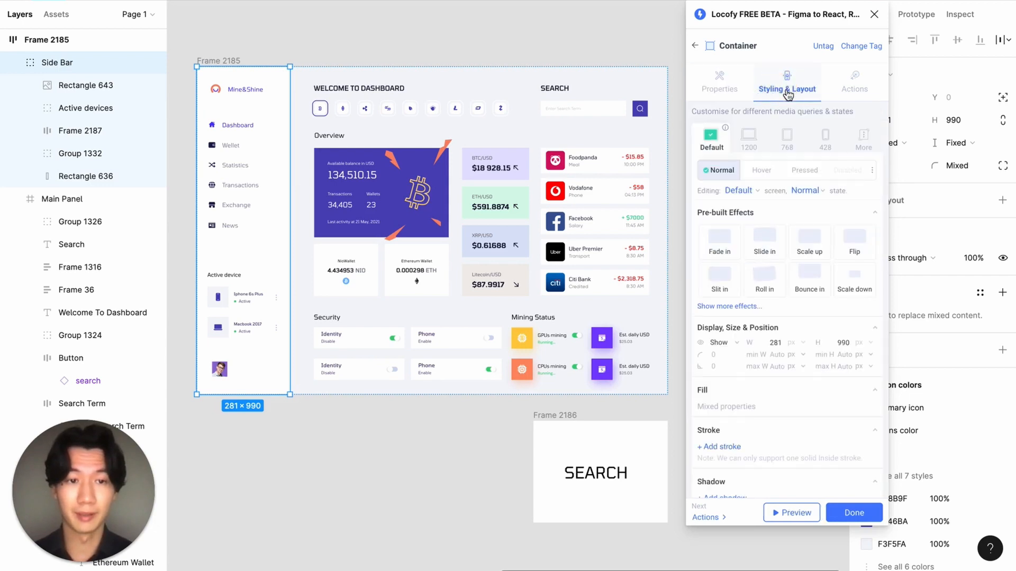
left_click(797, 142)
scroll(749, 313, "up", 2)
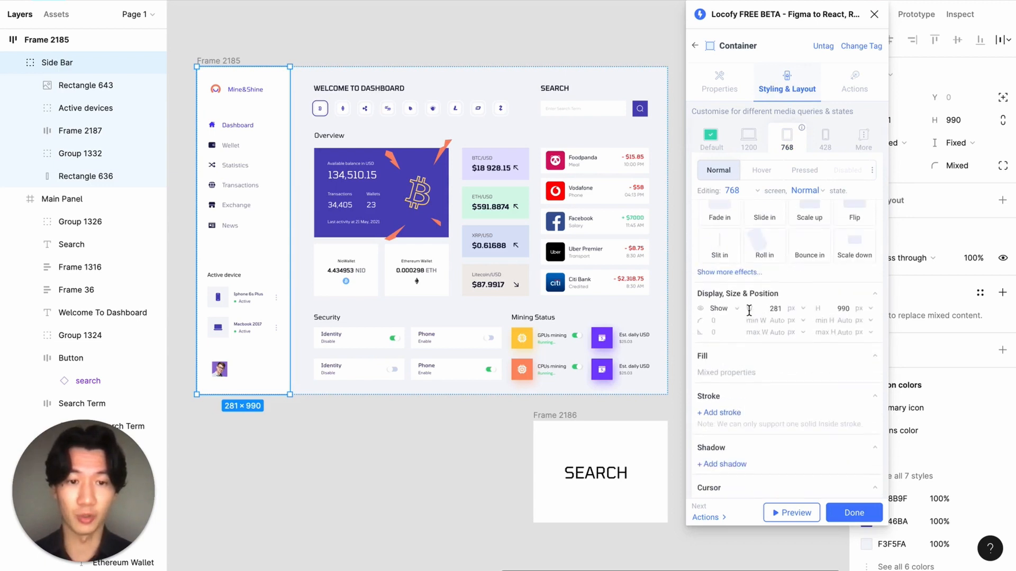
left_click(719, 309)
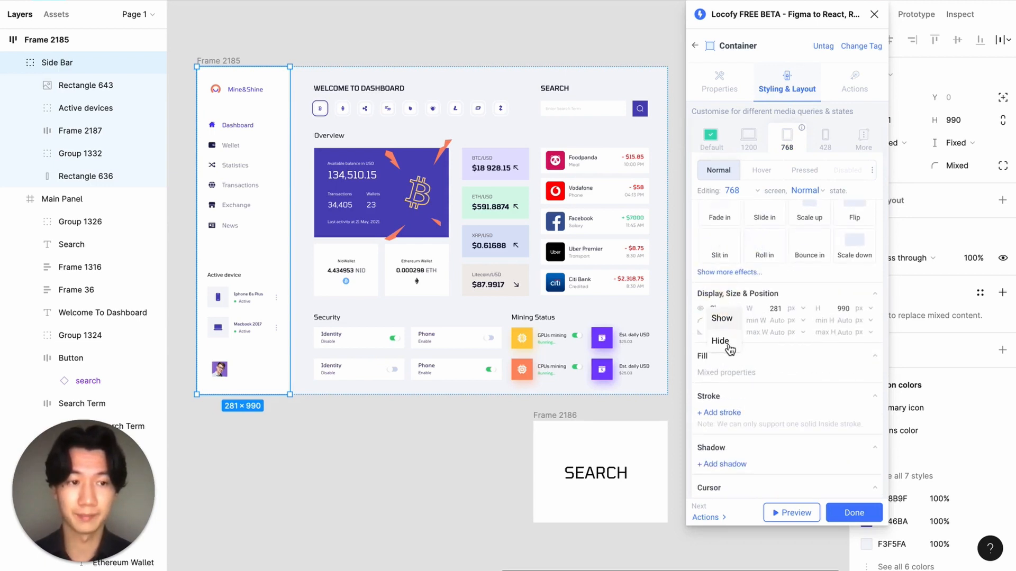
left_click(727, 345)
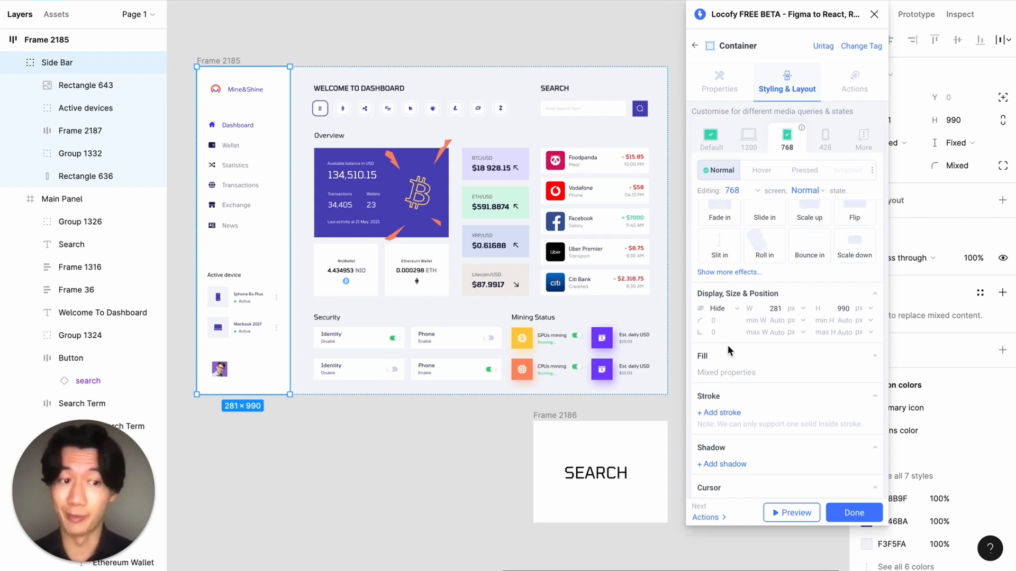
Step: Preview the dashboard, narrow it to about 758 px and widen it again to check the sidebar's responsive visibility
left_click(774, 513)
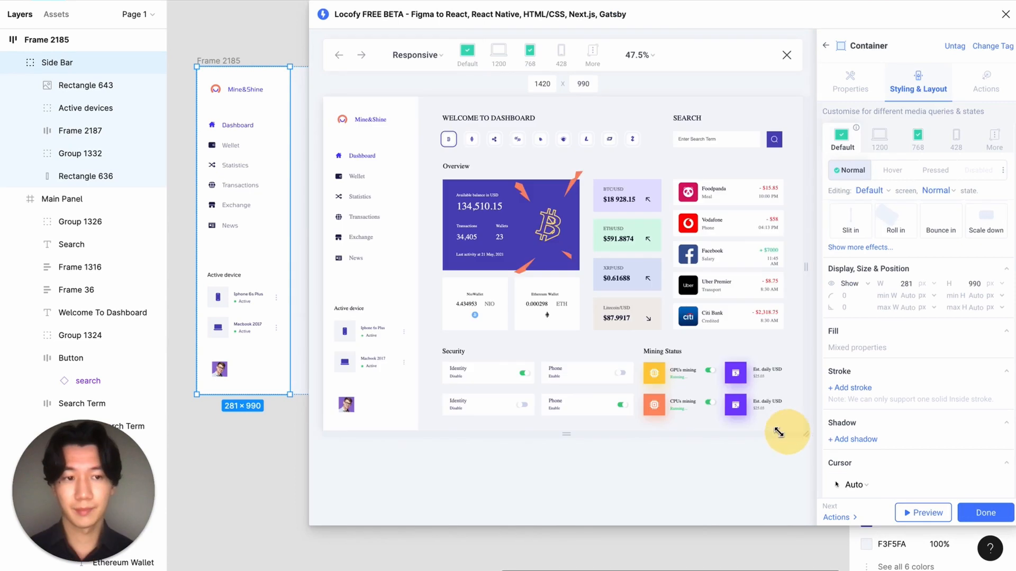
left_click_drag(776, 427, 693, 430)
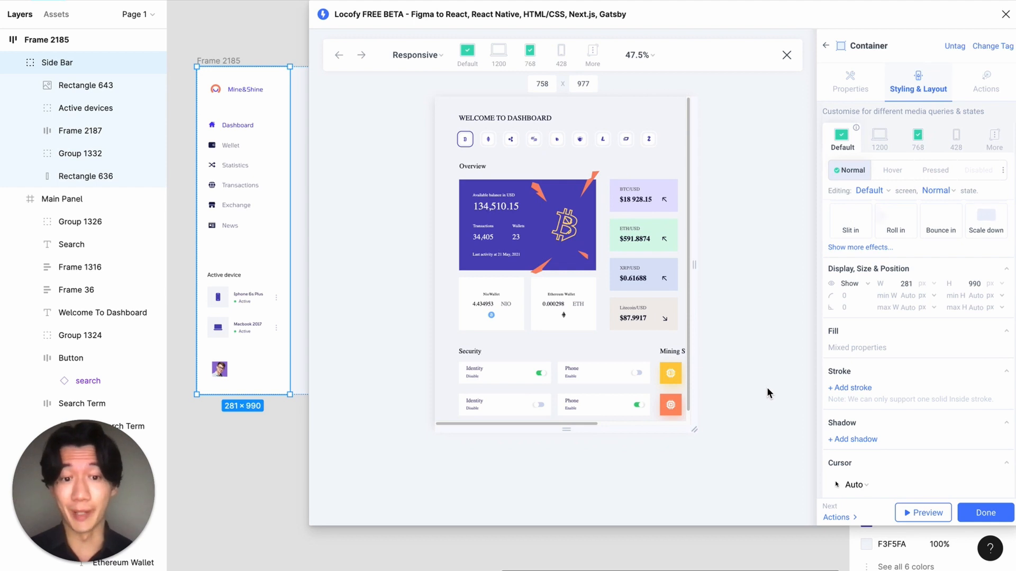
left_click_drag(693, 429, 778, 424)
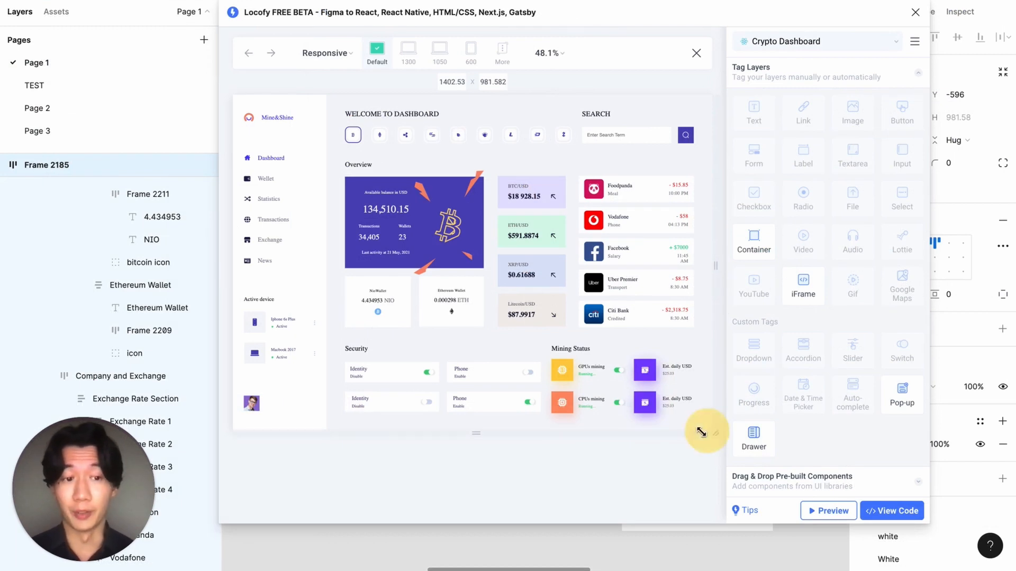
Step: Narrow the dashboard preview to 528 px wide and examine the stacked layout from top to bottom
left_click_drag(701, 432, 565, 415)
scroll(513, 350, "down", 2)
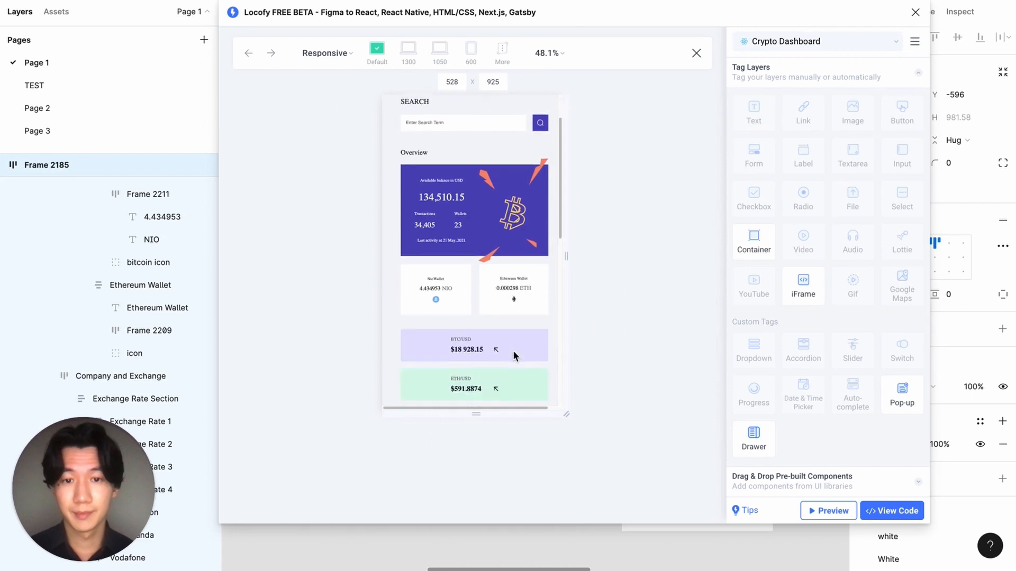
scroll(512, 351, "down", 10)
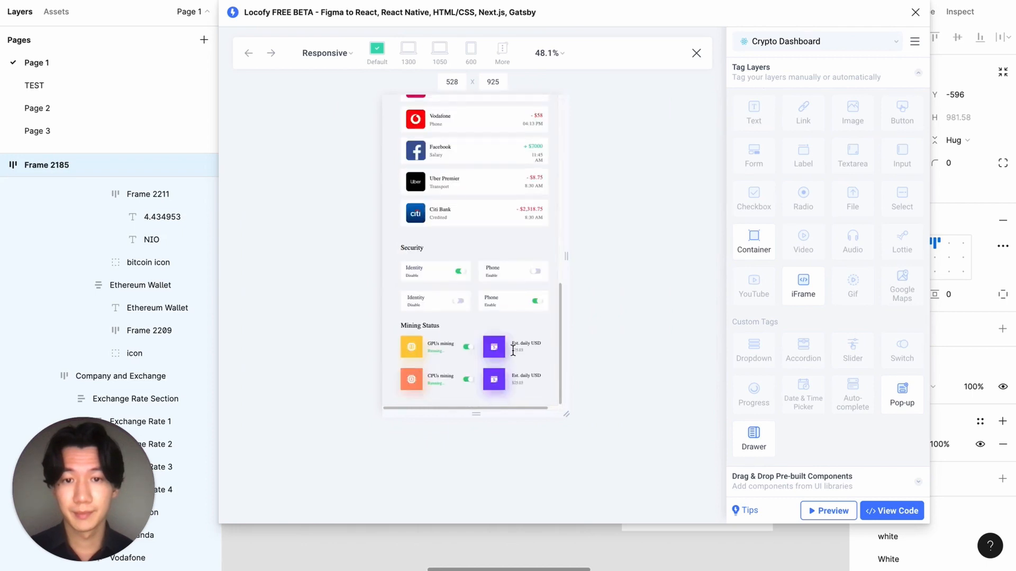
scroll(512, 350, "up", 12)
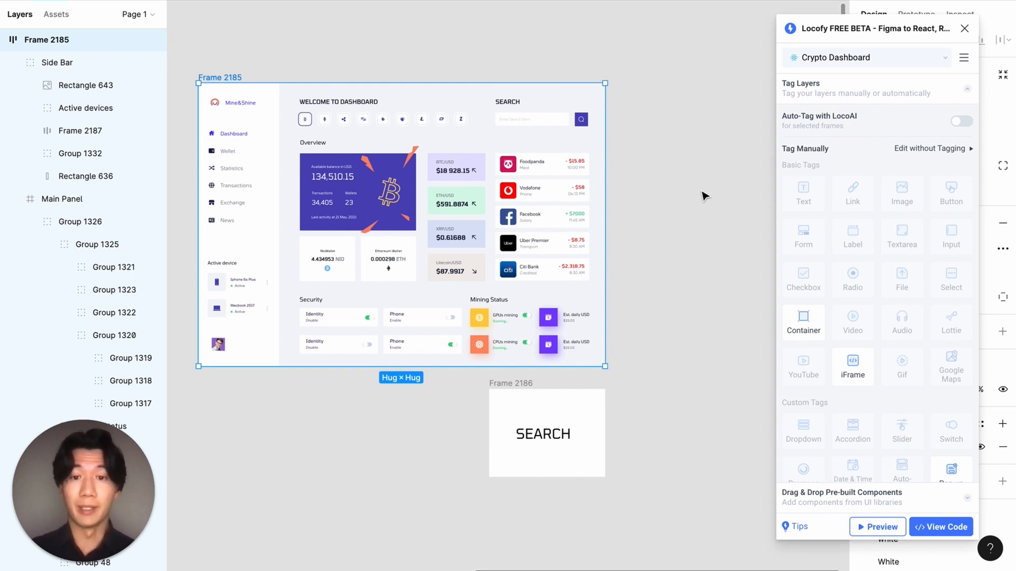
Step: Place copies of the Foodpanda, GPUs mining, BTC/USD, Ethereum Wallet, Identity and Est. daily USD elements on the canvas beside the dashboard frame
double_click(557, 173)
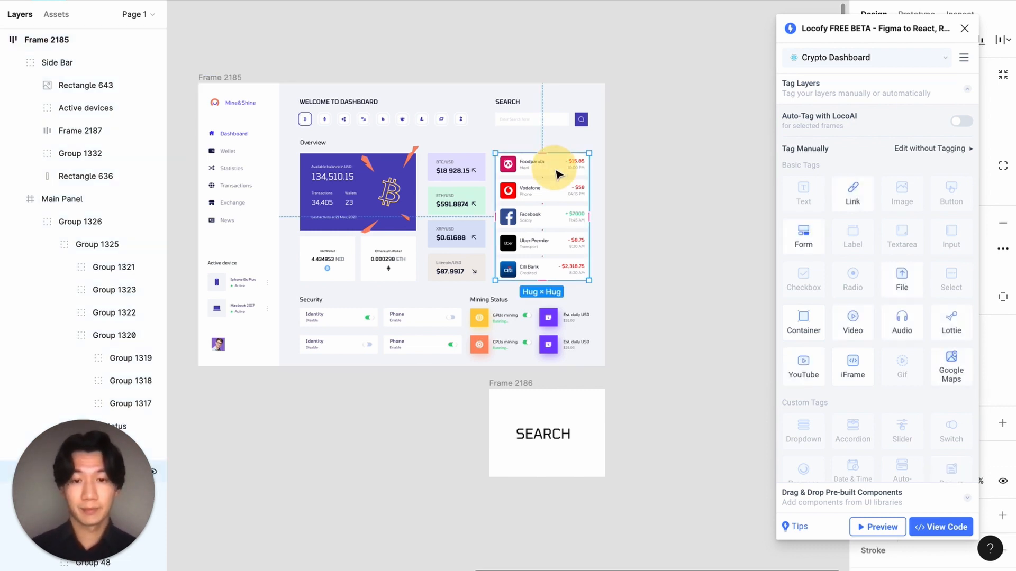
left_click_drag(558, 173, 681, 173)
left_click_drag(514, 314, 671, 201)
left_click_drag(460, 168, 661, 246)
left_click_drag(394, 262, 665, 293)
left_click_drag(365, 314, 691, 334)
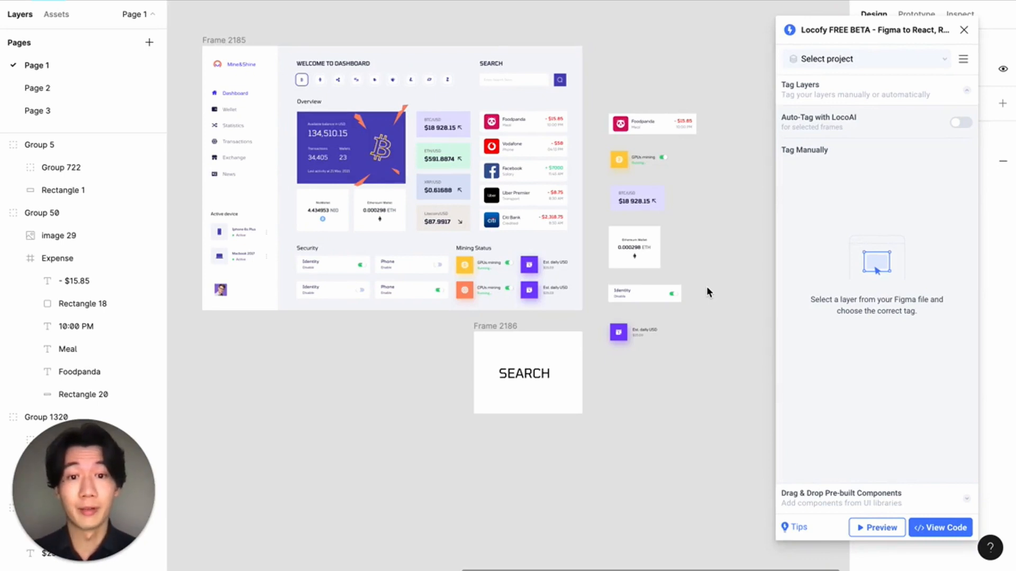
Step: Close the Locofy plugin and examine the copied Foodpanda card's background layers, Rectangle 18 and Rectangle 20
left_click_drag(593, 93, 719, 136)
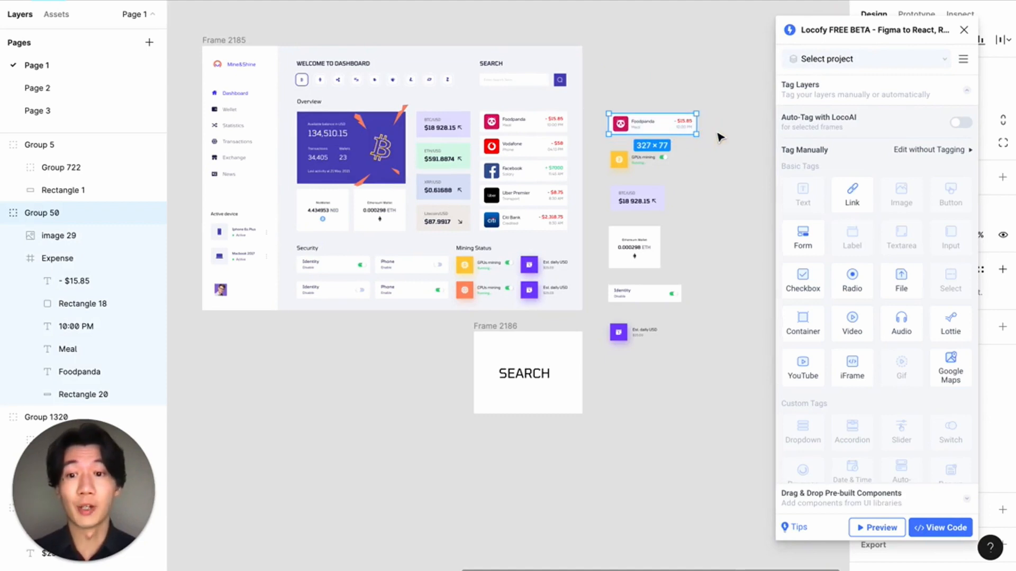
left_click(964, 30)
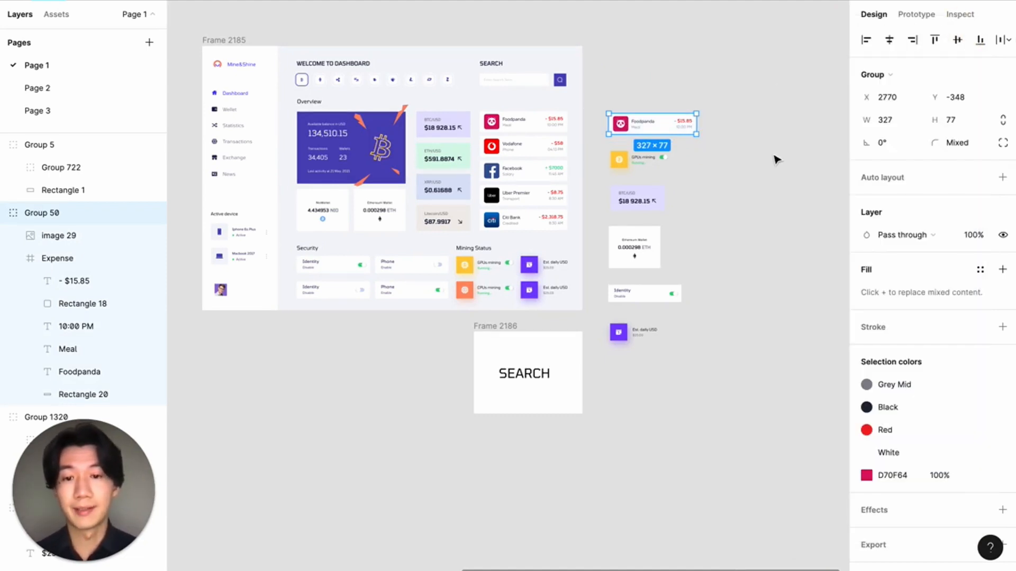
scroll(775, 159, "down", 1)
scroll(776, 158, "down", 2)
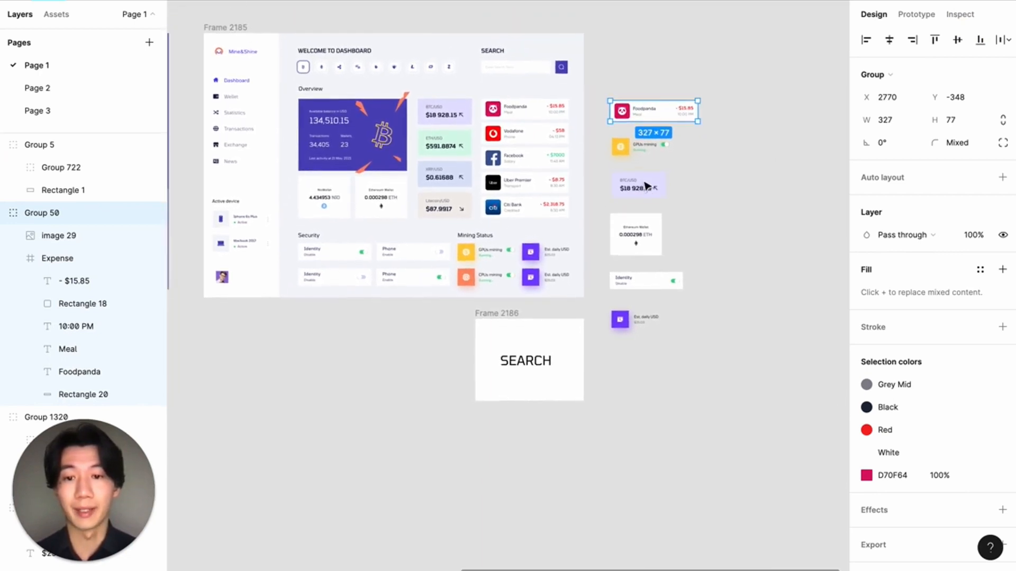
scroll(659, 174, "left", 3)
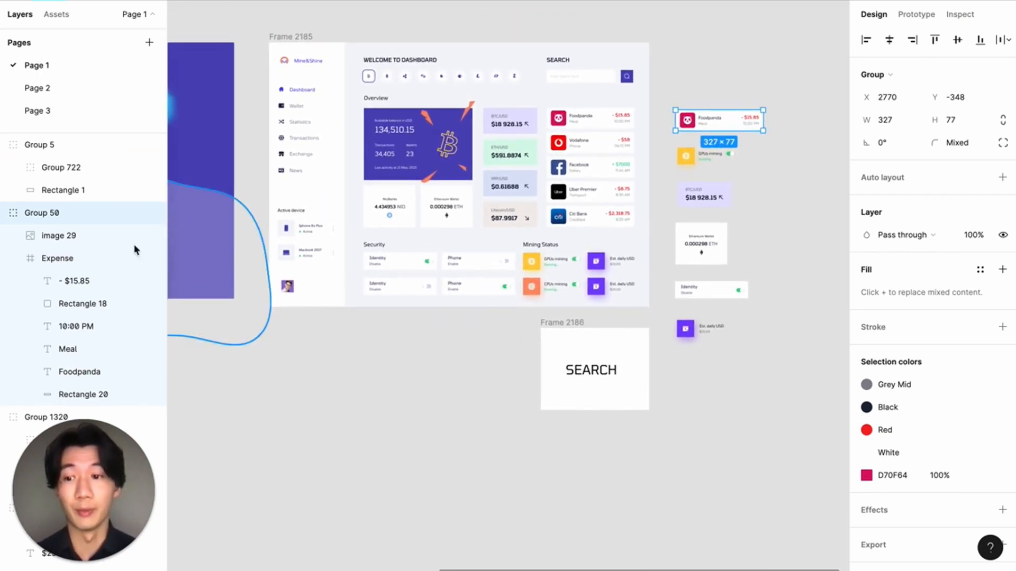
scroll(88, 247, "down", 1)
scroll(722, 143, "up", 5)
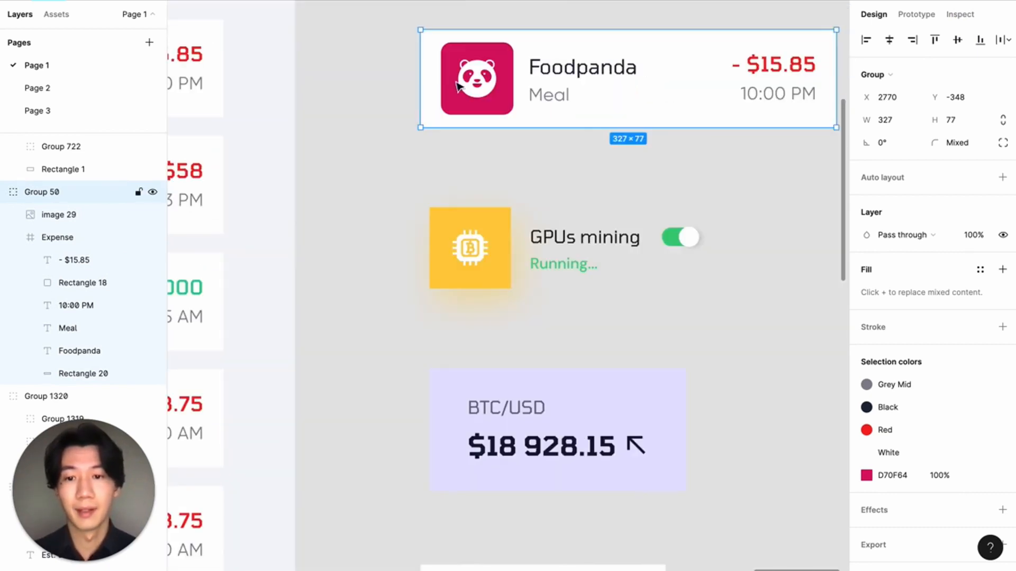
left_click(110, 282)
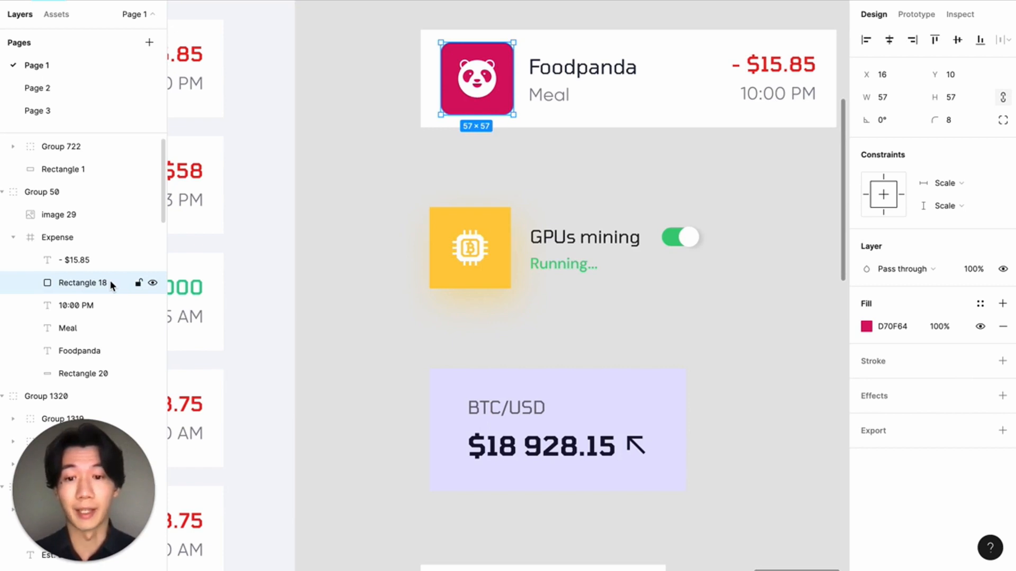
left_click(108, 372)
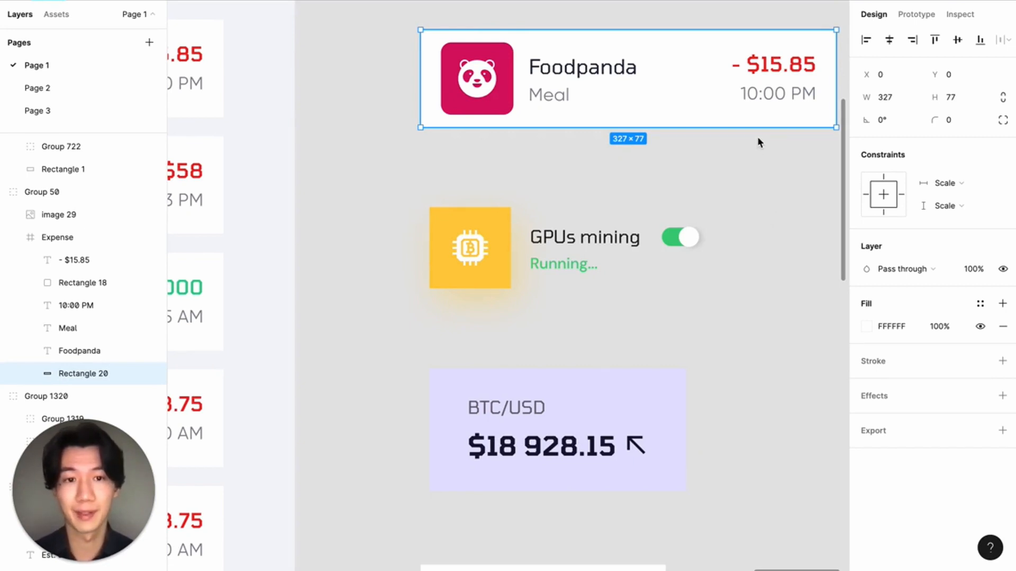
Step: Ungroup the copied Foodpanda card, Group 50, and its nested Expense frame into separate layers
scroll(788, 162, "down", 5)
scroll(782, 162, "up", 2)
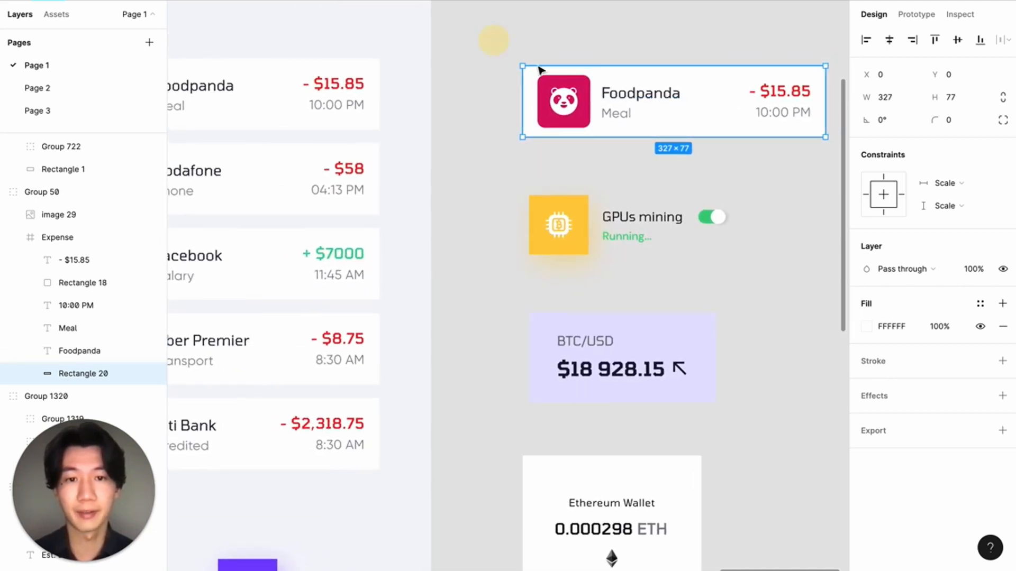
left_click(807, 181)
left_click_drag(489, 35, 843, 177)
right_click(653, 113)
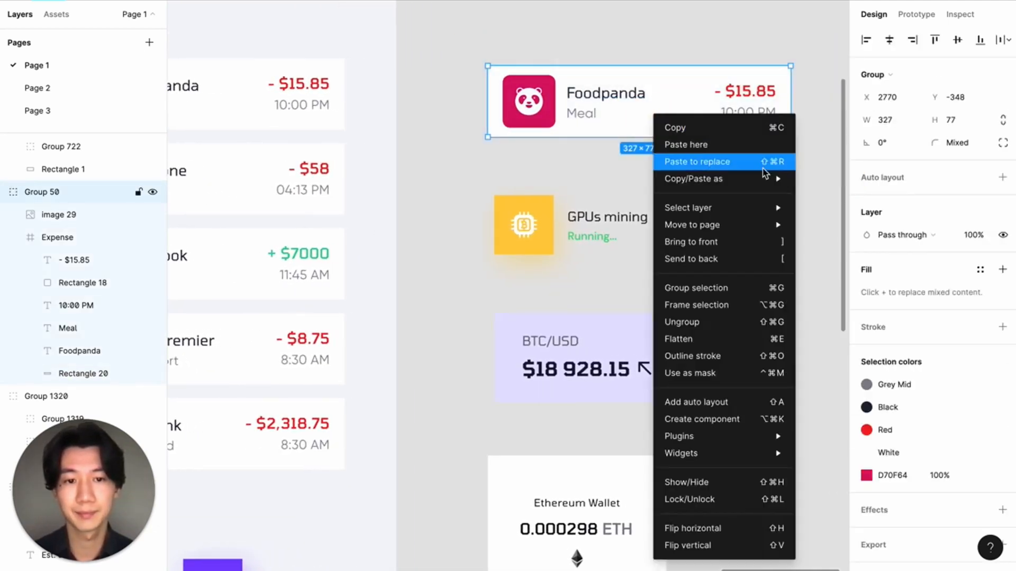
left_click(726, 322)
right_click(529, 121)
left_click(561, 318)
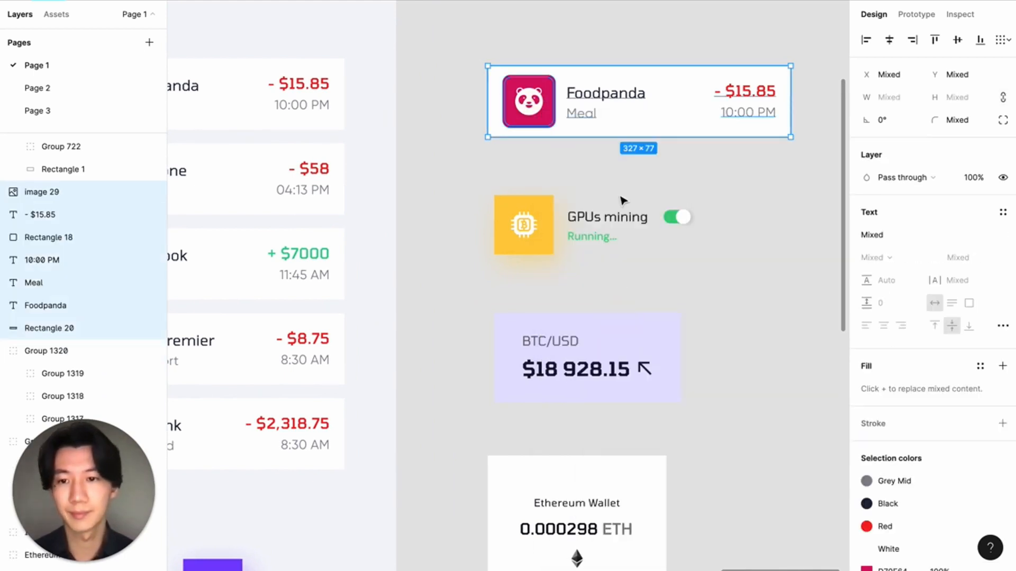
Step: Add auto layout to the panda logo, image 29, together with its red background, Rectangle 18
scroll(607, 165, "up", 4)
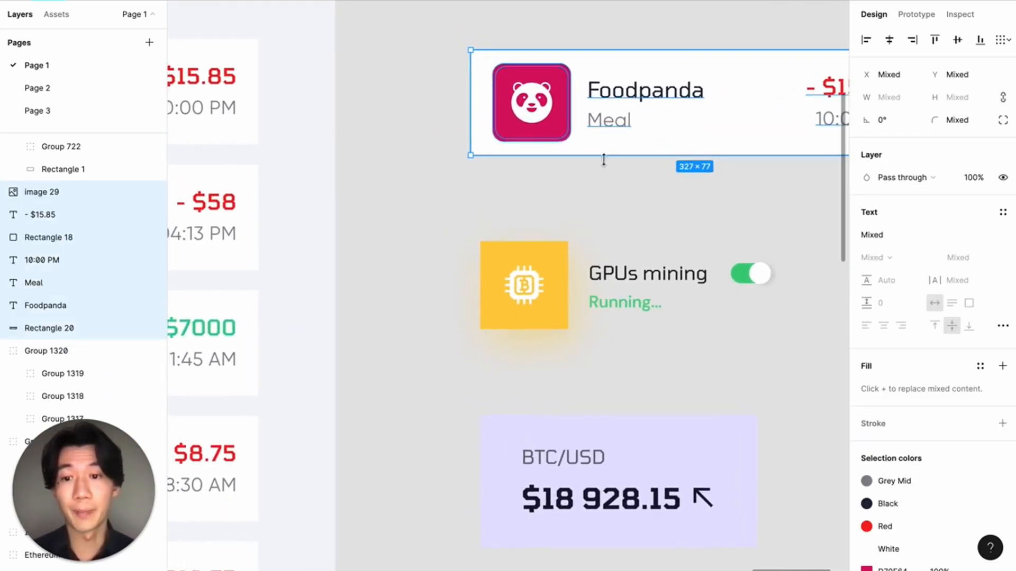
scroll(608, 163, "up", 3)
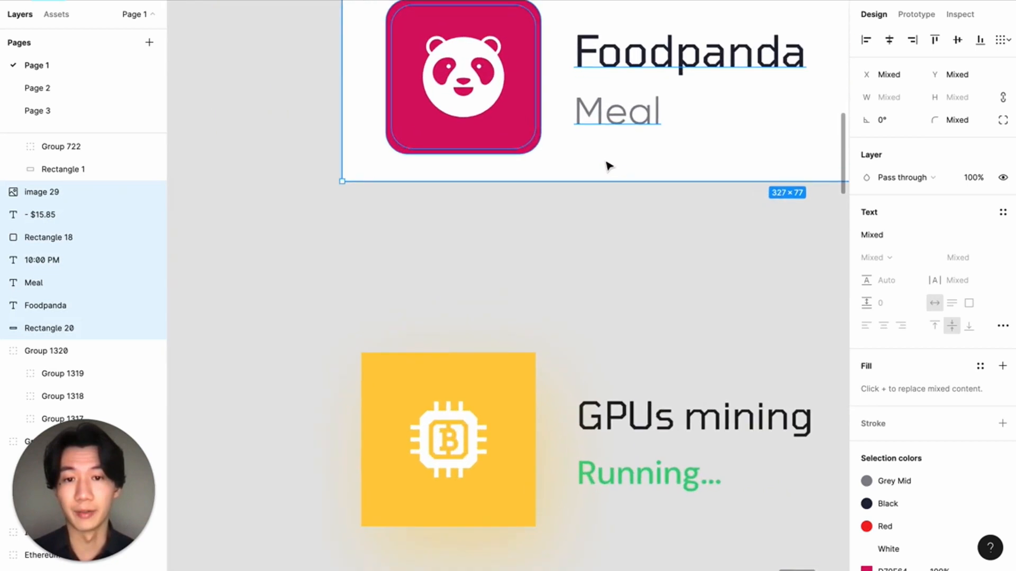
left_click(616, 240)
scroll(618, 241, "up", 2)
scroll(618, 240, "up", 5)
scroll(618, 241, "left", 5)
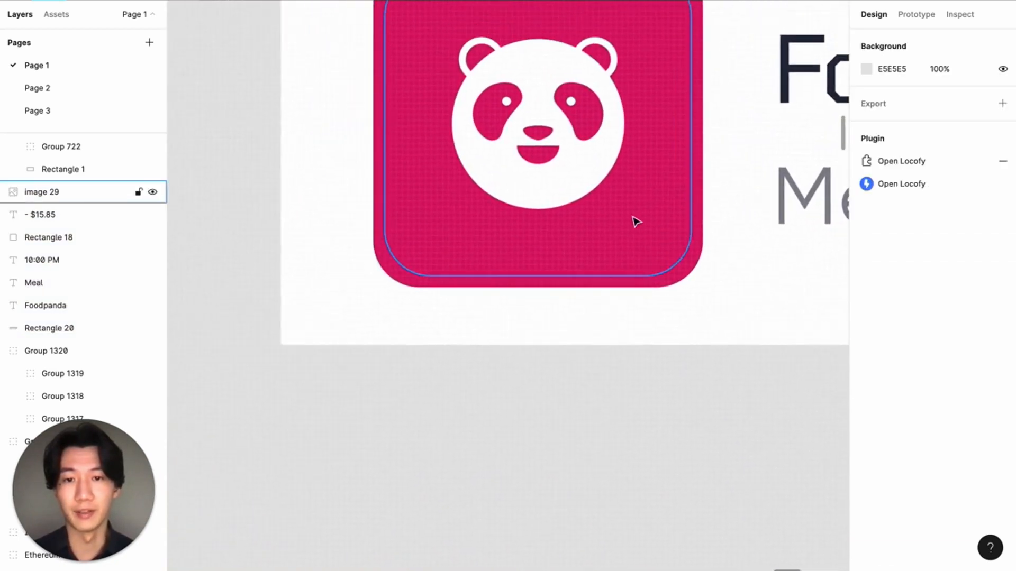
left_click(695, 241)
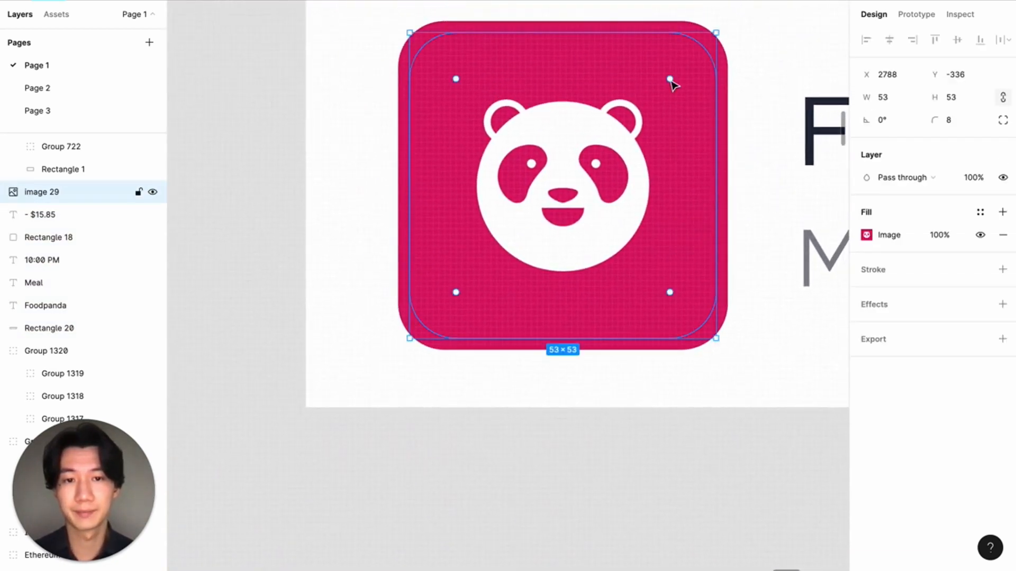
left_click(630, 43, "shift")
key("shift+a")
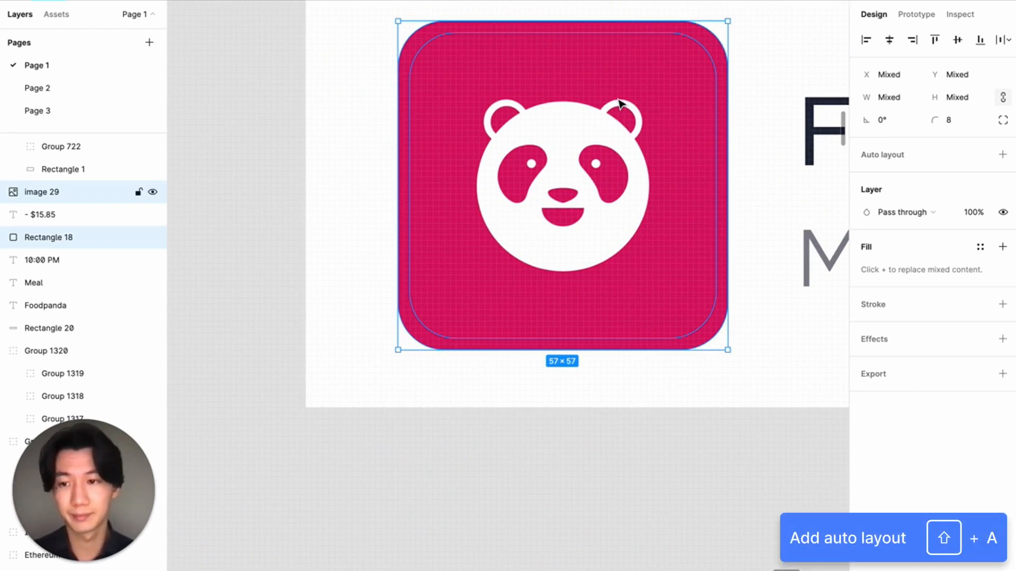
key("shift+a")
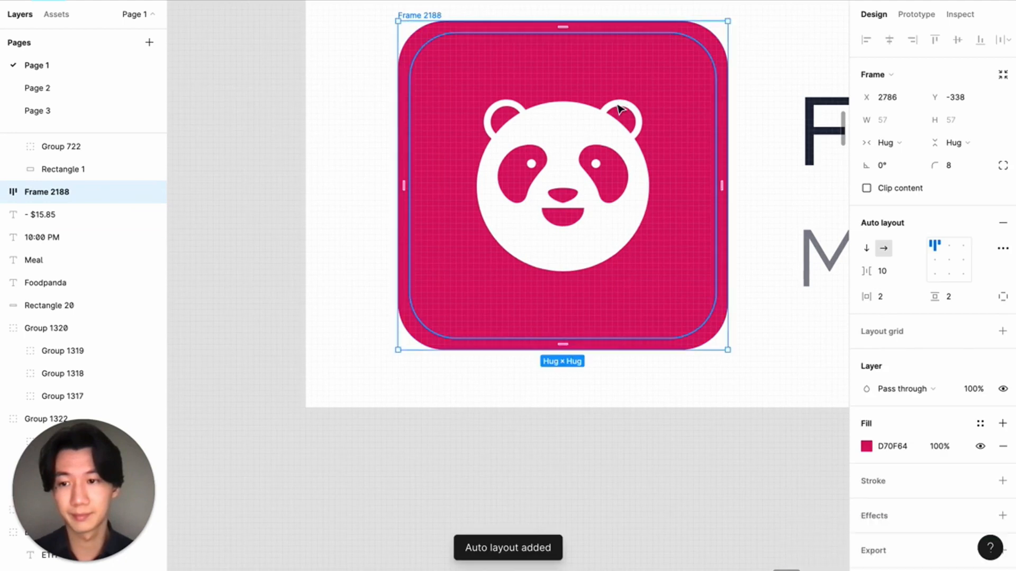
Step: Rename the new auto-layout frame around the panda logo as Food Panda Icon
left_click(3, 192)
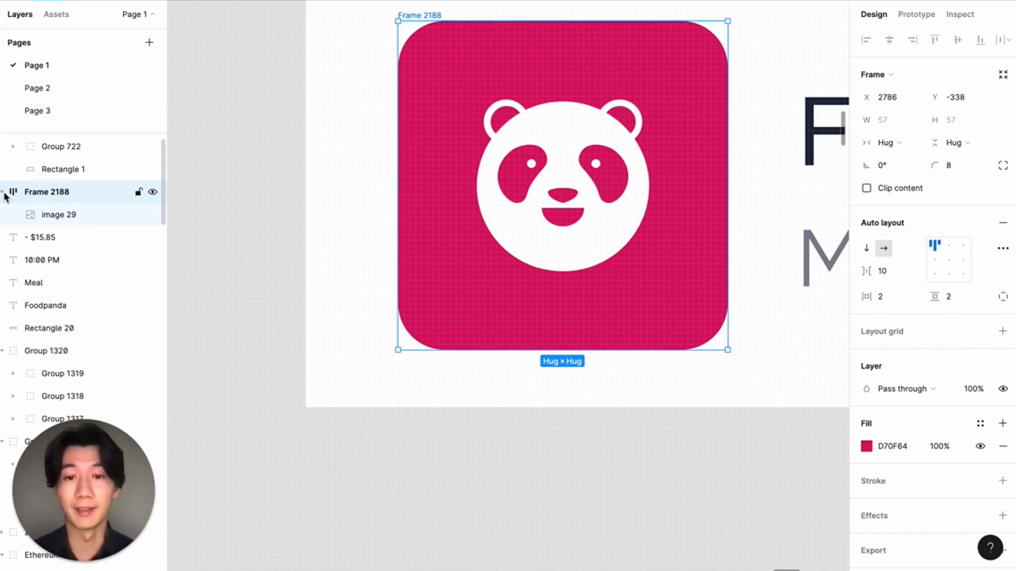
double_click(47, 192)
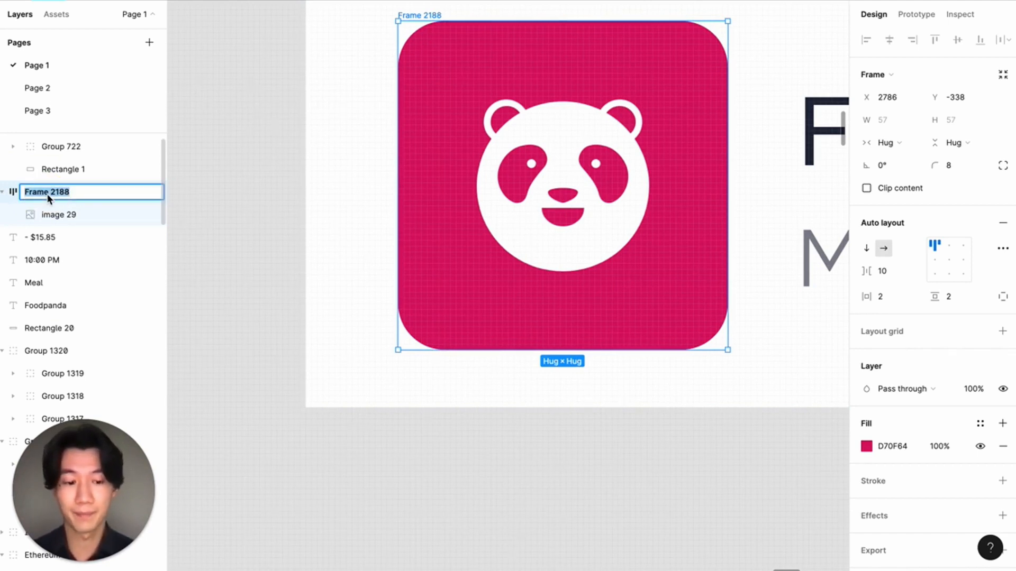
key("BackSpace")
type("Food Panda")
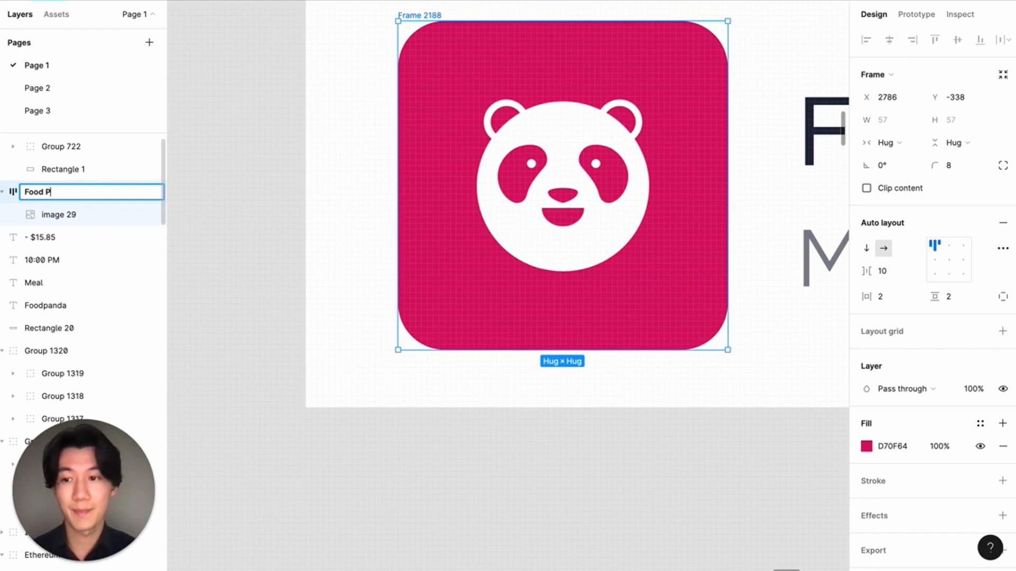
type(" Icon")
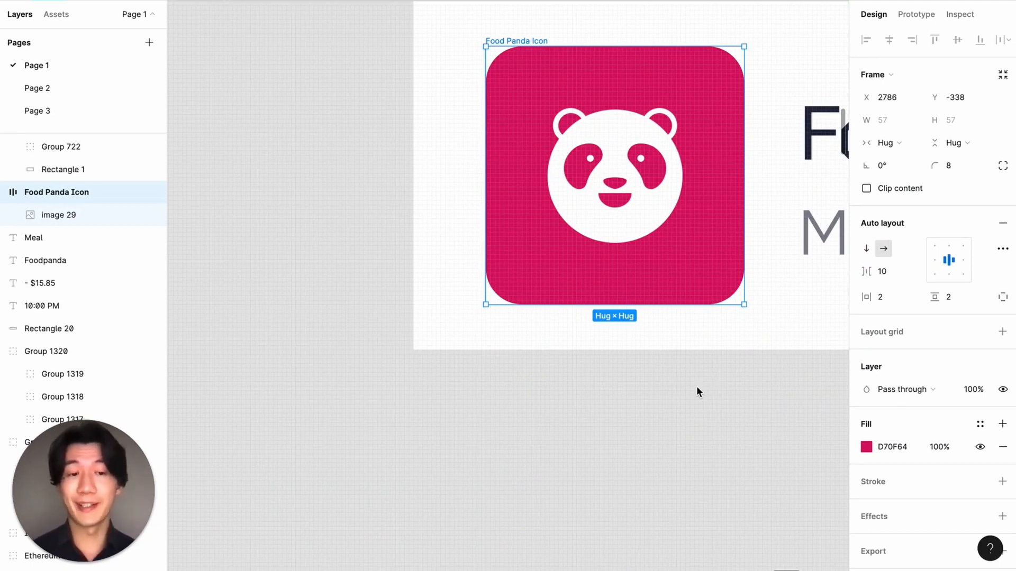
Step: Frame the Food Panda Icon together with the Foodpanda and Meal texts
scroll(698, 393, "down", 5)
scroll(698, 394, "right", 3)
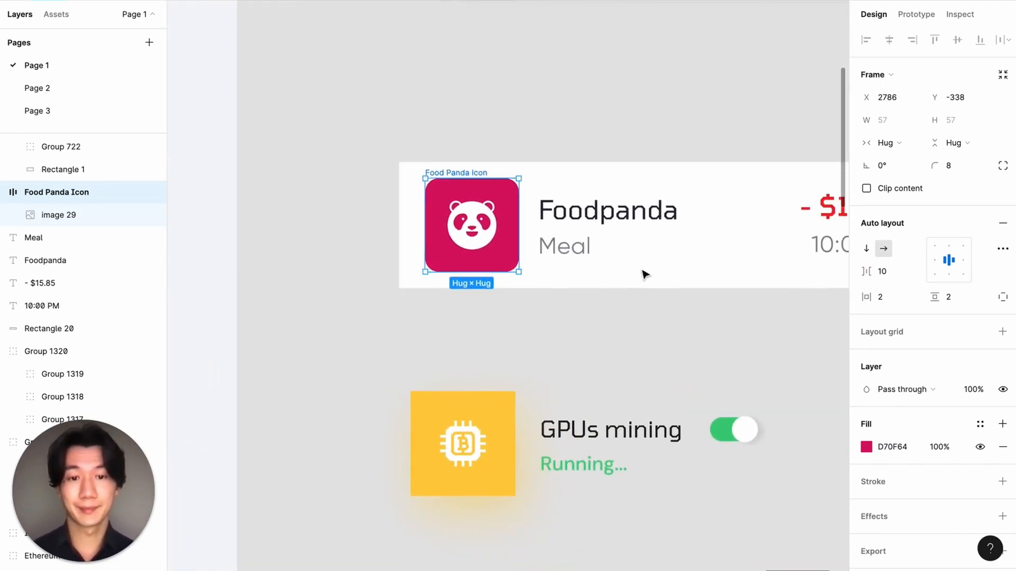
left_click(580, 177)
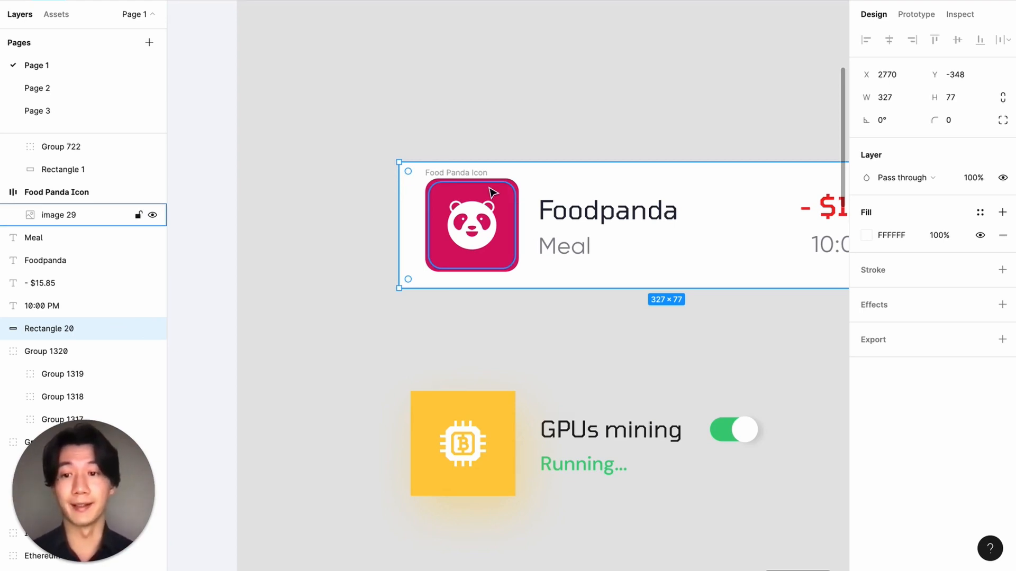
left_click(465, 172)
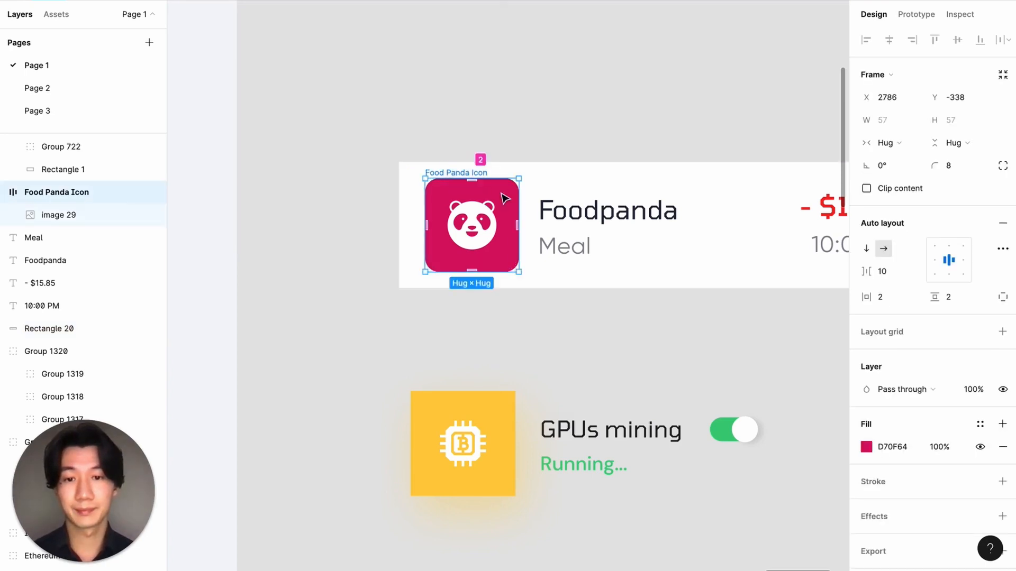
left_click(575, 211, "shift")
left_click(563, 245, "shift")
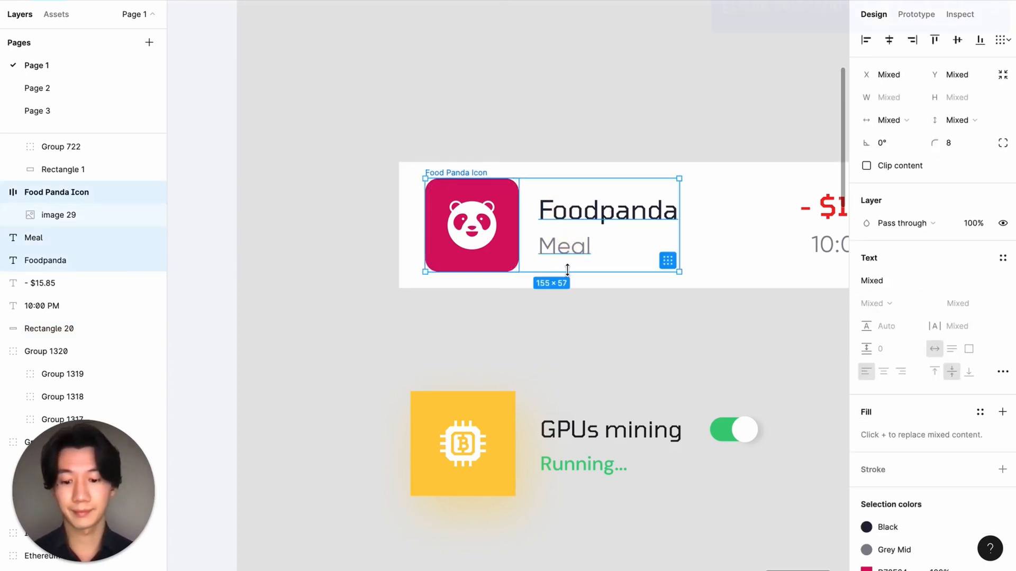
key("super+alt+g")
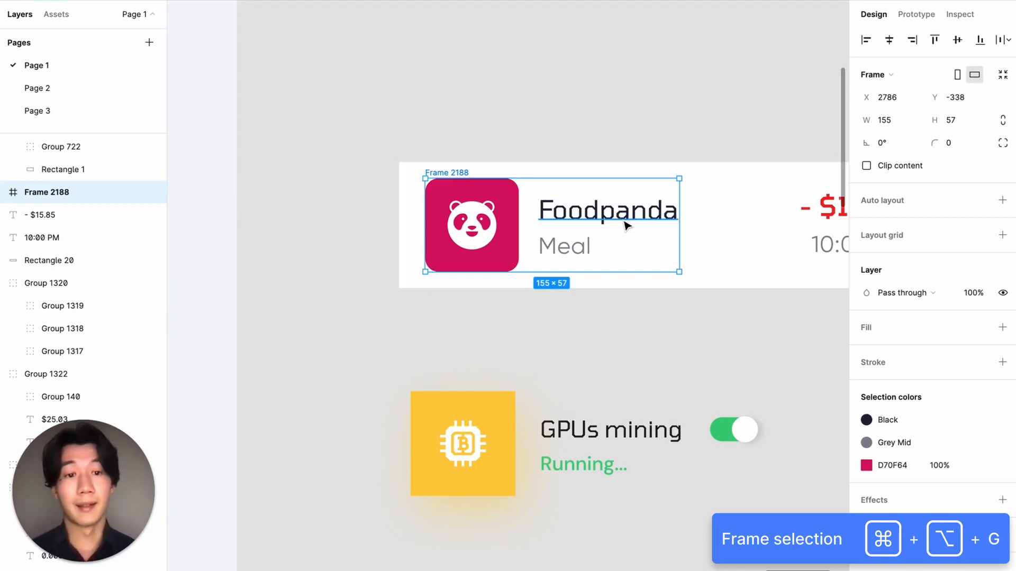
Step: Try framing the card's - $15.85 and 10:00 PM texts together, and ungroup that frame again
scroll(628, 224, "right", 5)
scroll(684, 226, "right", 2)
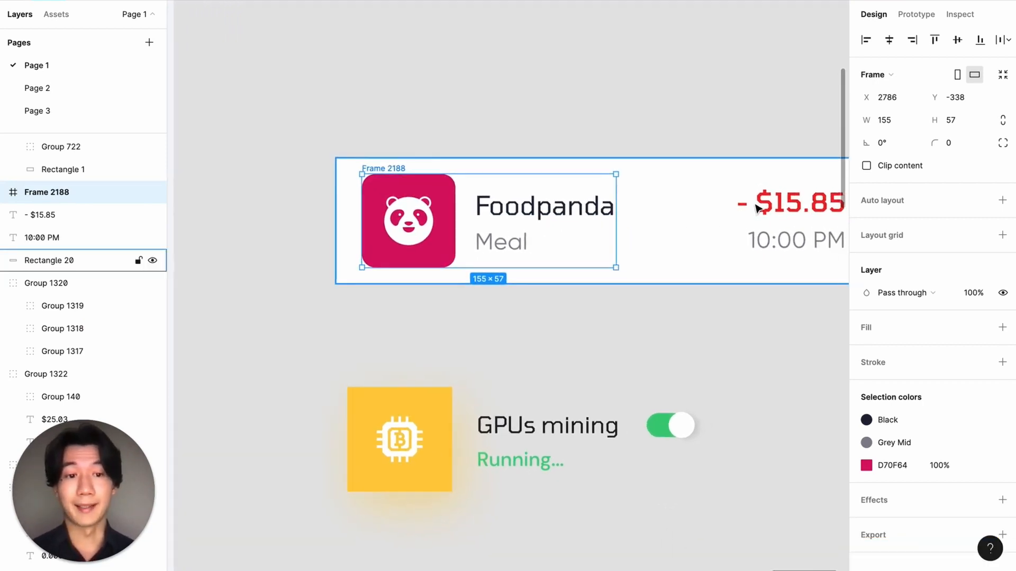
left_click(770, 210)
left_click(760, 252, "shift")
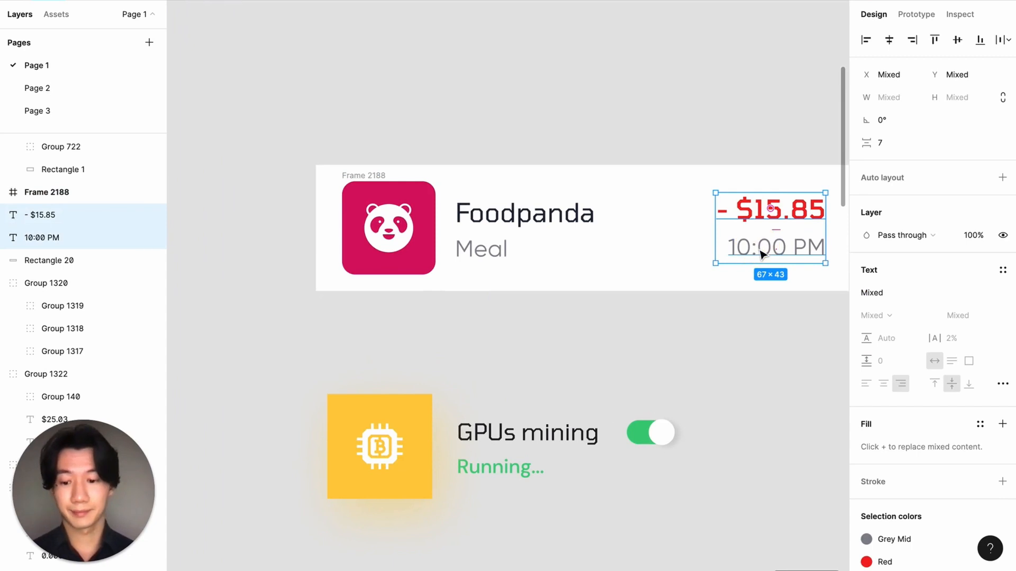
key("super+alt+g")
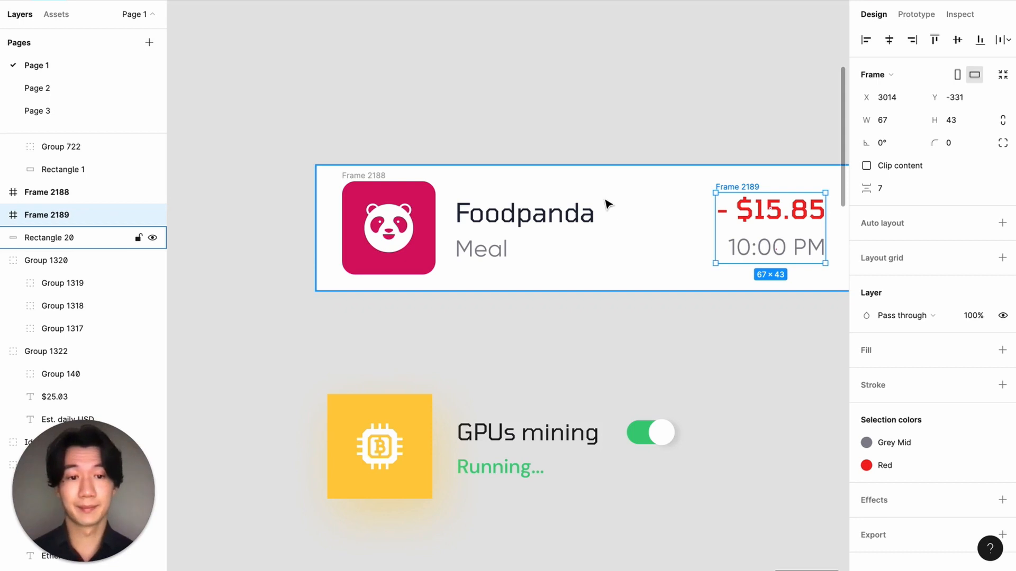
key("ctrl+shift+g")
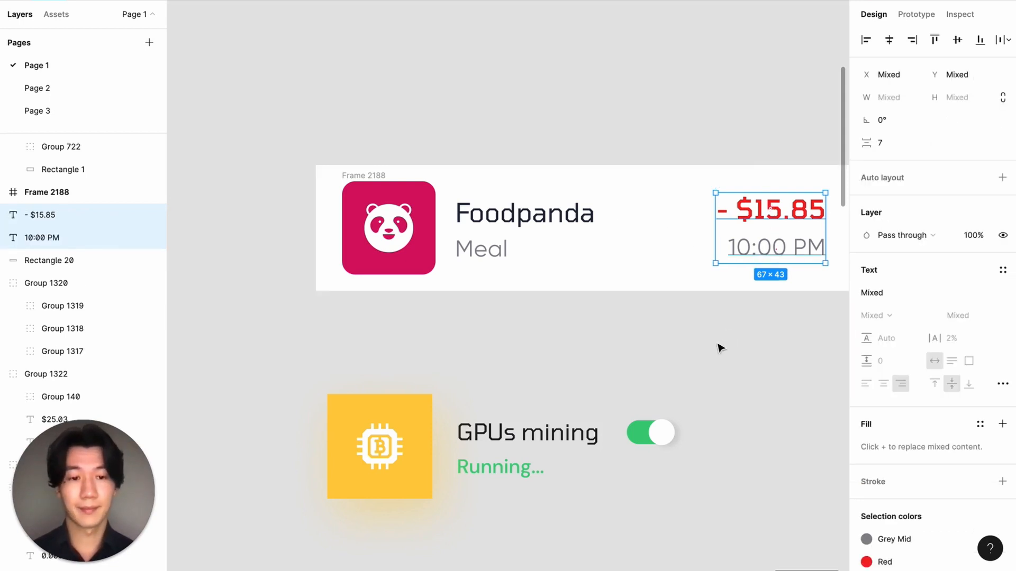
Step: Frame the Foodpanda card's - $15.85 and 10:00 PM texts together
left_click(721, 323)
left_click(755, 249)
left_click(753, 211, "shift")
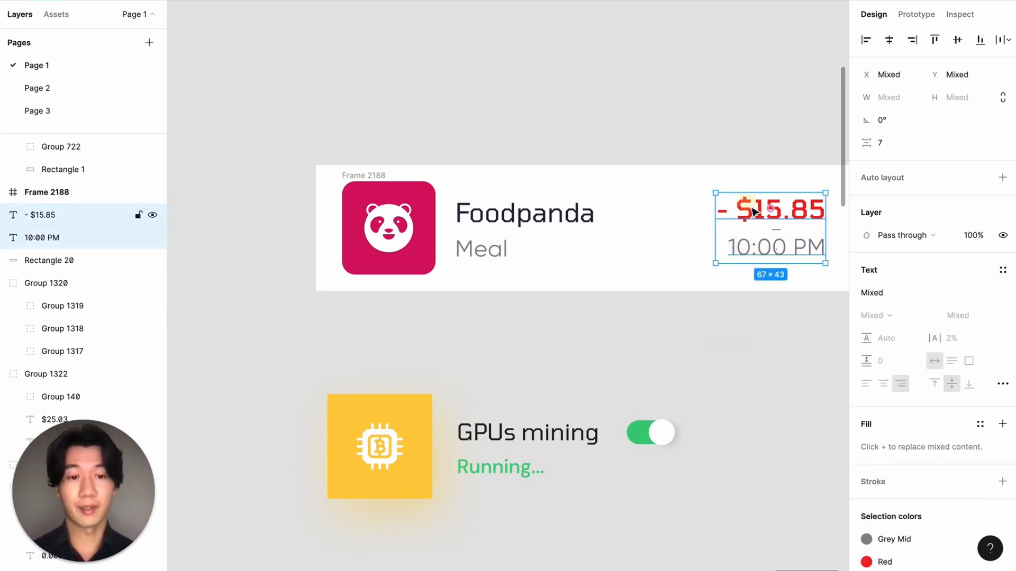
right_click(753, 211)
left_click(823, 334)
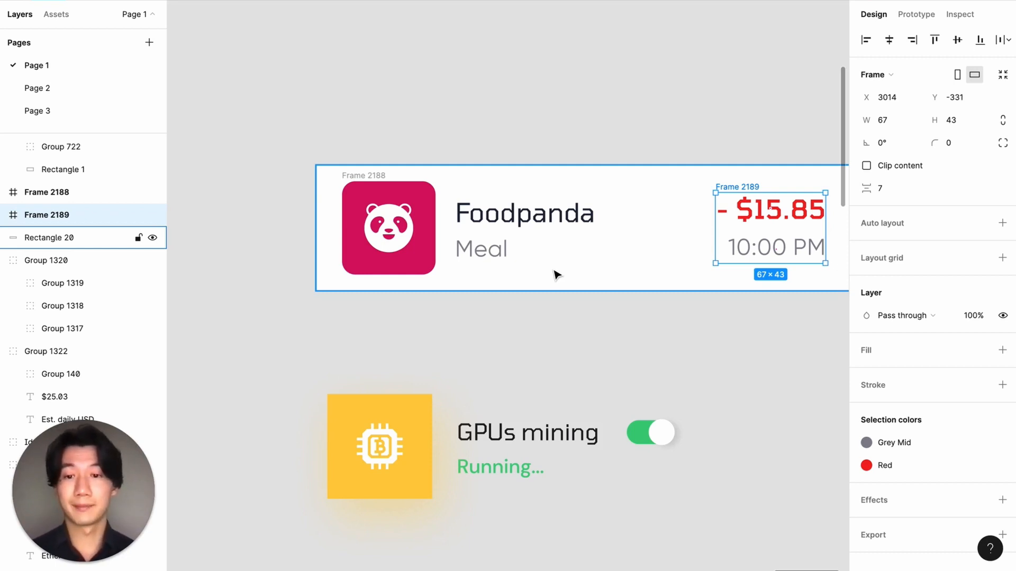
Step: Add auto layout to the Foodpanda card's two content frames together with their white background, Rectangle 20
scroll(555, 273, "down", 3)
left_click_drag(359, 151, 783, 306)
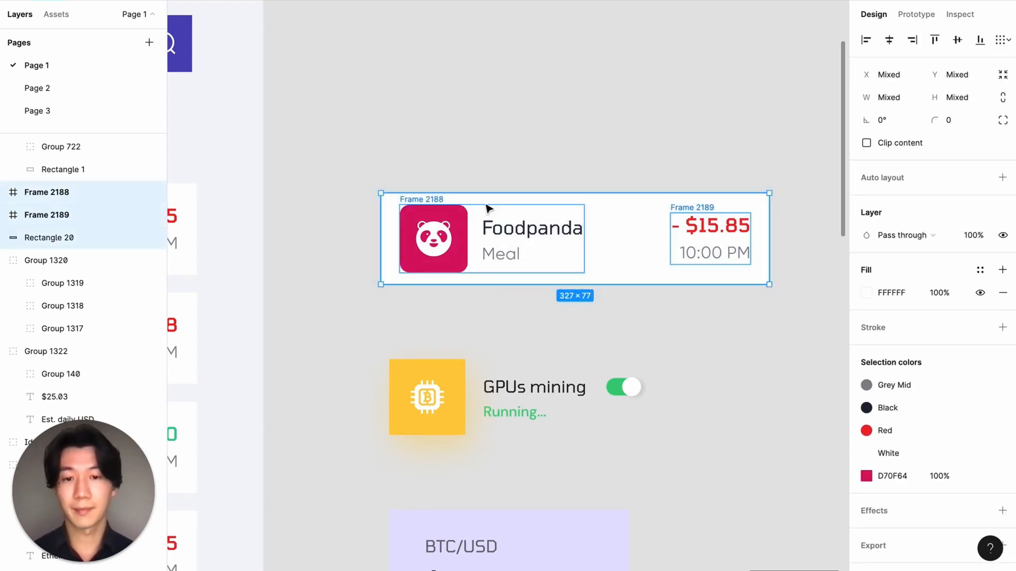
key("shift+a")
left_click(3, 192)
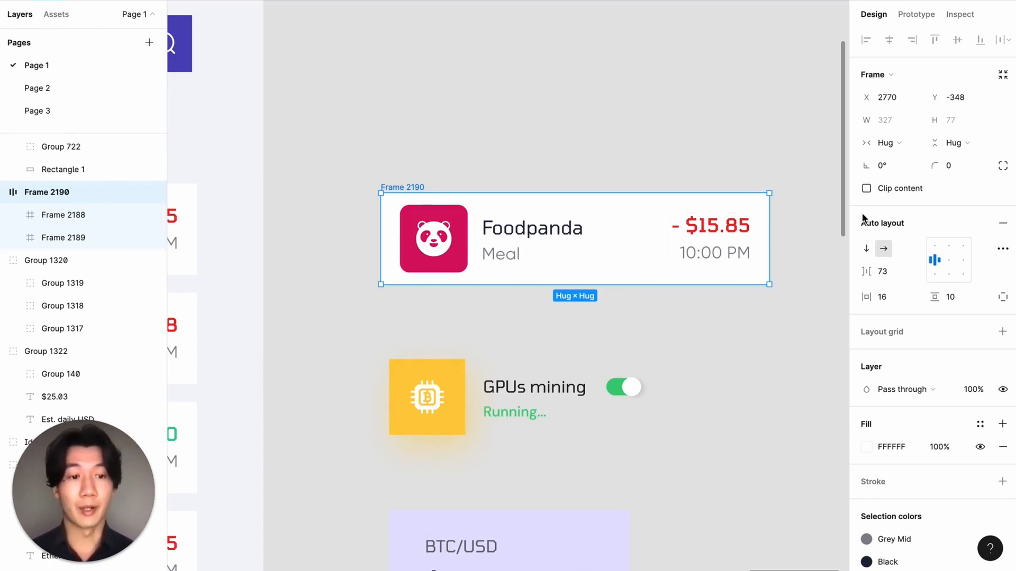
Step: Set the Foodpanda card's auto layout spacing mode to Space between and resize the card to about 324 × 82
left_click(1002, 250)
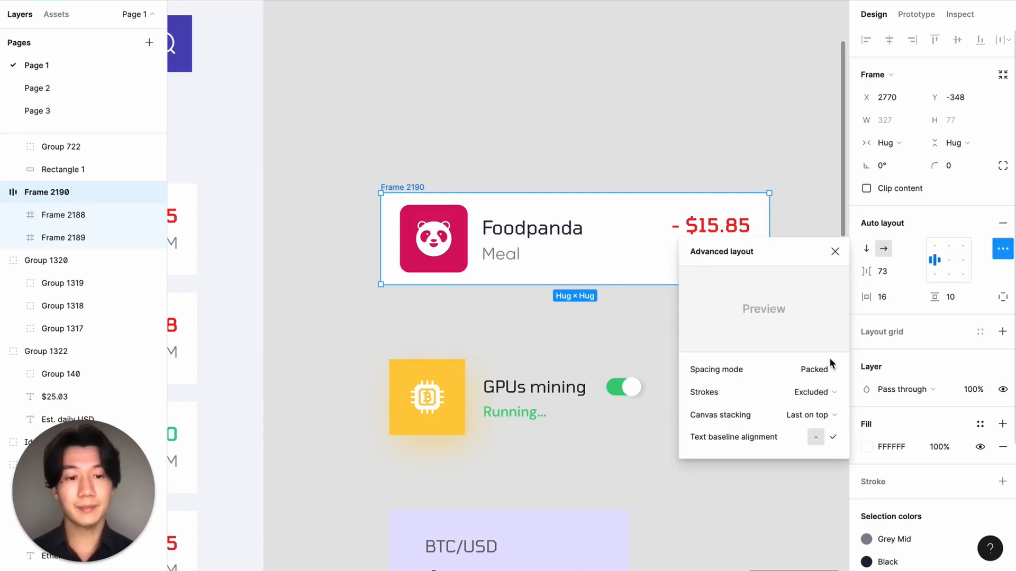
left_click(818, 371)
left_click(820, 386)
left_click(491, 159)
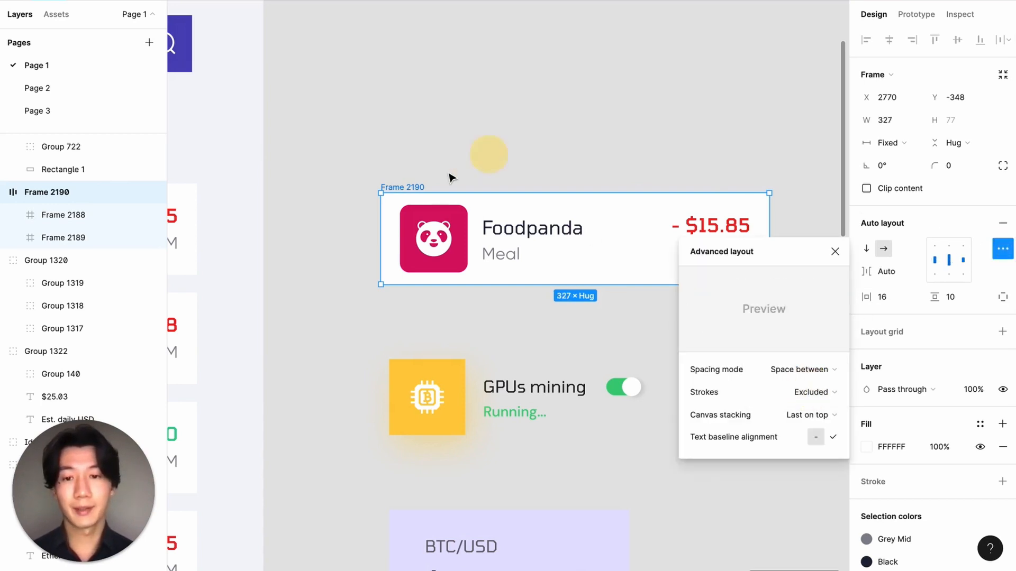
left_click(415, 188)
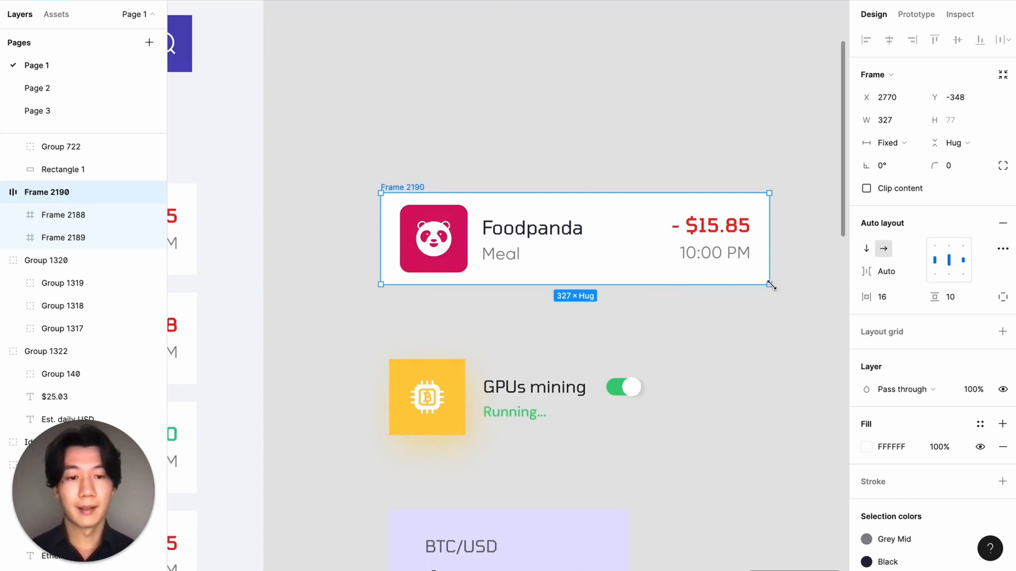
mouse_move(767, 285)
left_mouse_down()
mouse_move(671, 288)
mouse_move(806, 289)
mouse_move(735, 290)
mouse_move(777, 289)
mouse_move(766, 291)
left_mouse_up()
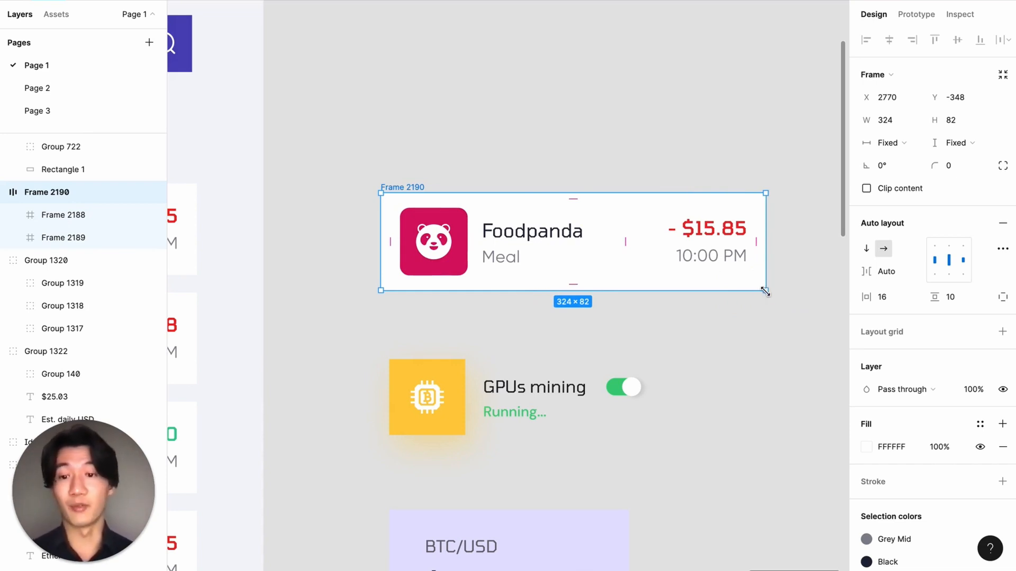
Step: Rename the Foodpanda card's auto-layout frame as Food Panda Column
double_click(61, 192)
key("BackSpace")
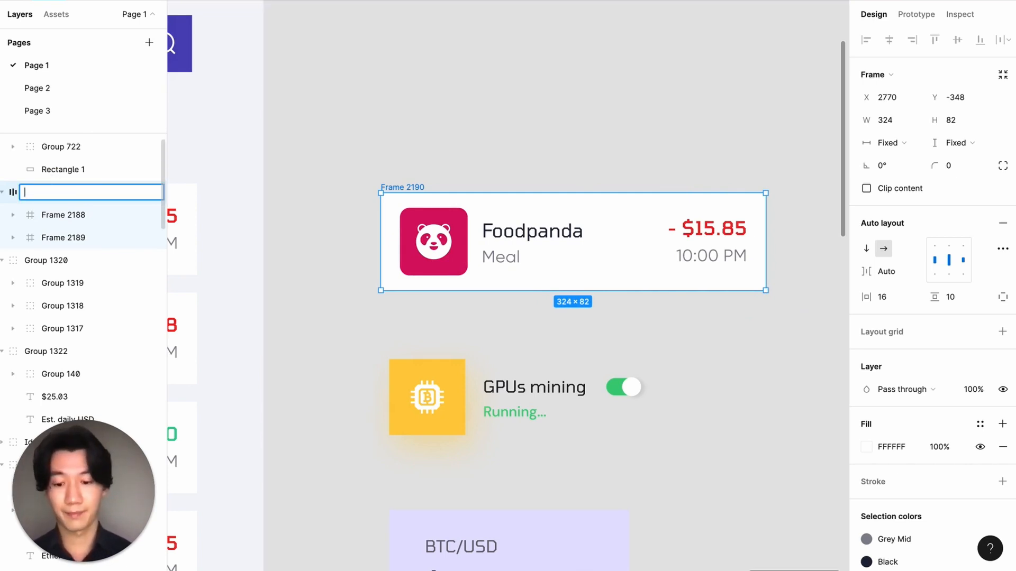
type("Food Panda Column")
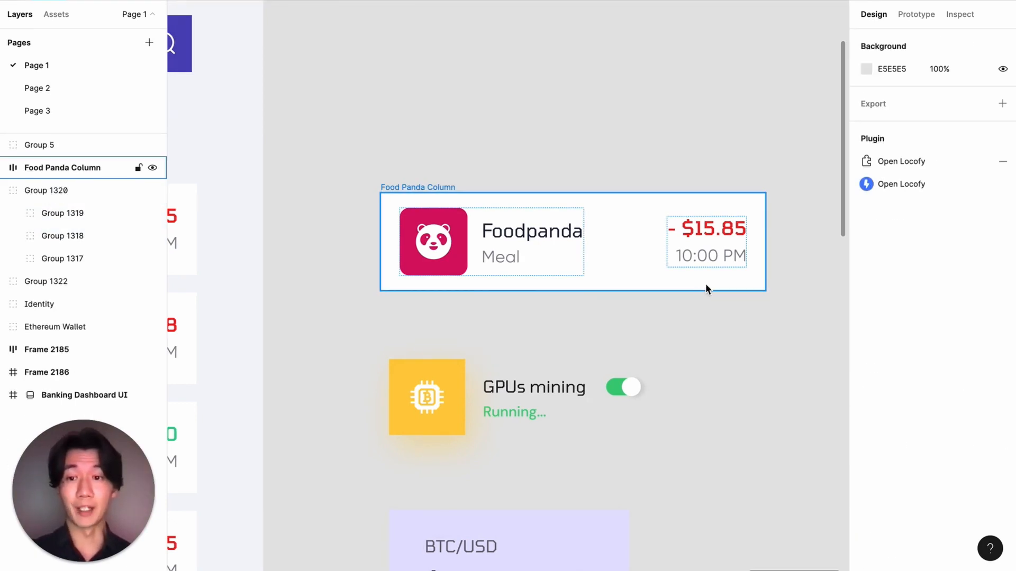
left_click(748, 445)
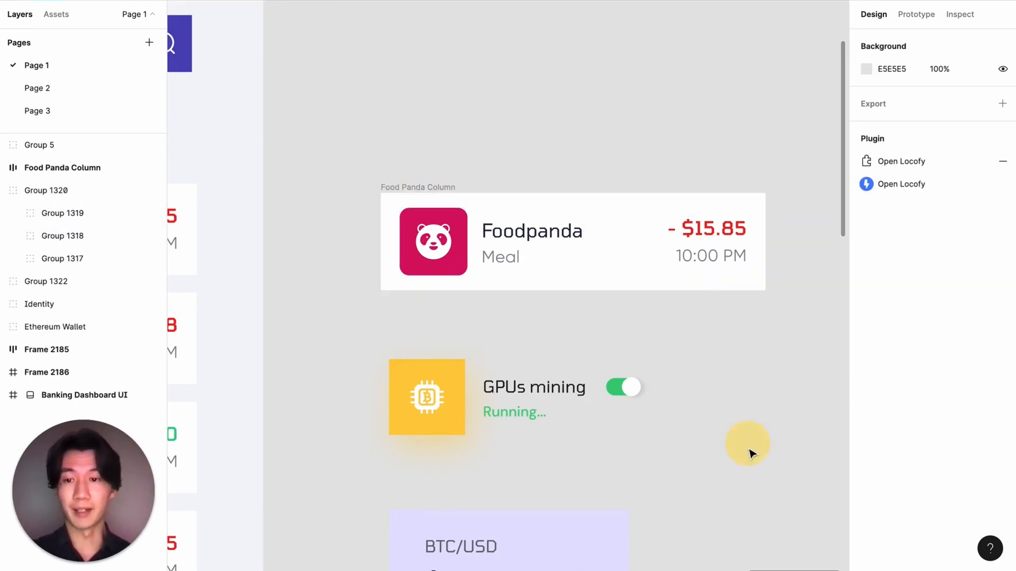
Step: Frame the yellow chip icon group together with the group holding the GPUs mining and Running... texts
left_click_drag(770, 469, 364, 339)
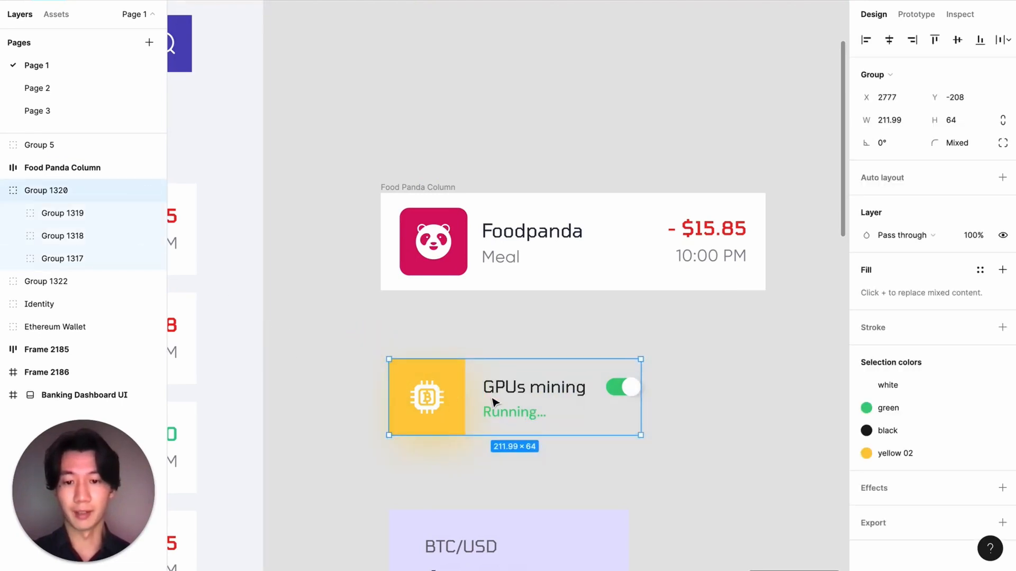
left_click(446, 392)
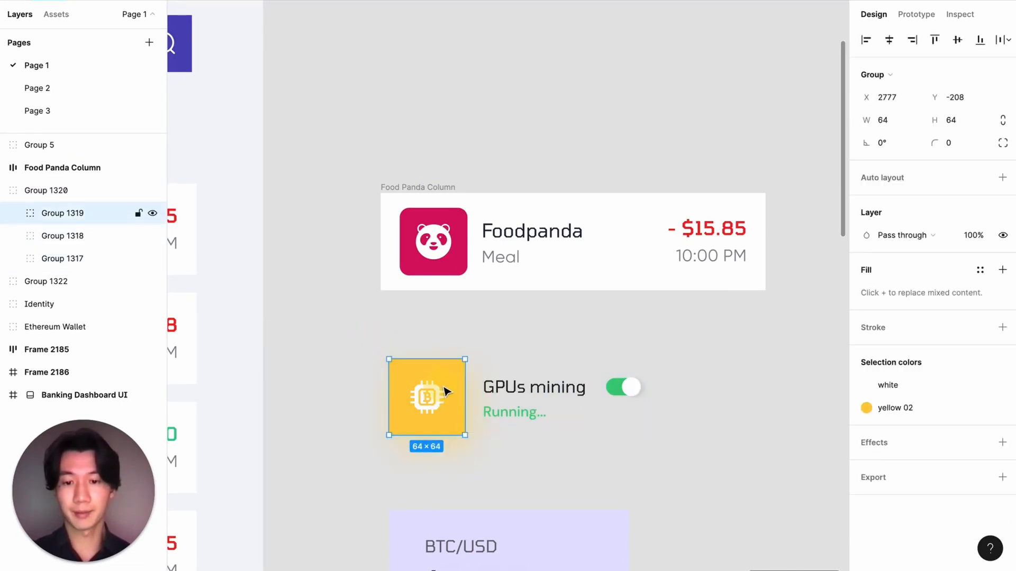
left_click(515, 391)
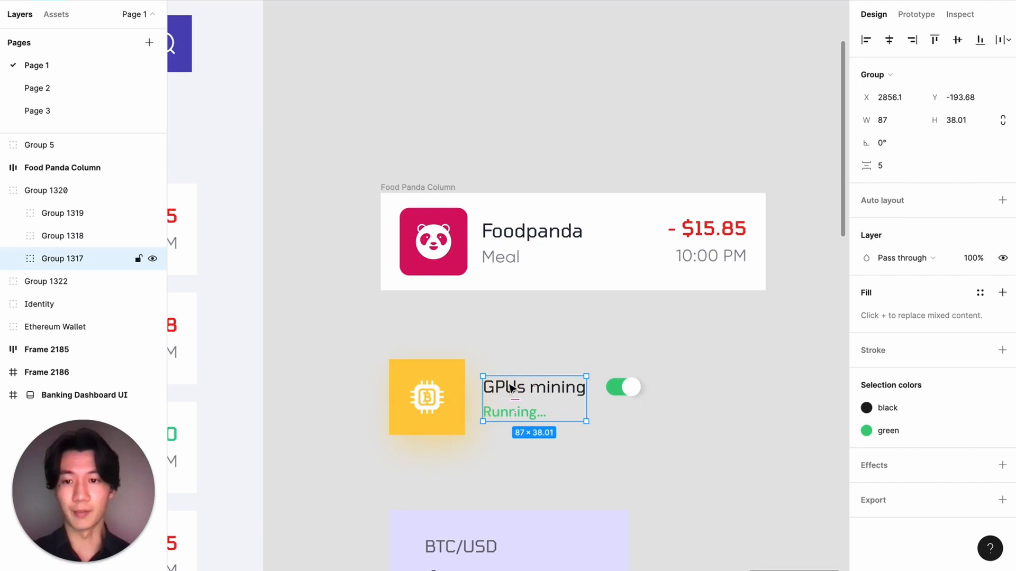
left_click(627, 390)
left_click(642, 456)
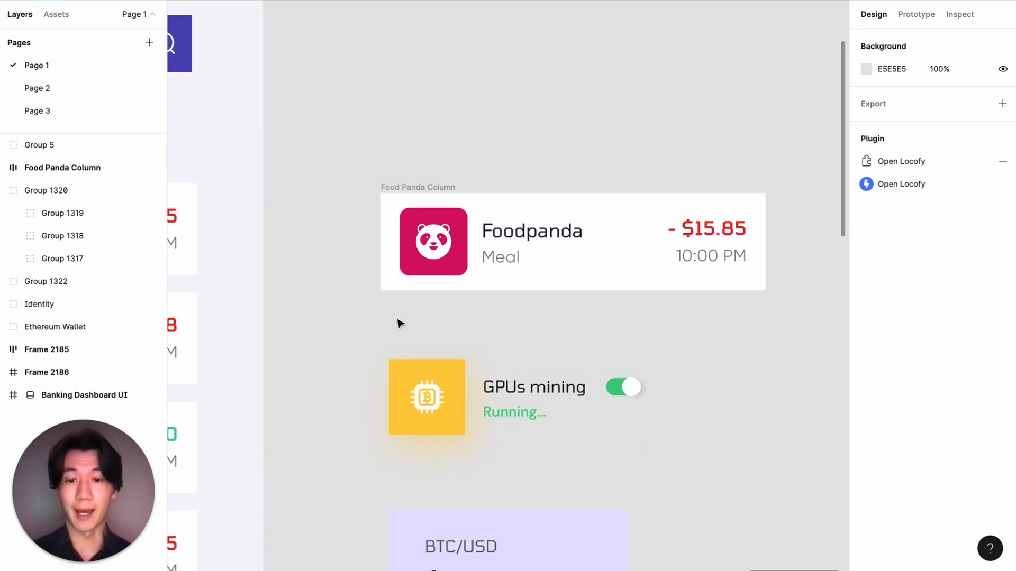
left_click(426, 391)
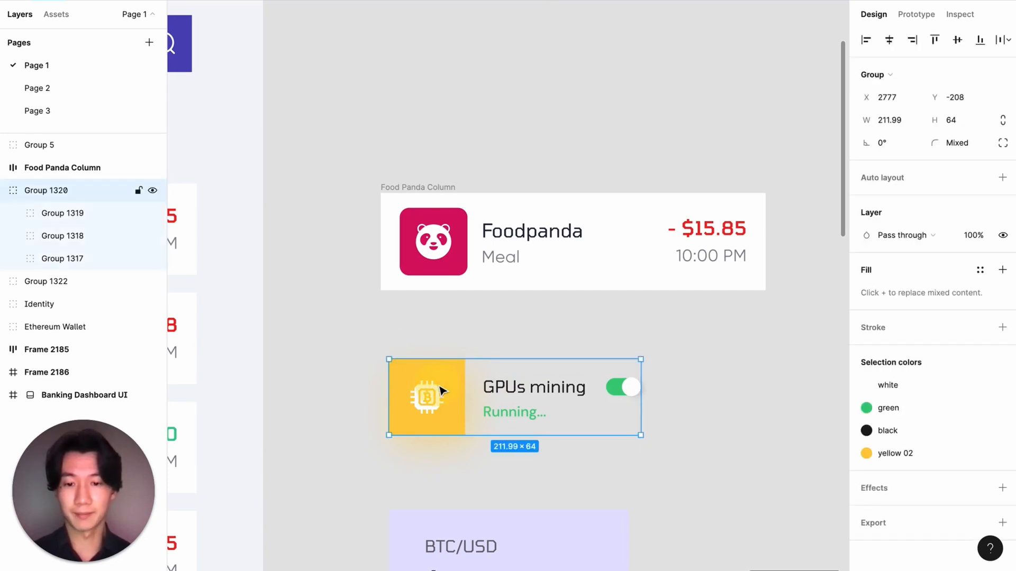
double_click(431, 391)
left_click(510, 394, "shift")
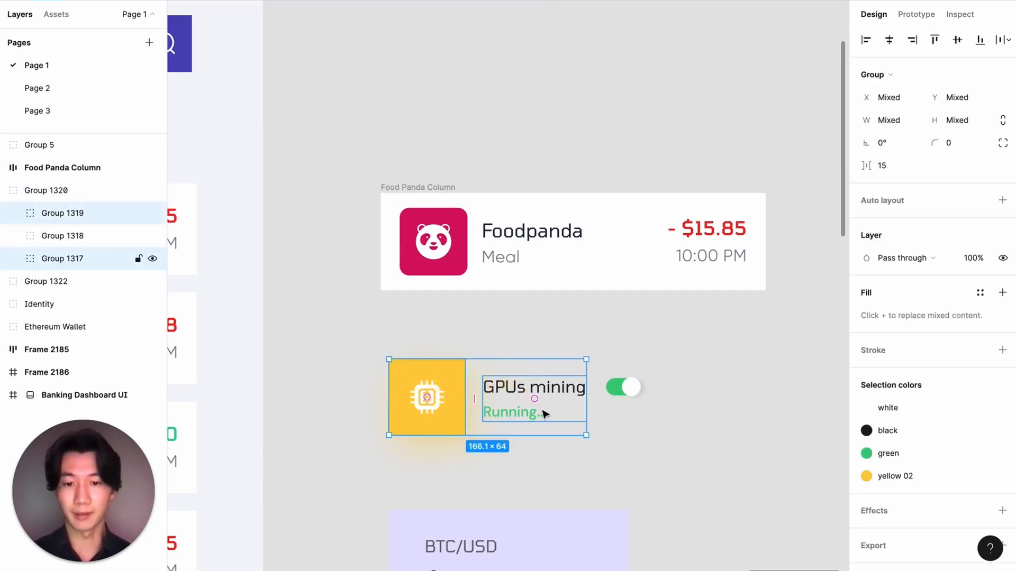
key("super+alt+g")
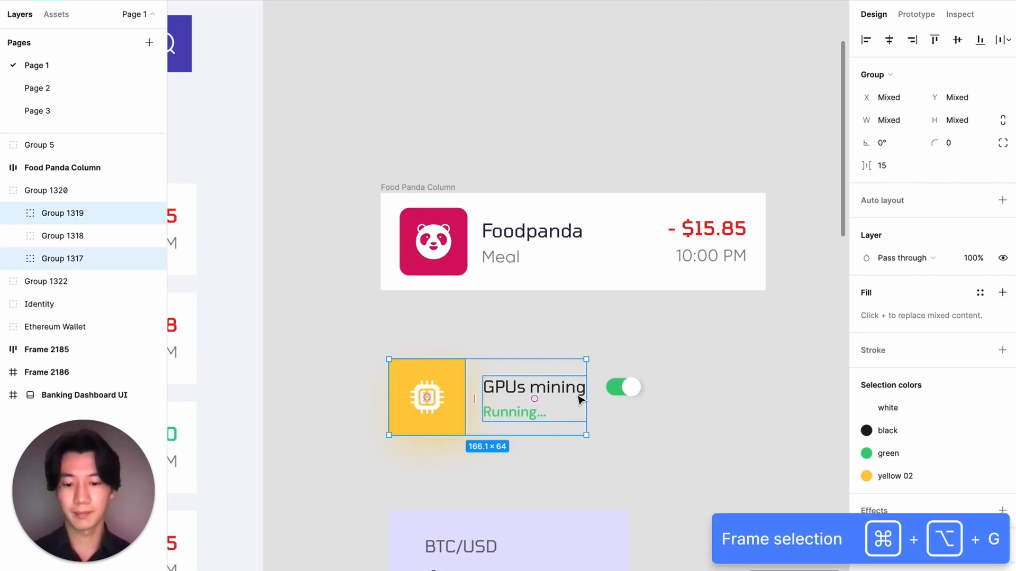
left_click(720, 472)
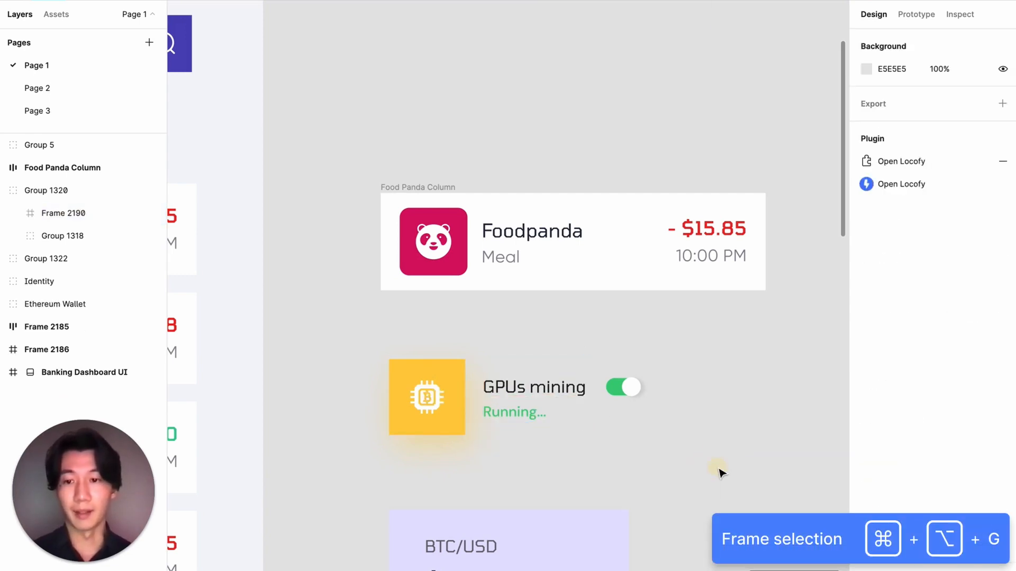
Step: Add horizontal auto layout to the whole GPUs mining card, using the Space between spacing mode
left_click_drag(736, 472, 394, 362)
key("shift+a")
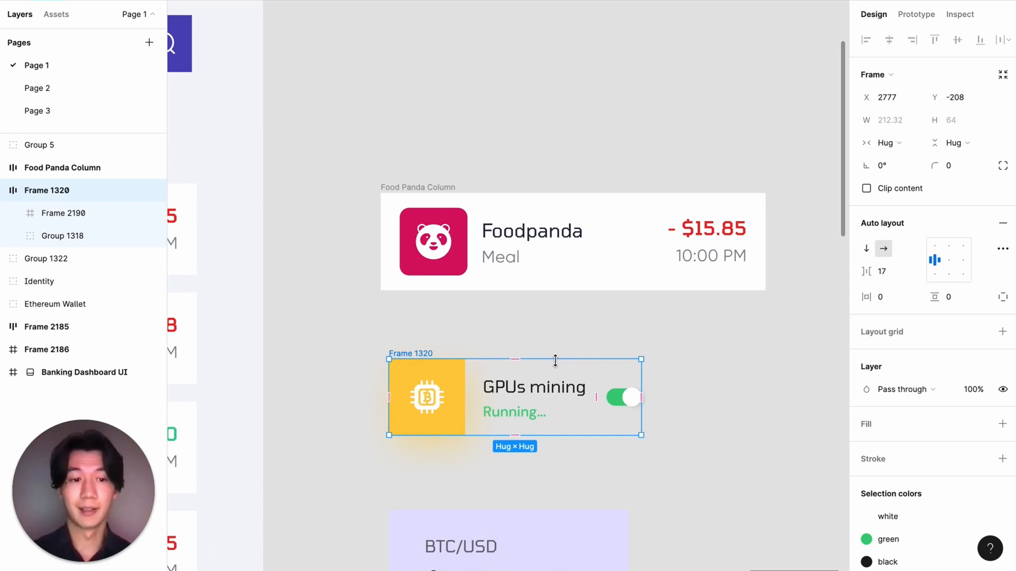
left_click(999, 251)
left_click(811, 367)
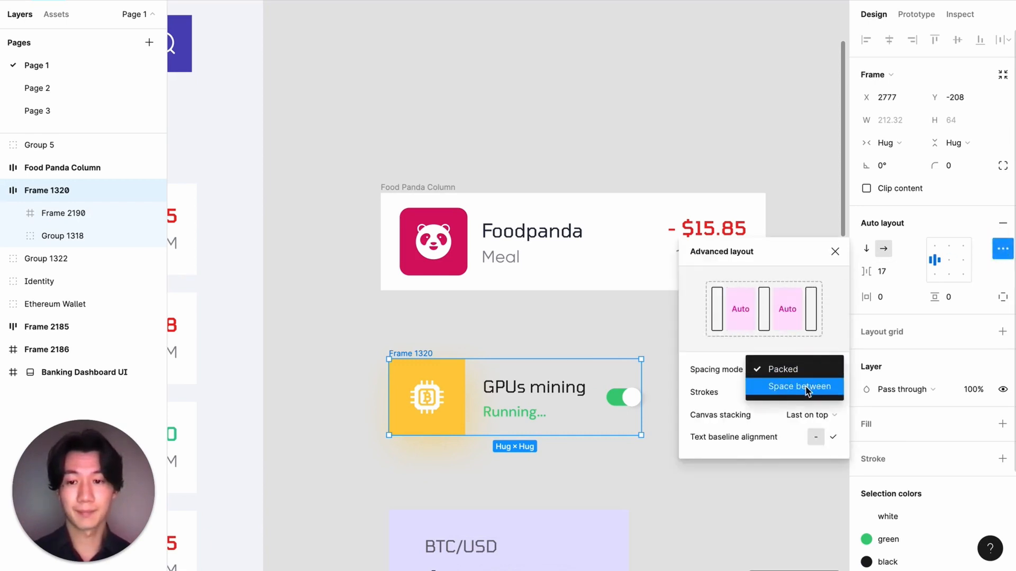
left_click(806, 388)
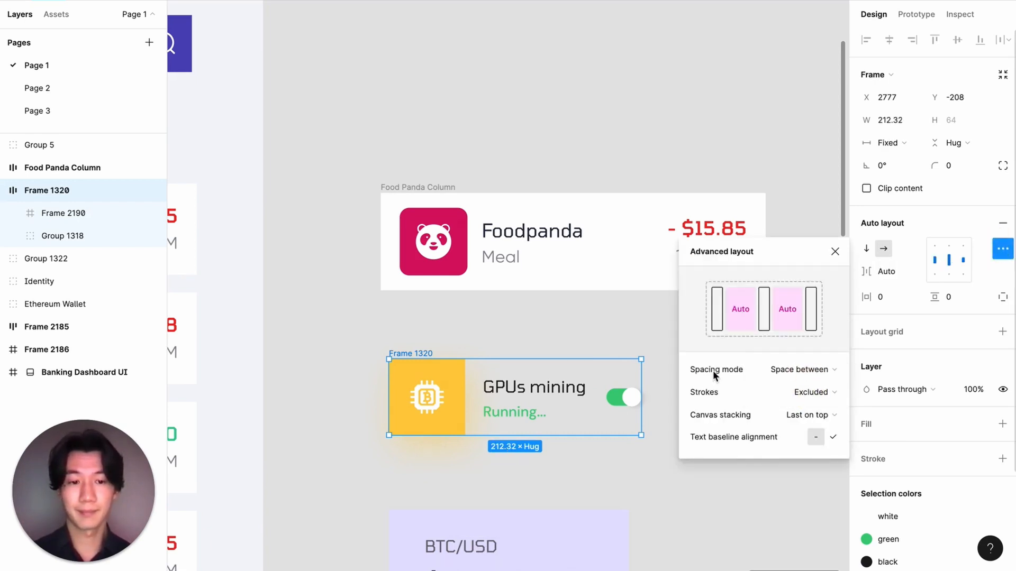
left_click(646, 311)
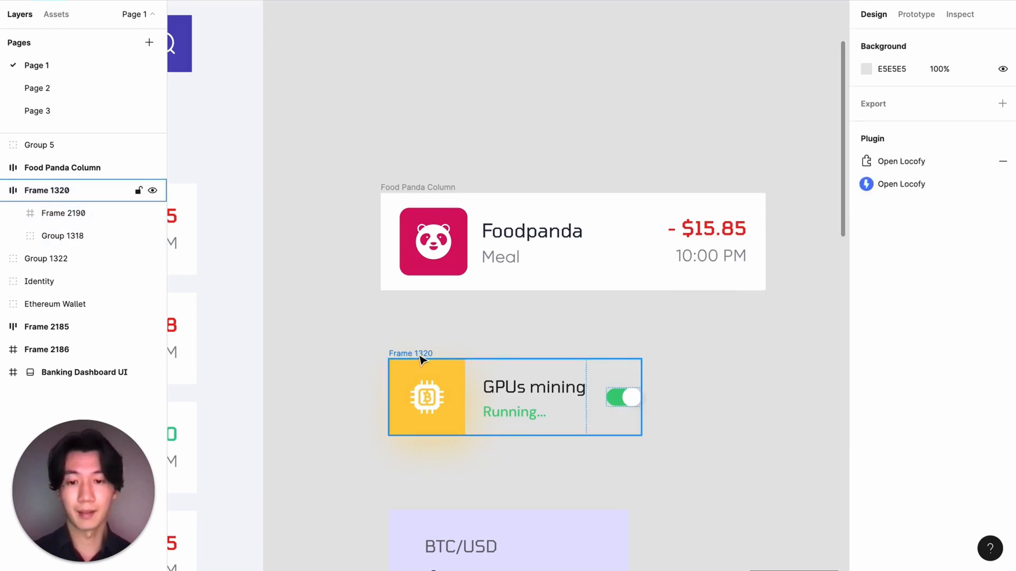
Step: Resize the GPUs mining card frame to about 228 × 68 and rename it as GPU Mining
left_click(418, 355)
mouse_move(643, 435)
left_mouse_down()
mouse_move(767, 437)
mouse_move(646, 426)
mouse_move(736, 430)
mouse_move(634, 440)
mouse_move(674, 435)
mouse_move(659, 439)
left_mouse_up()
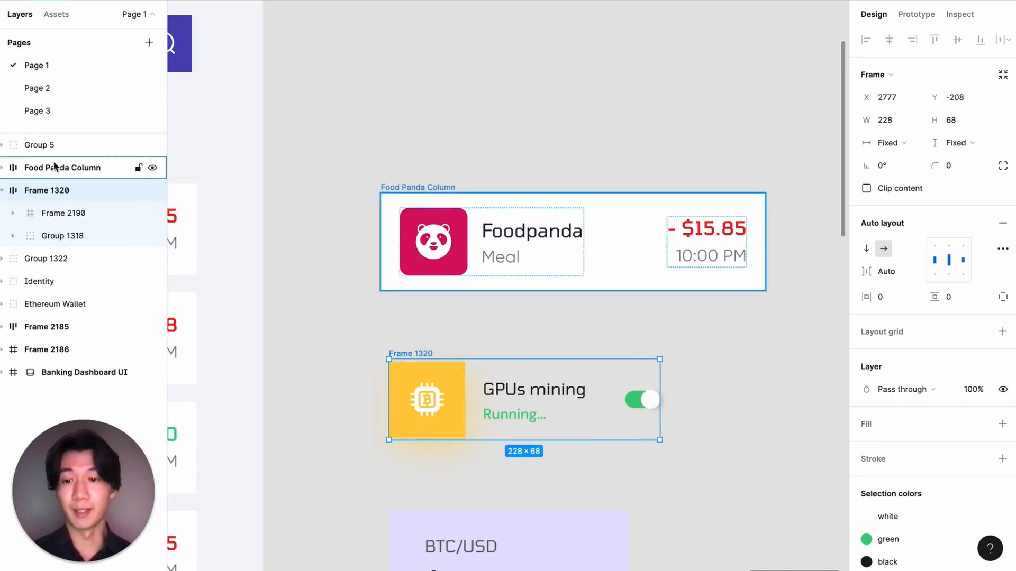
double_click(60, 190)
key("BackSpace")
type("Grid")
key("BackSpace")
key("BackSpace")
key("BackSpace")
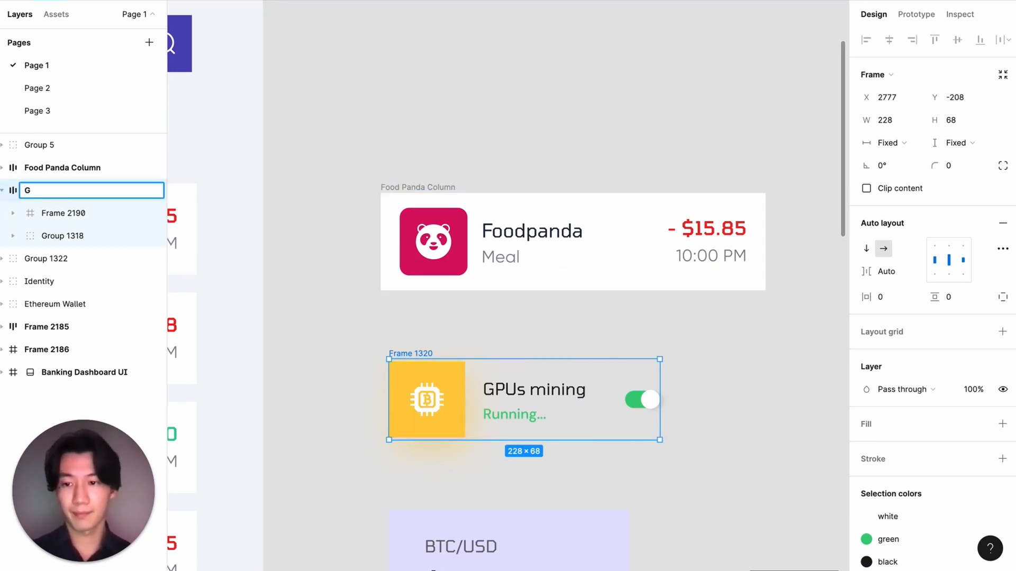
type("PU Mining")
key("Return")
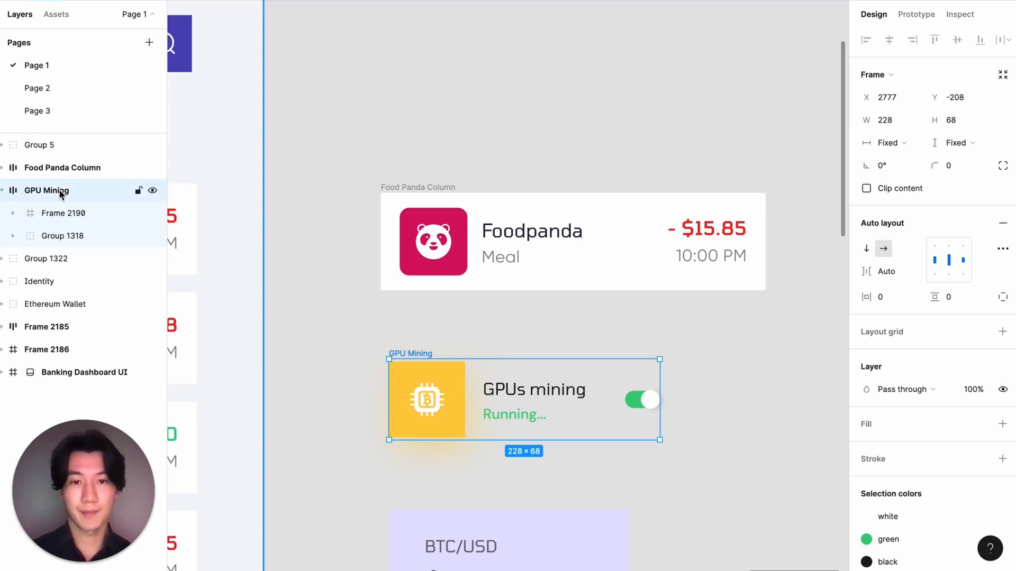
left_click(783, 390)
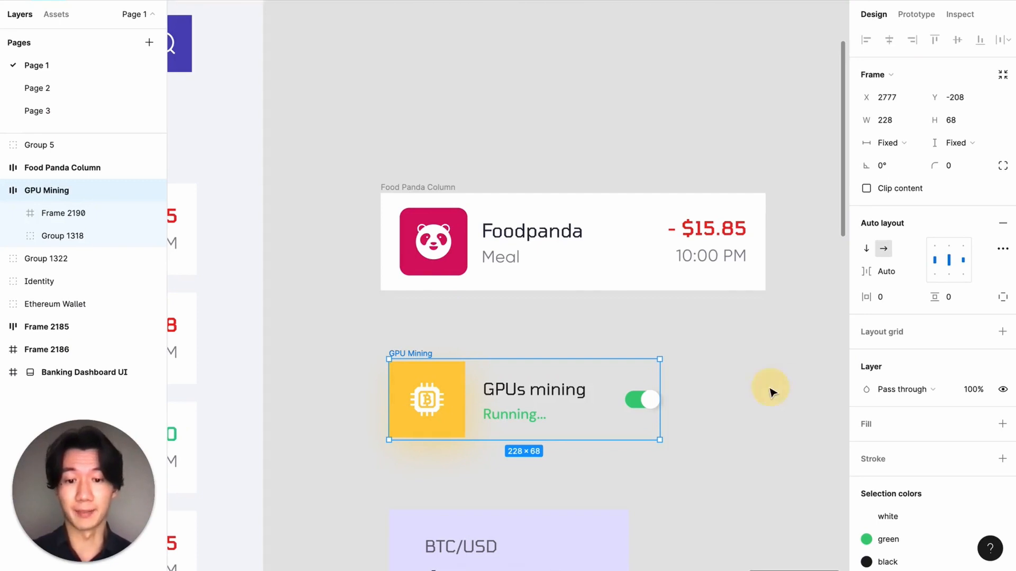
Step: Try adding auto layout to the BTC/USD card with its content aligned to the center
scroll(761, 386, "down", 5)
left_click_drag(728, 371, 360, 229)
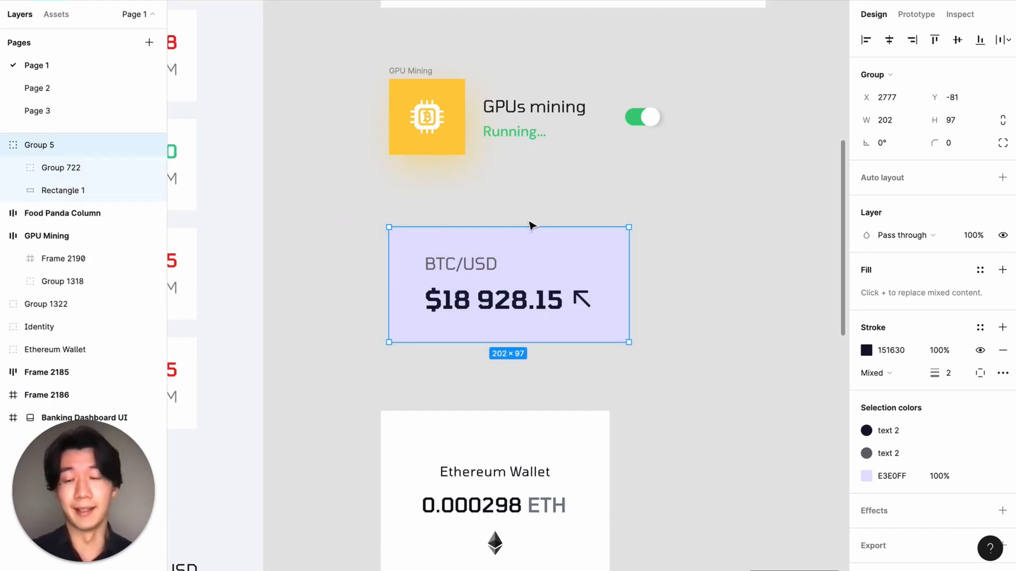
key("shift+a")
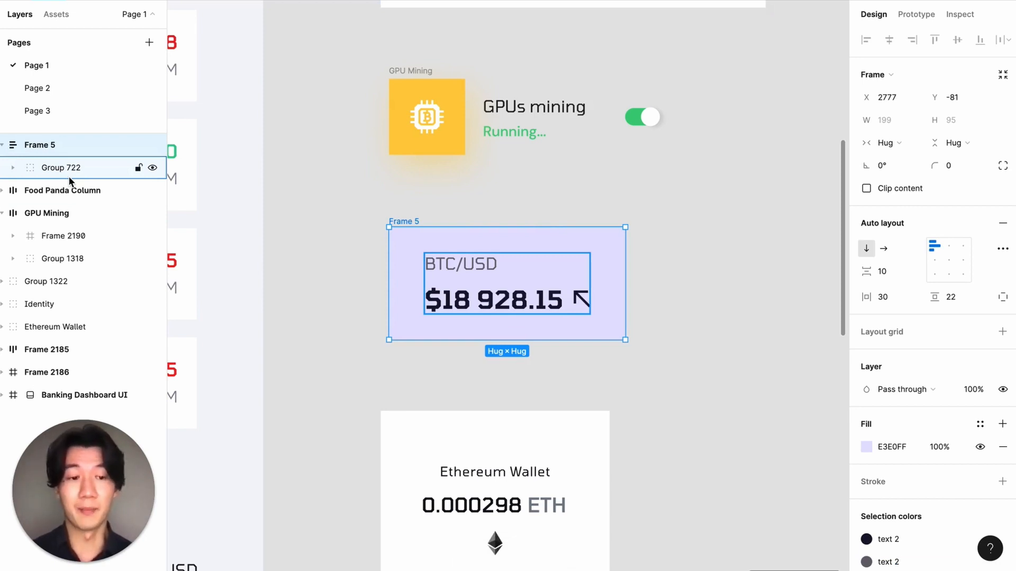
left_click(949, 260)
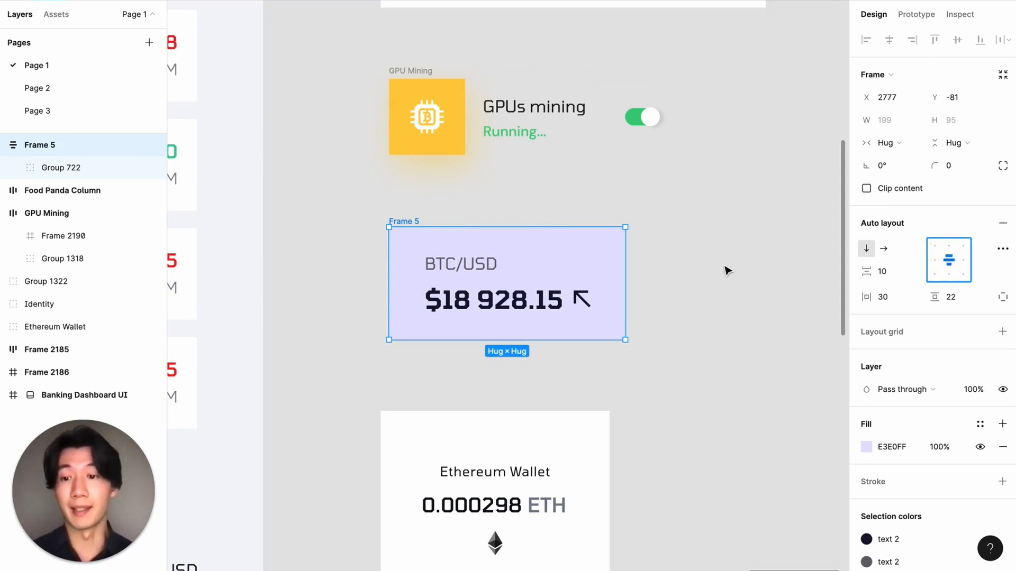
Step: Try renaming the BTC/USD card's auto-layout frame as Exchange Card
double_click(55, 145)
key("BackSpace")
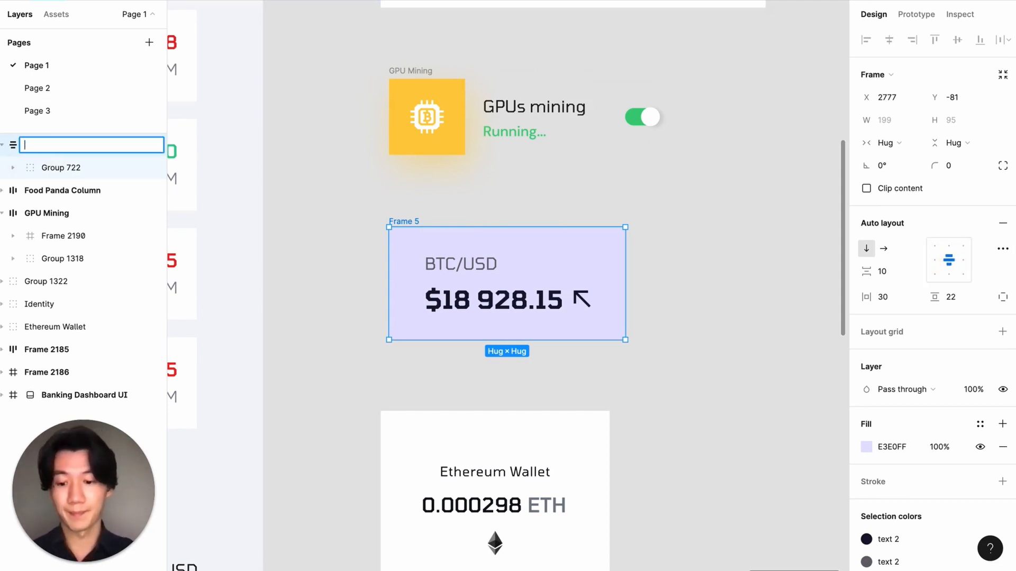
type("Exchange Card")
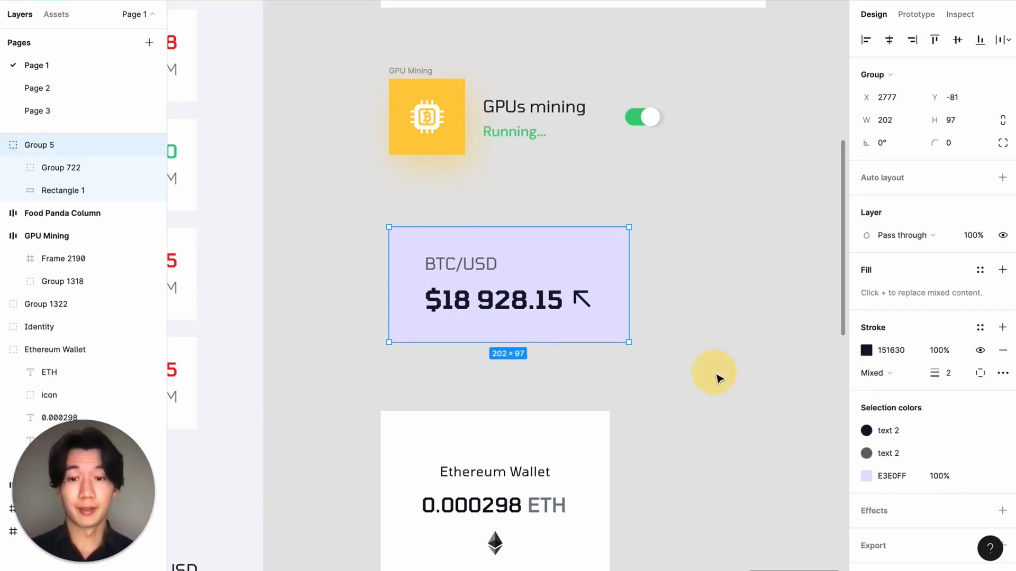
Step: Frame the 0.000298 and ETH texts of the Ethereum Wallet card together
scroll(720, 371, "down", 5)
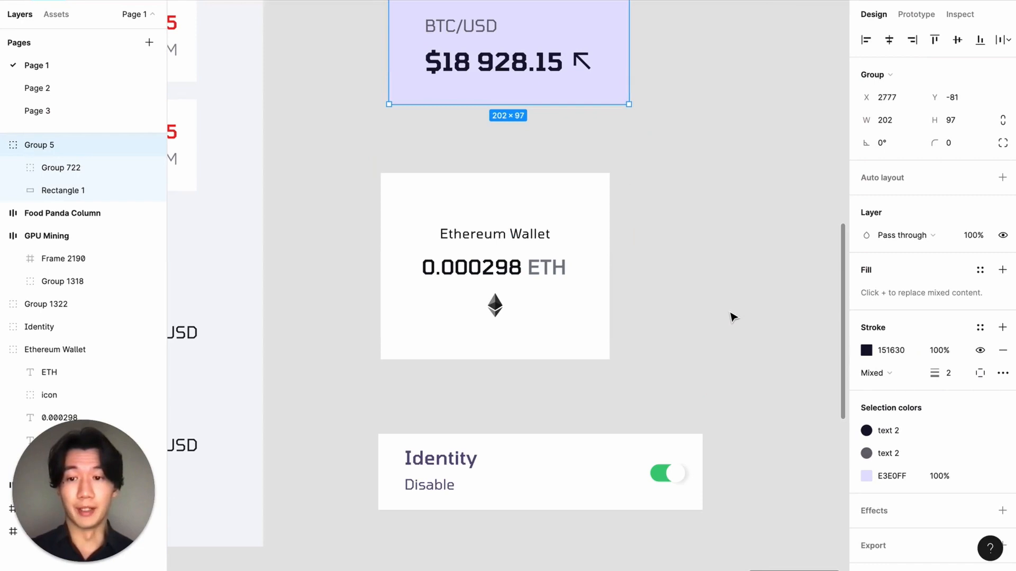
double_click(521, 267)
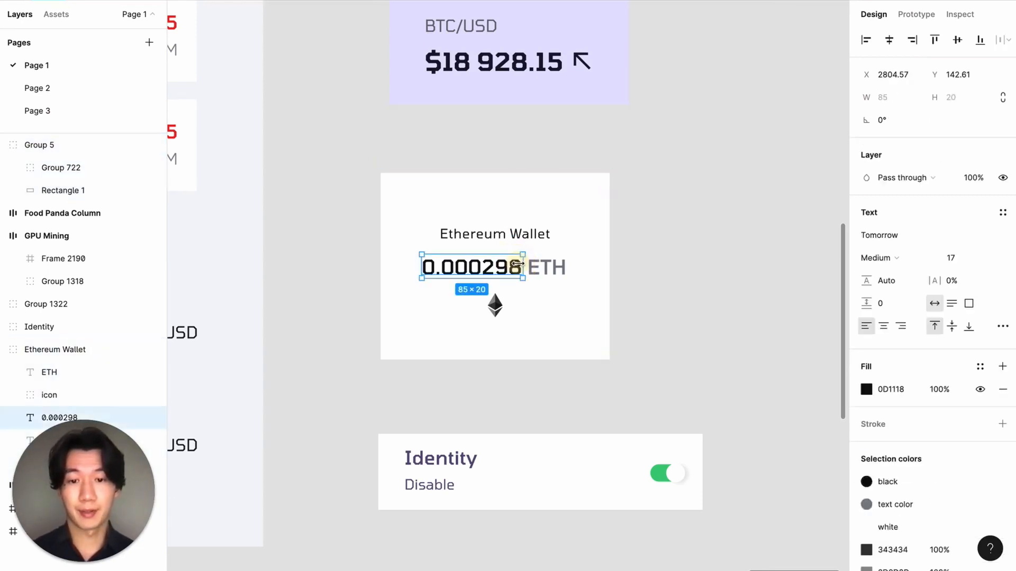
left_click(534, 233)
left_click(493, 268)
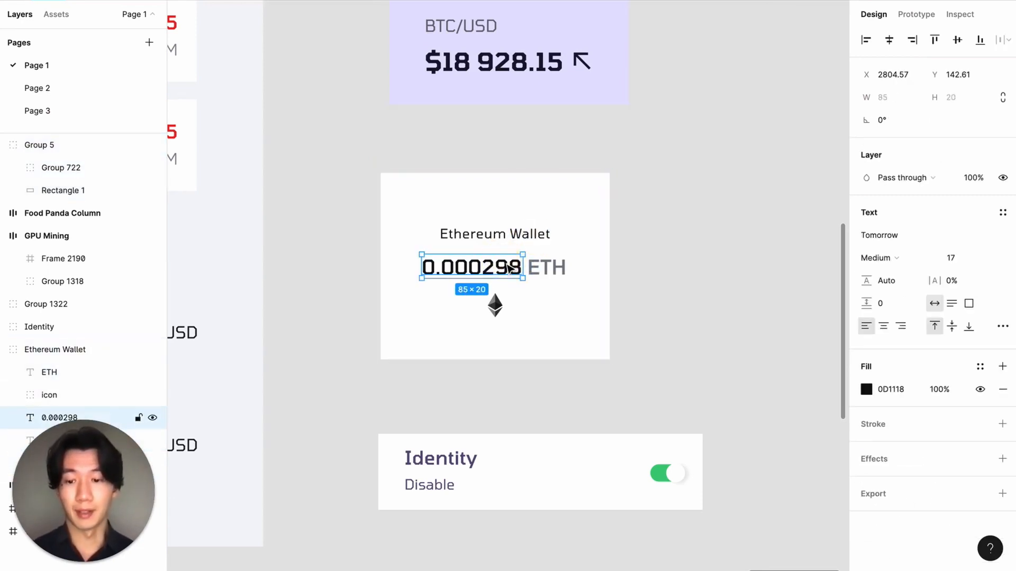
left_click(542, 268, "shift")
key("super+alt+g")
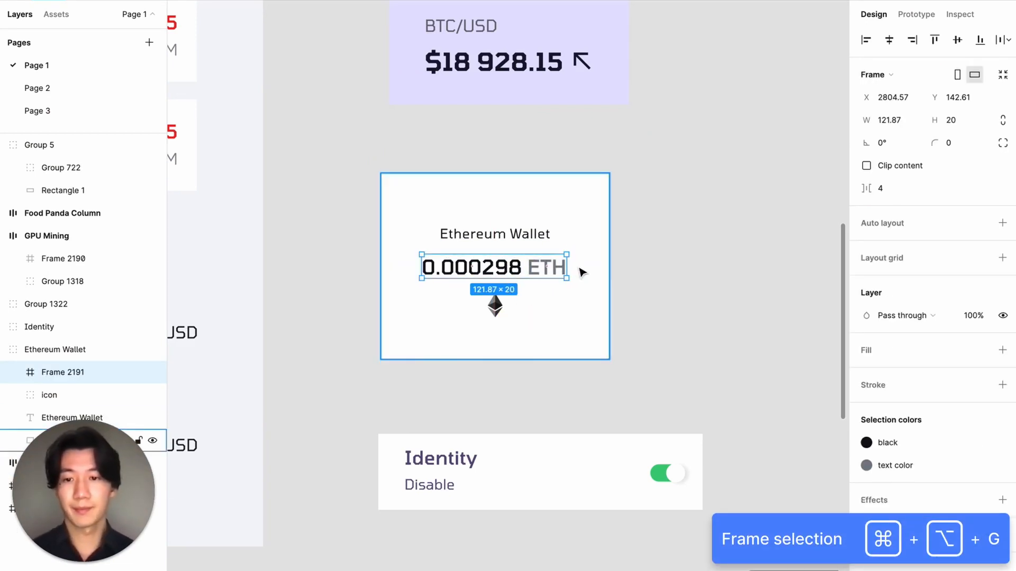
left_click(682, 341)
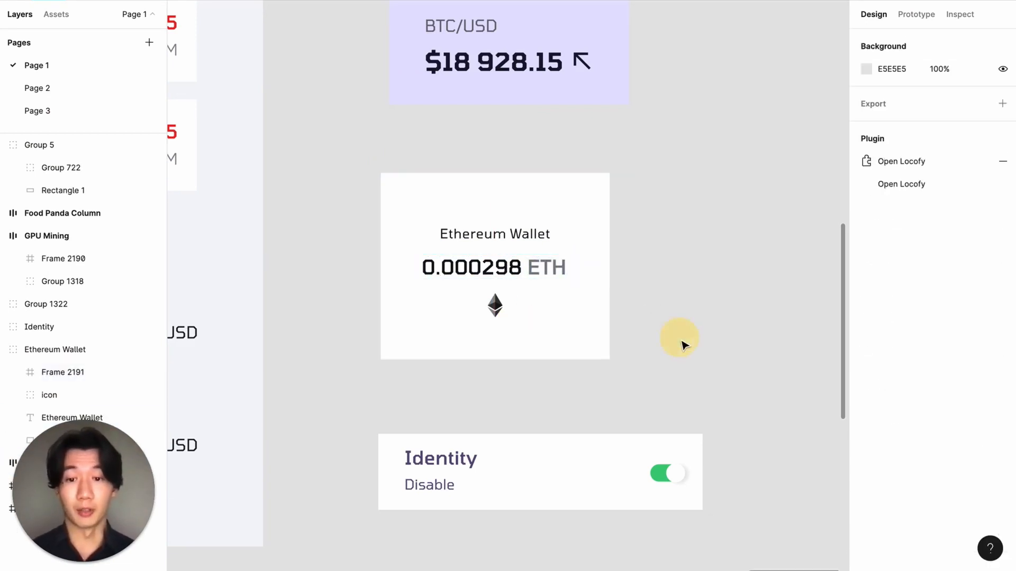
Step: Add vertical auto layout with centered content to the Ethereum Wallet card and test it with a temporary resize to about 214 × 127
left_click_drag(678, 361, 381, 134)
key("shift+a")
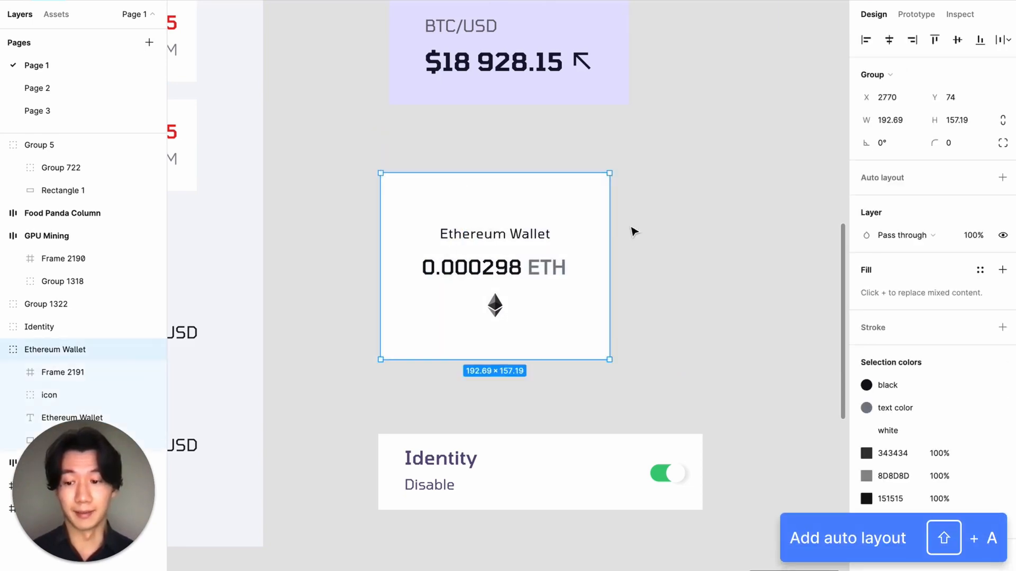
key("shift+a")
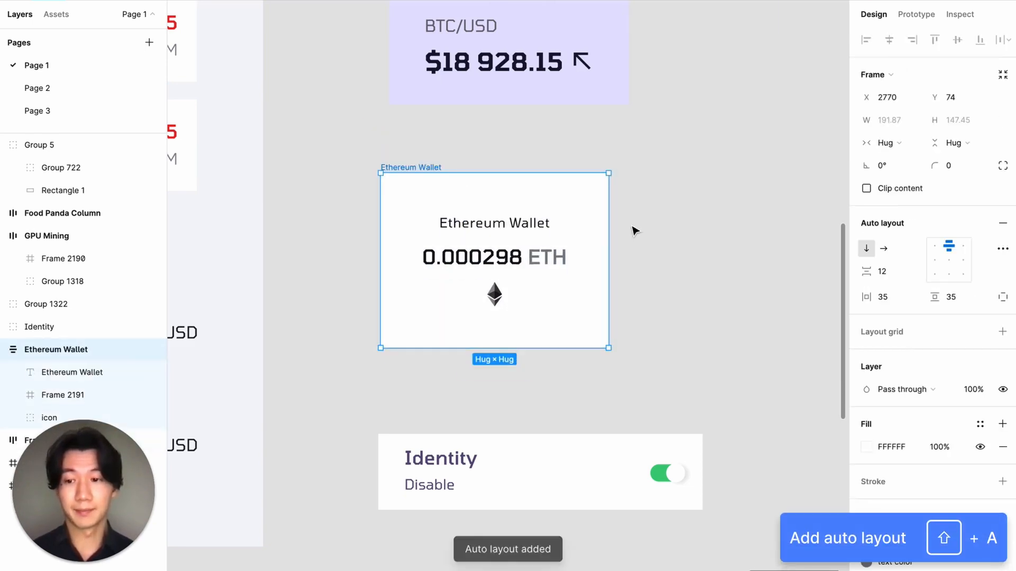
left_click(953, 264)
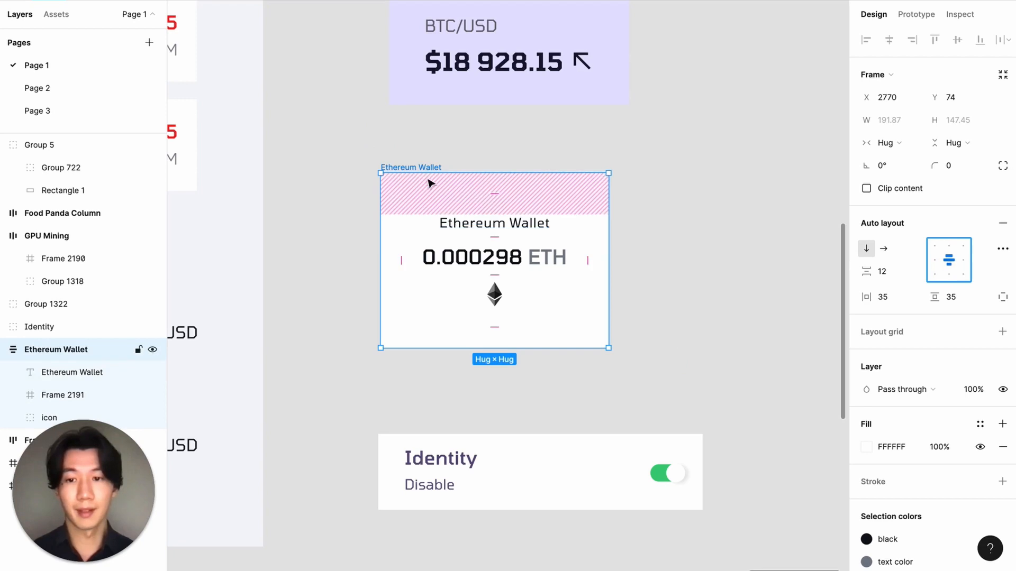
left_click_drag(608, 347, 634, 324)
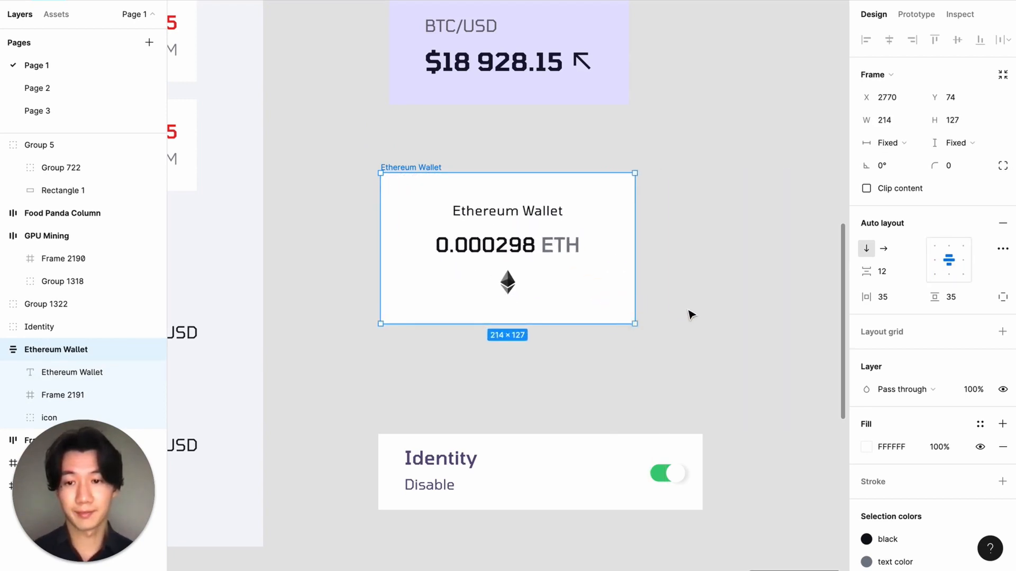
key("ctrl+z")
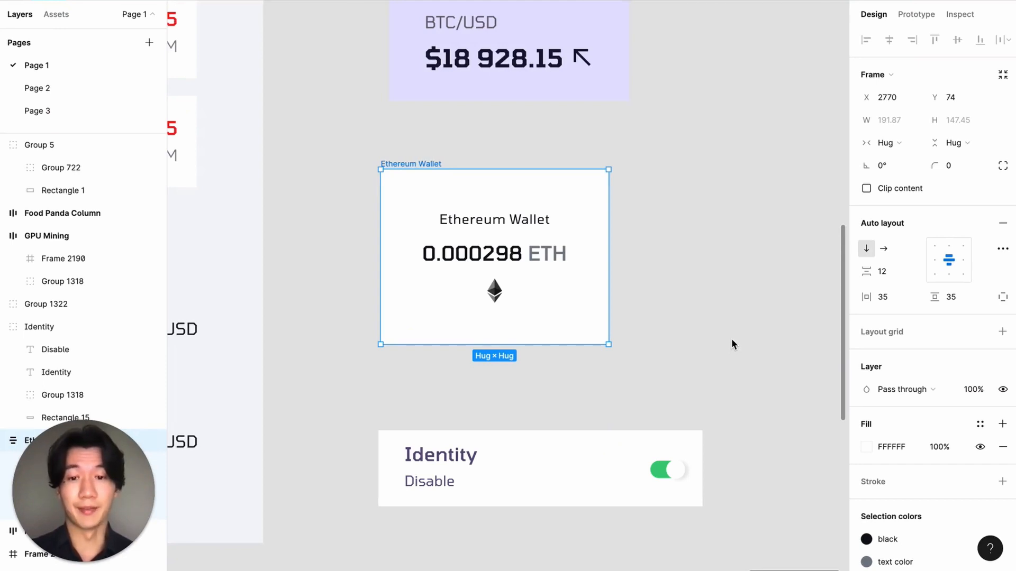
Step: Frame the Identity and Disable texts of the Identity card together, leaving out the toggle and background rectangle
scroll(724, 338, "down", 5)
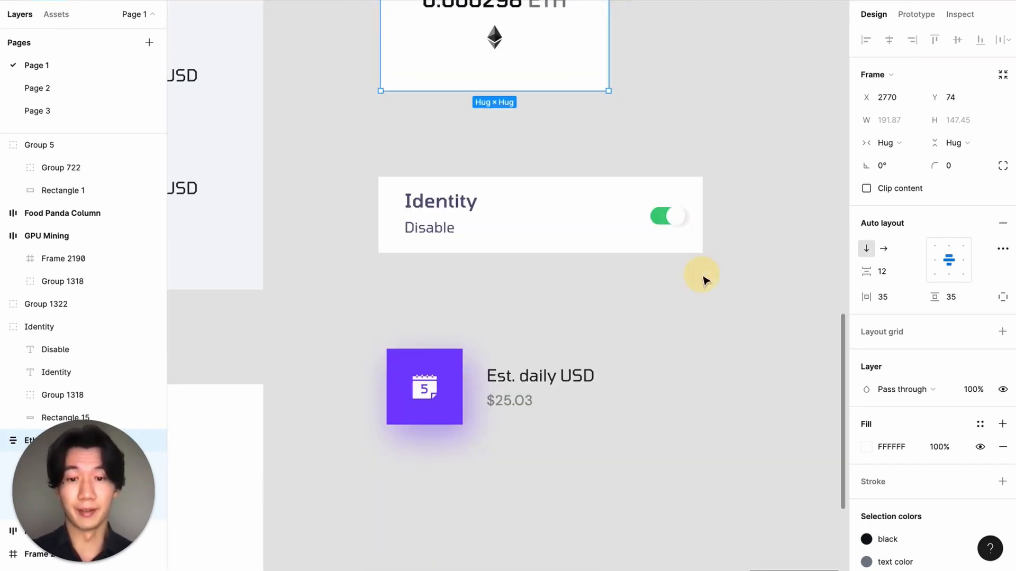
left_click(562, 222)
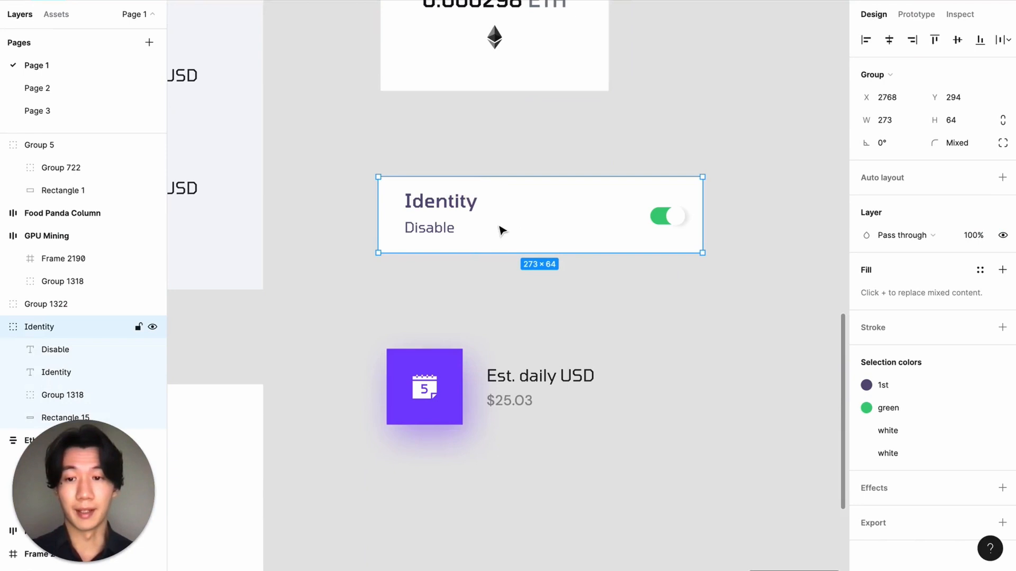
double_click(466, 206)
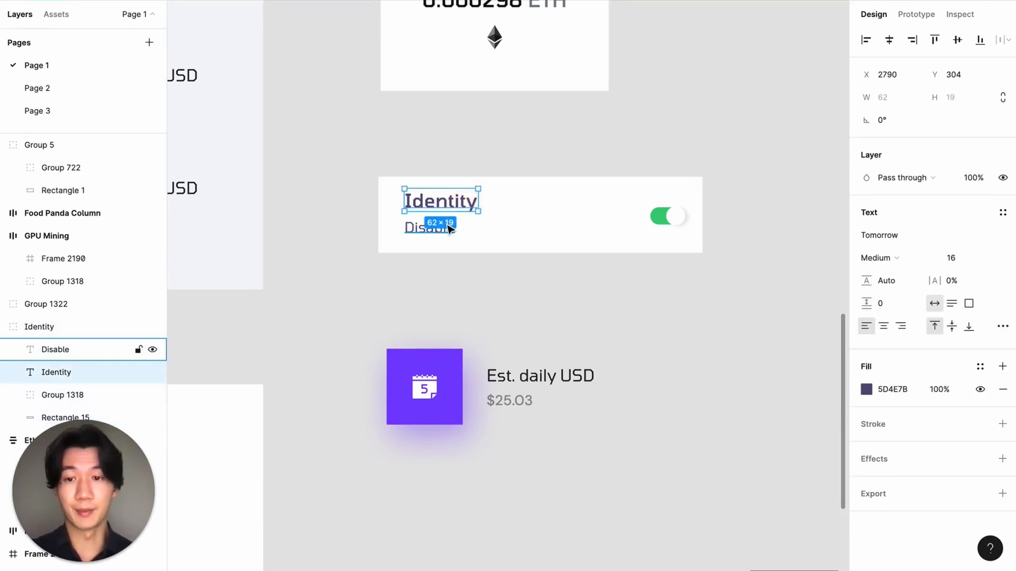
left_click(451, 227)
left_click(656, 222)
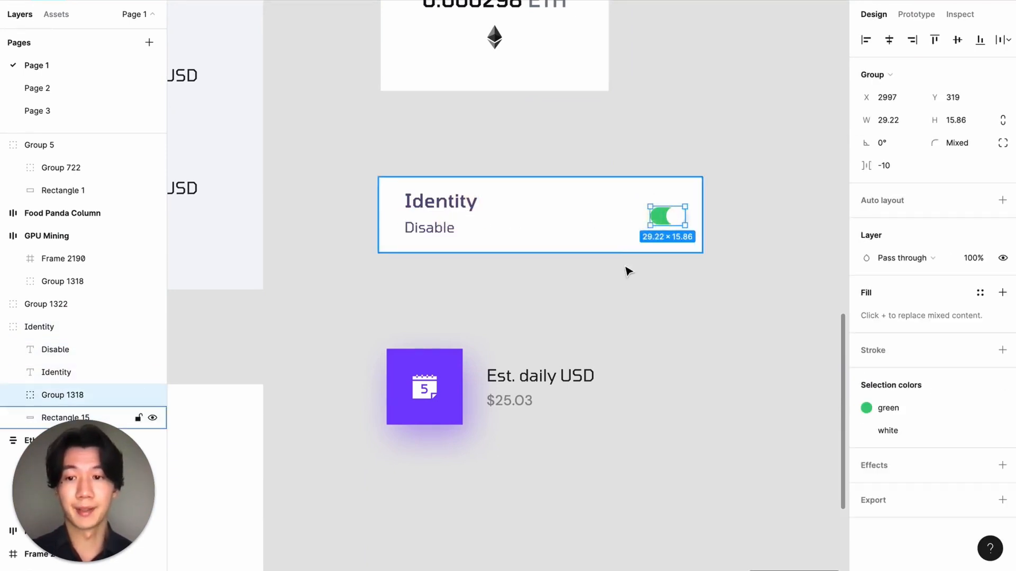
left_click(535, 220)
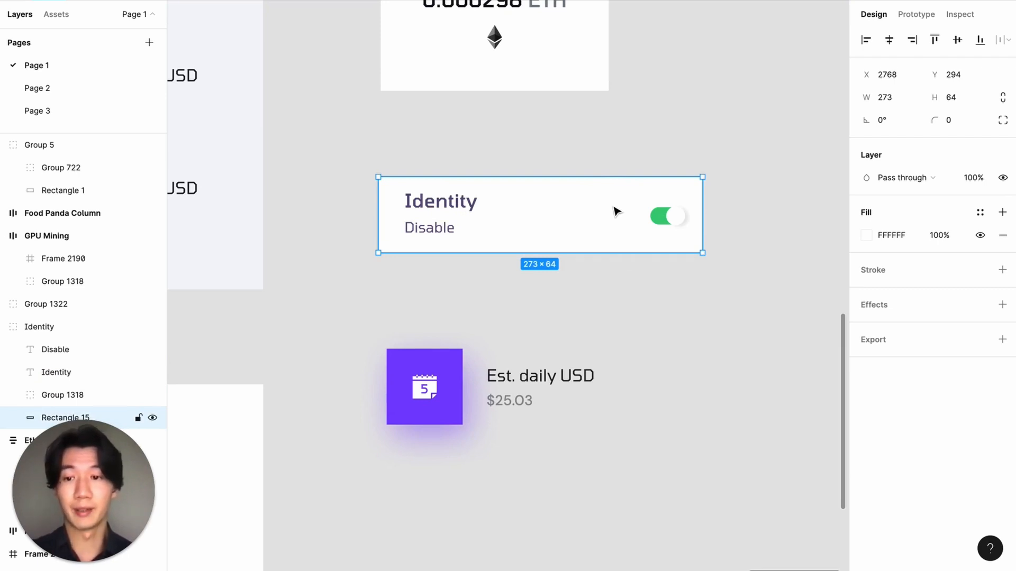
left_click(444, 211)
left_click(454, 229, "shift")
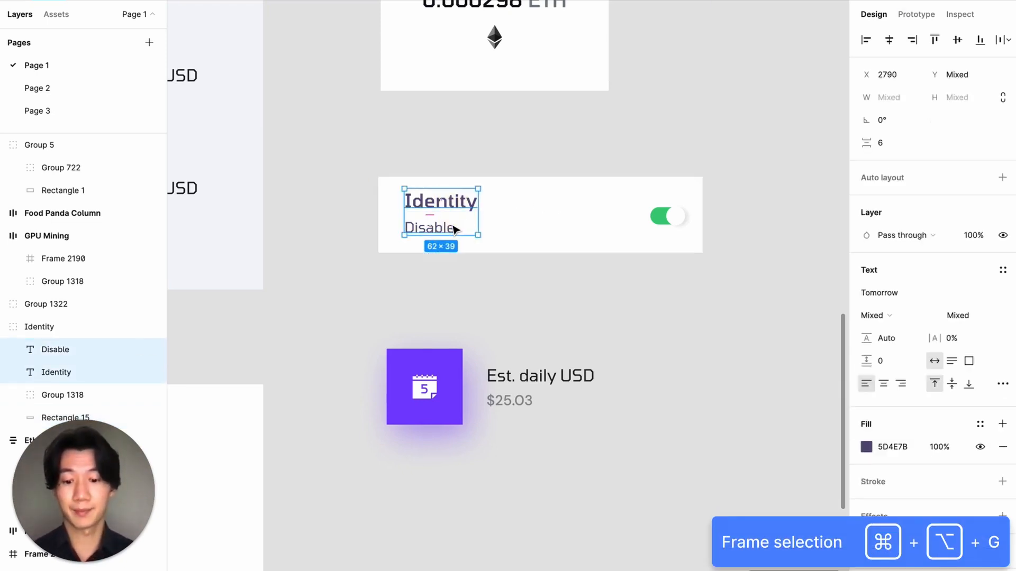
key("super+alt+g")
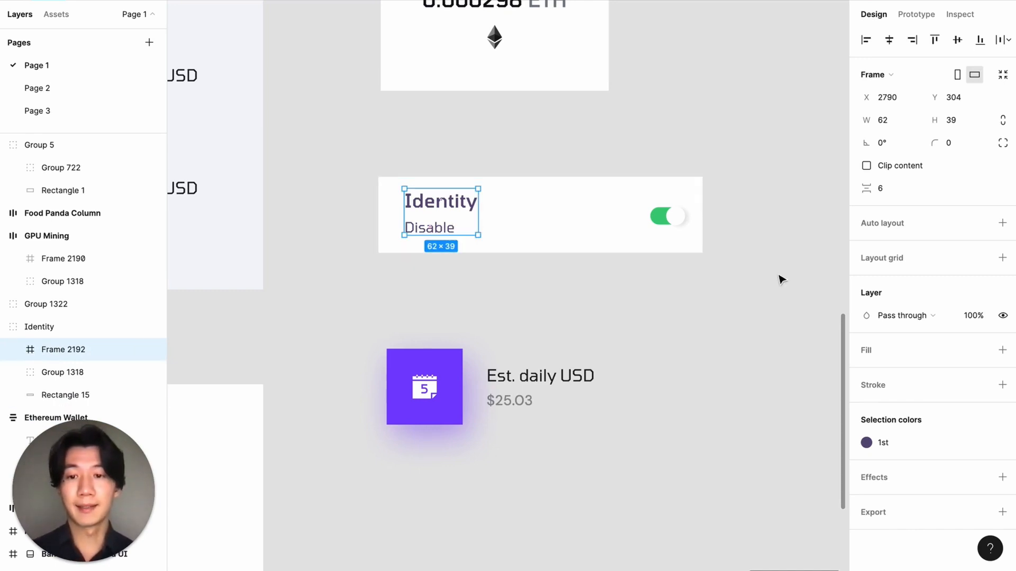
Step: Add horizontal auto layout to the Identity card with the Space between spacing mode and test it with a temporary resize
left_click_drag(756, 289, 335, 154)
key("shift+a")
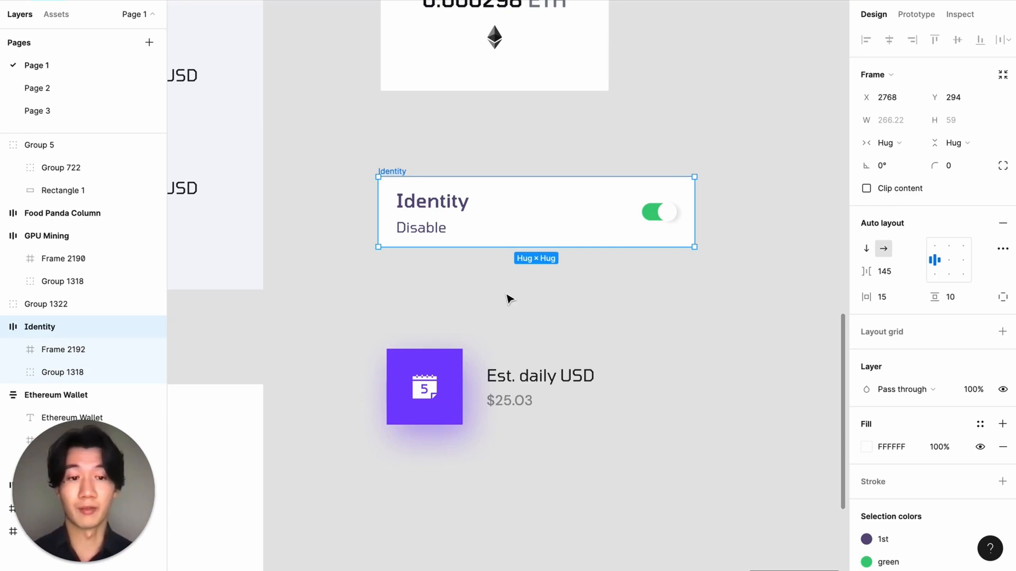
left_click(995, 253)
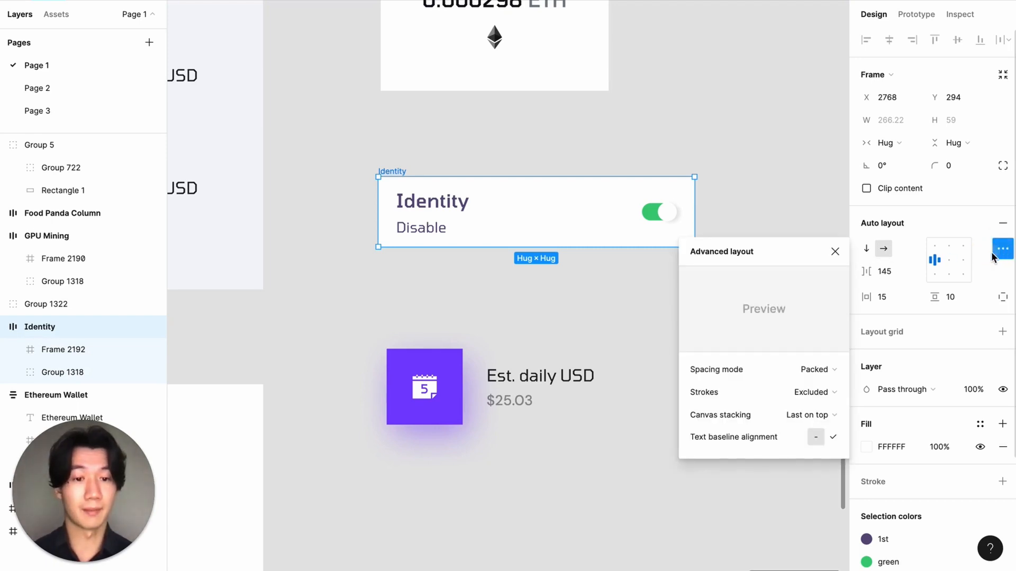
left_click(815, 370)
left_click(815, 387)
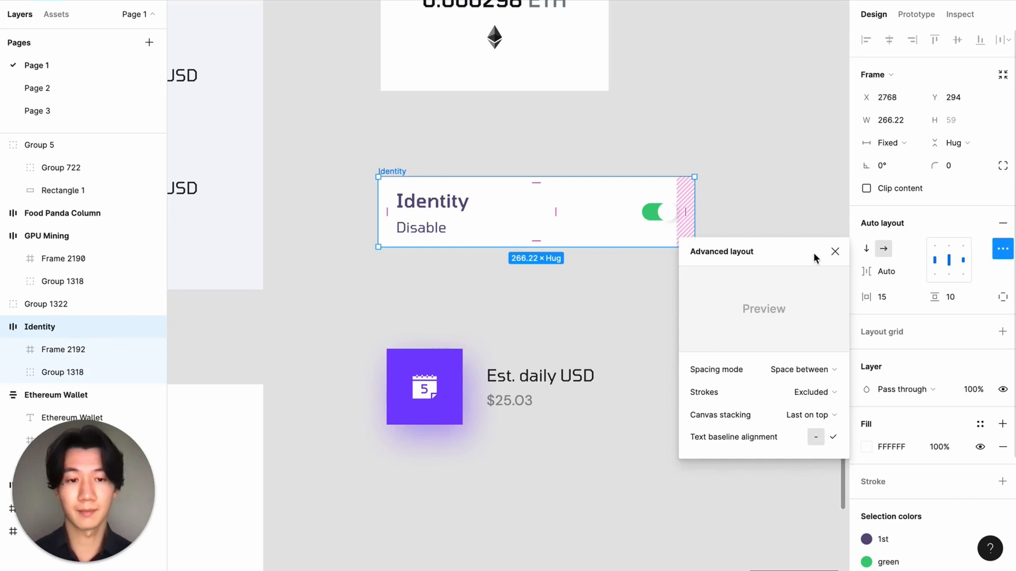
left_click(834, 252)
mouse_move(694, 246)
left_mouse_down()
mouse_move(762, 280)
mouse_move(724, 273)
mouse_move(732, 272)
mouse_move(649, 229)
mouse_move(707, 276)
mouse_move(689, 258)
left_mouse_up()
key("ctrl+z")
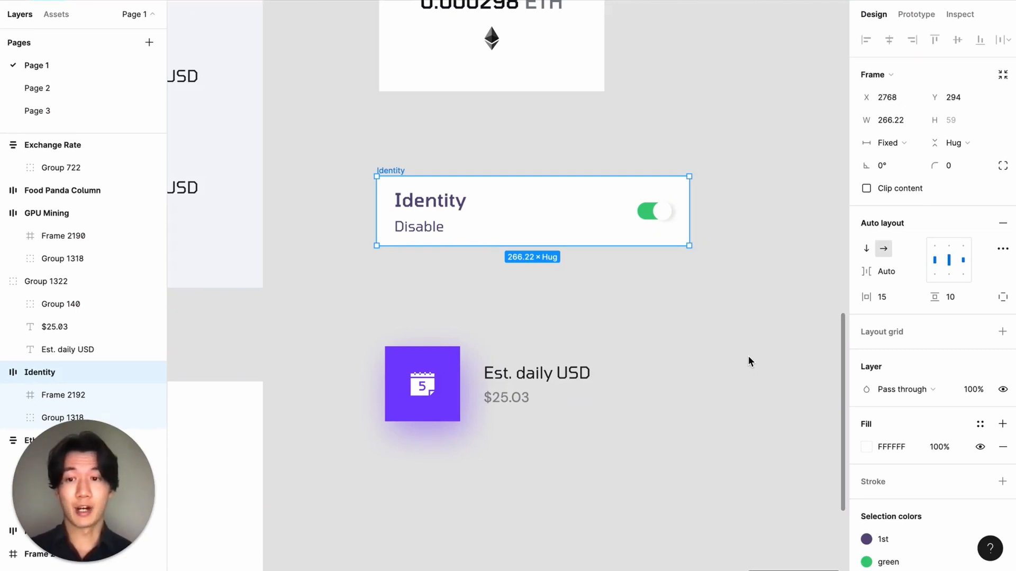
Step: Frame the Est. daily USD and $25.03 texts together inside their card
left_click(582, 373)
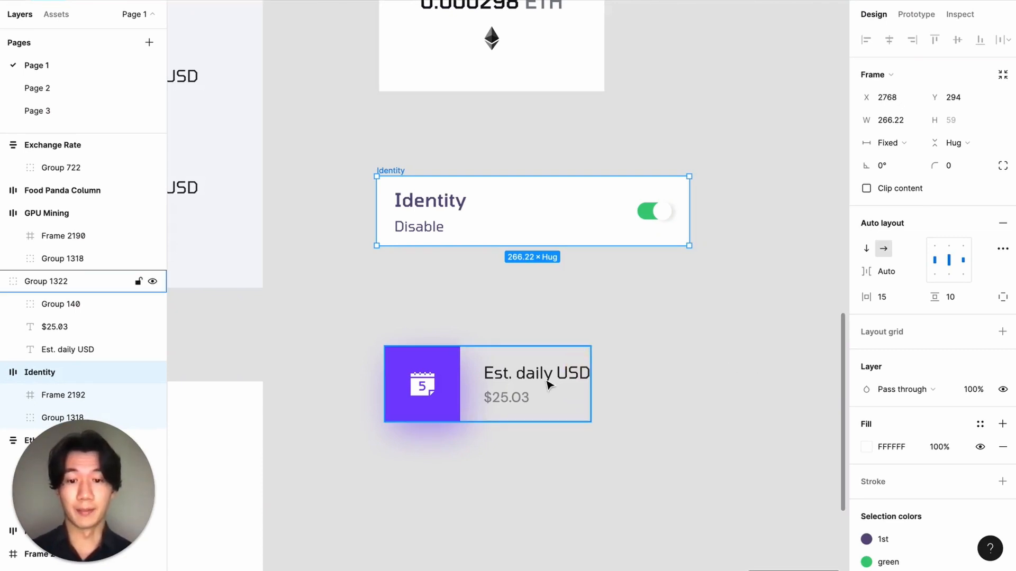
double_click(545, 375)
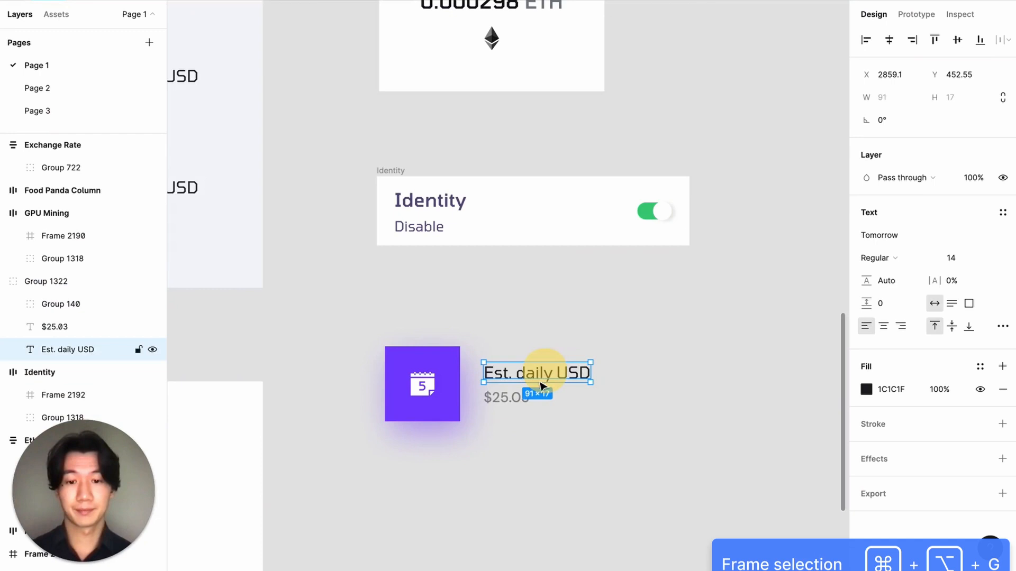
left_click(512, 402, "shift")
key("super+alt+g")
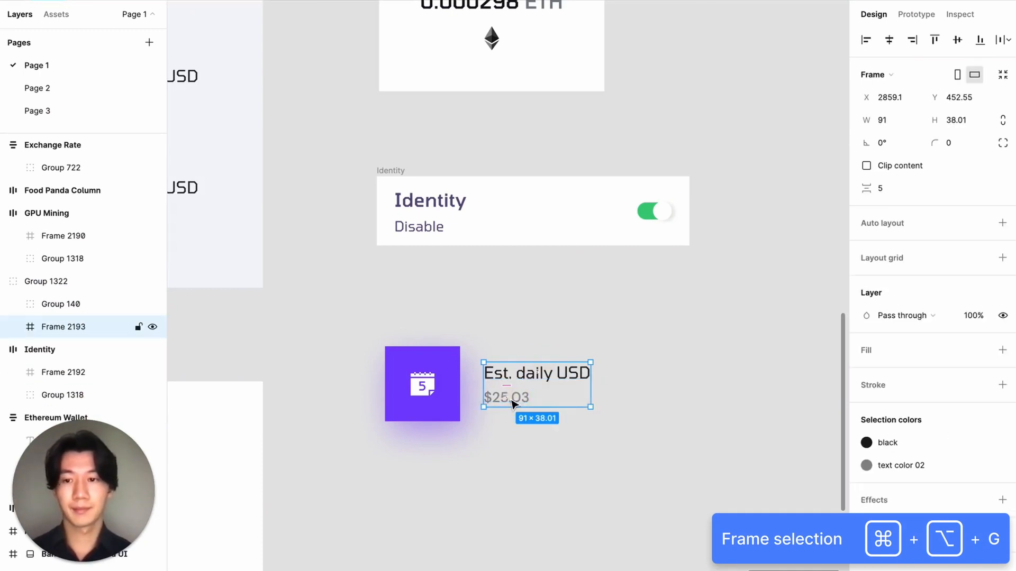
left_click(582, 474)
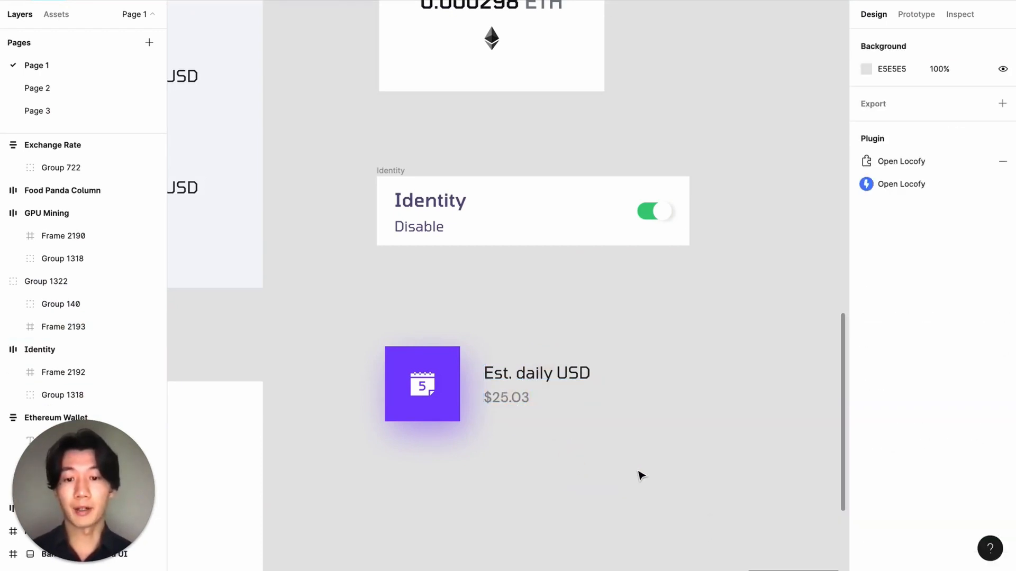
Step: Add horizontal auto layout to the Est. daily USD card with the Space between spacing mode and test it with a temporary resize
left_click_drag(638, 471, 394, 333)
key("shift+a")
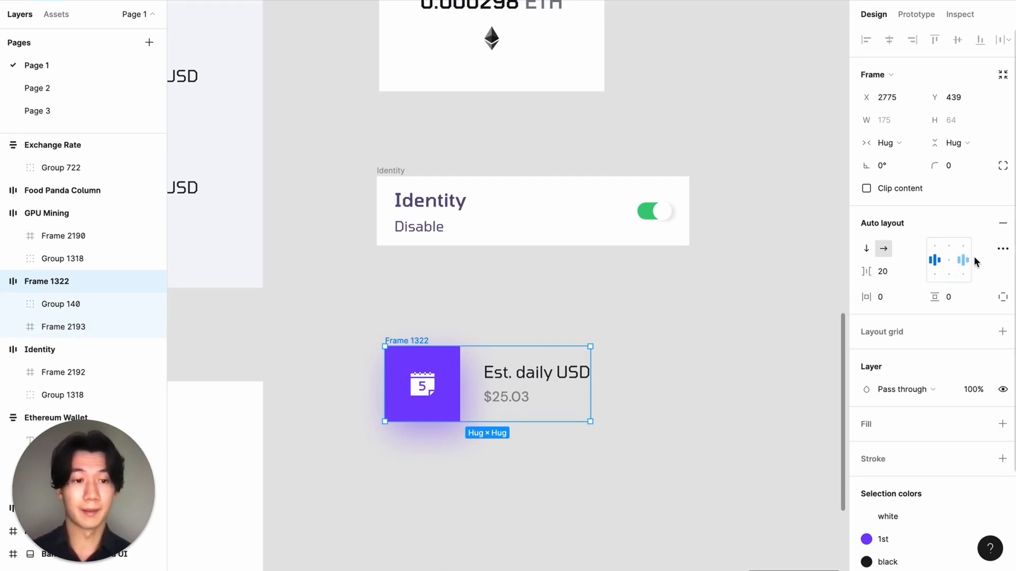
left_click(1001, 254)
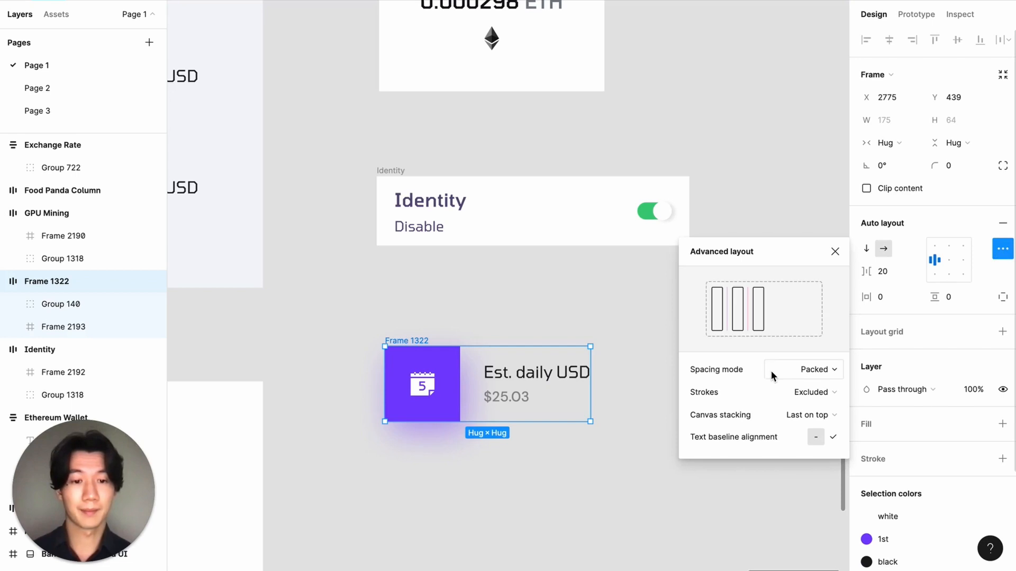
left_click(774, 371)
left_click(790, 389)
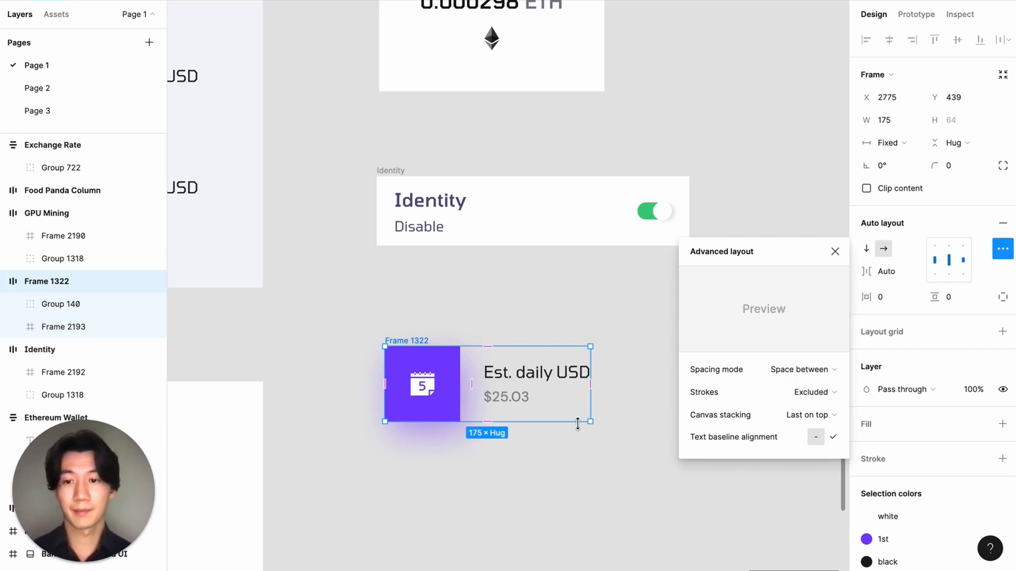
left_click_drag(590, 422, 626, 433)
key("ctrl+z")
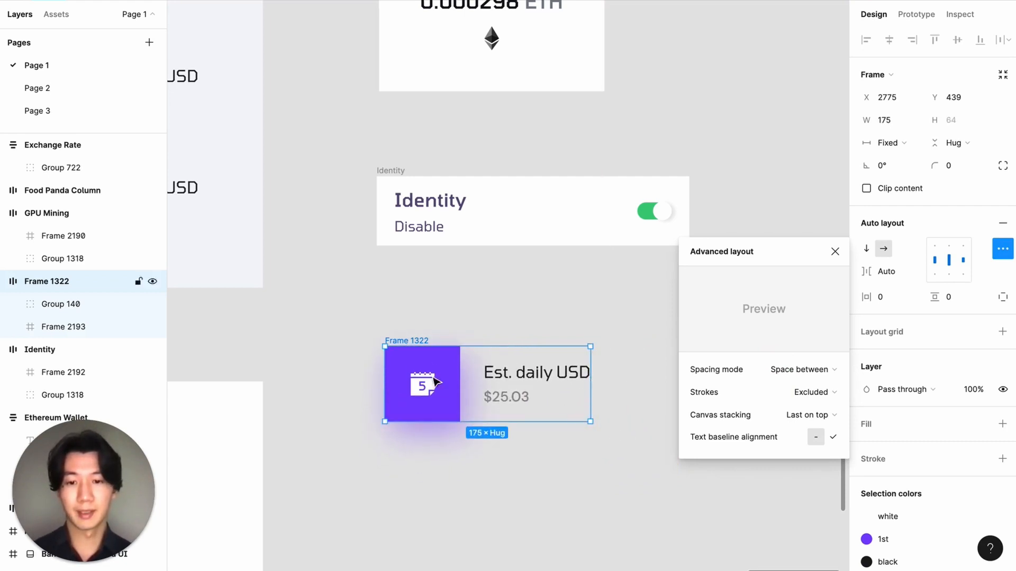
Step: Rename the Est. daily USD card's auto-layout frame as Estimated Daily
double_click(58, 282)
key("BackSpace")
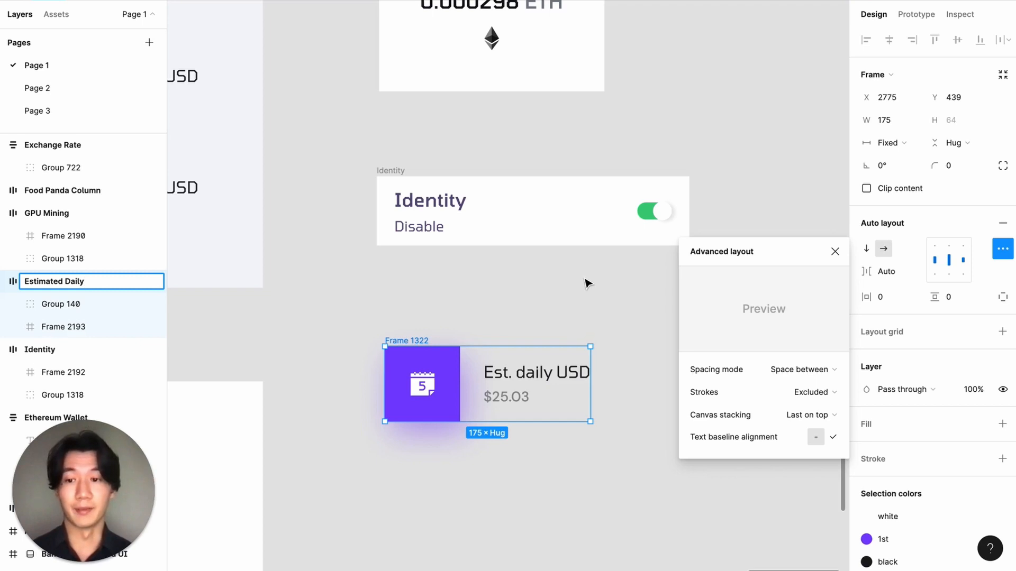
scroll(587, 284, "down", 10)
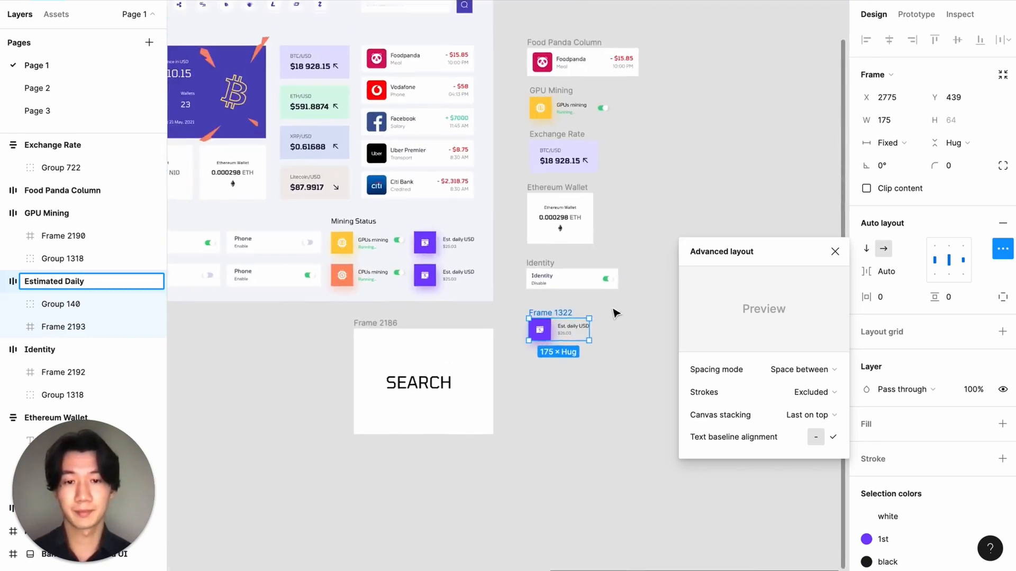
Step: Test the responsiveness of the Food Panda Column and GPU Mining frames with temporary resizes and check the remaining restructured cards
scroll(613, 312, "up", 1)
left_click(554, 66)
left_click_drag(628, 100, 648, 112)
key("super+z")
left_click(541, 114)
left_click_drag(599, 143, 642, 160)
left_click(547, 158)
left_click(548, 211)
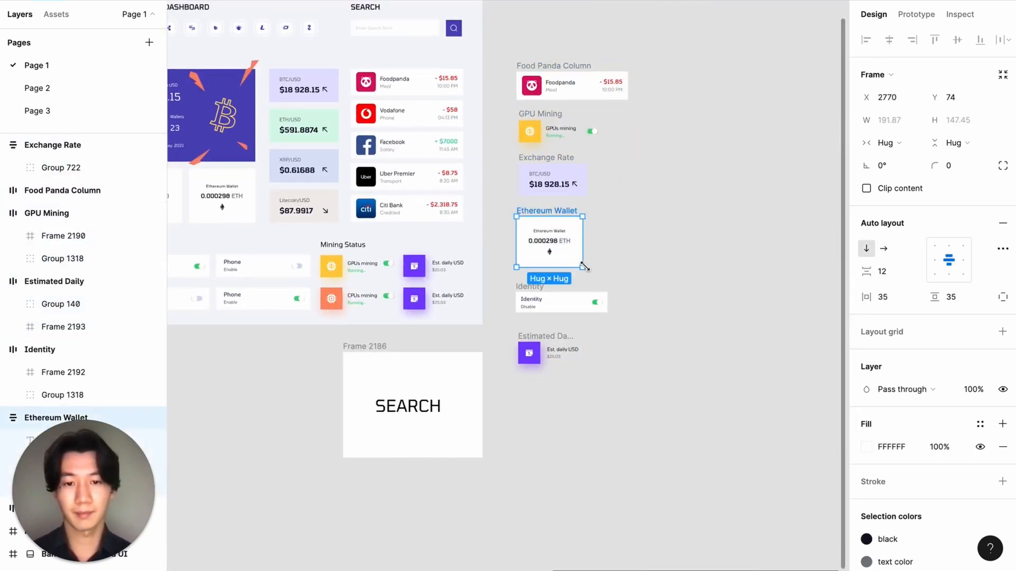
left_click(603, 307)
left_click(544, 348)
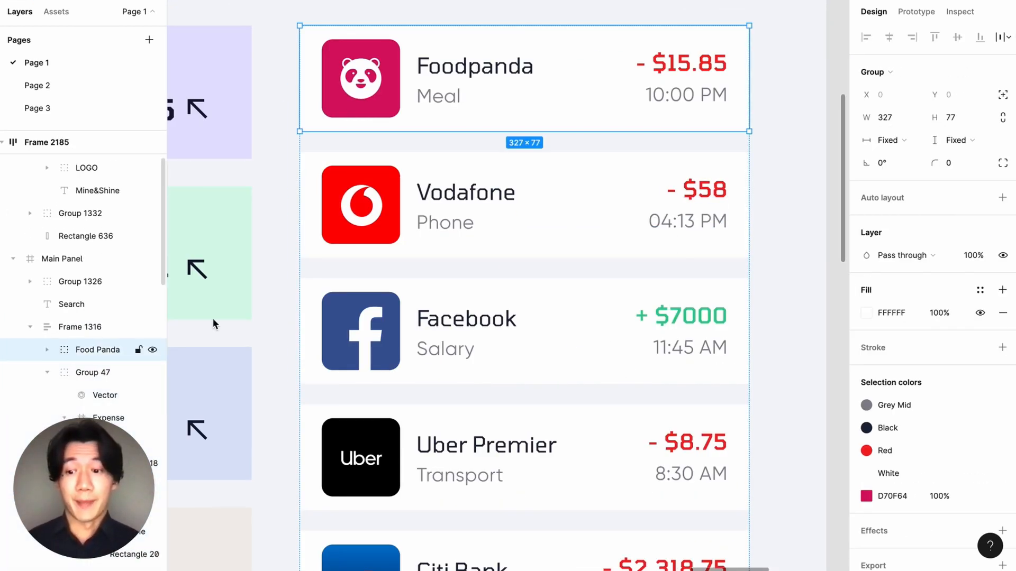
Step: Add frames and auto layout to the remaining transaction cards and name them Facebook, Uber Premier and Citi Bank
left_click(45, 349)
right_click(103, 347)
left_click(127, 295)
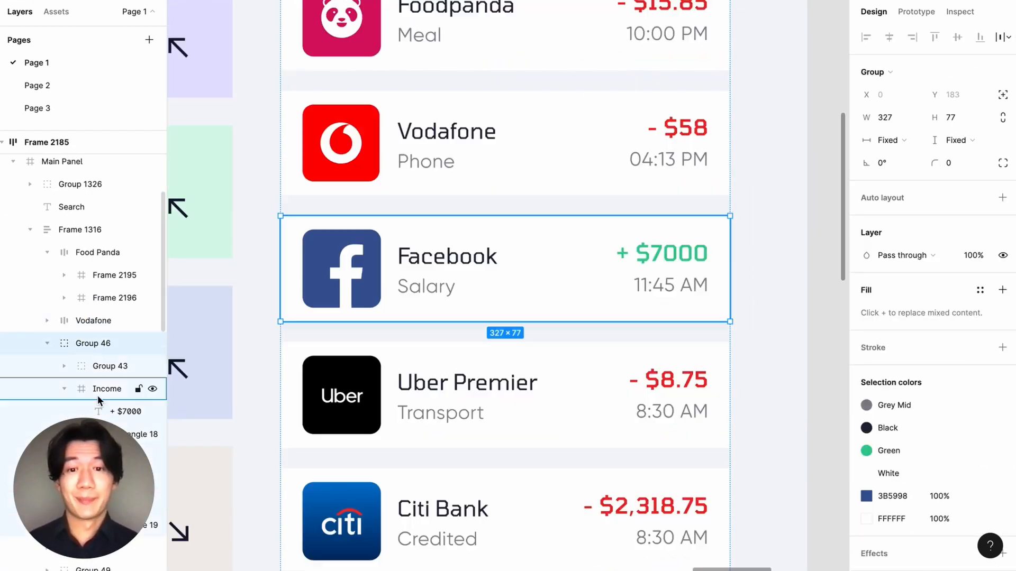
key("shift+a")
right_click(101, 346)
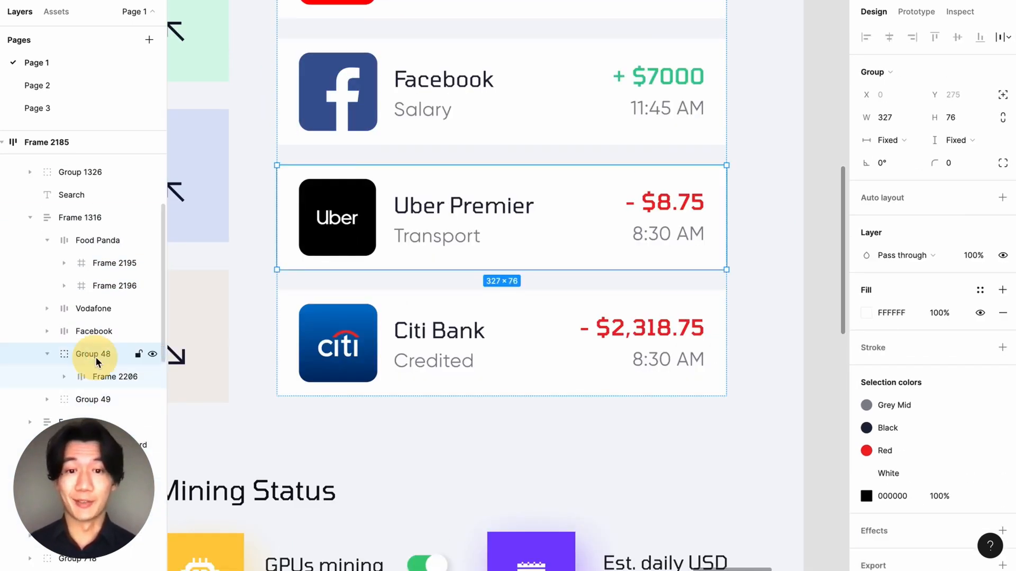
left_click(106, 328)
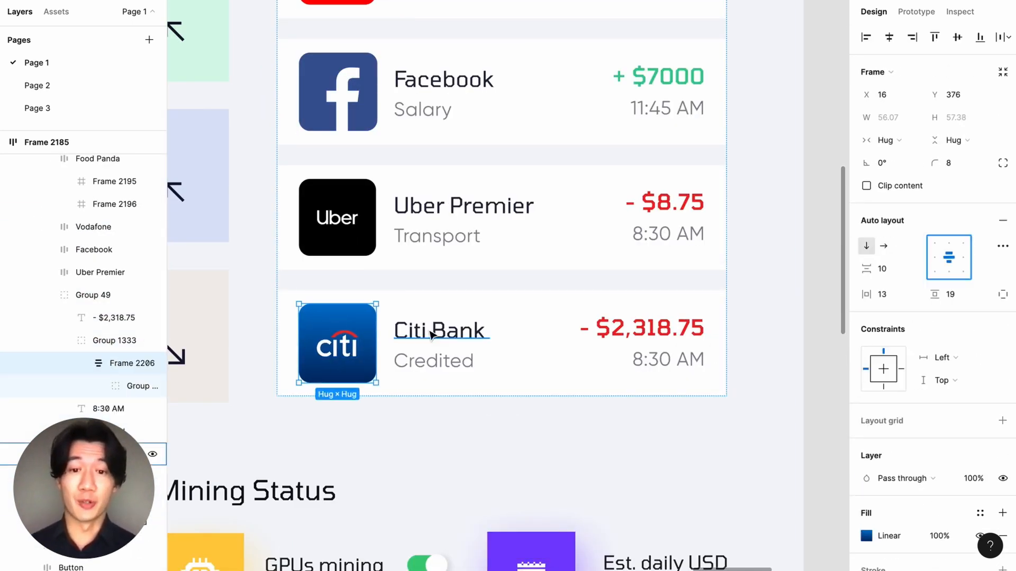
double_click(97, 298)
type("Citi Bank")
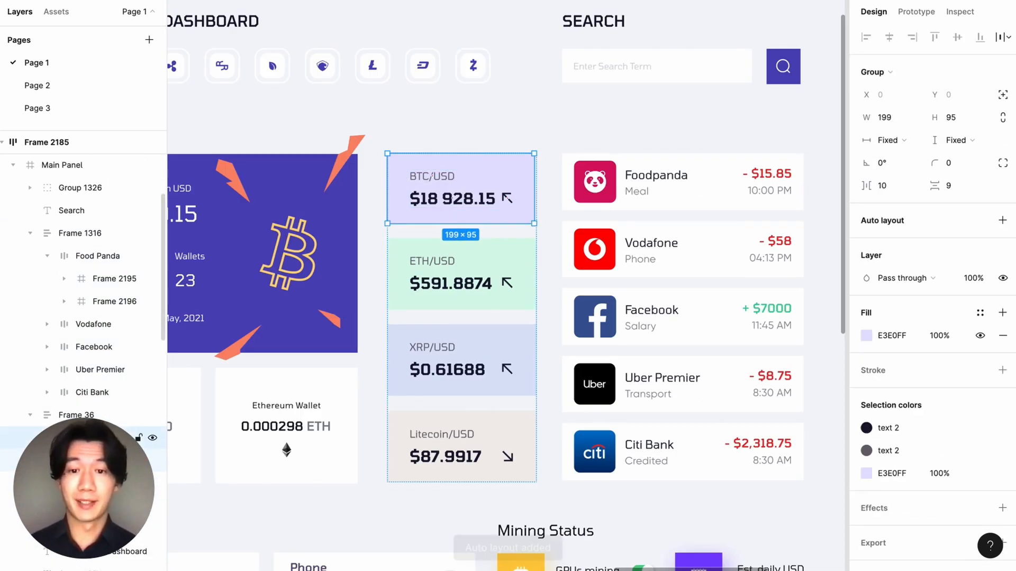
Step: Restructure the exchange rate and Mining Status cards with frames and auto layout
left_click(526, 252)
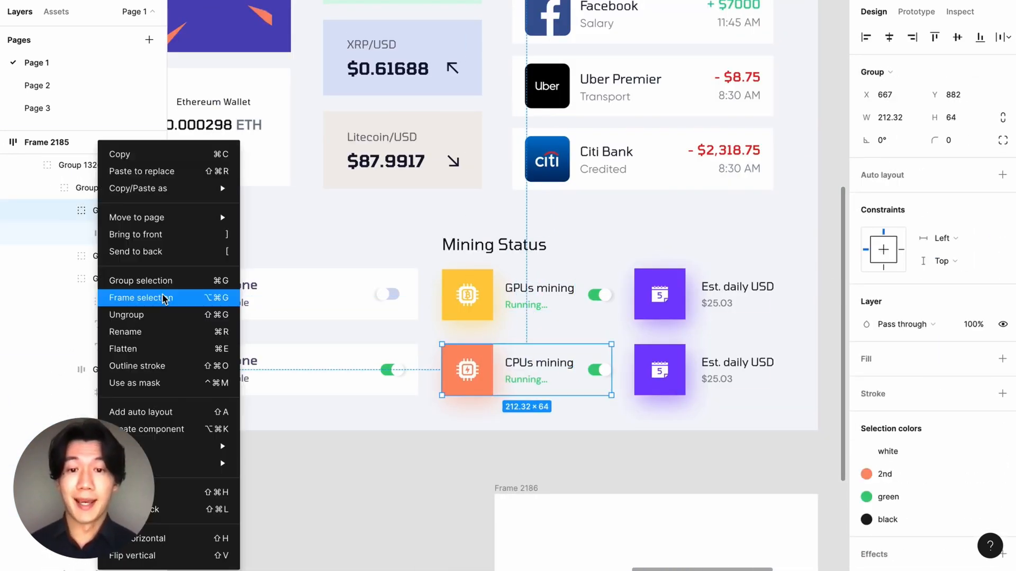
left_click(686, 306)
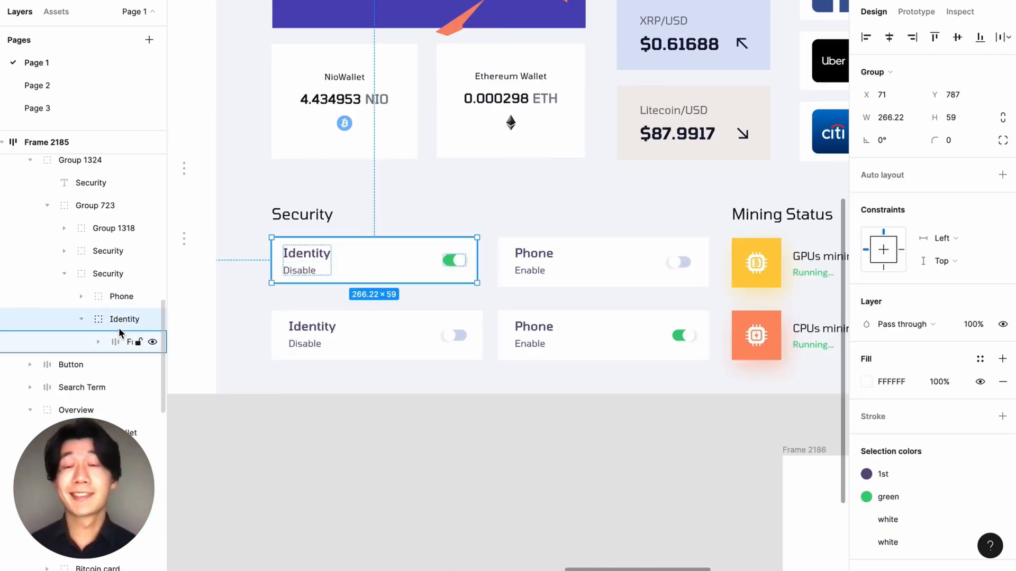
Step: Add horizontal auto layout to the Identity and Phone cards in the Security section, with Space between spacing
left_click(535, 277)
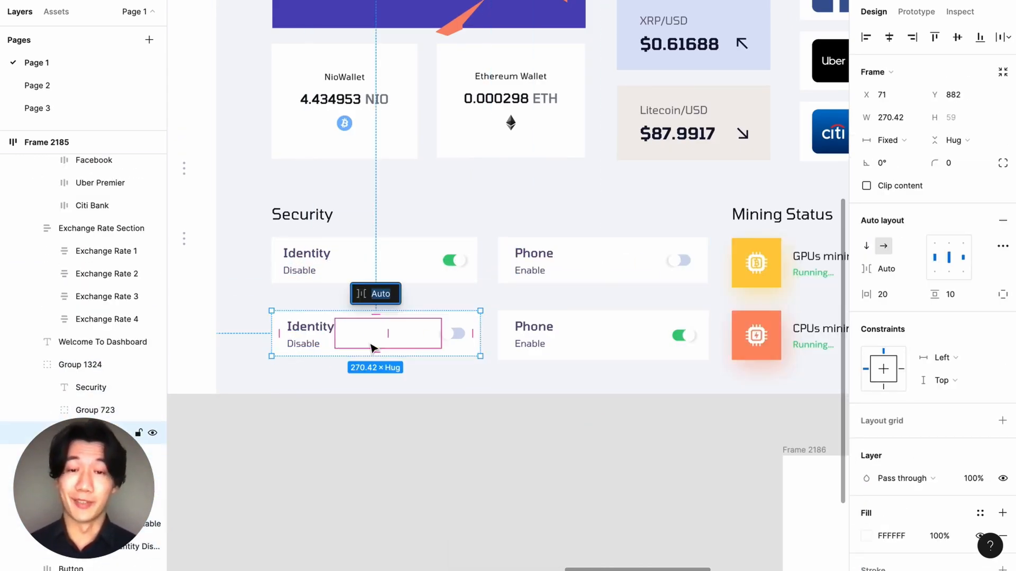
double_click(373, 347)
double_click(525, 355)
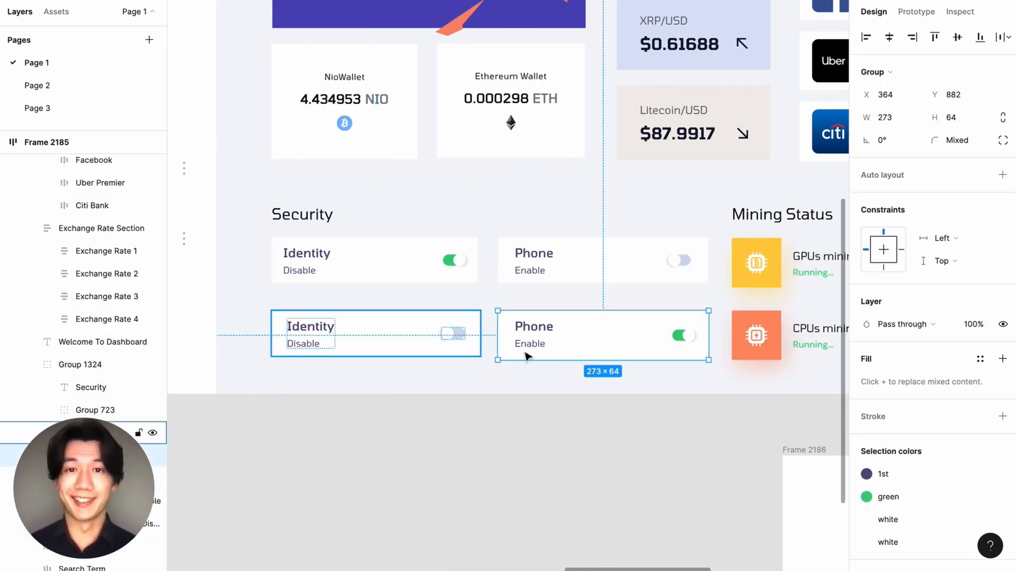
key("shift+a")
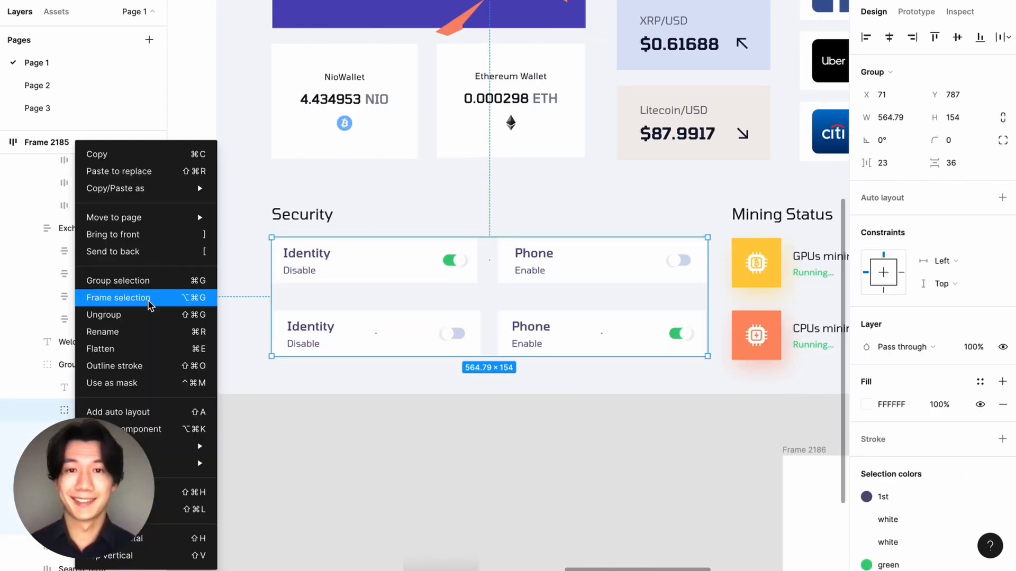
left_click(199, 456)
key("shift+1")
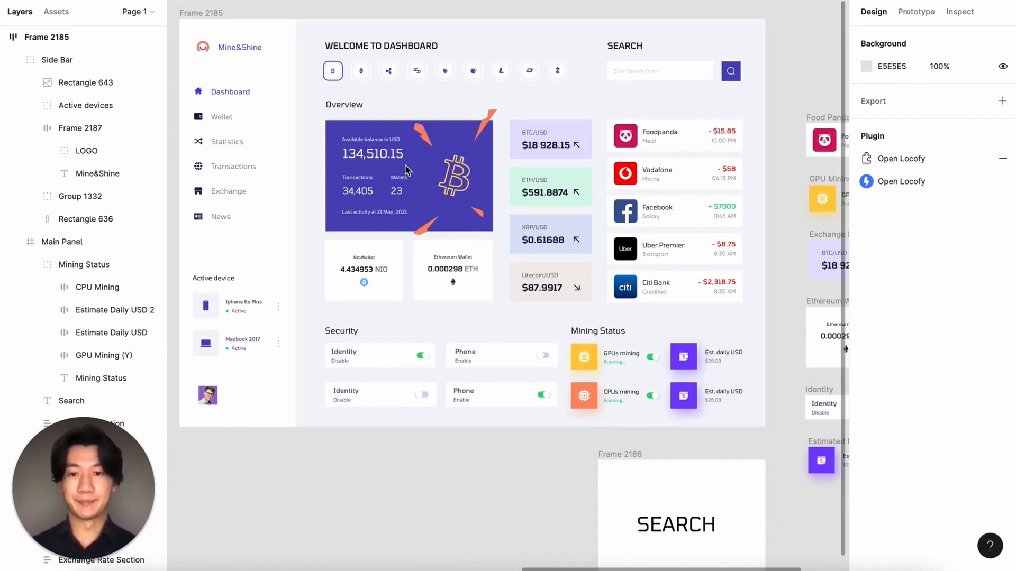
Step: Copy the Overview section's Bitcoin card and spark groups to the empty canvas below the dashboard
left_click(455, 172)
double_click(460, 173)
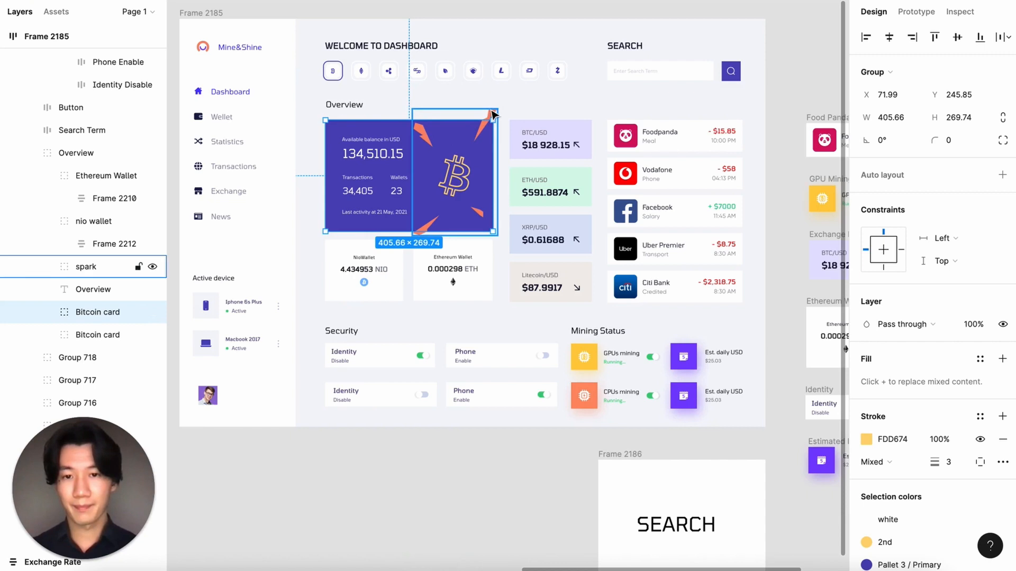
left_click(488, 112, "shift")
key("ctrl+c")
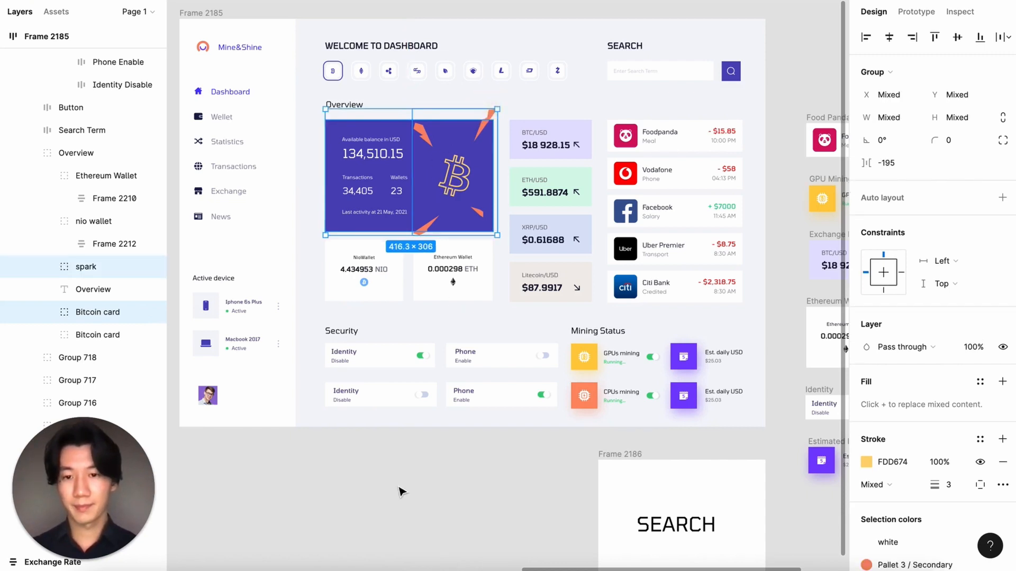
left_click(401, 487)
key("ctrl+v")
left_click_drag(401, 194, 340, 540)
scroll(352, 521, "up", 5)
scroll(351, 521, "down", 5)
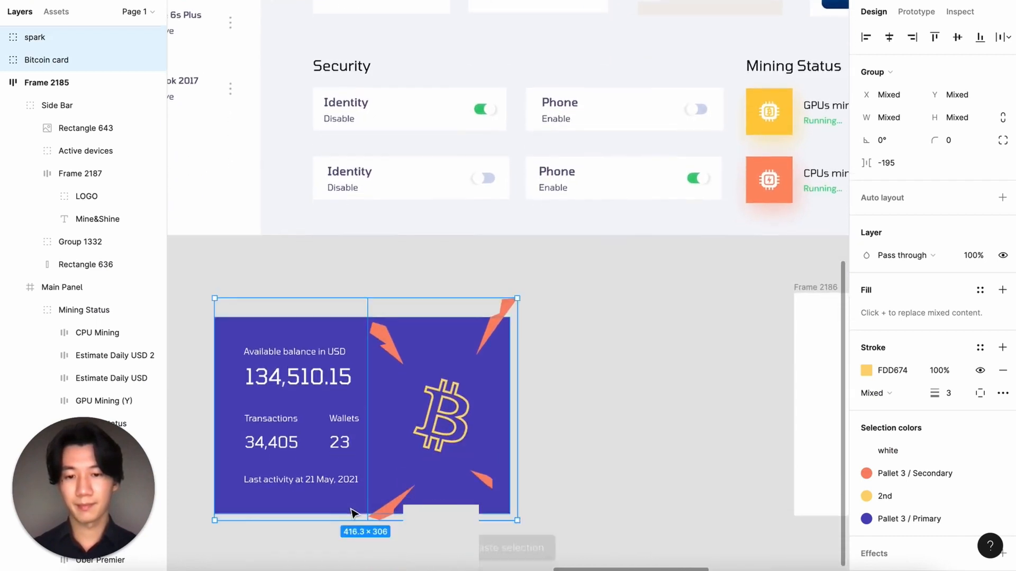
scroll(373, 497, "down", 2)
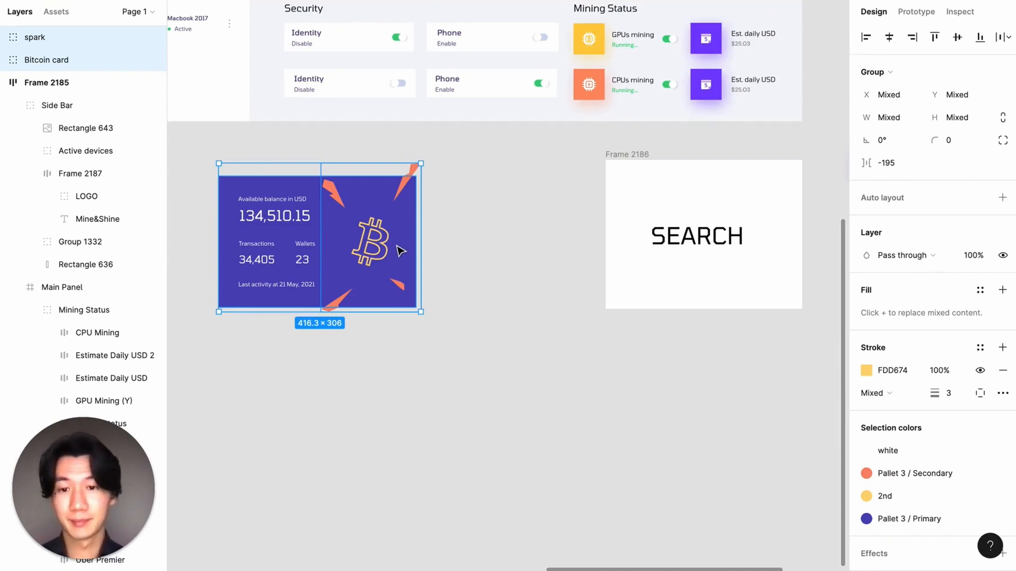
Step: Frame the copied spark and bitcoin-logo groups together and move that frame out of the card, beside it
left_click(493, 200)
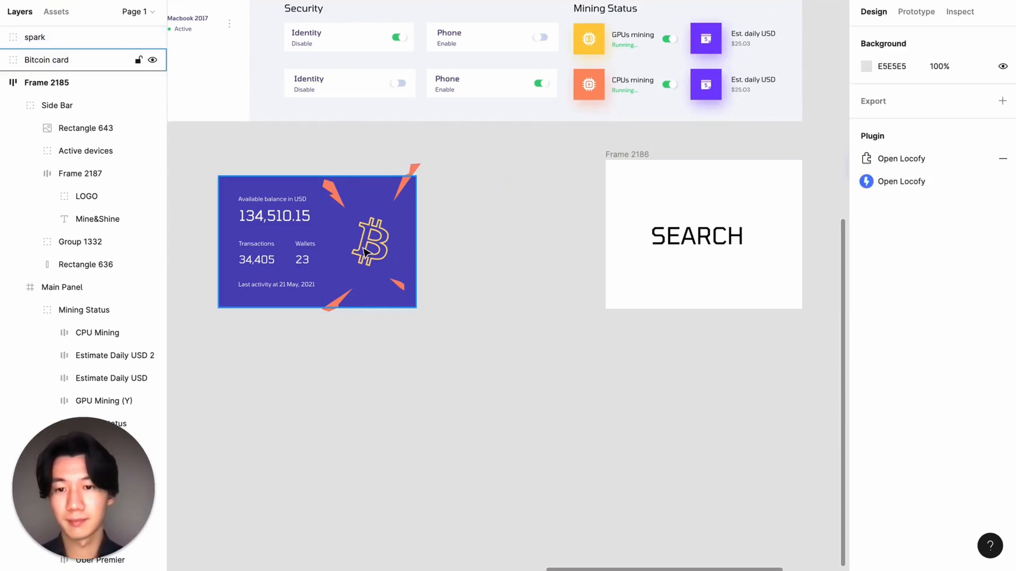
left_click(73, 61)
left_click(9, 60)
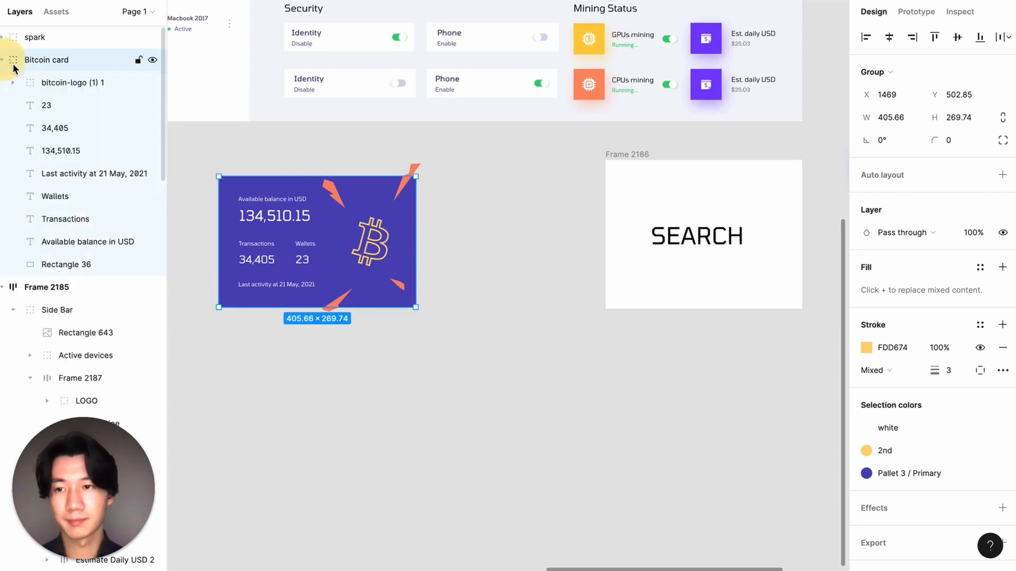
left_click(82, 83)
left_click(35, 37, "shift")
key("super+alt+g")
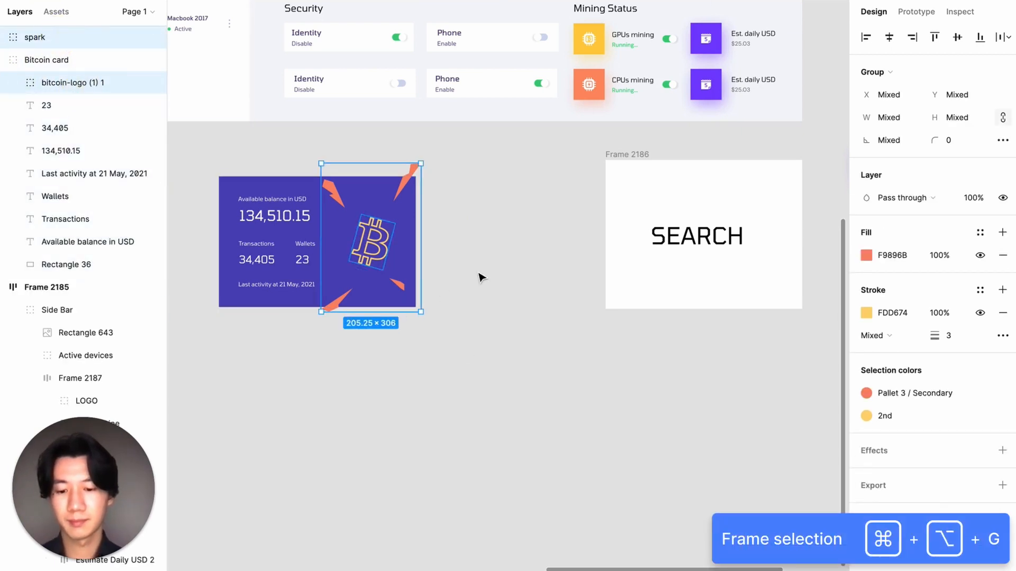
key("super+alt+g")
left_click_drag(337, 160, 483, 165)
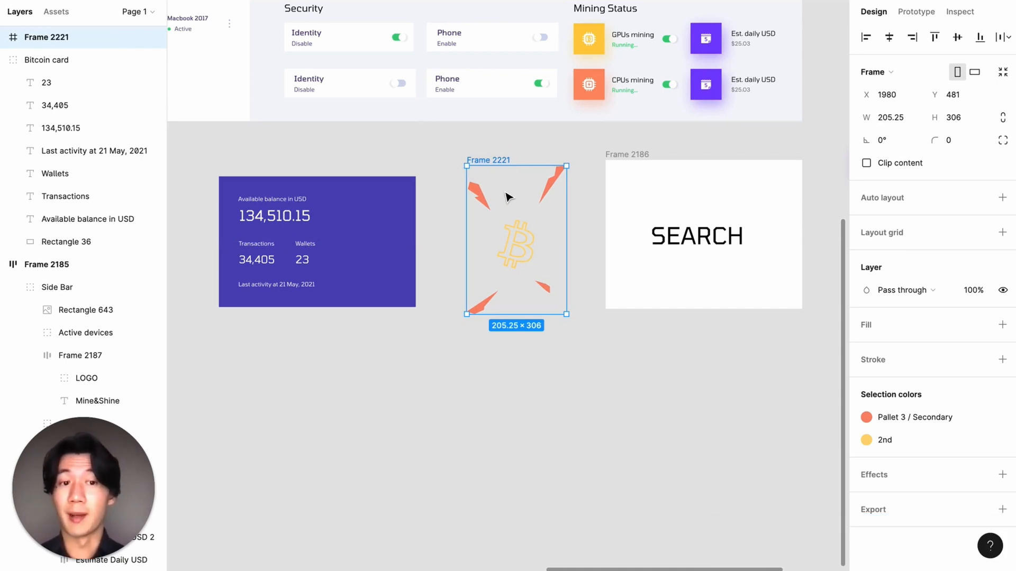
Step: Frame the Transactions text with 34,405, and the Wallets text with 23, inside the copied Bitcoin card
left_click(281, 265)
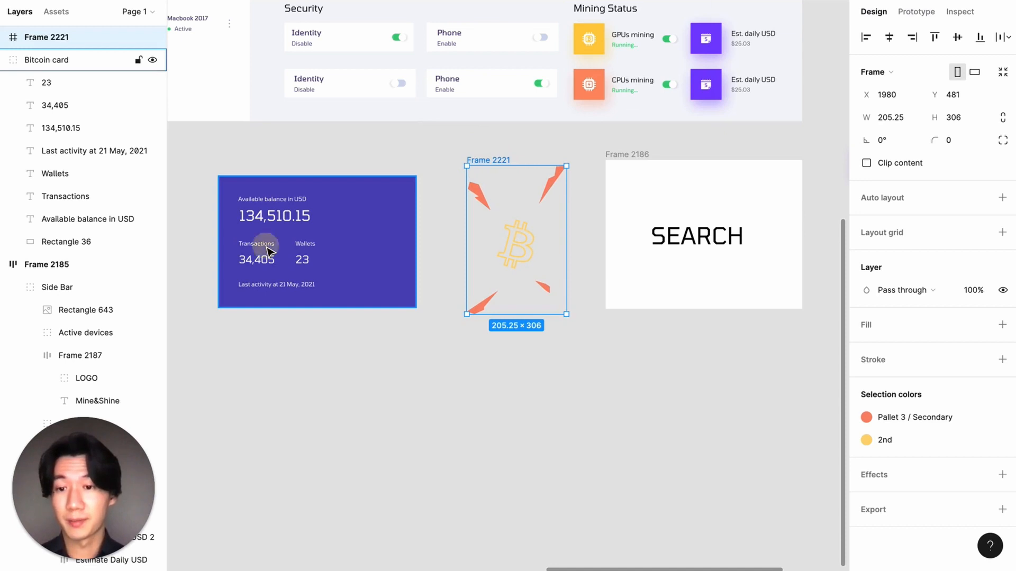
double_click(269, 250)
key("super+alt+g")
left_click(267, 260, "shift")
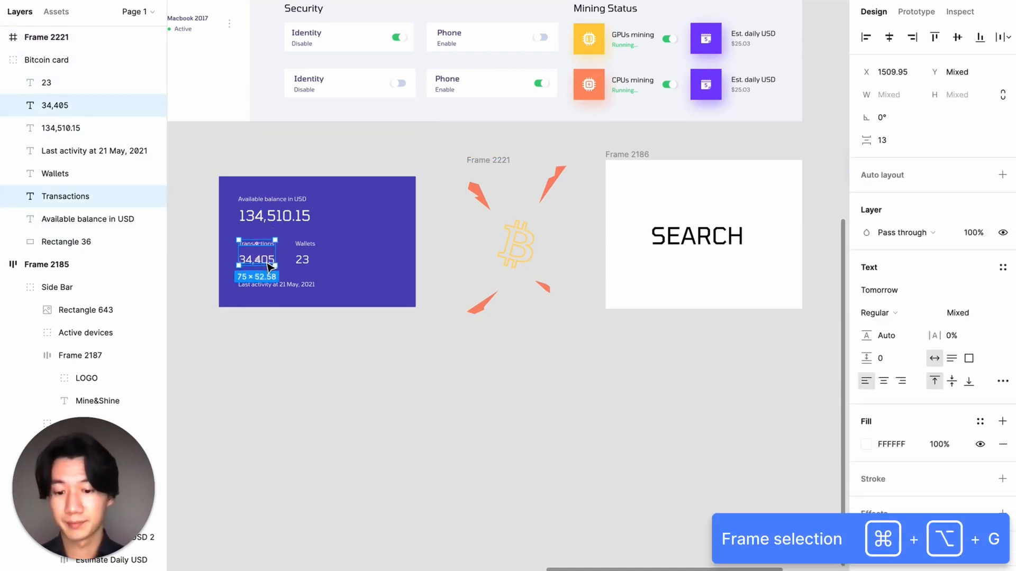
key("super+alt+g")
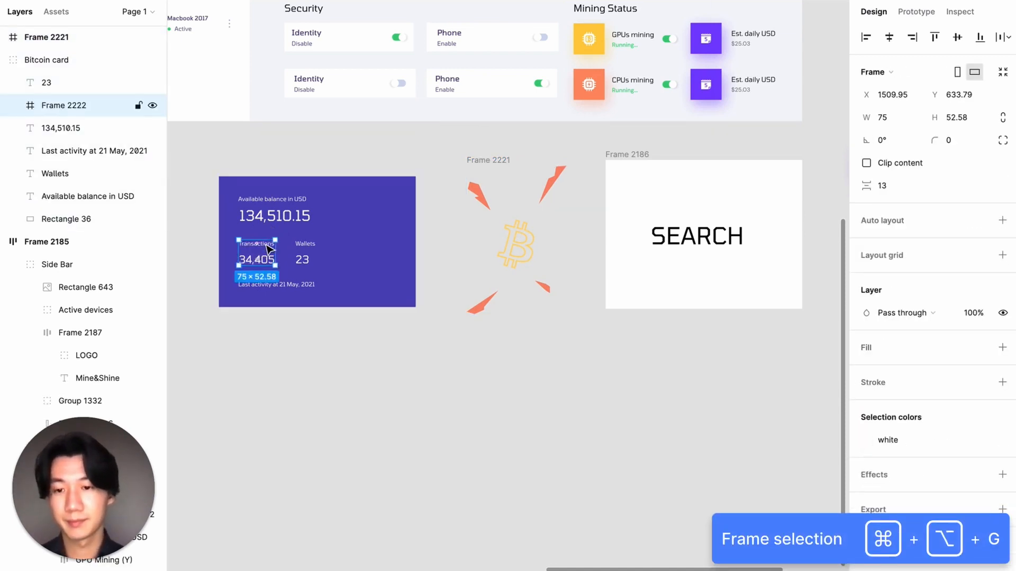
left_click(305, 244)
left_click(312, 268, "shift")
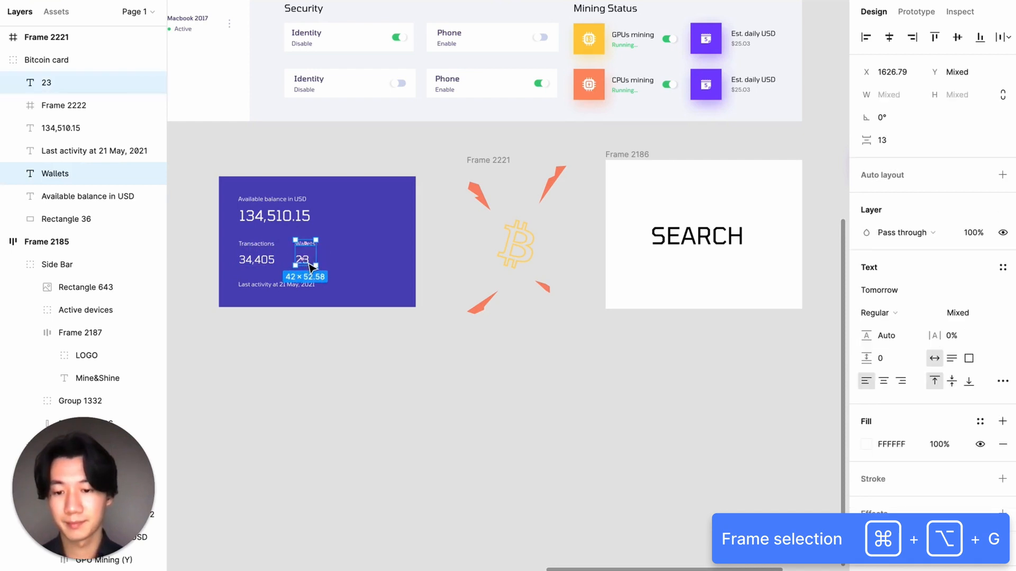
key("super+alt+g")
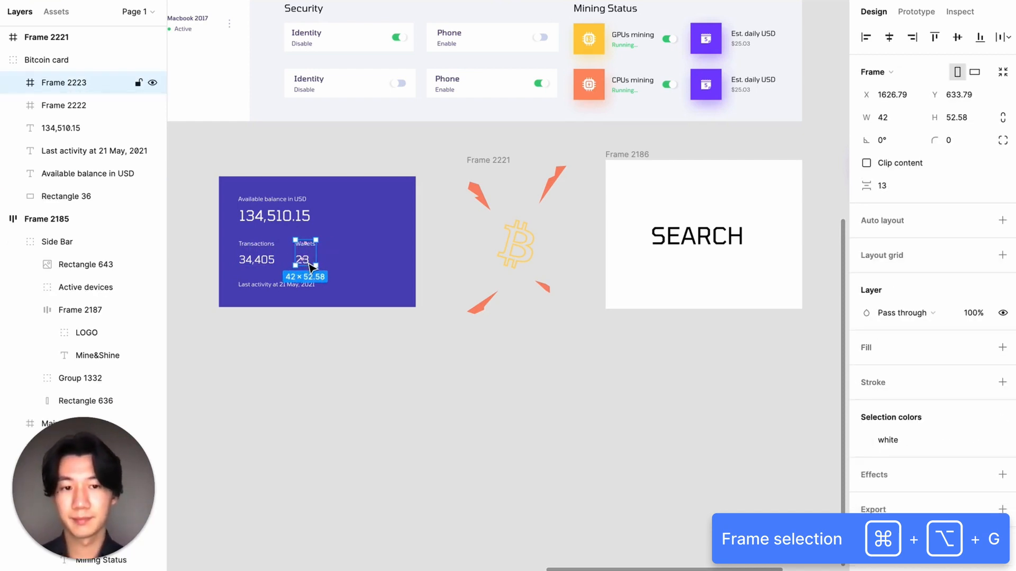
Step: Frame the Transactions and Wallets frames together and add centred horizontal auto layout with the Space between spacing mode
left_click(267, 261, "shift")
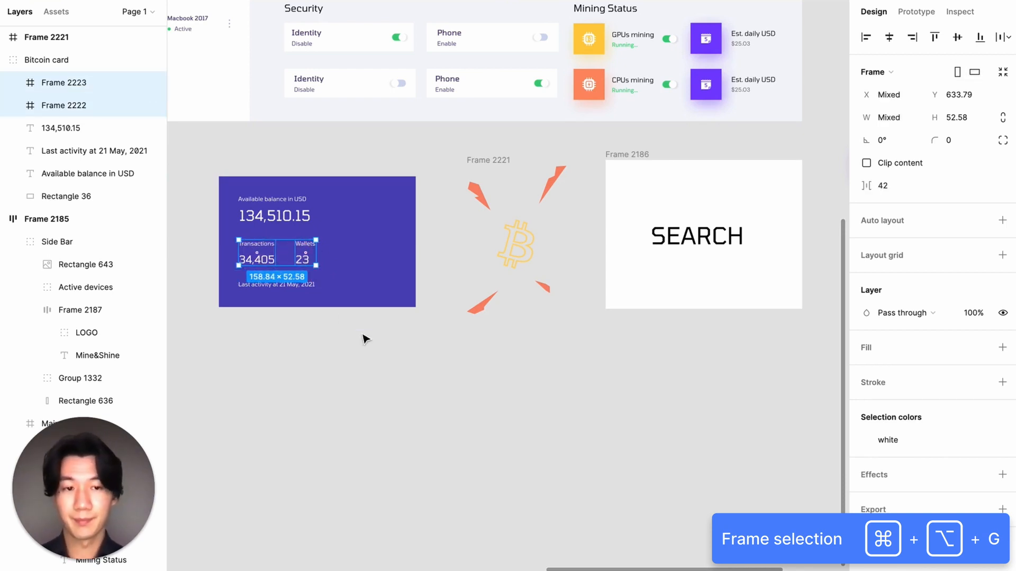
key("super+alt+g")
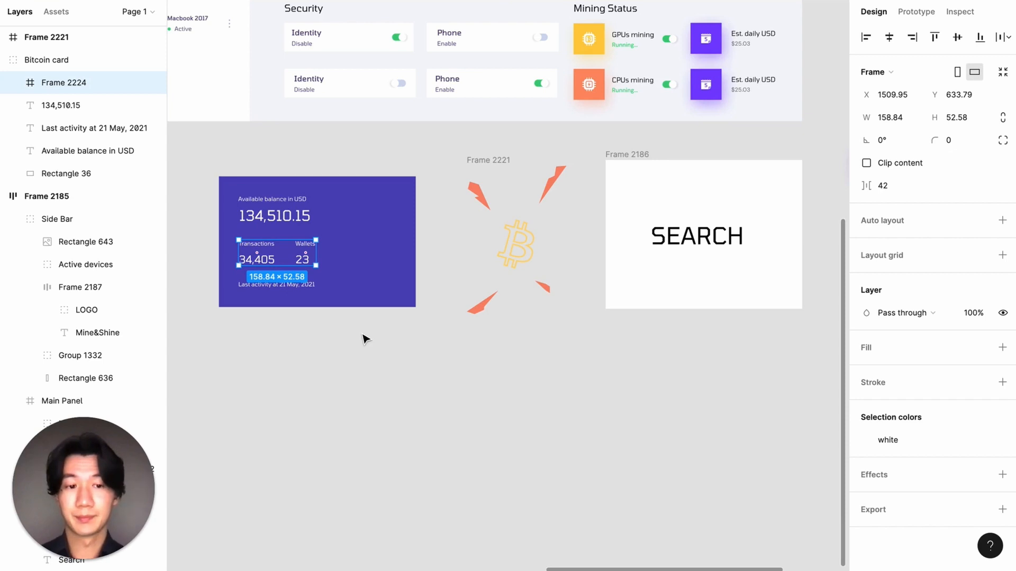
left_click(1000, 225)
left_click(1001, 246)
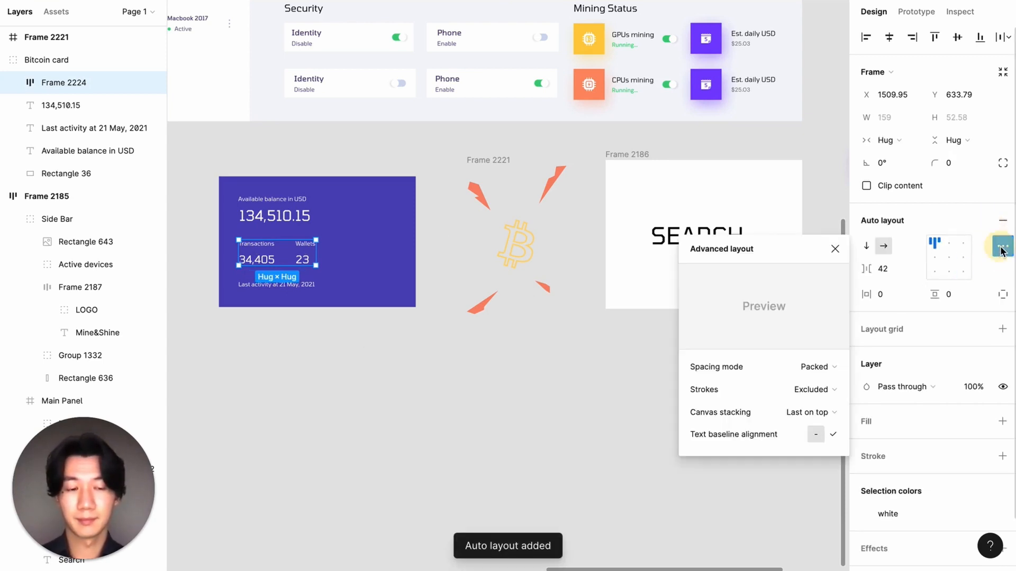
left_click(949, 258)
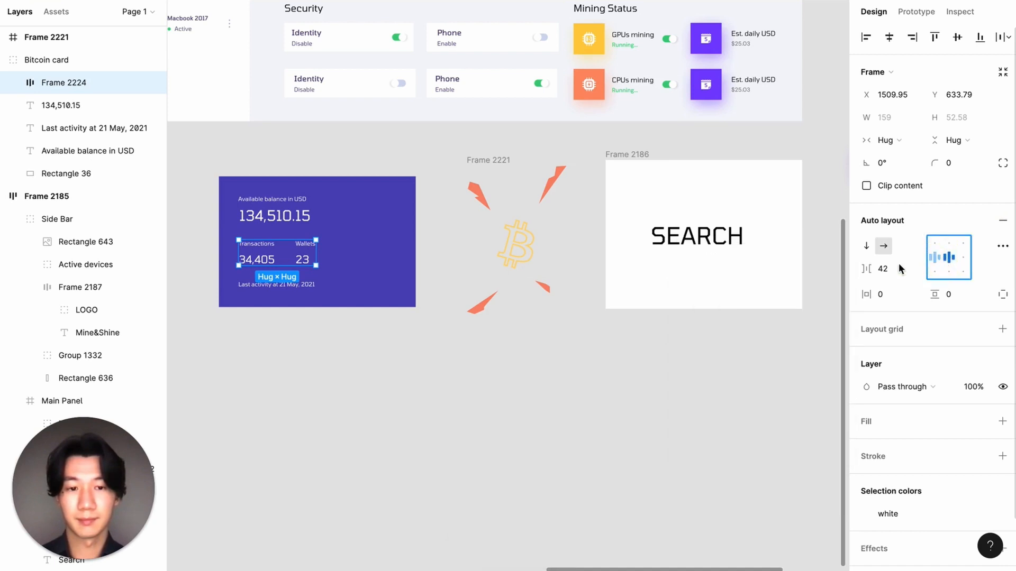
left_click(1002, 246)
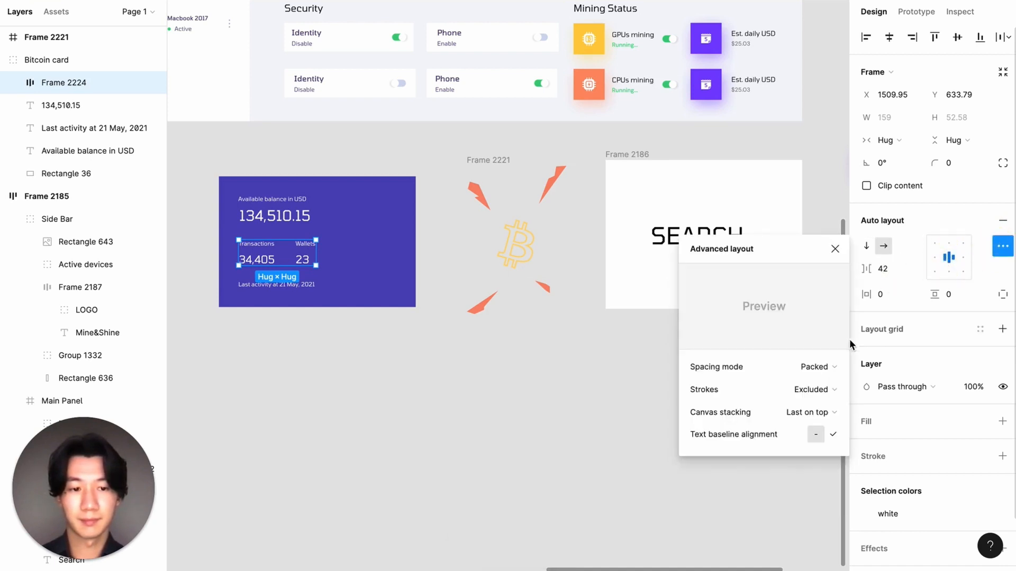
left_click(828, 367)
left_click(828, 385)
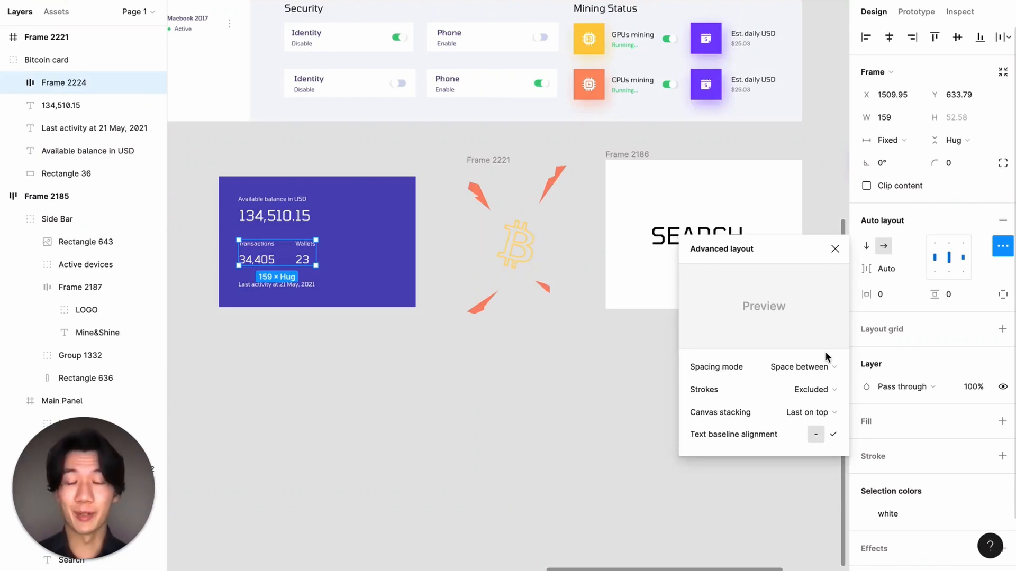
Step: Combine the available balance texts, the Transactions and Wallets frame and the last activity text in a centred vertical auto layout
left_click(309, 290)
left_click(283, 254, "shift")
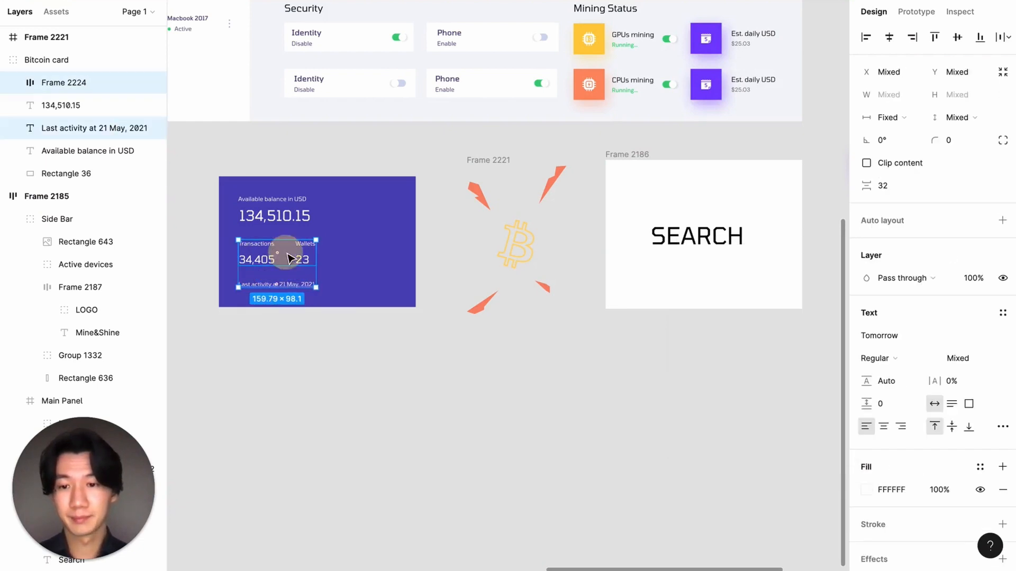
left_click(280, 216, "shift")
left_click(291, 205, "shift")
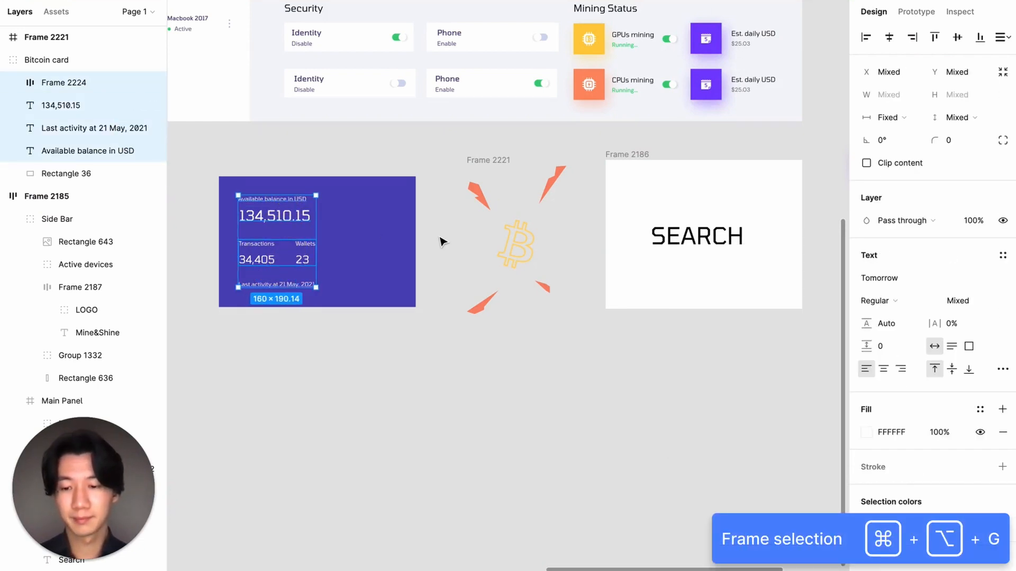
key("shift+a")
left_click(948, 257)
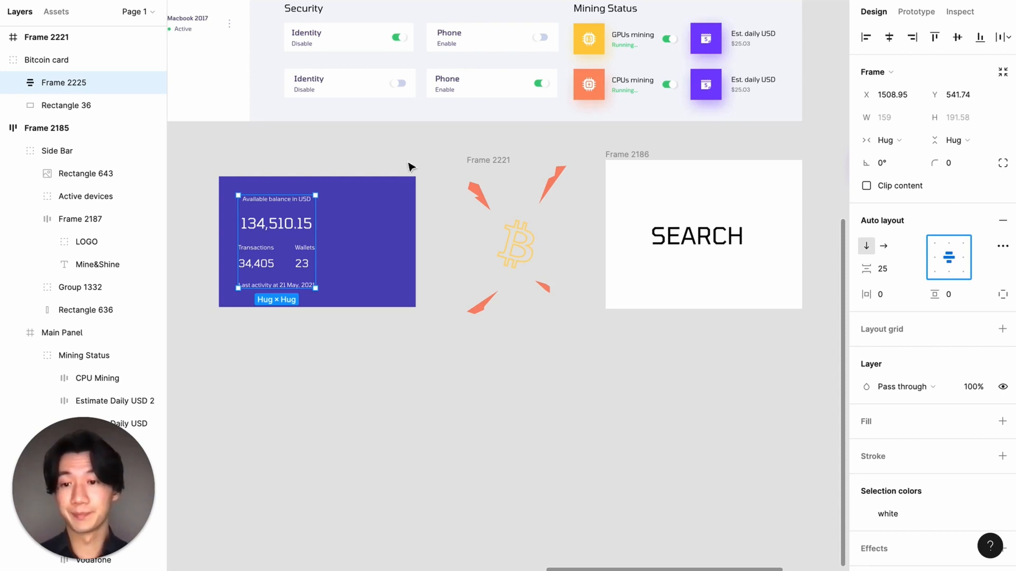
Step: Add horizontal auto layout to the copied Bitcoin card group and align its content left and vertically centred
left_click(362, 205)
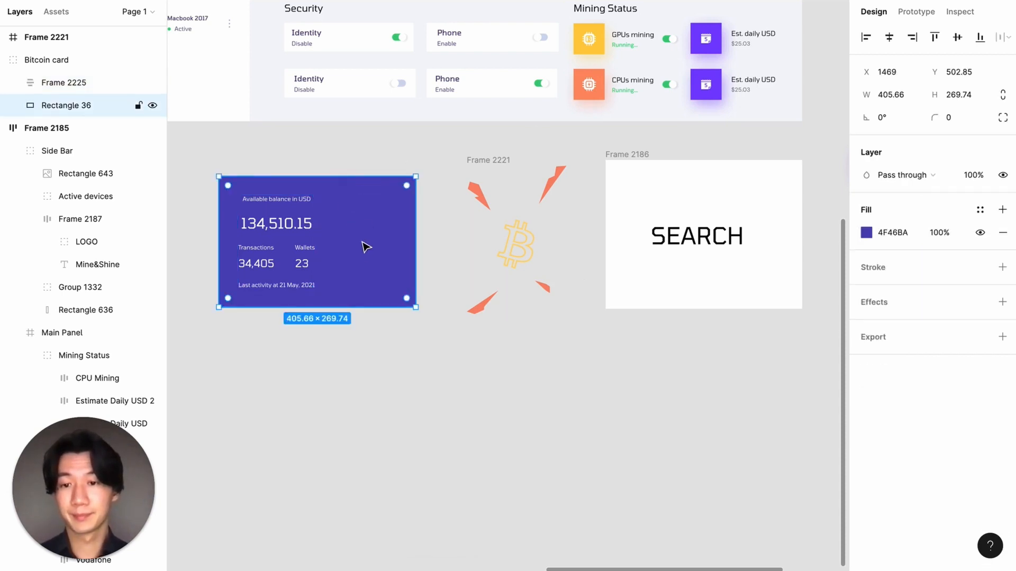
left_click(62, 60)
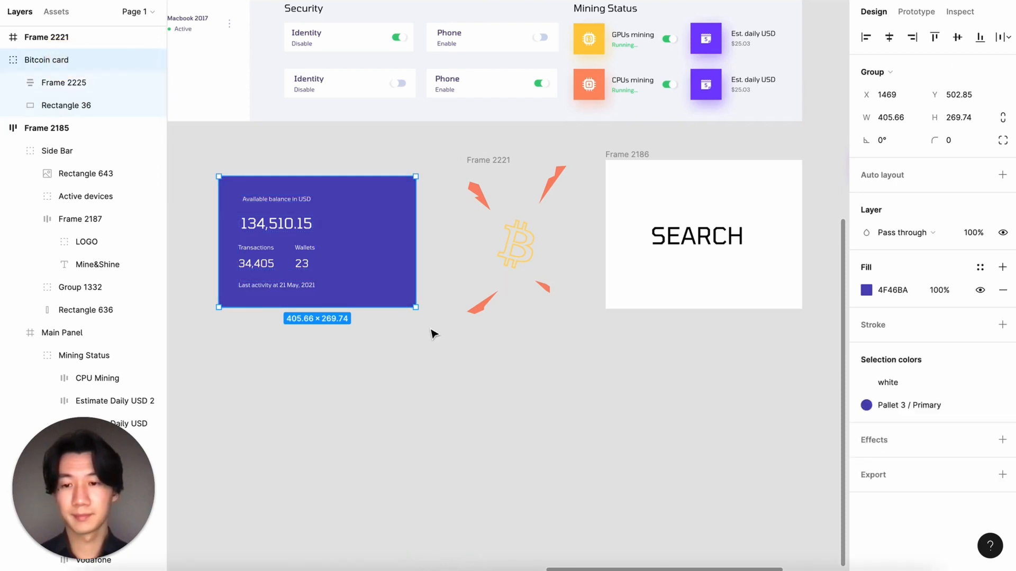
key("shift+a")
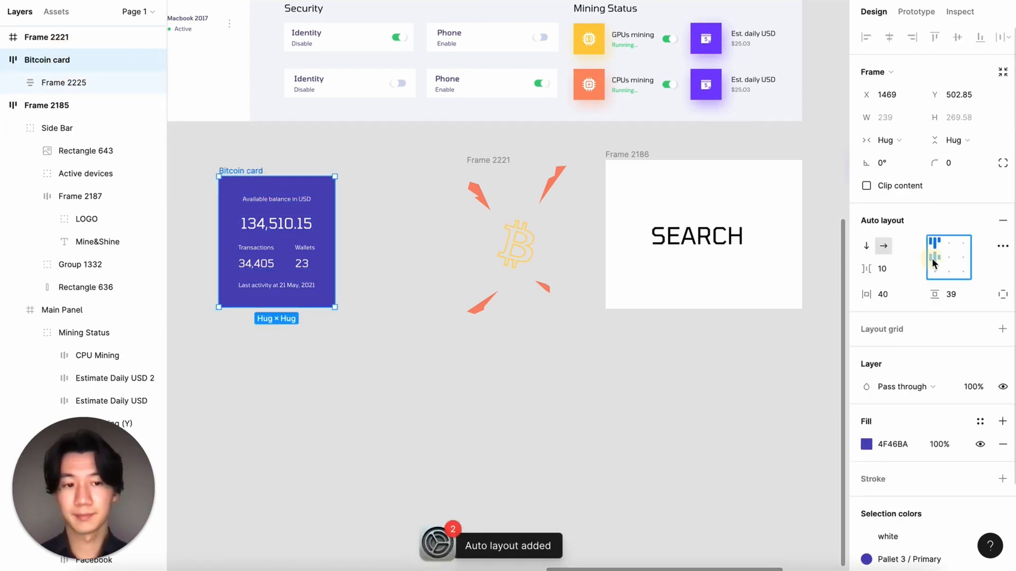
left_click(934, 257)
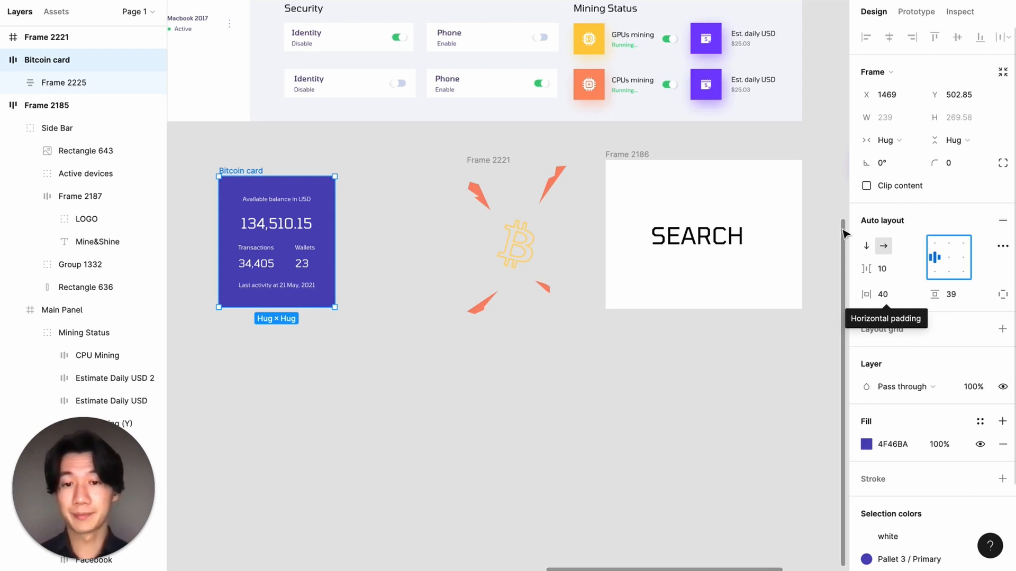
Step: Cut the frame holding the sparks and bitcoin logo and paste it inside the Bitcoin card
left_click(503, 199)
left_click_drag(492, 160, 433, 162)
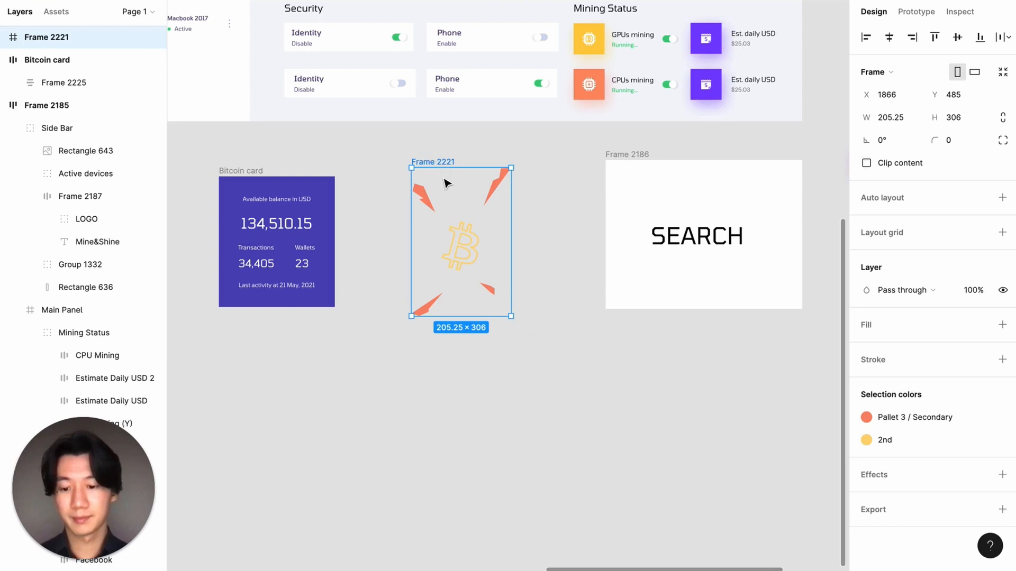
key("Delete")
left_click(328, 227)
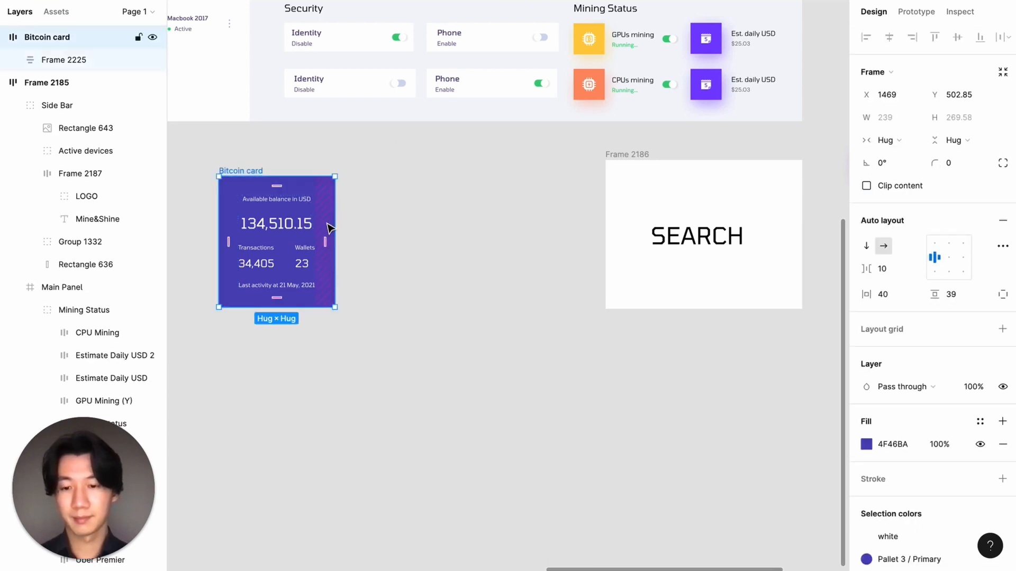
key("ctrl+v")
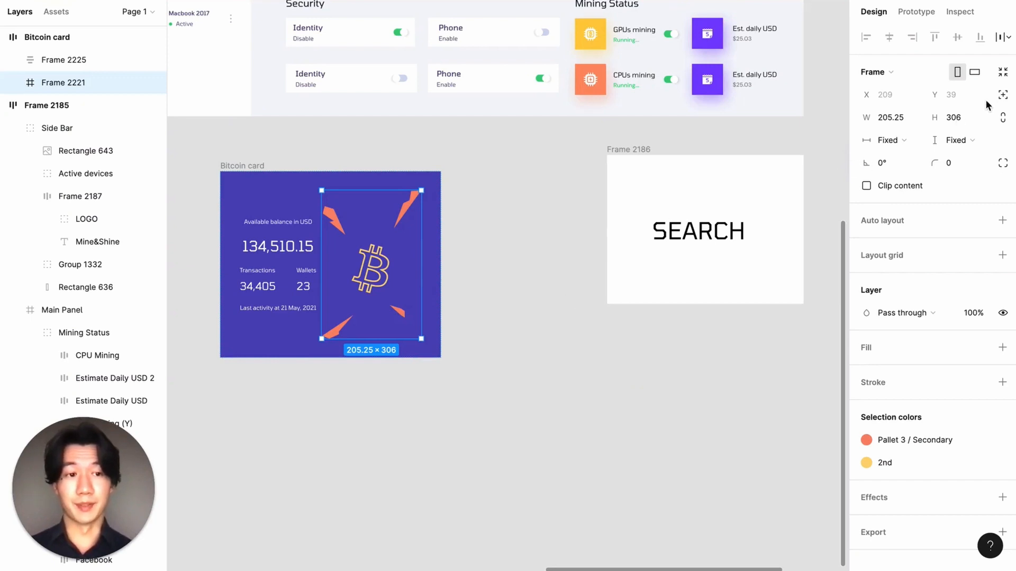
Step: Give the spark and logo frame absolute position, widen the Bitcoin card to 435, and place the frame at X 230, Y -18
left_click(1002, 95)
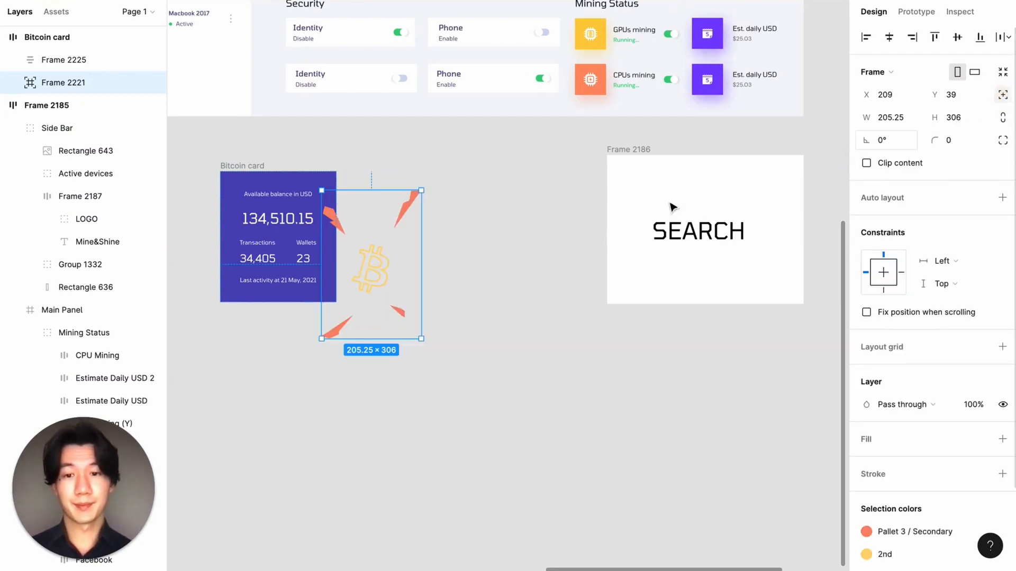
left_click(301, 181)
left_click_drag(337, 187, 431, 187)
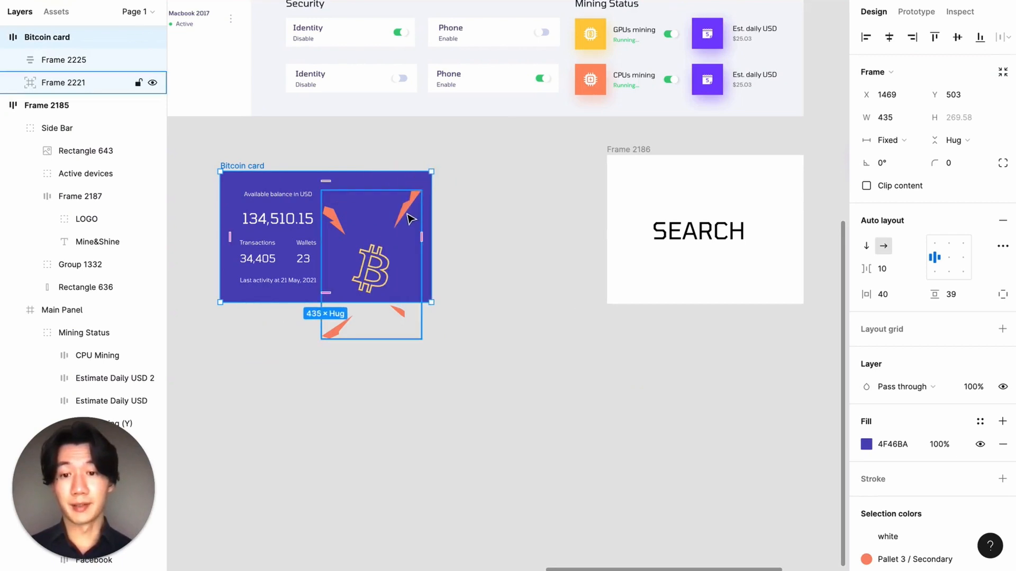
left_click(406, 214)
left_click_drag(381, 248, 396, 226)
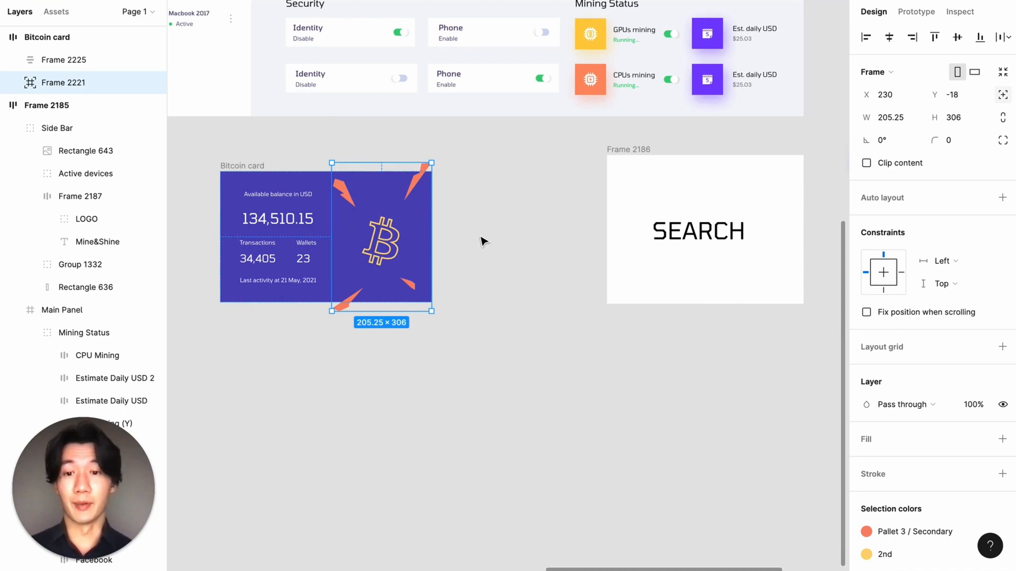
Step: Constrain the spark and logo frame to Right and Center, and resize the Bitcoin card to test its behaviour
left_click(886, 274)
left_click(887, 273)
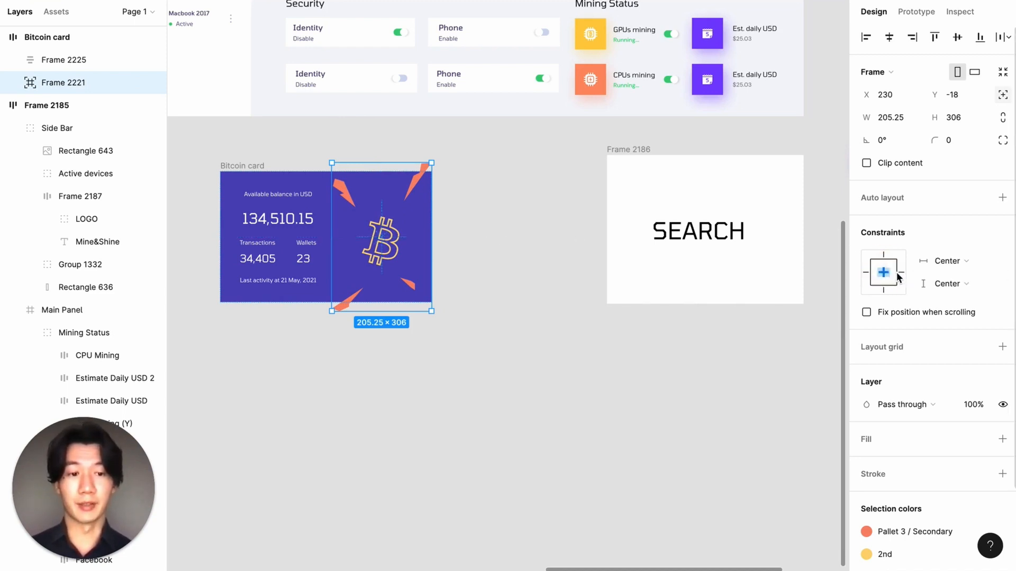
left_click(899, 271)
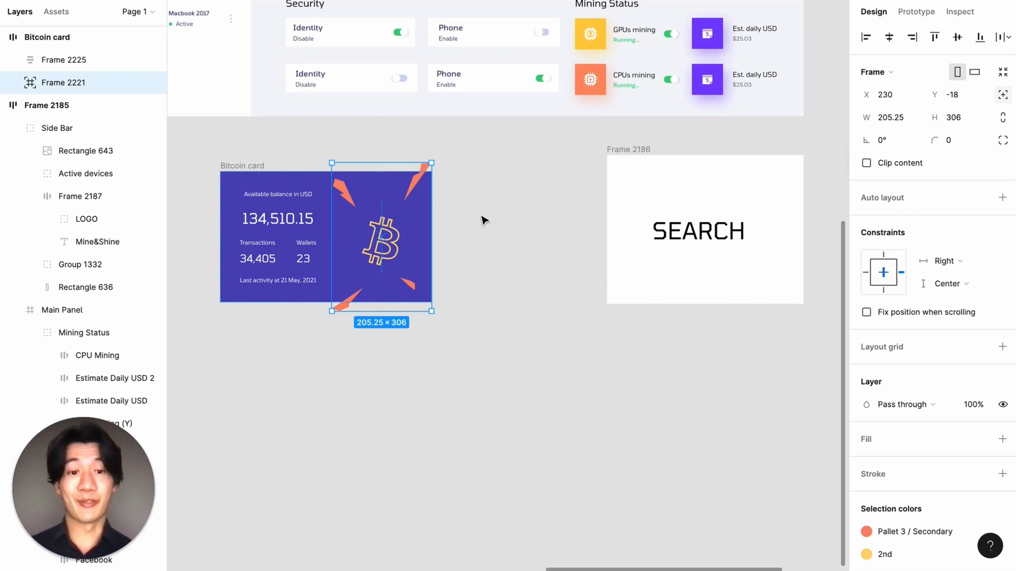
left_click(237, 166)
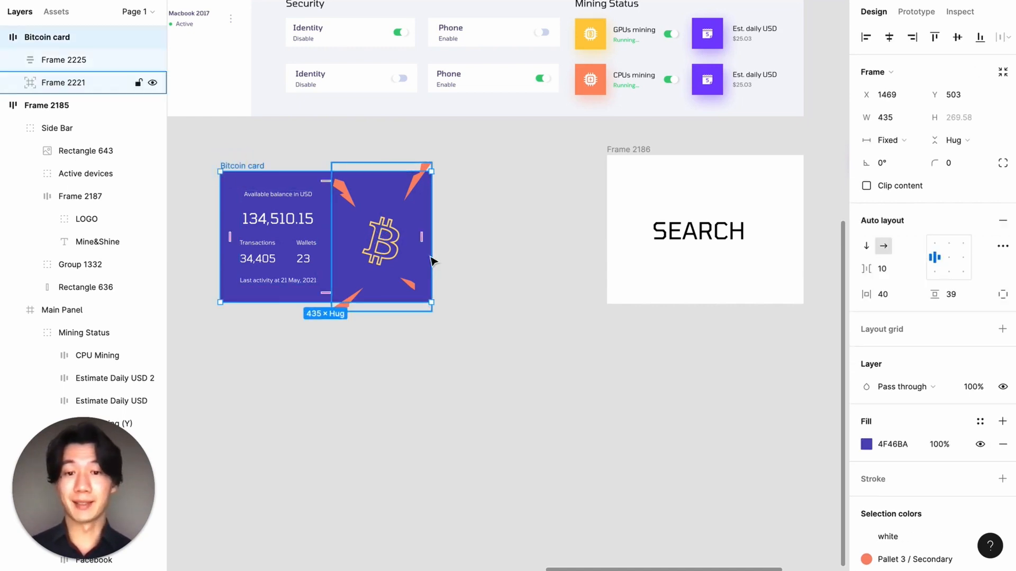
left_click_drag(431, 302, 468, 311)
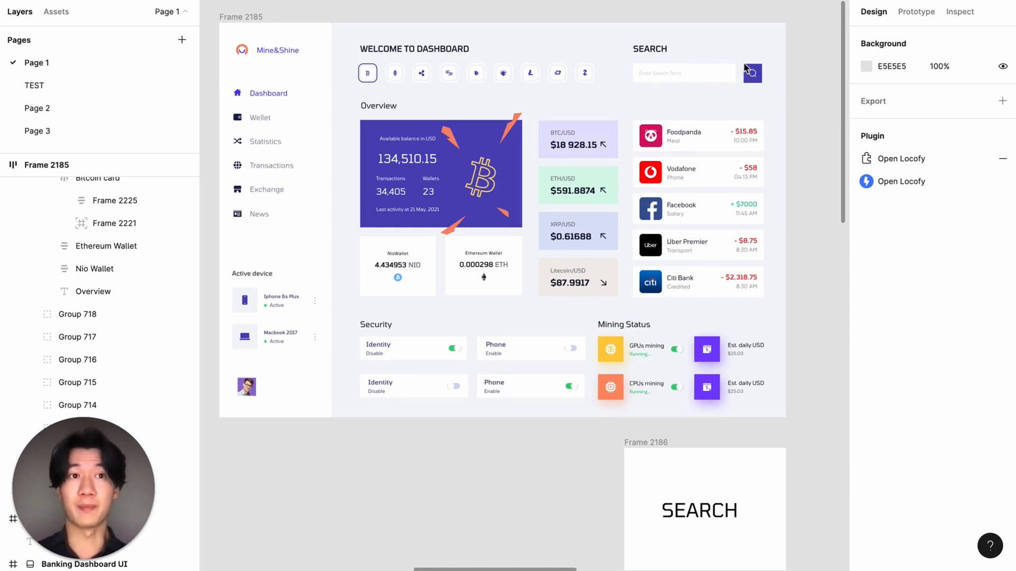
Step: Frame the nine cryptocurrency icons under the WELCOME TO DASHBOARD heading together
left_click(368, 74)
left_click(395, 74, "shift")
left_click(421, 74, "shift")
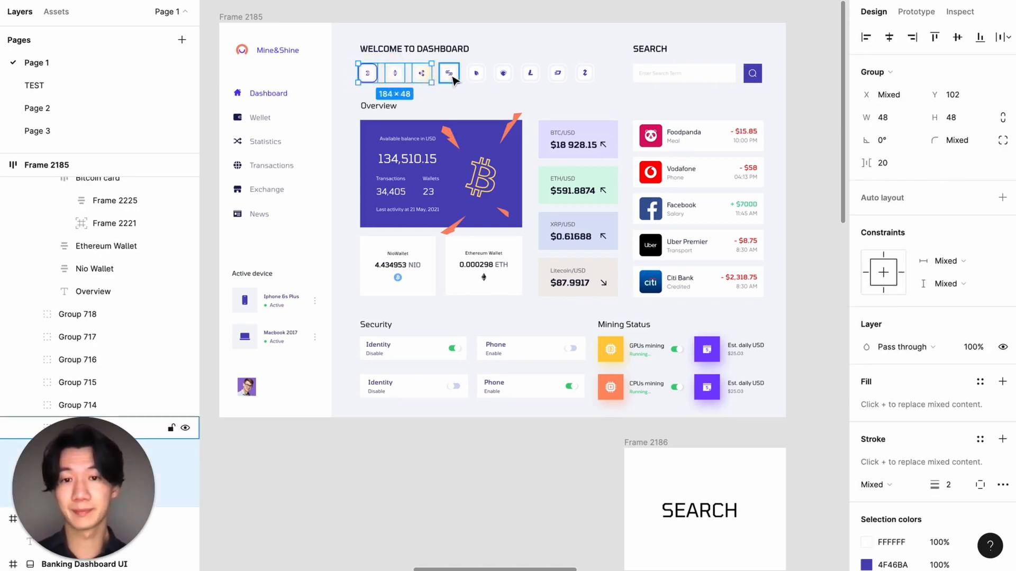
left_click(451, 75, "shift")
left_click(477, 73, "shift")
left_click(503, 72, "shift")
left_click(529, 73, "shift")
left_click(557, 74, "shift")
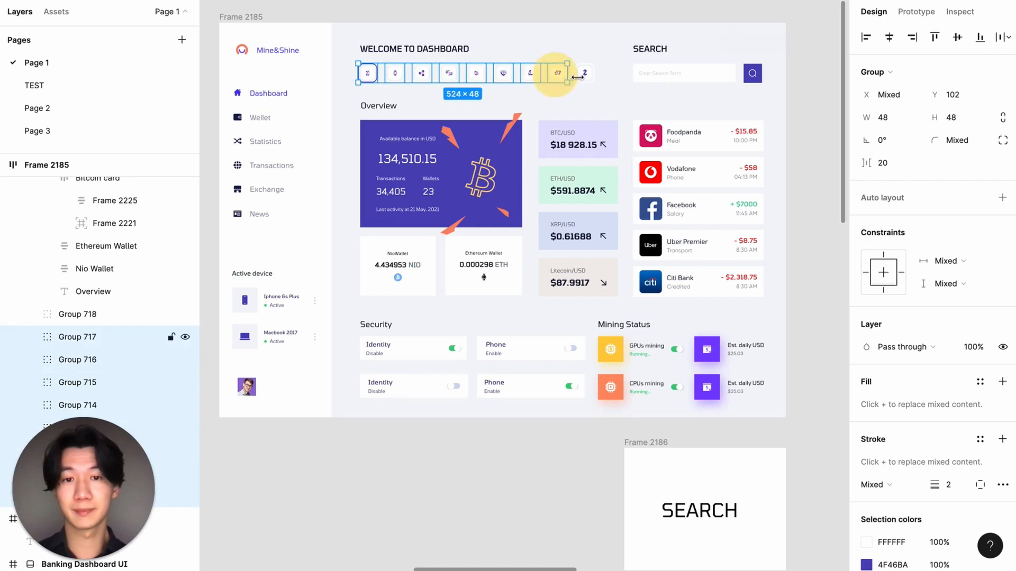
left_click(585, 74, "shift")
key("super+alt+g")
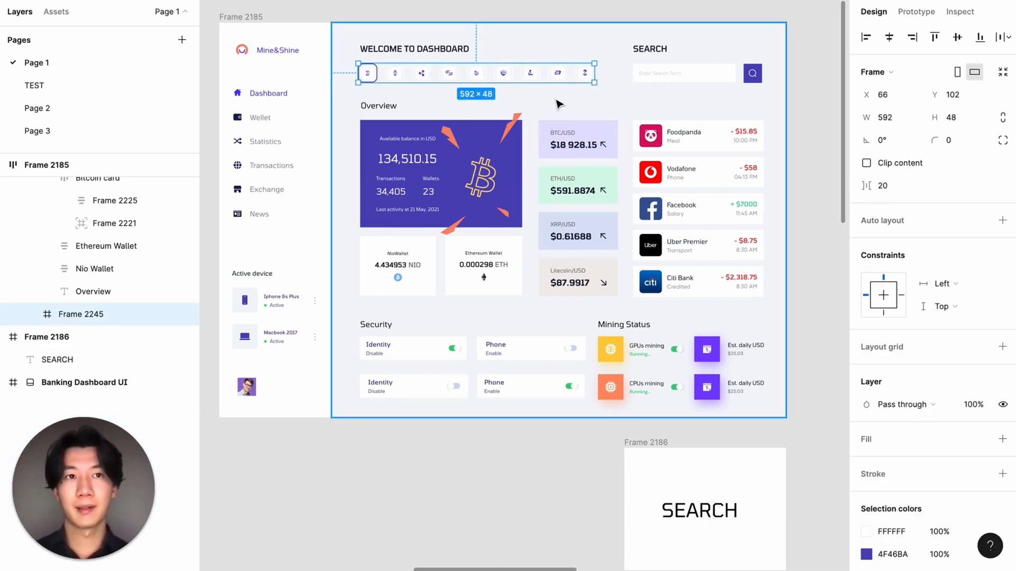
Step: Frame the icon row with the WELCOME TO DASHBOARD heading and rename the new frame Welcome To Dashboard
left_click(437, 58, "shift")
key("super+alt+g")
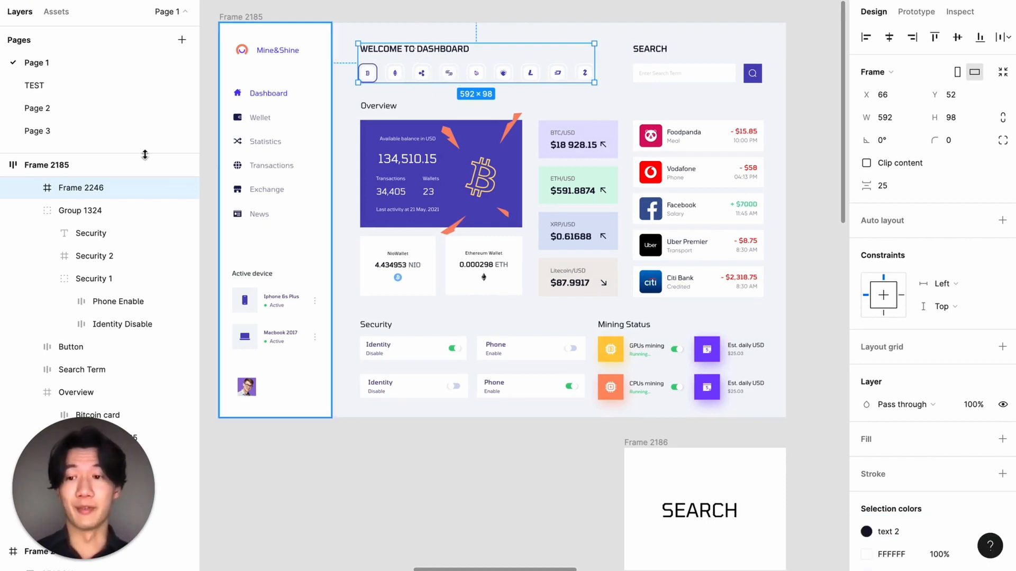
double_click(96, 188)
type("Welcome To Dashboard")
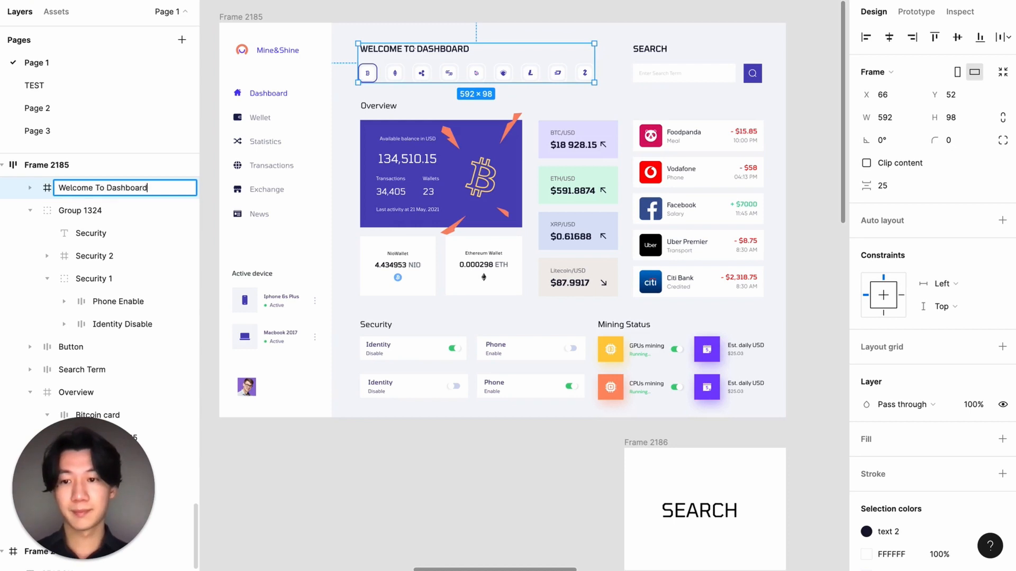
key("Return")
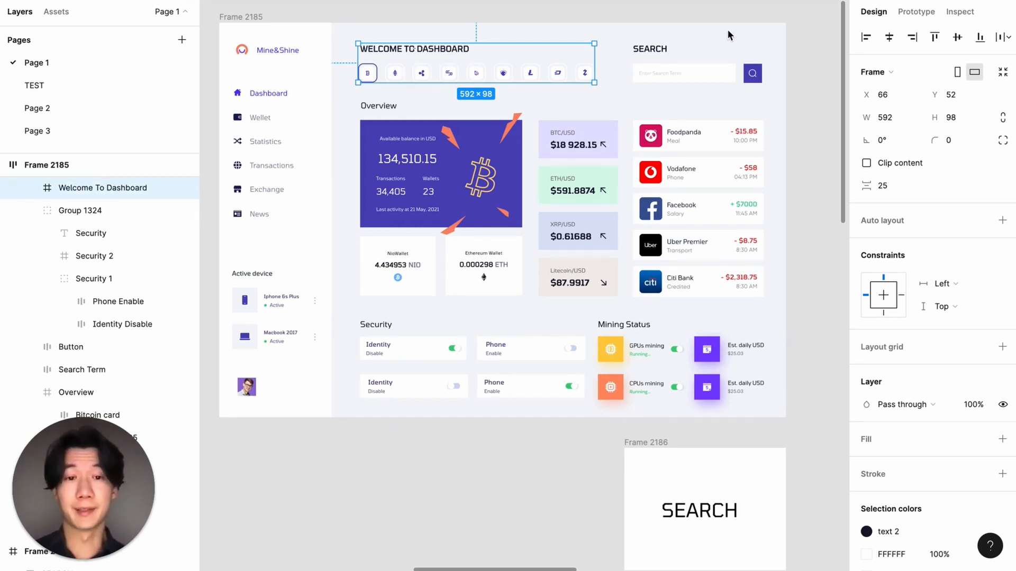
Step: Frame the search term field and the search button together
left_click(793, 18)
left_click_drag(798, 20, 645, 95)
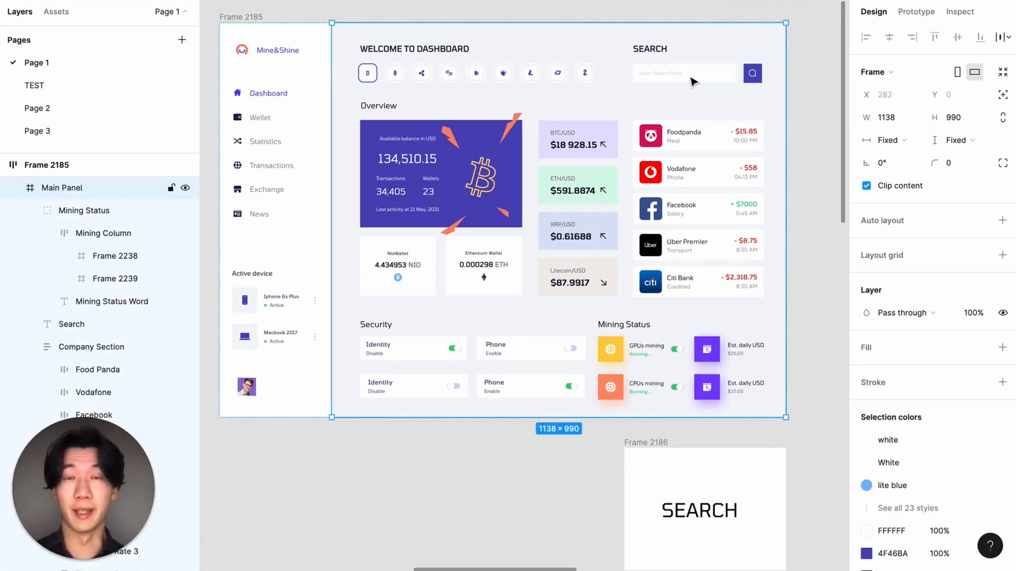
left_click(690, 75)
left_click(752, 73, "shift")
key("super+alt+g")
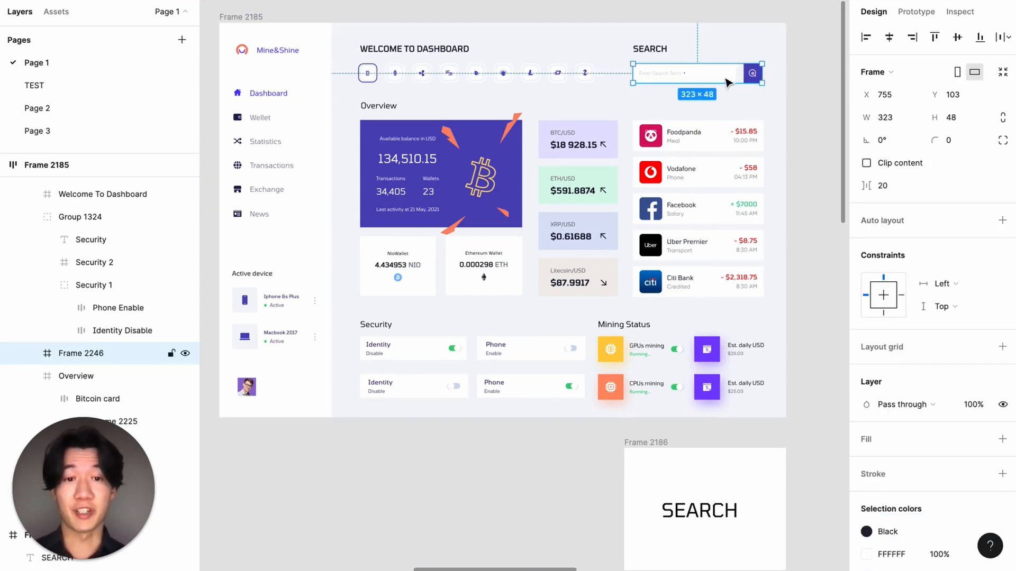
Step: Frame the SEARCH heading with the search field frame and rename the new frame Search Section
left_click(655, 49, "shift")
key("super+alt+g")
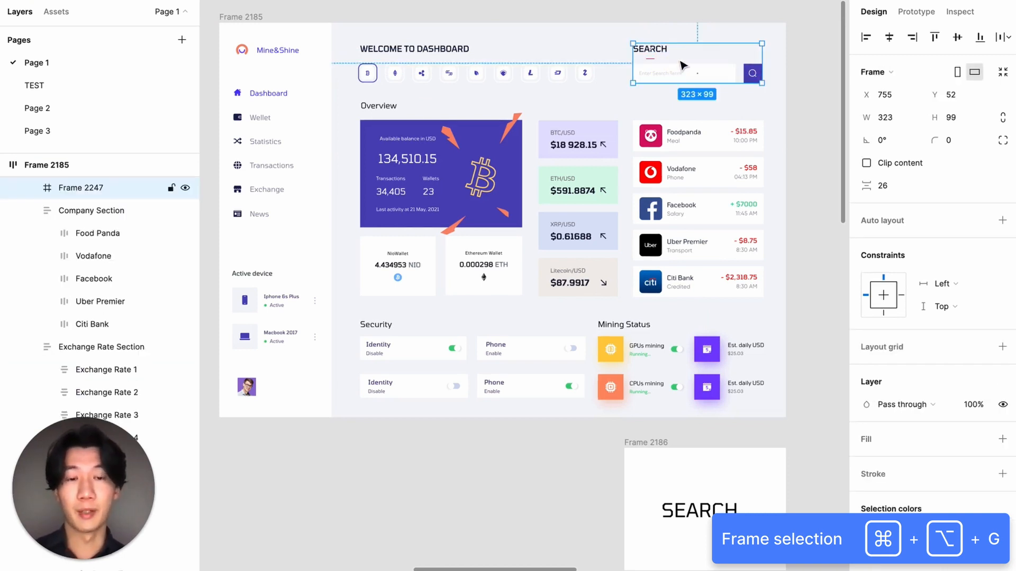
double_click(90, 187)
type("Search Section")
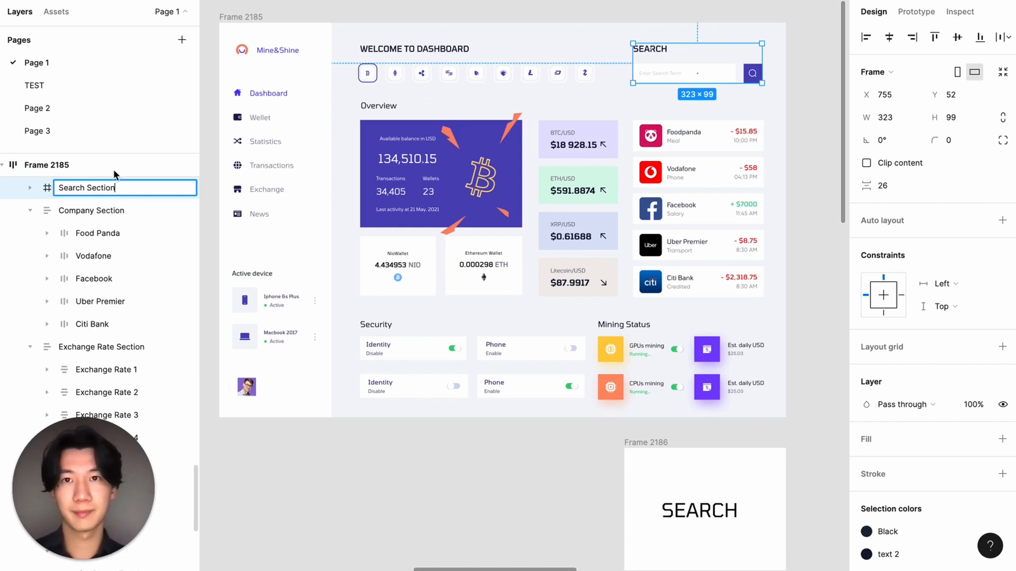
left_click(790, 108)
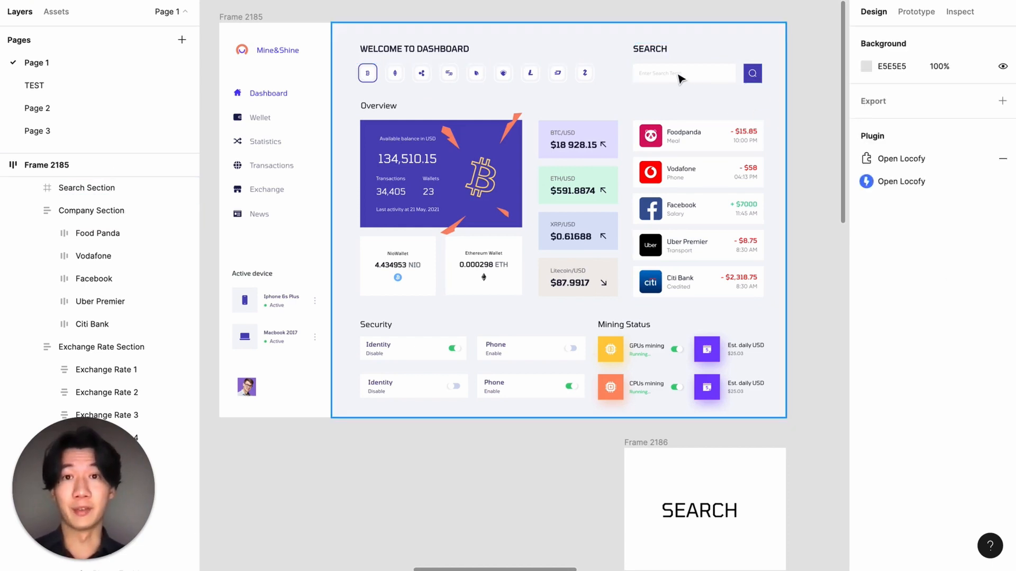
Step: Frame Welcome To Dashboard and Search Section together with horizontal auto layout, and rename the new frame Top Section
left_click(563, 70)
left_click(562, 70)
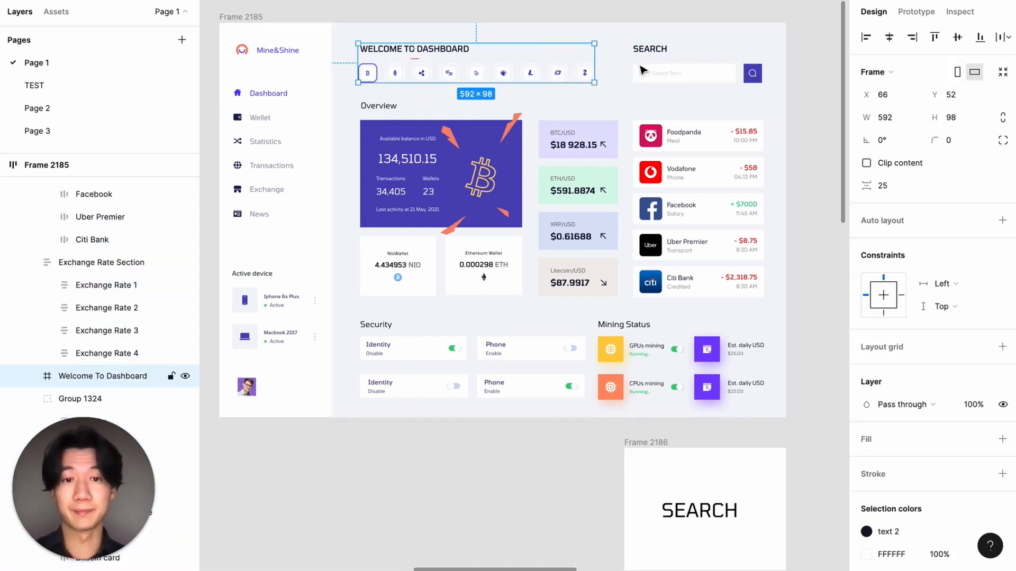
left_click(678, 70, "shift")
key("super+alt+g")
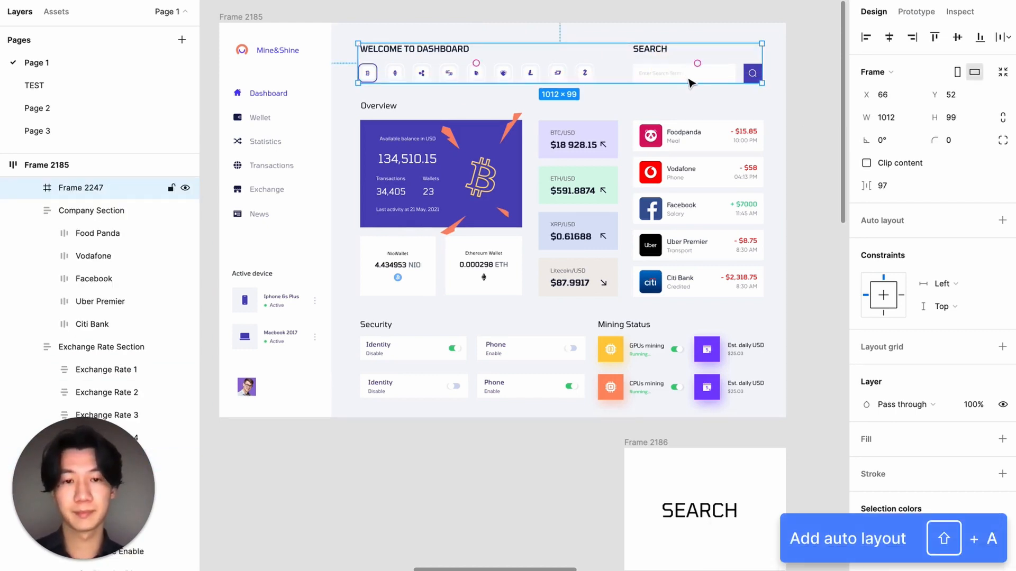
key("shift+a")
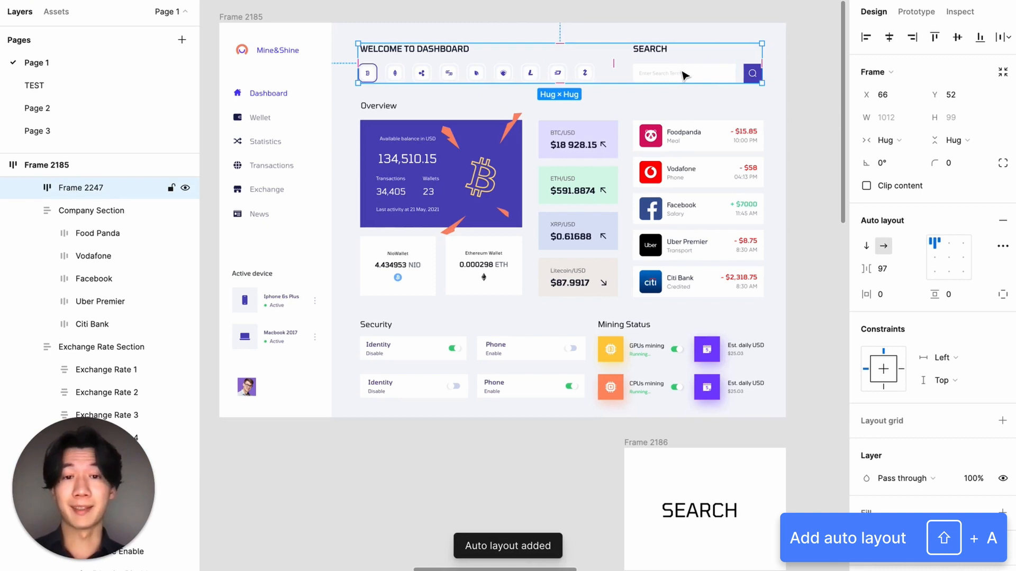
double_click(97, 189)
type("Top Section")
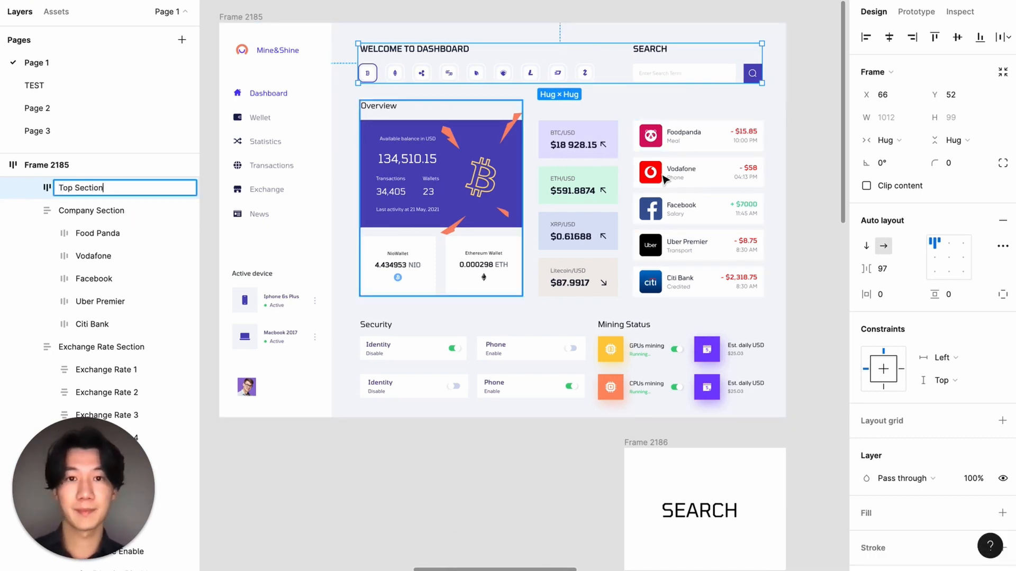
Step: Add vertical auto layout to the Welcome To Dashboard frame inside Top Section
left_click(592, 49)
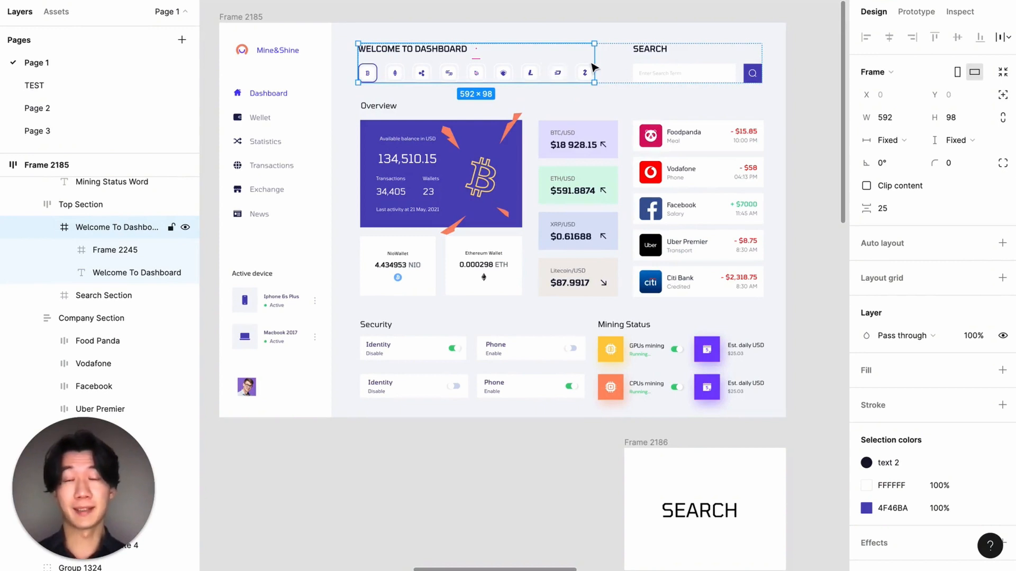
left_click(691, 71)
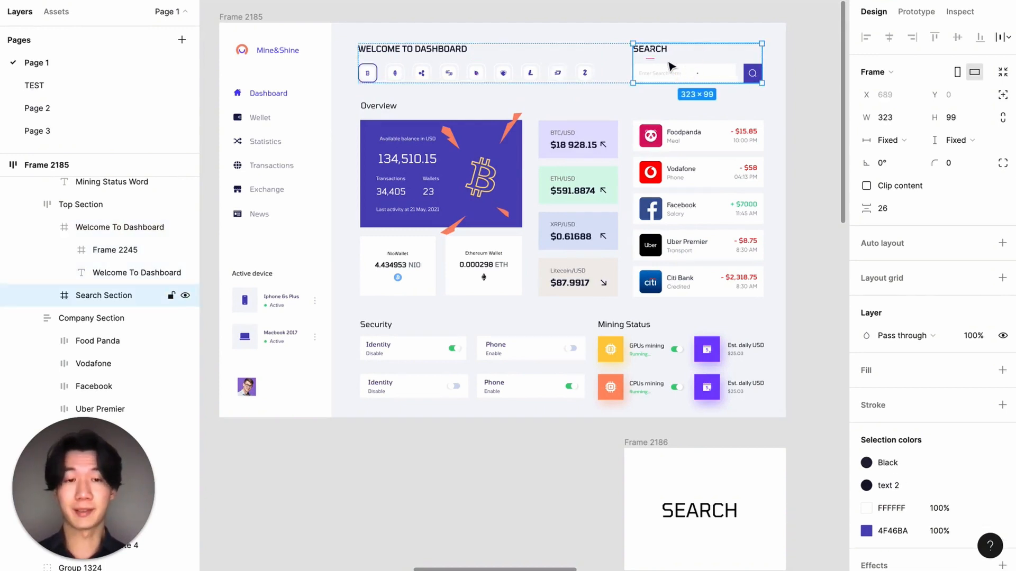
left_click(535, 79)
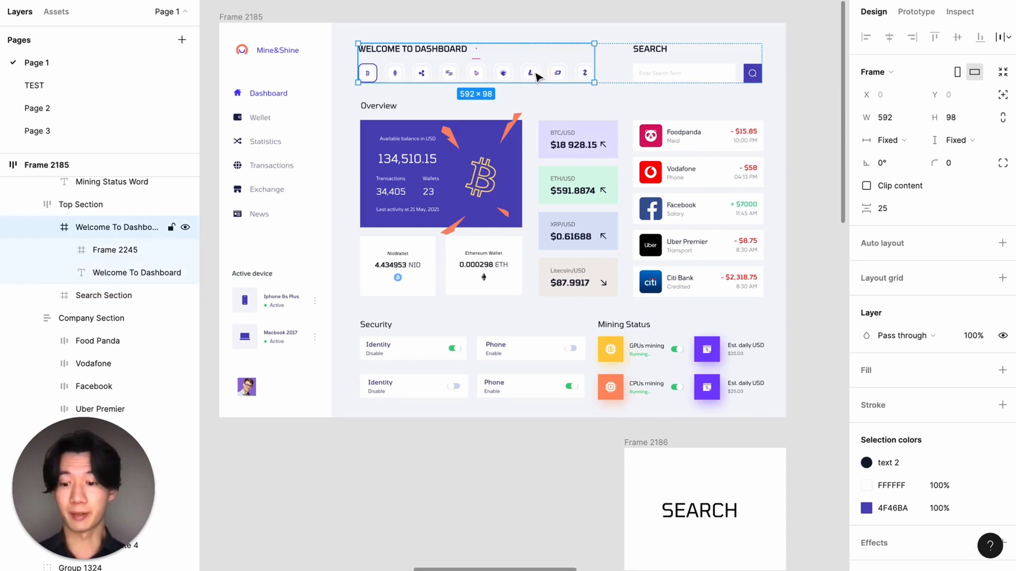
key("shift+a")
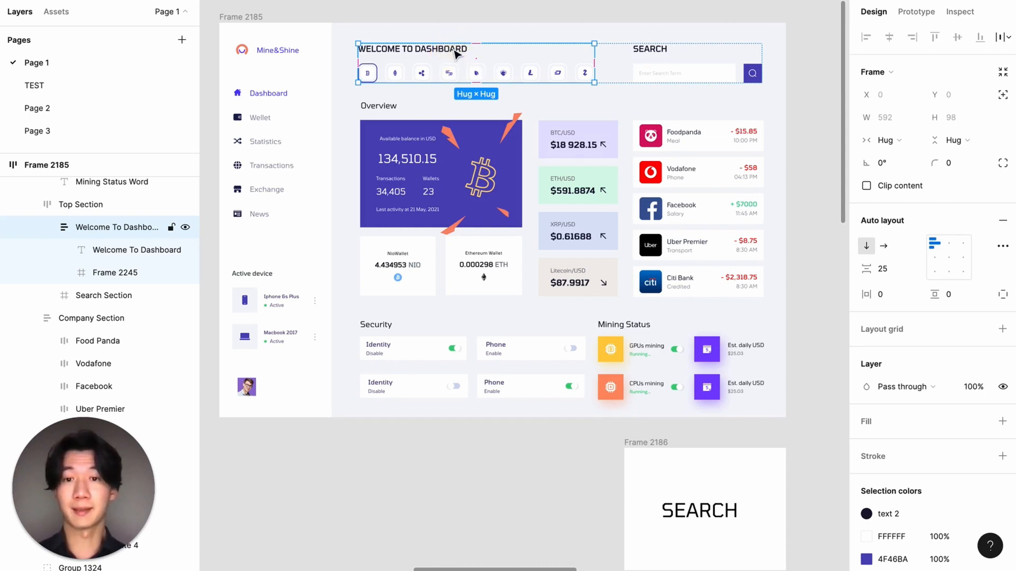
Step: Set the WELCOME TO DASHBOARD heading text to Fill width and Hug height
double_click(475, 56)
left_click(878, 117)
left_click(902, 149)
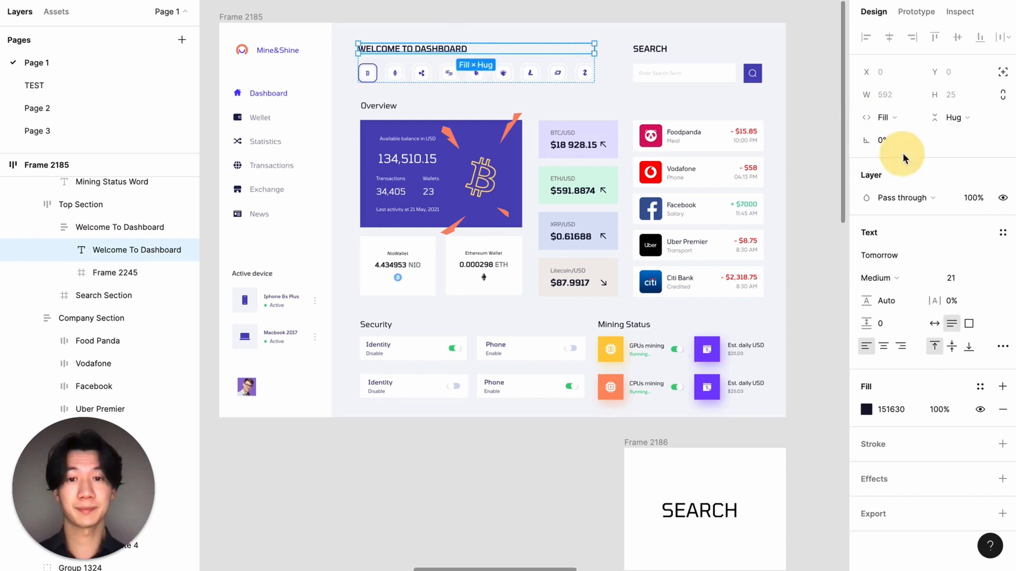
left_click(955, 119)
left_click(940, 122)
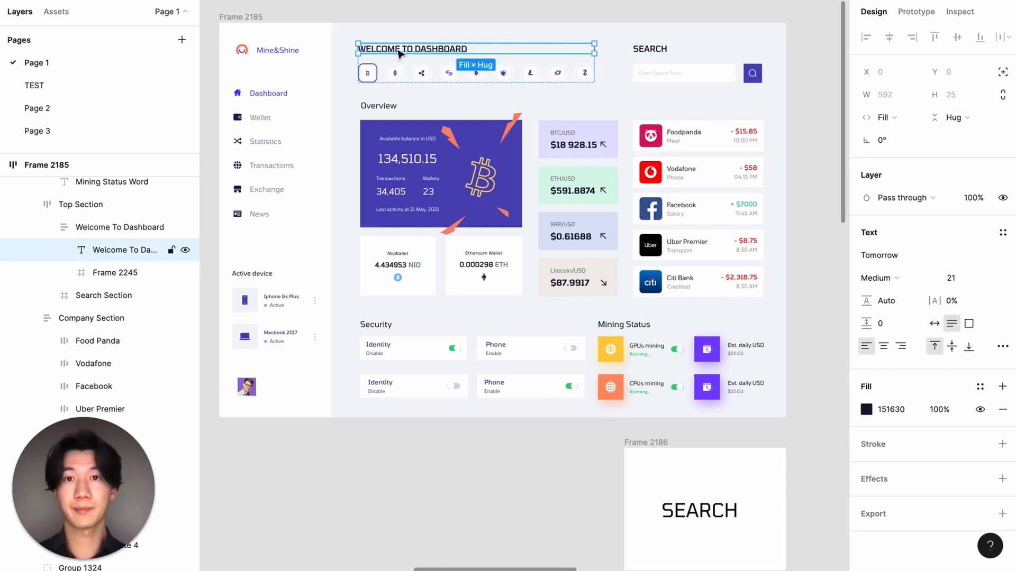
Step: Add horizontal auto layout to the crypto icon row under WELCOME TO DASHBOARD, with Fill width and Hug height
left_click(471, 79)
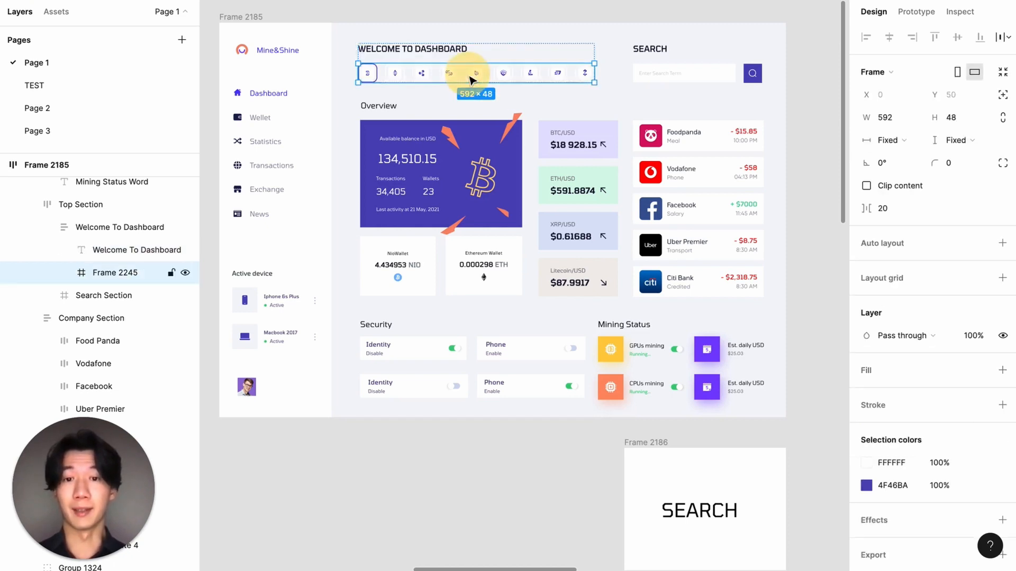
key("shift+a")
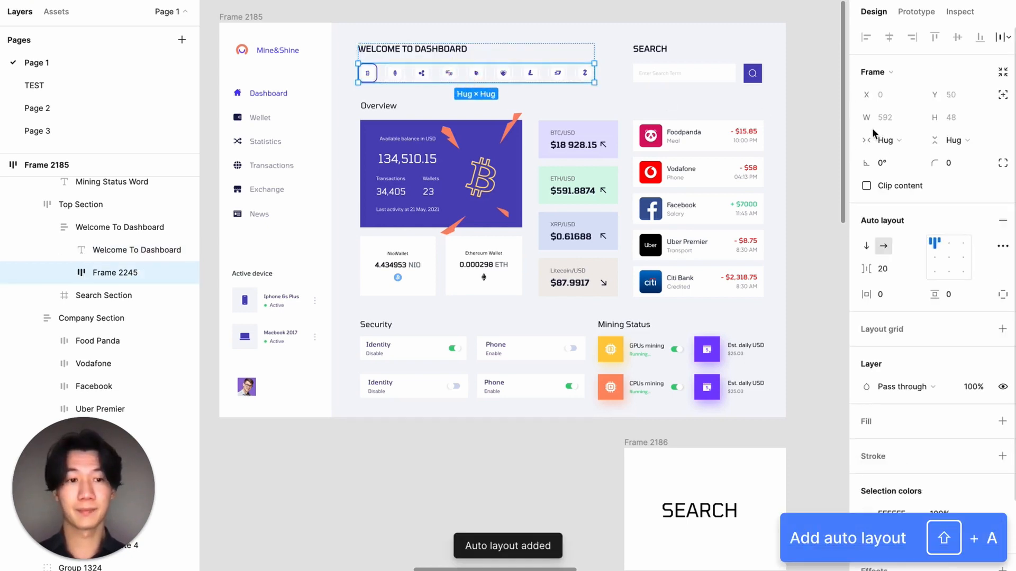
left_click(887, 140)
left_click(899, 155)
left_click(944, 143)
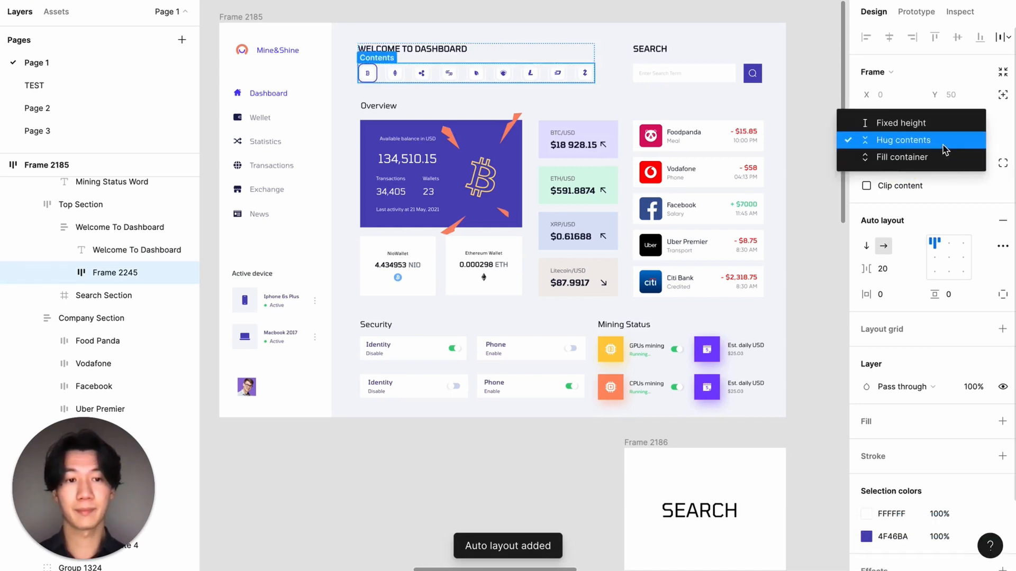
left_click(944, 139)
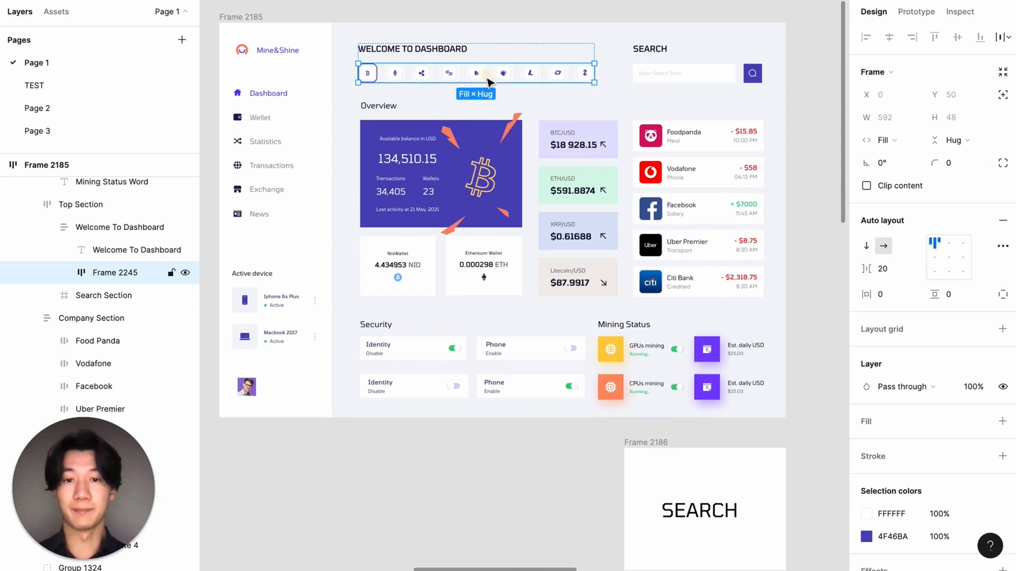
Step: Set the spacing mode of the crypto icon row's auto layout to Space between
left_click(1002, 246)
left_click(817, 367)
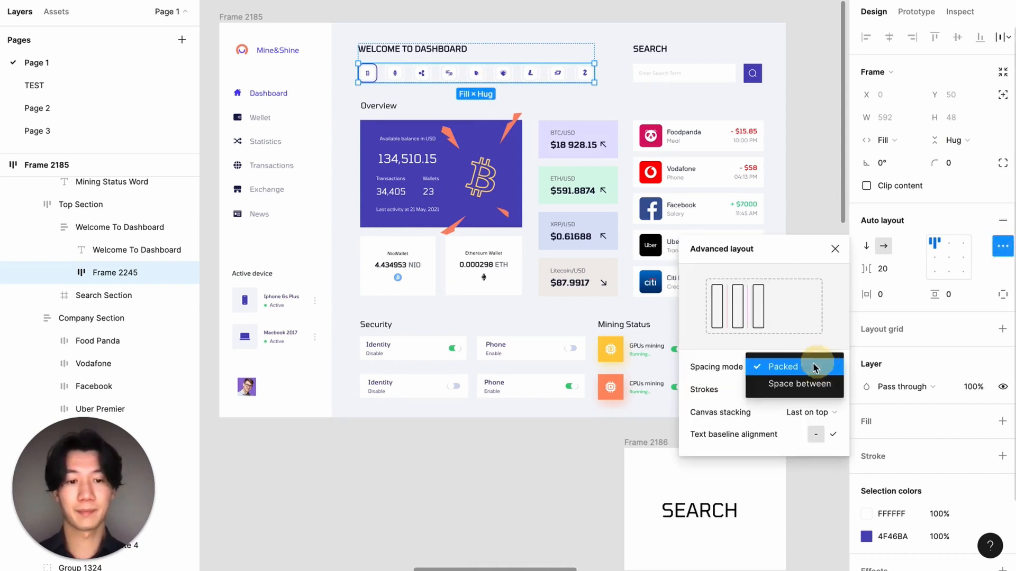
left_click(805, 385)
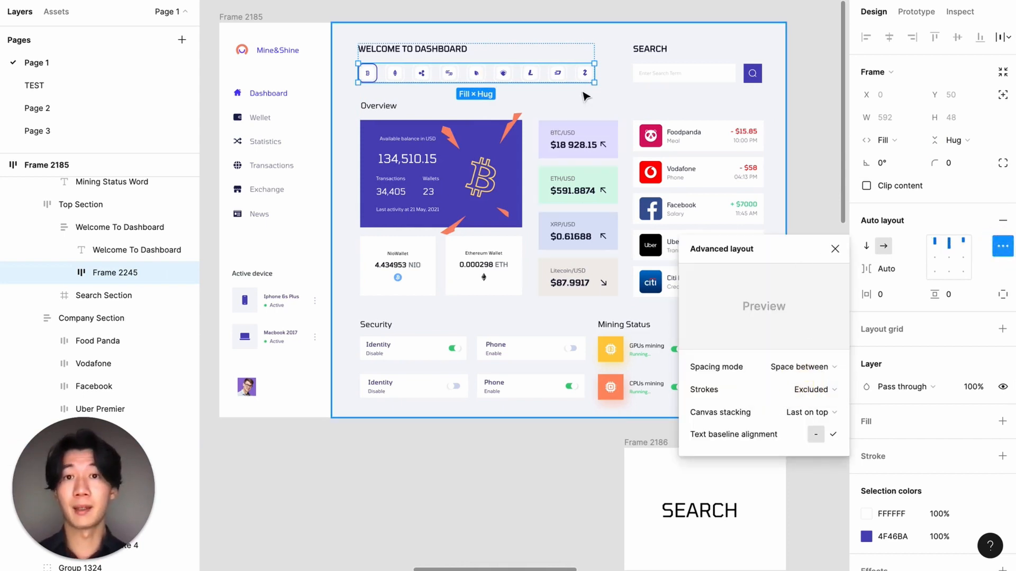
Step: Try narrowing the Welcome To Dashboard frame to test its responsiveness, and undo the resize
left_click(452, 49)
left_click(124, 227)
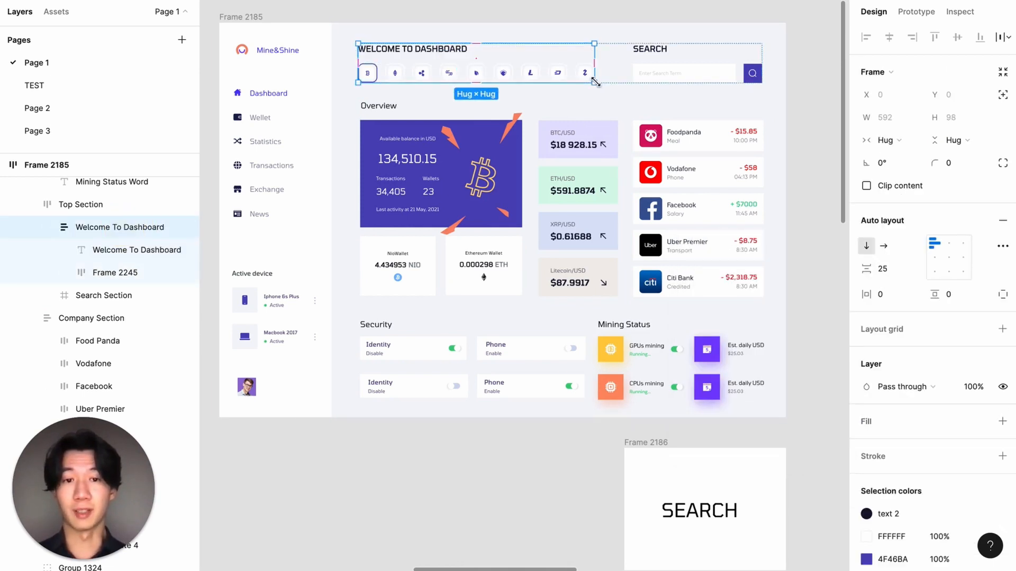
left_click_drag(594, 82, 540, 80)
key("ctrl+z")
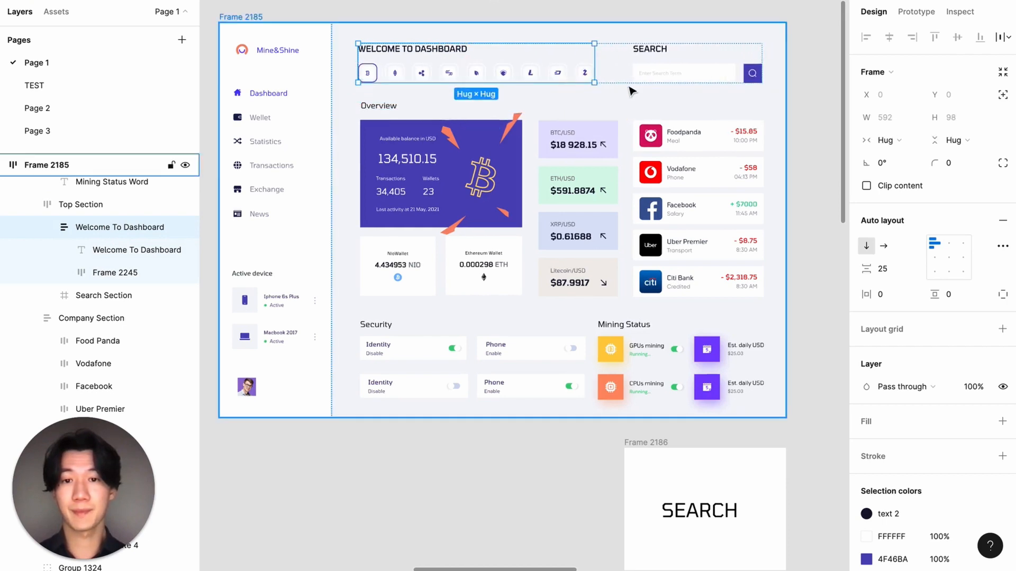
key("ctrl+z")
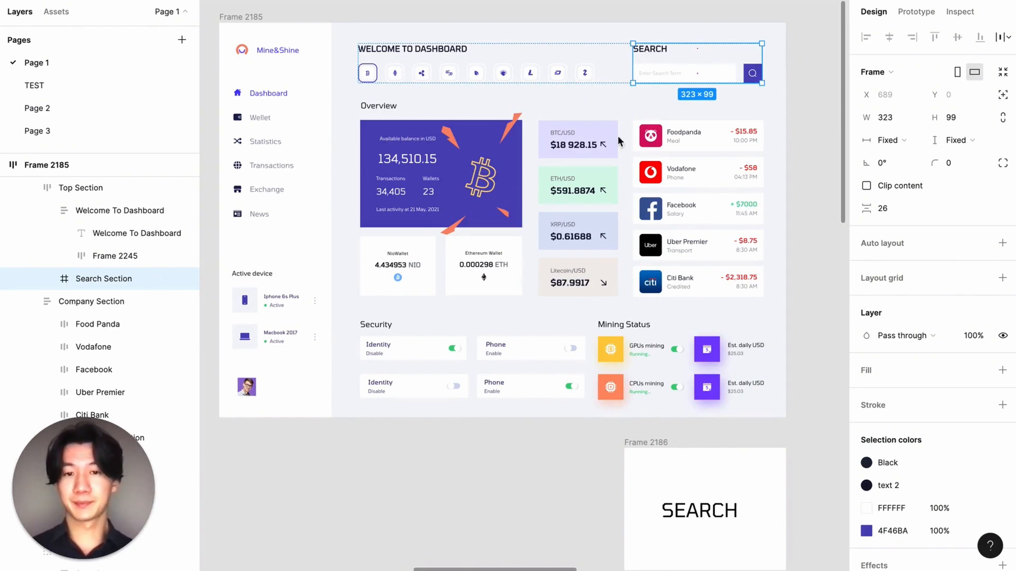
Step: Add vertical auto layout to Search Section and set its SEARCH heading to Fill width
key("shift+a")
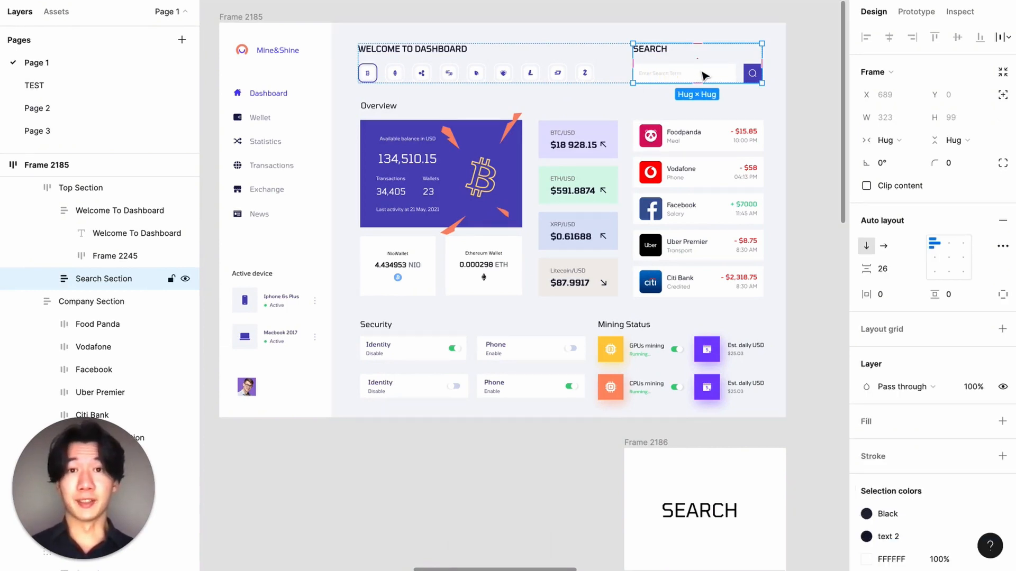
left_click(670, 49)
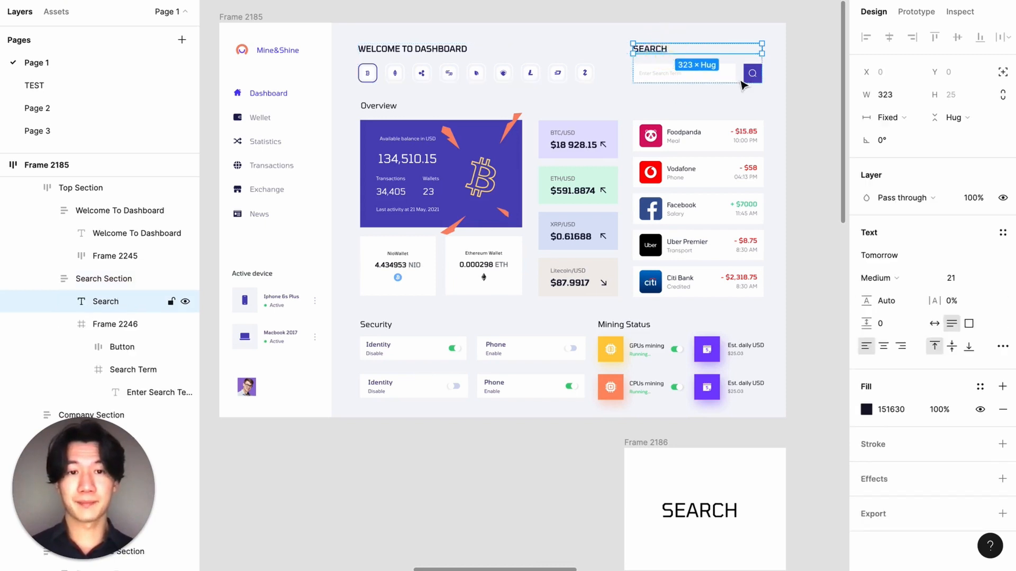
left_click(874, 123)
left_click(890, 152)
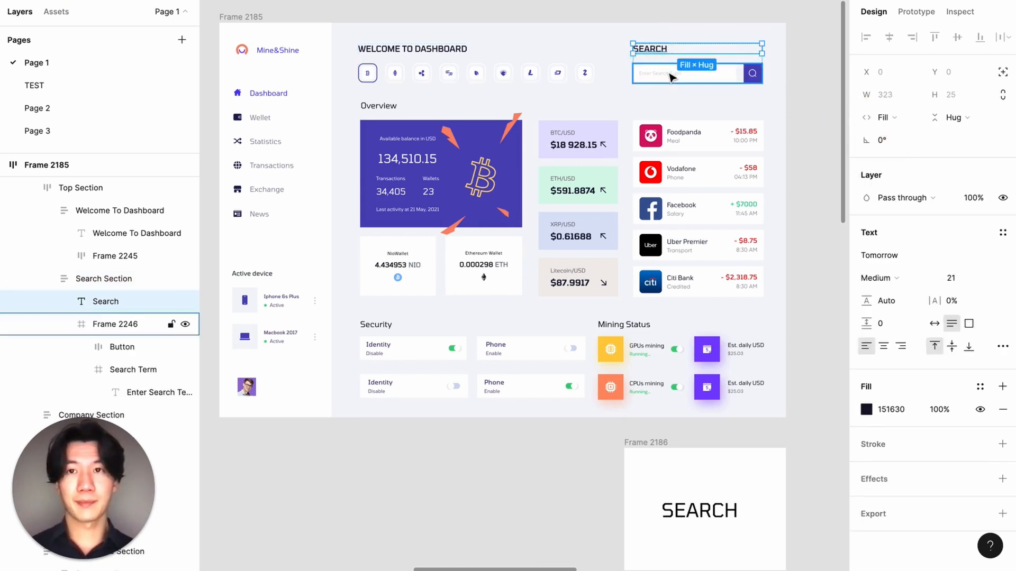
Step: Add horizontal auto layout to the frame holding the search field and button, and set its width to Fill container
left_click(698, 81)
key("shift+a")
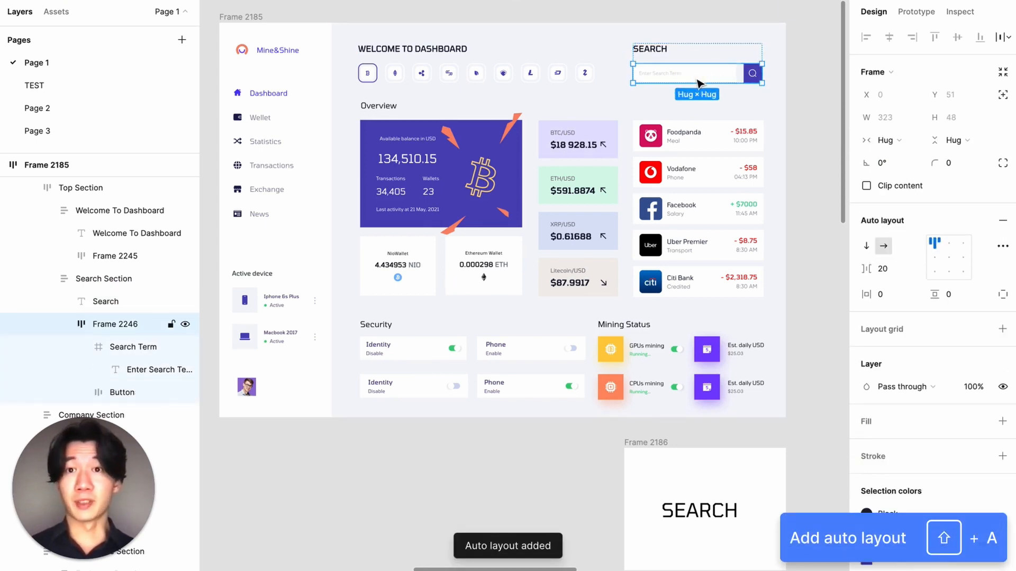
left_click(868, 141)
left_click(873, 157)
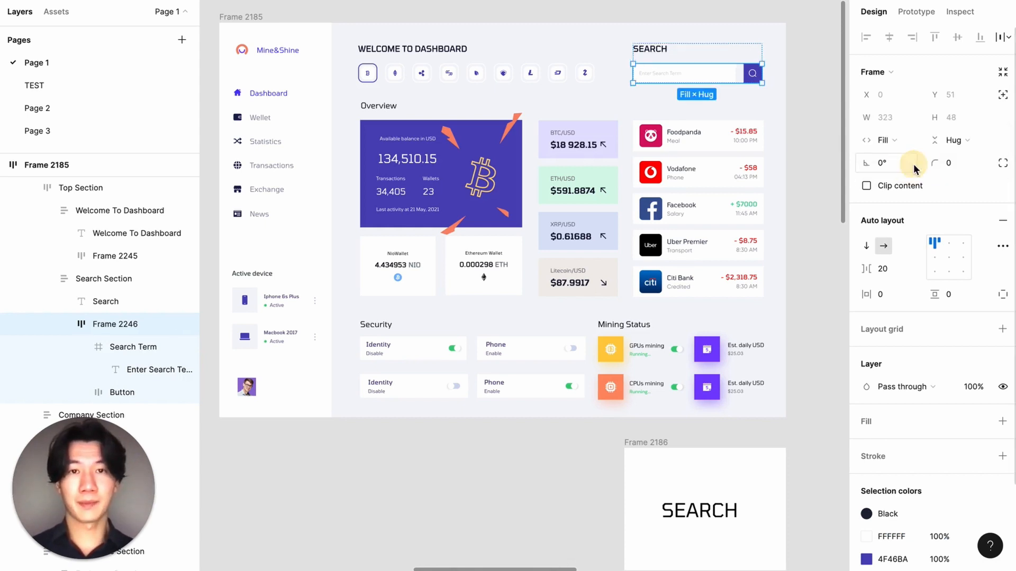
Step: Set the Search Term box beside the search button to Fill container width
left_click(709, 74)
left_click(872, 138)
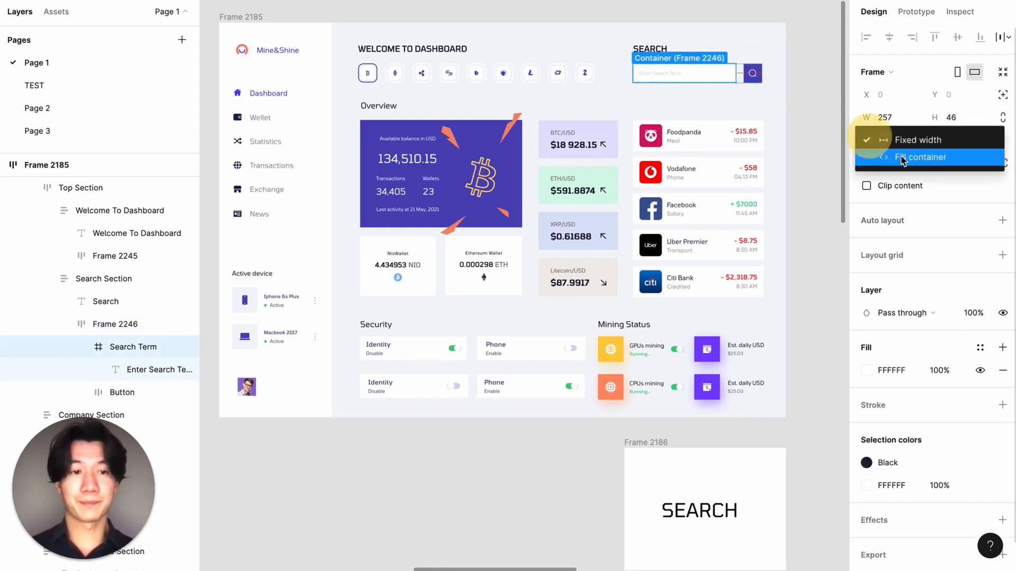
left_click(904, 158)
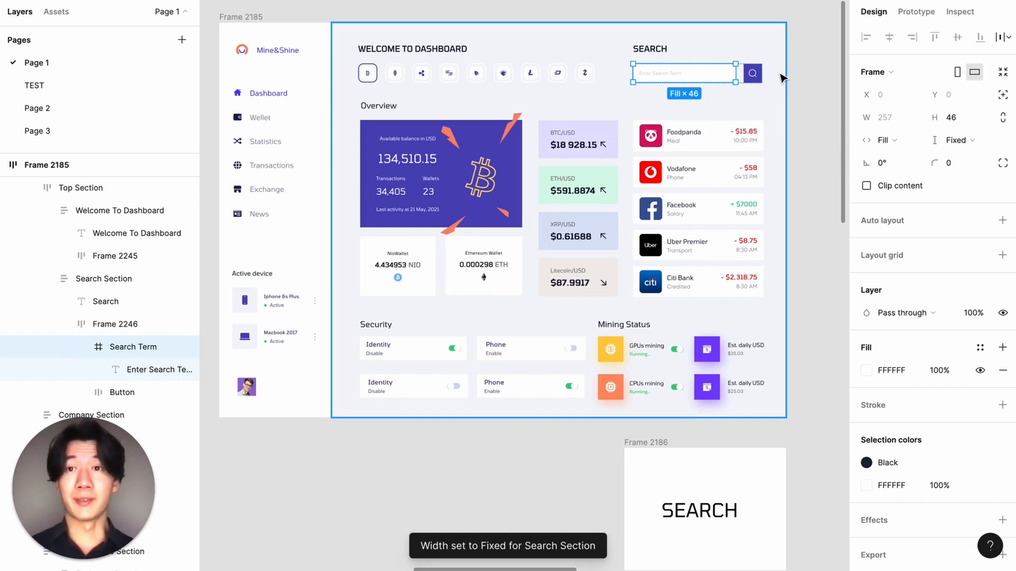
Step: Set the Welcome To Dashboard frame inside Top Section to Fill container width
left_click(688, 63)
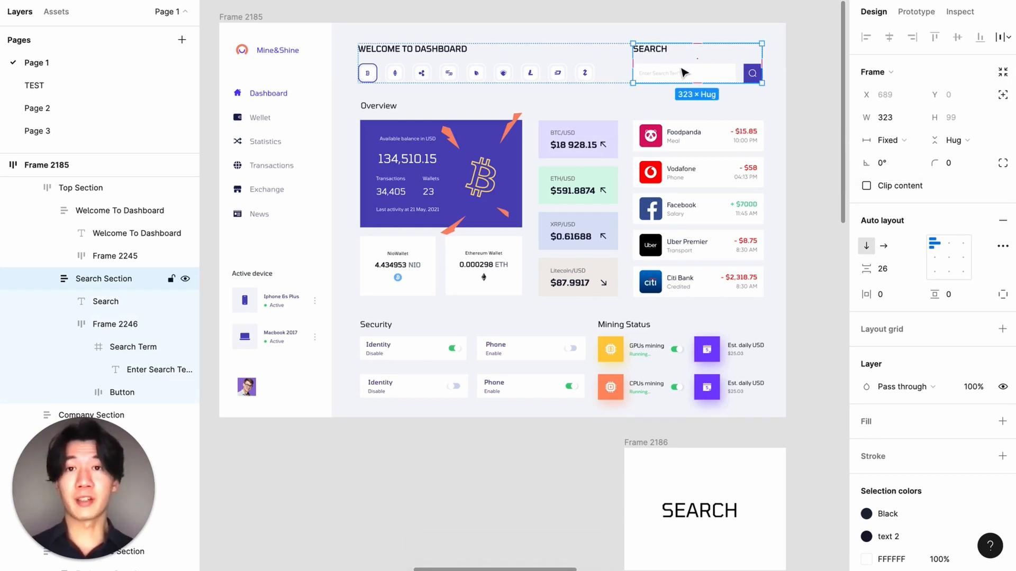
left_click(548, 77)
left_click(859, 139)
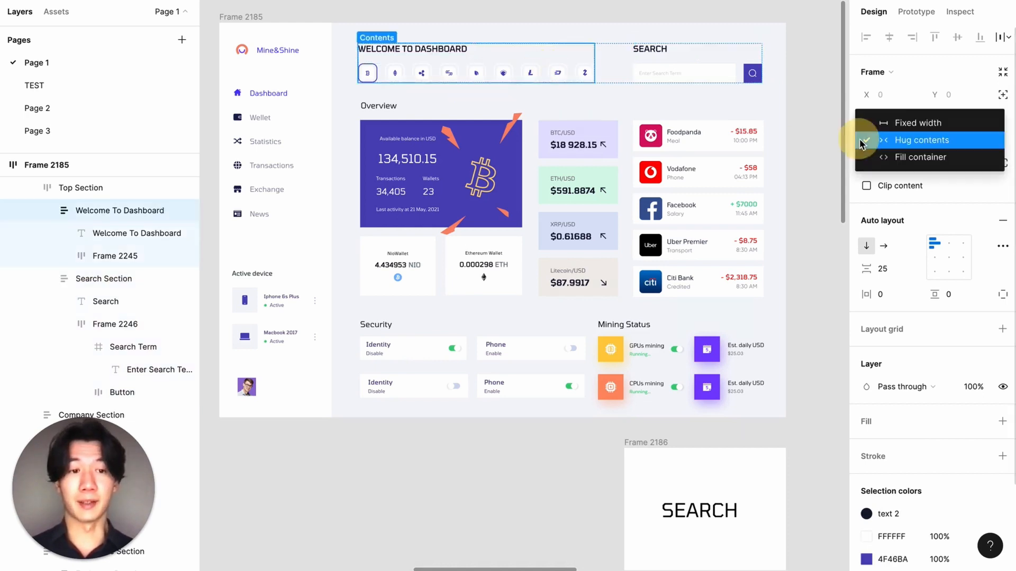
left_click(908, 157)
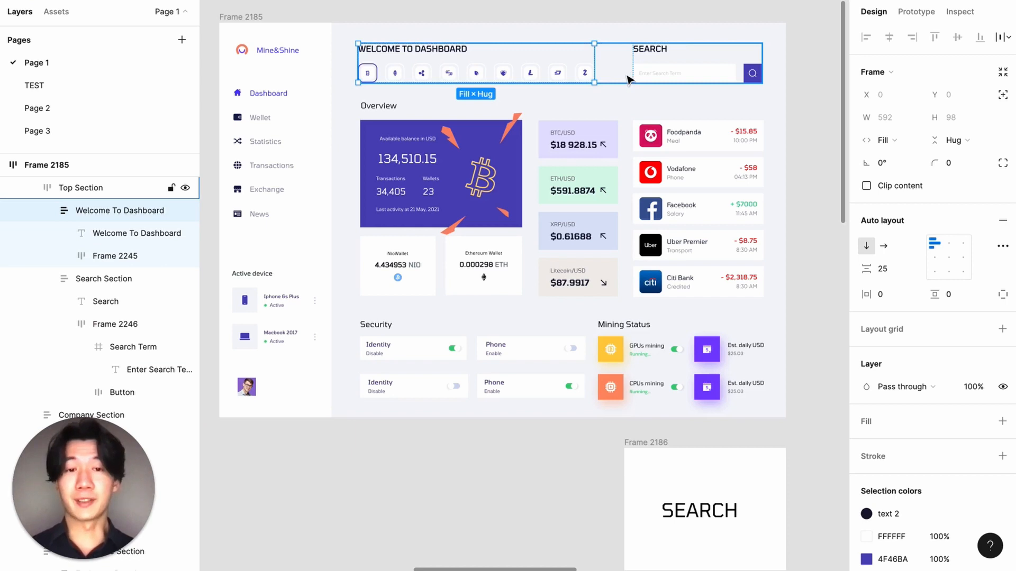
Step: Try narrowing Search Section to about 233 px wide to test the Top Section's responsiveness, and undo the resize
left_click(675, 81)
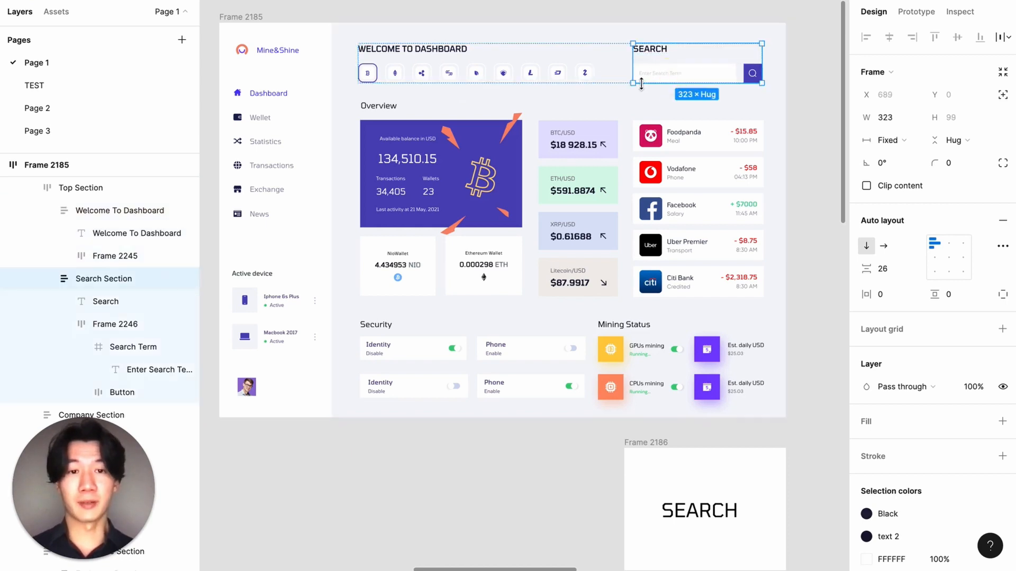
left_click_drag(633, 83, 668, 82)
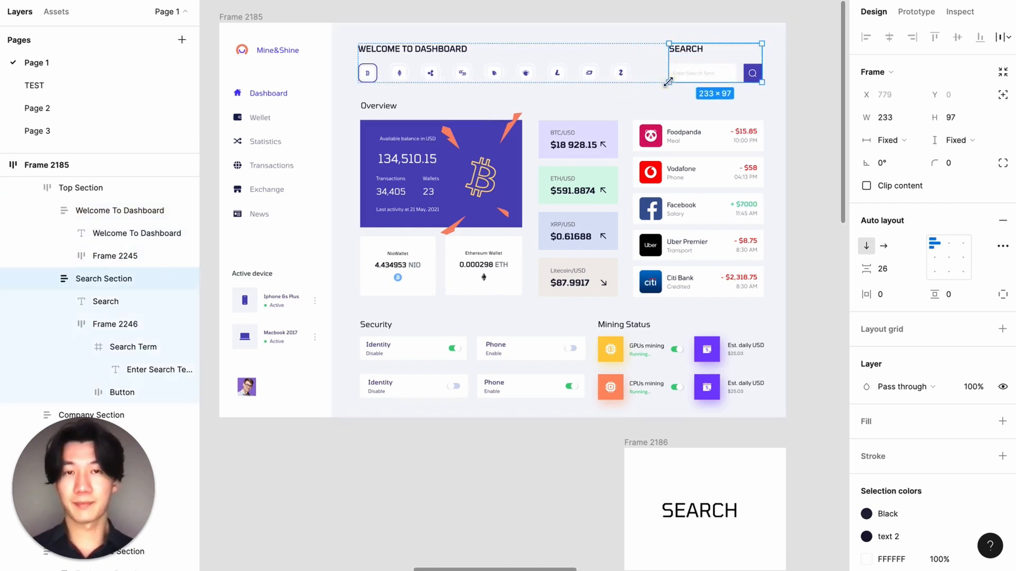
key("ctrl+z")
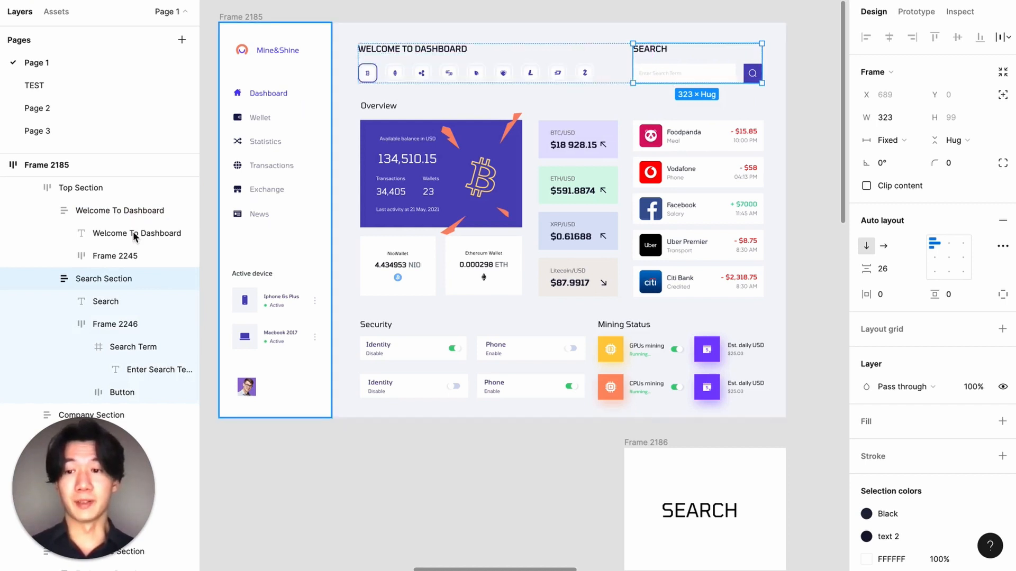
Step: Test how the contents of the Top Section frame respond when the frame is resized
left_click(105, 189)
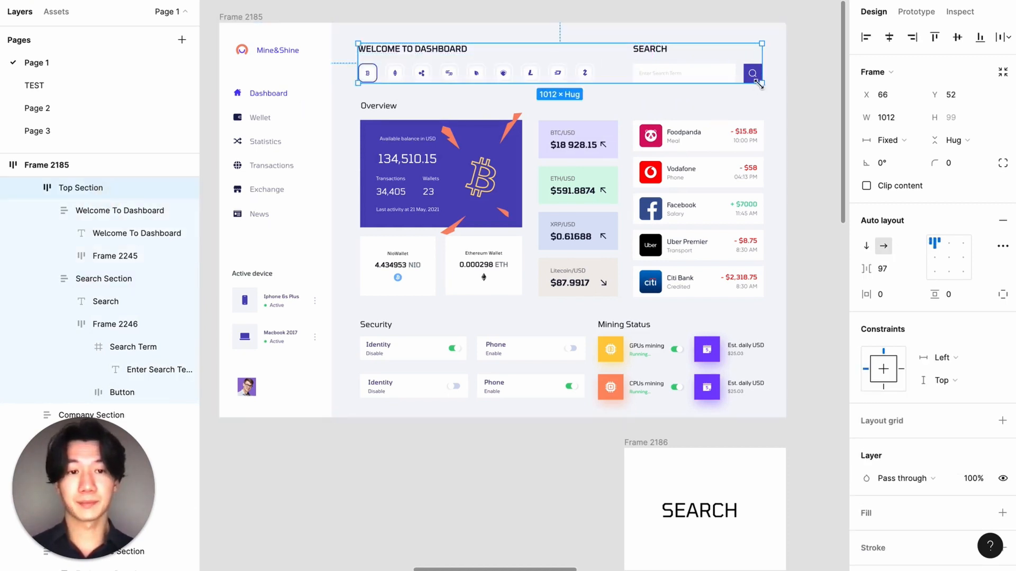
left_click_drag(721, 83, 762, 81)
left_click(826, 170)
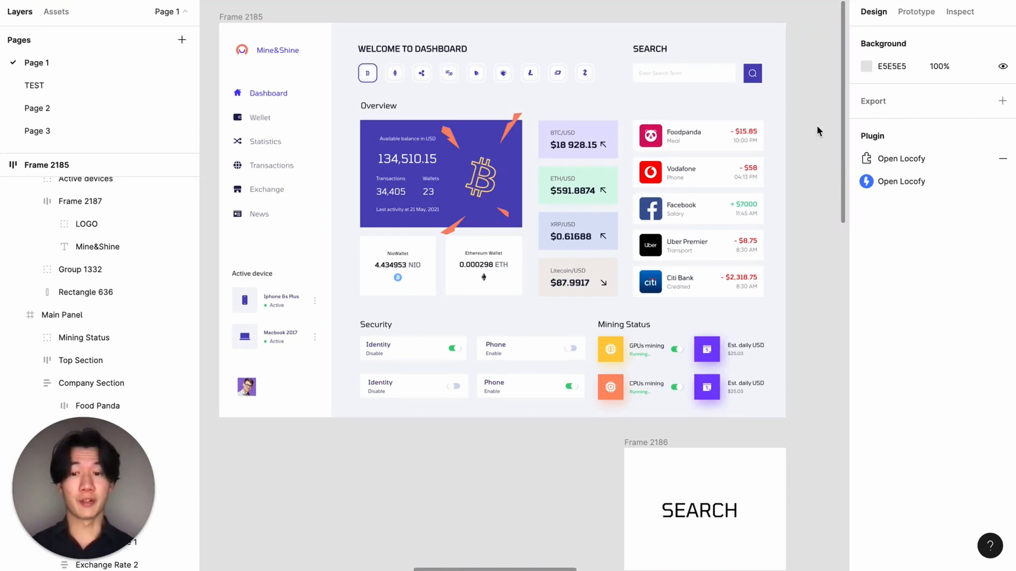
left_click_drag(821, 111, 334, 314)
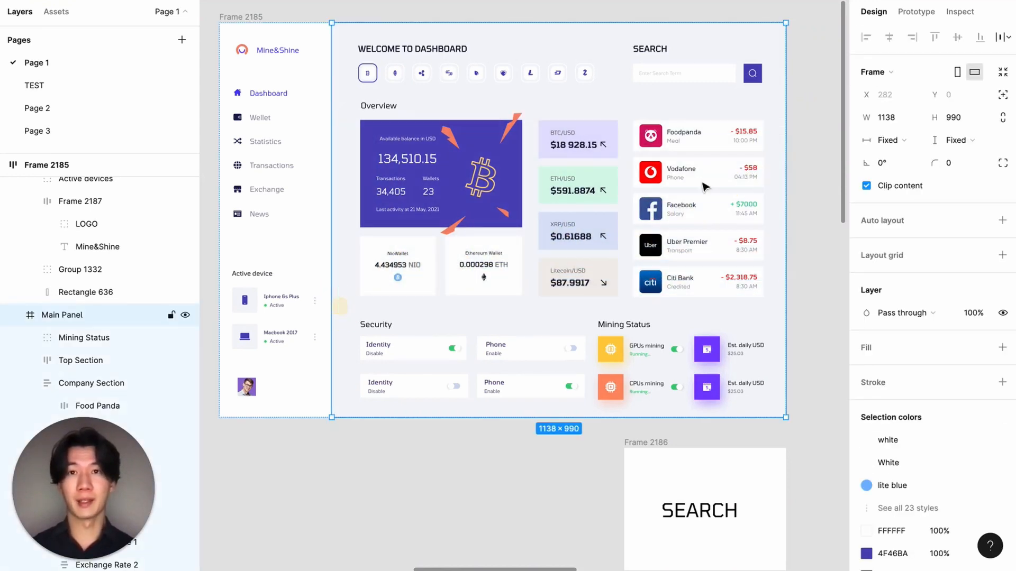
left_click(815, 130)
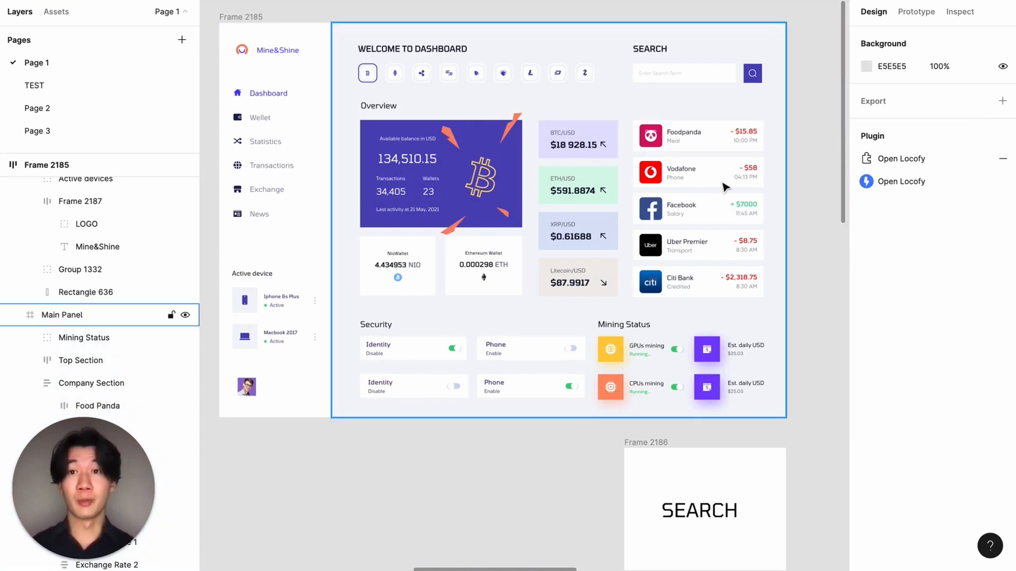
Step: Wrap the exchange rate and company sections in one frame and name it Company and Exchange
left_click(706, 190)
left_click(703, 191)
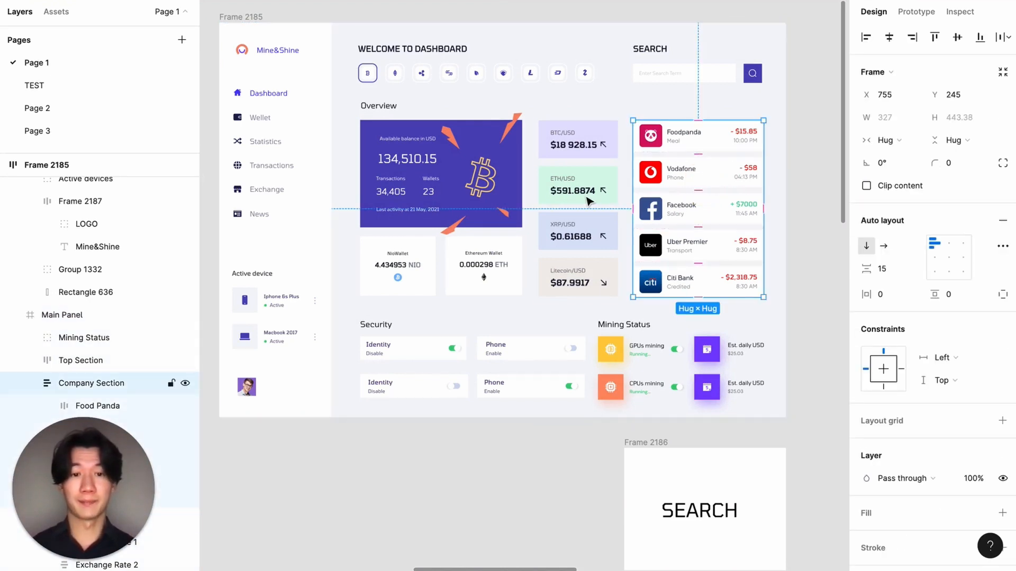
left_click(585, 192)
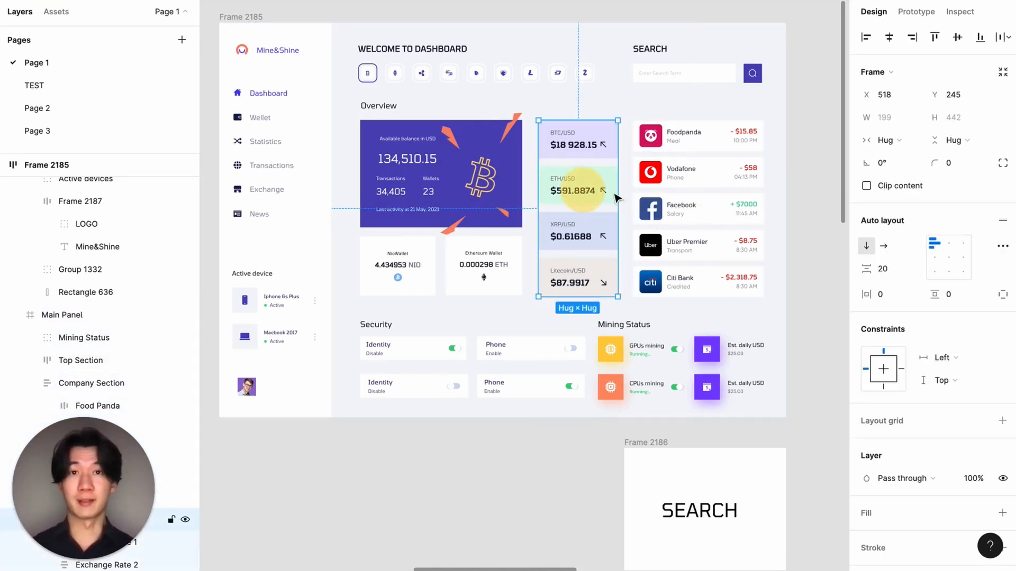
left_click(674, 194)
left_click(595, 182)
left_click(680, 186)
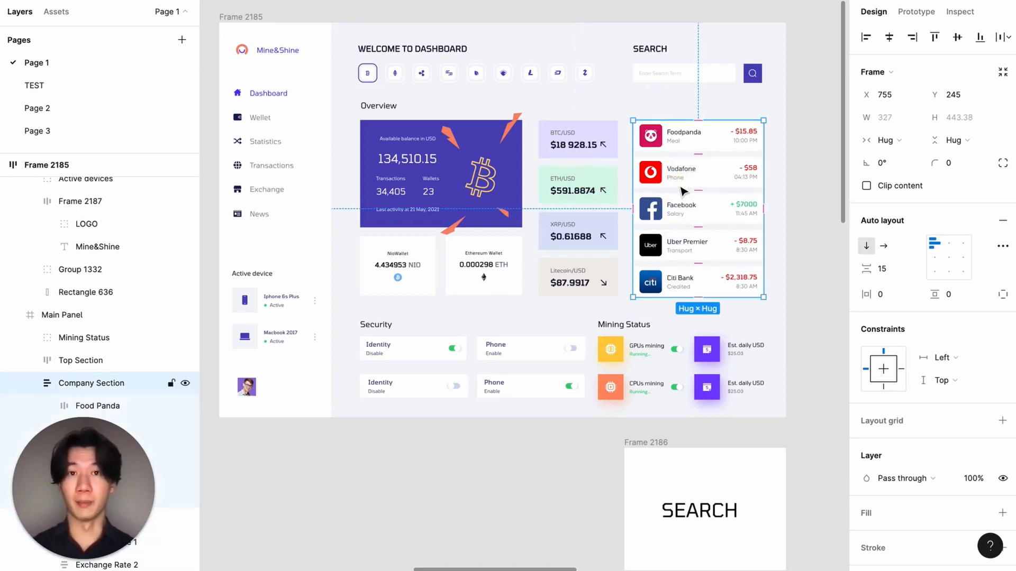
left_click(606, 200)
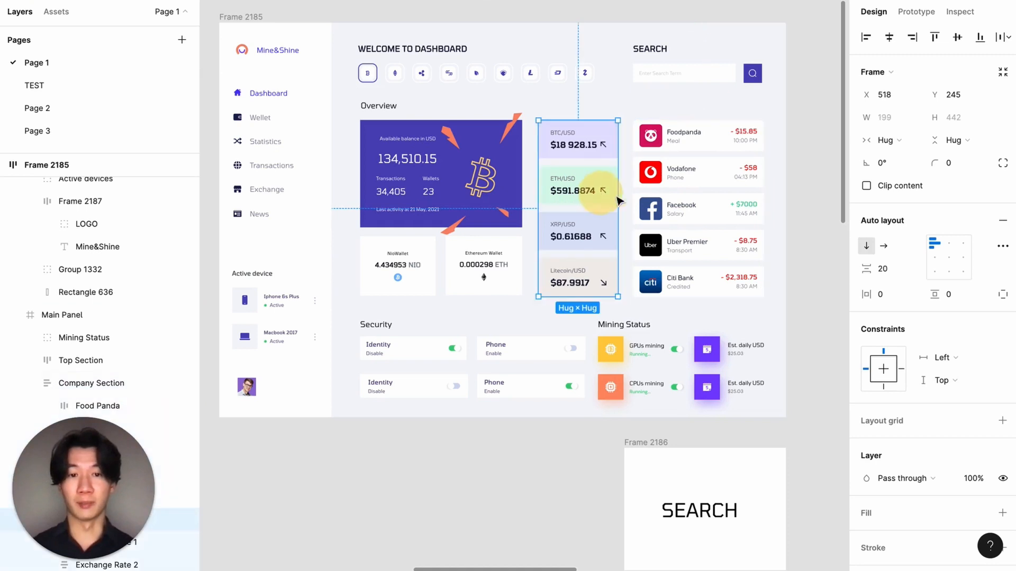
left_click(692, 196, "shift")
key("super+alt+g")
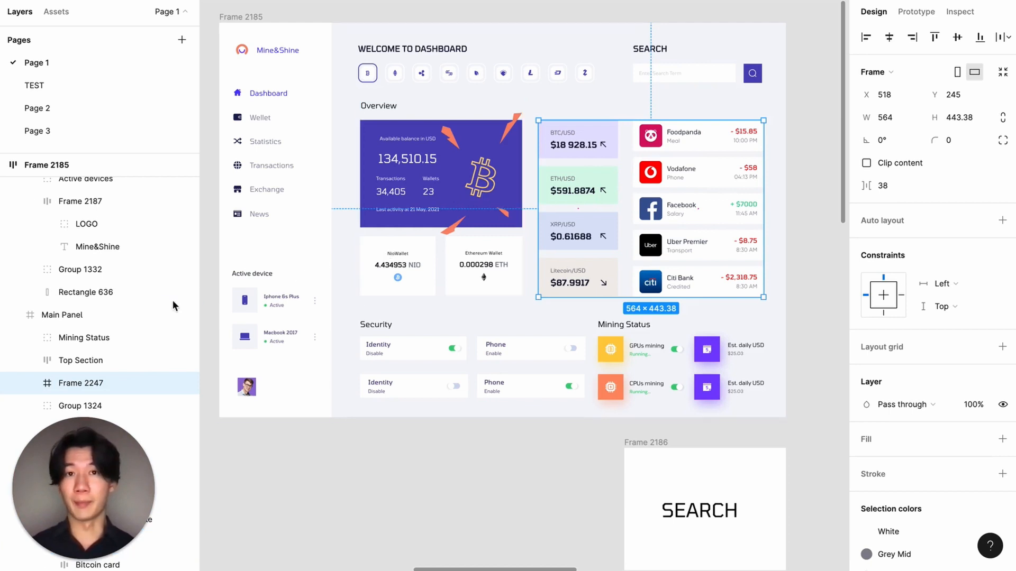
double_click(101, 387)
type("Company and Exchange")
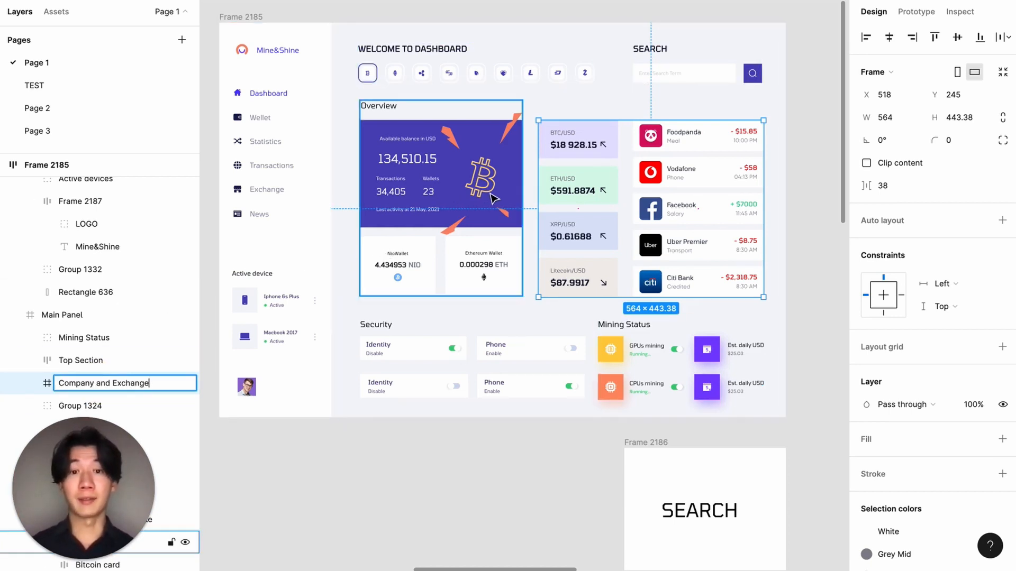
Step: Wrap the Overview and Company and Exchange frames in one frame and name it Middle Section
left_click(440, 197)
left_click(650, 207, "shift")
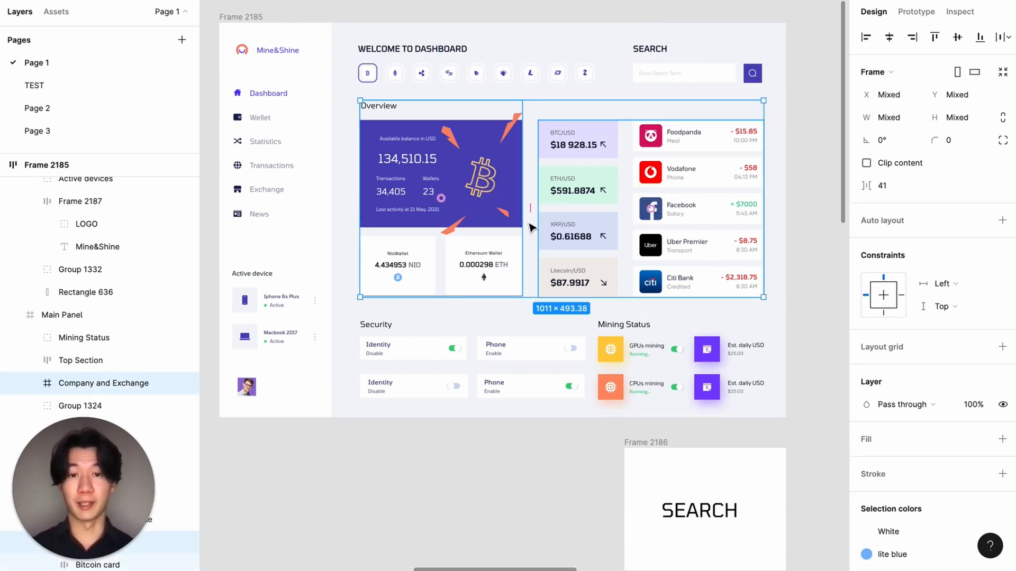
key("ctrl+alt+g")
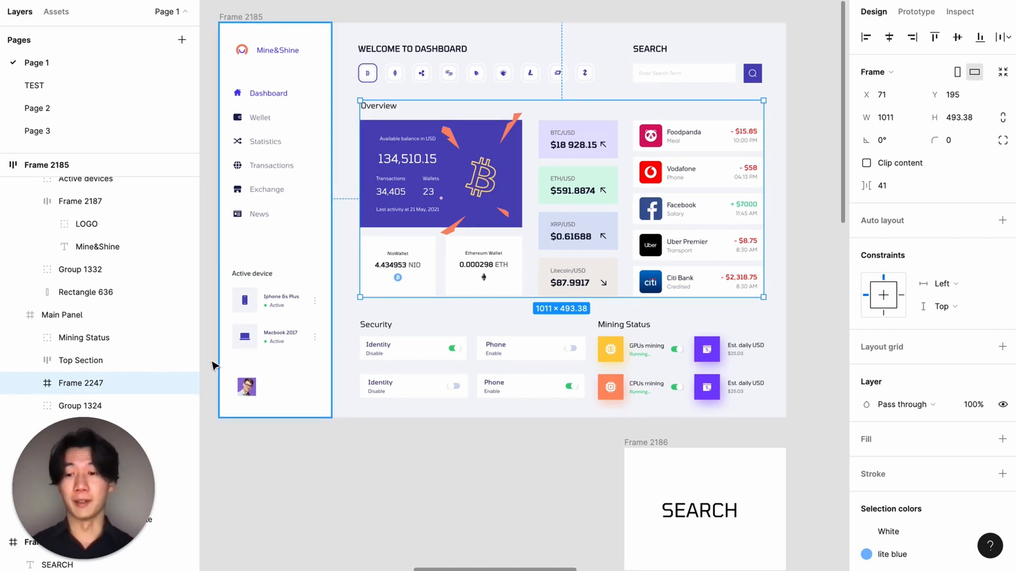
double_click(100, 387)
type("Middle Sectopm")
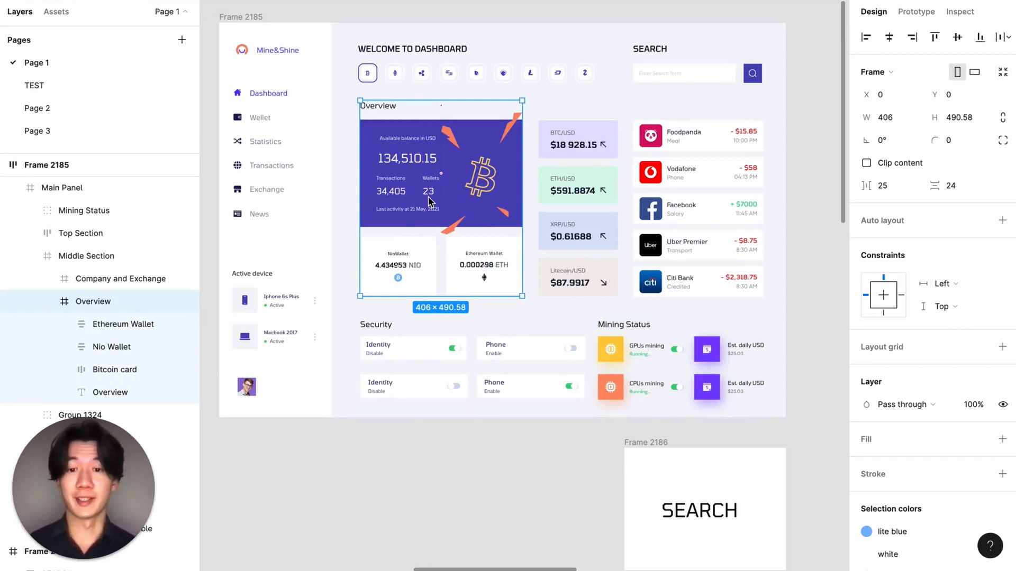
Step: Wrap the Nio Wallet and Ethereum Wallet cards in one frame and name it Wallet Section
double_click(416, 268)
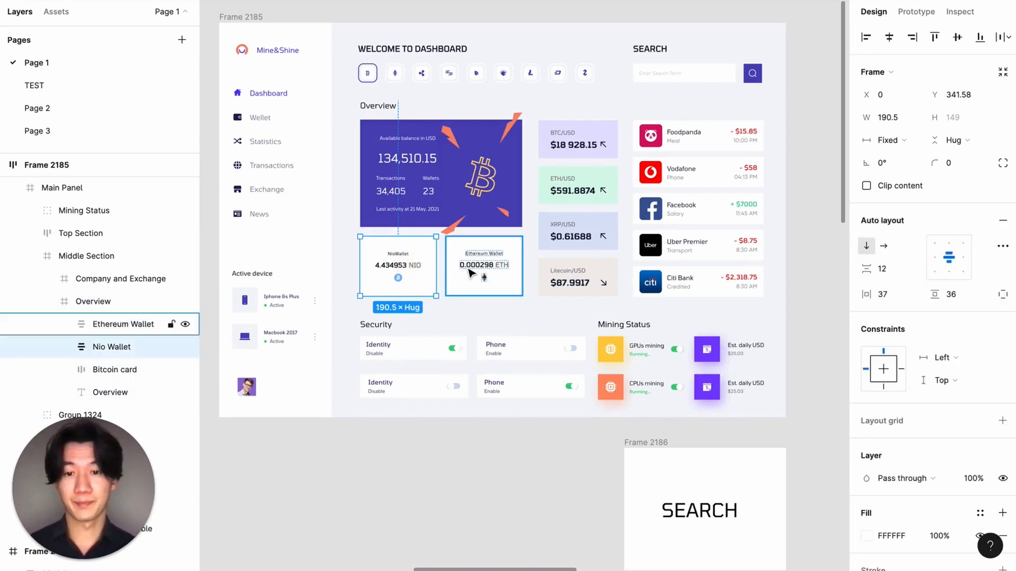
left_click(479, 270, "shift")
key("ctrl+alt+g")
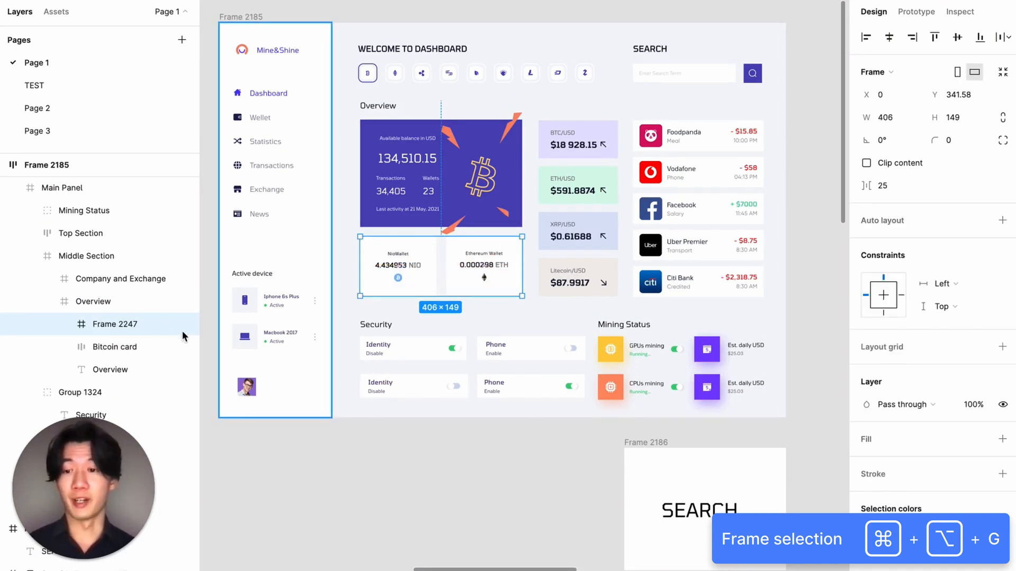
double_click(122, 324)
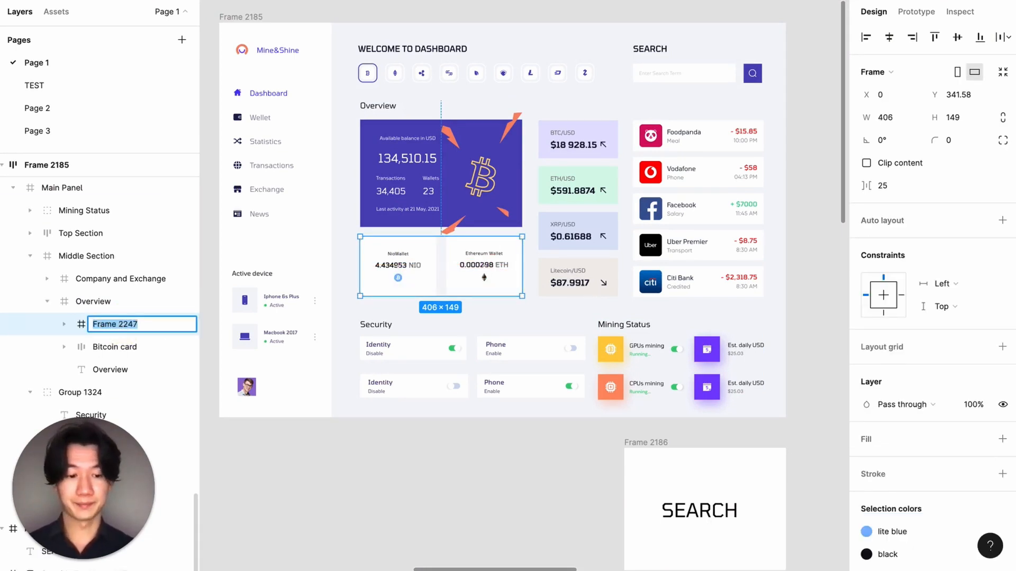
type("Wallet Section")
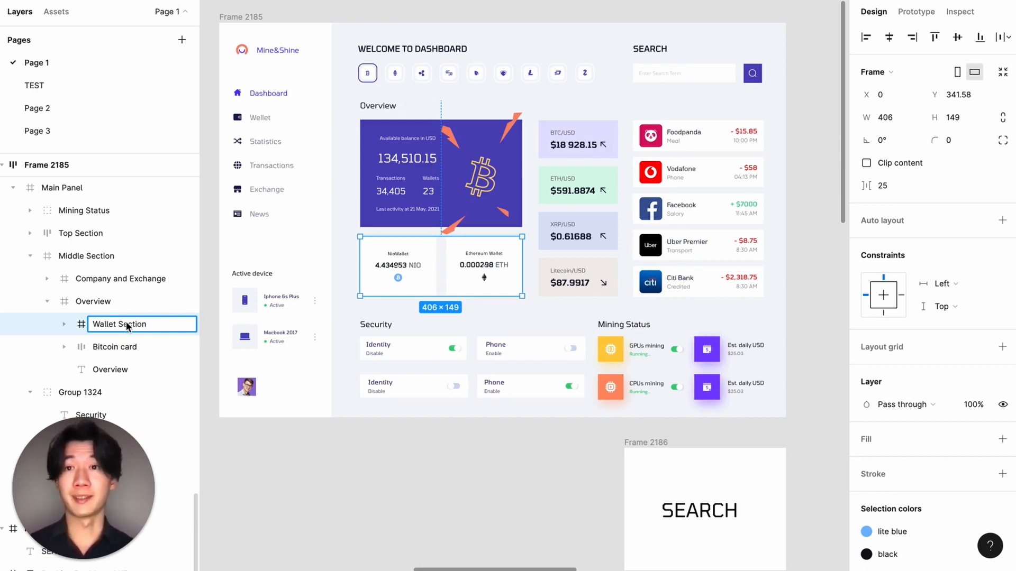
Step: Add auto layout to the Overview frame and set its horizontal resizing to Fixed width
left_click(109, 307)
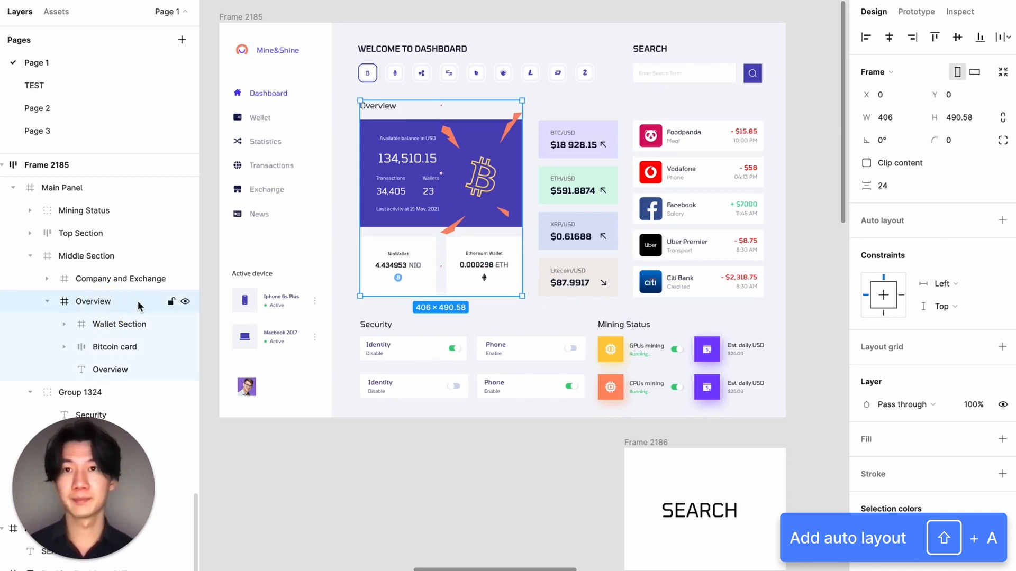
key("shift+a")
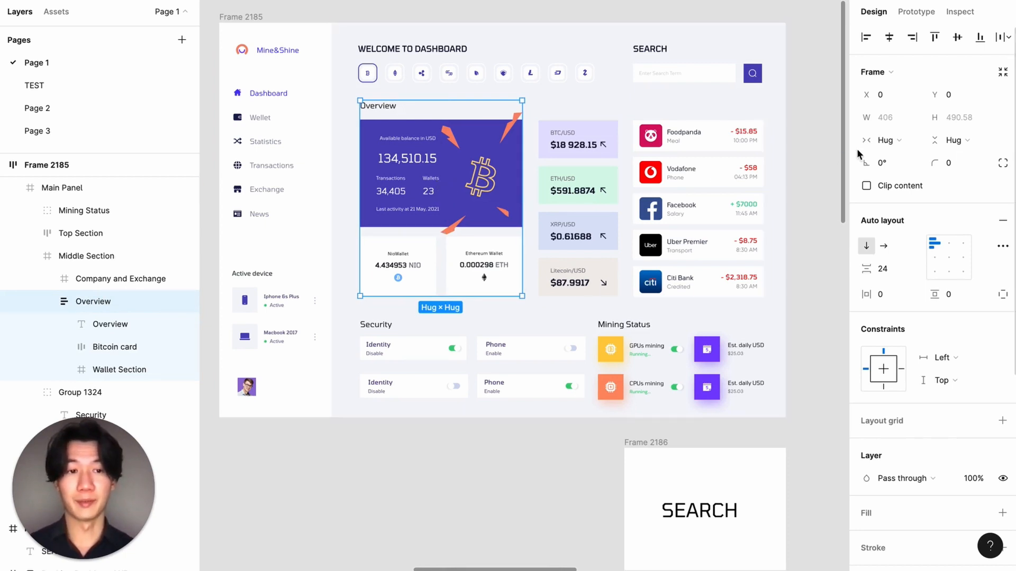
left_click(884, 140)
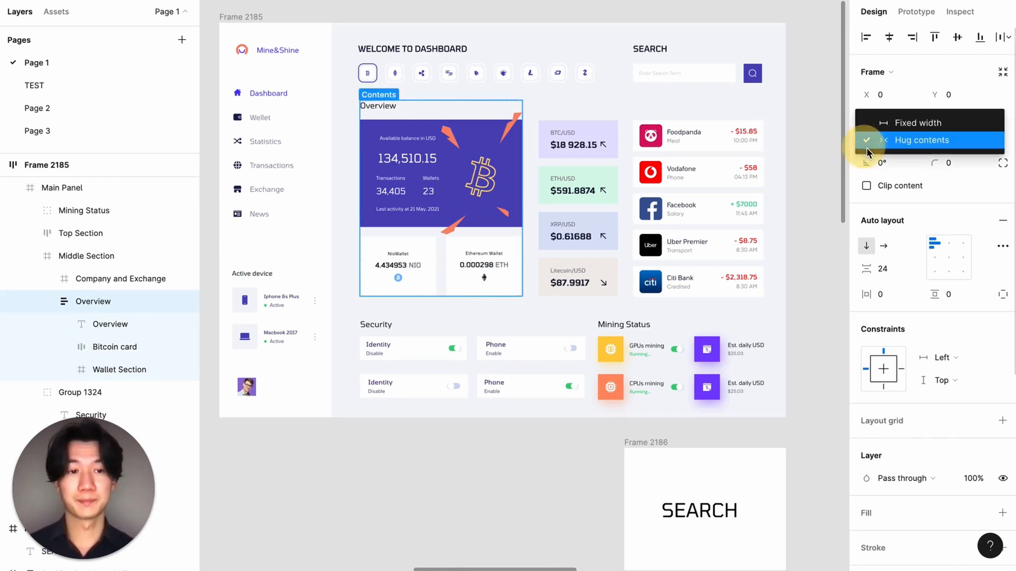
left_click(903, 124)
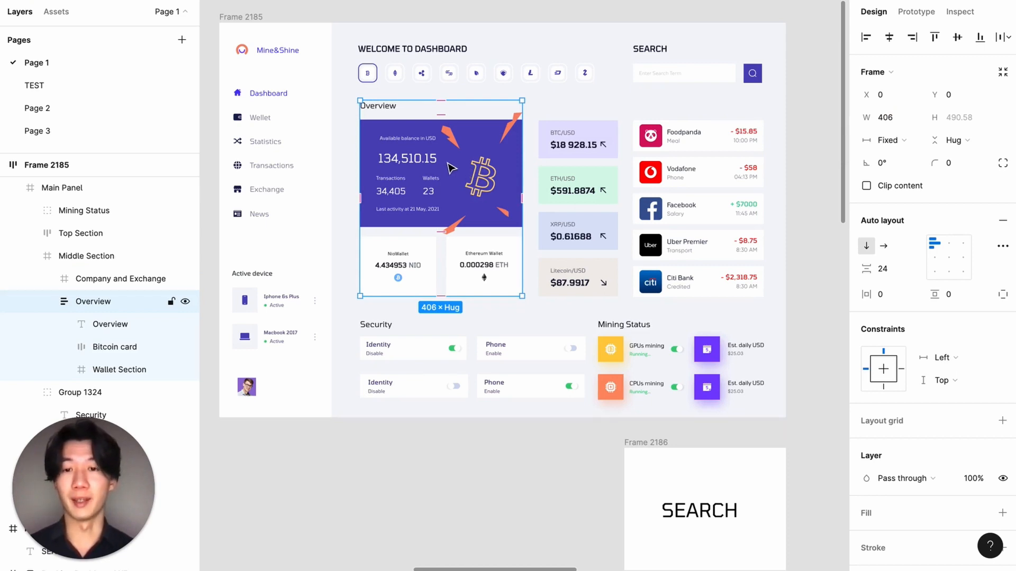
Step: Set the Overview heading text and the Bitcoin card to Fill container horizontally
left_click(387, 107)
left_click(391, 108)
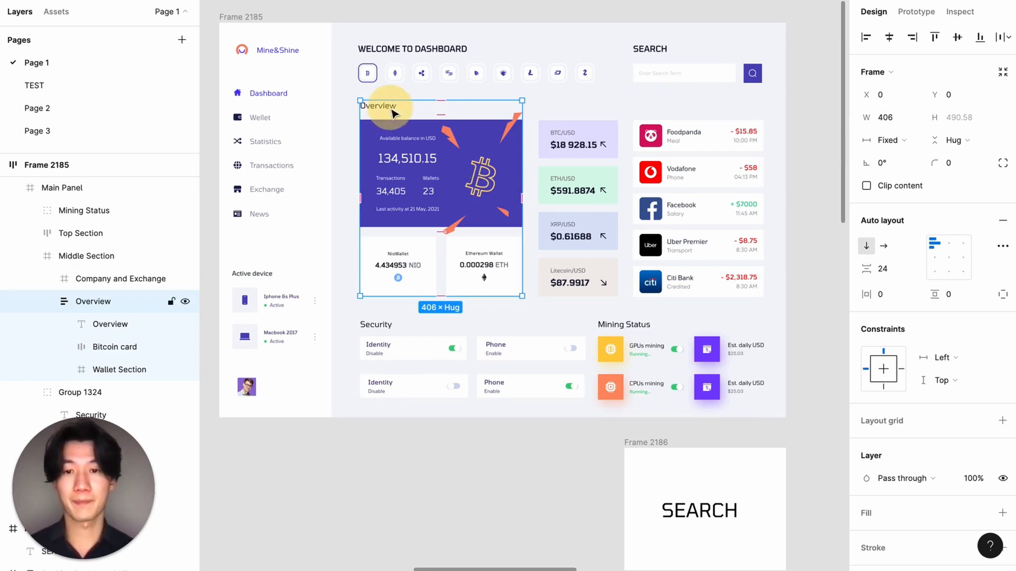
left_click(886, 118)
left_click(894, 150)
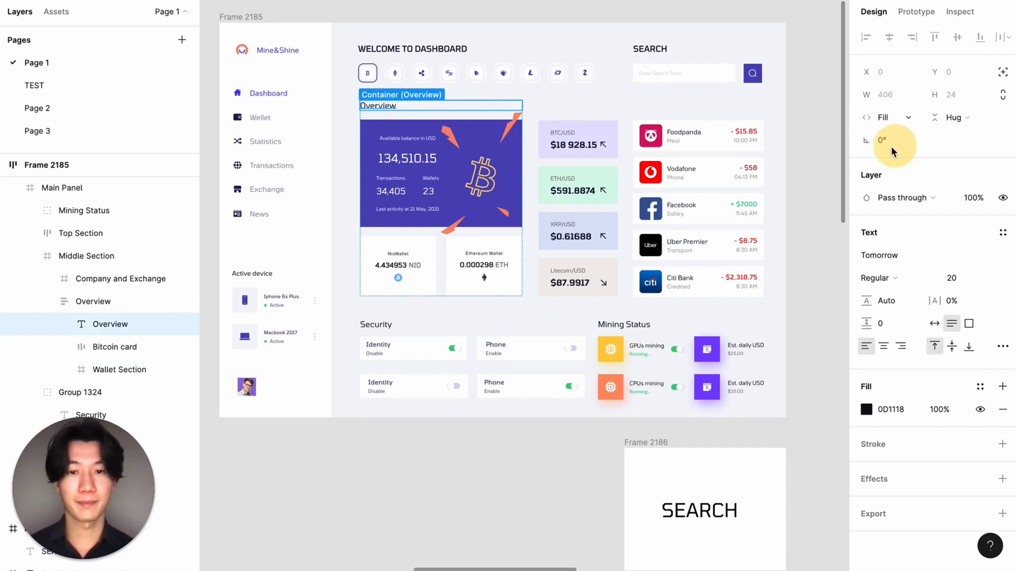
left_click(115, 346)
left_click(881, 139)
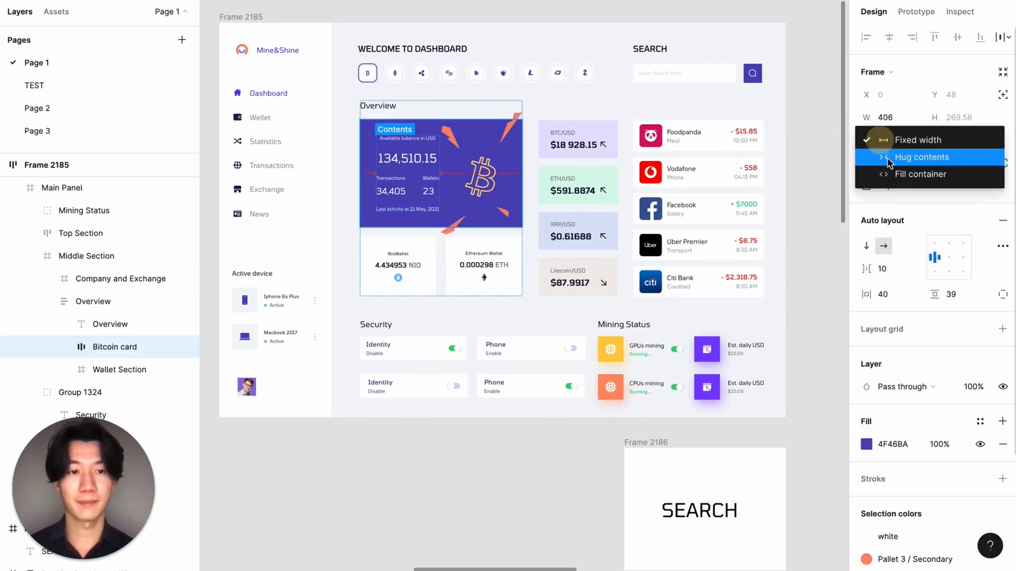
left_click(894, 174)
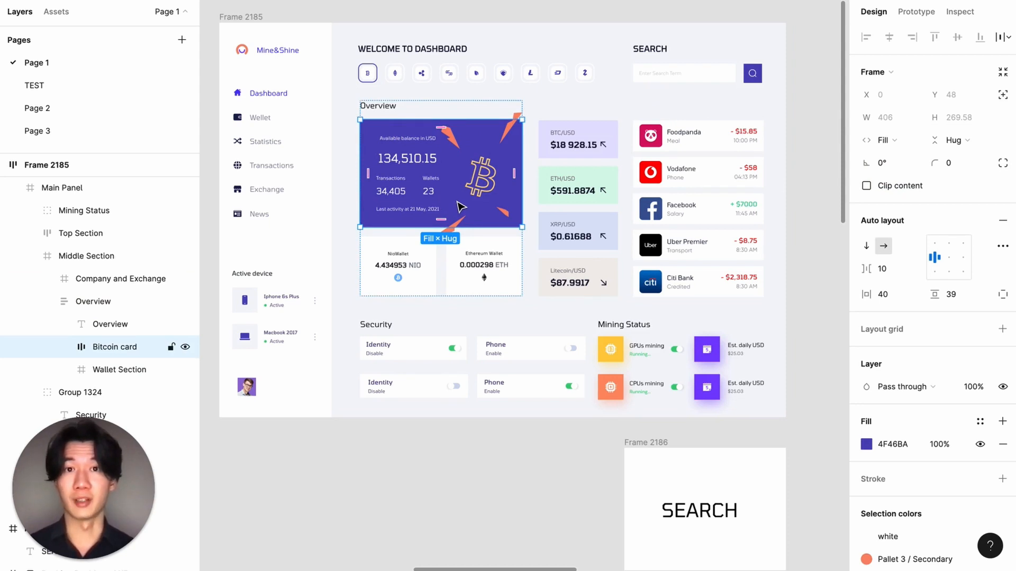
Step: Add auto layout to the Wallet Section and set its horizontal resizing to Fill container
left_click(446, 271)
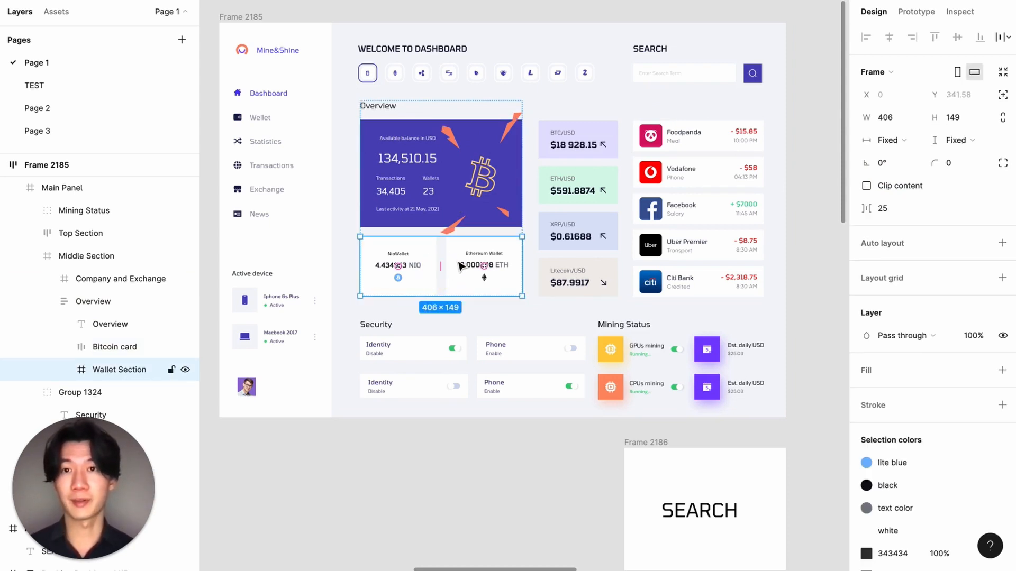
key("shift+a")
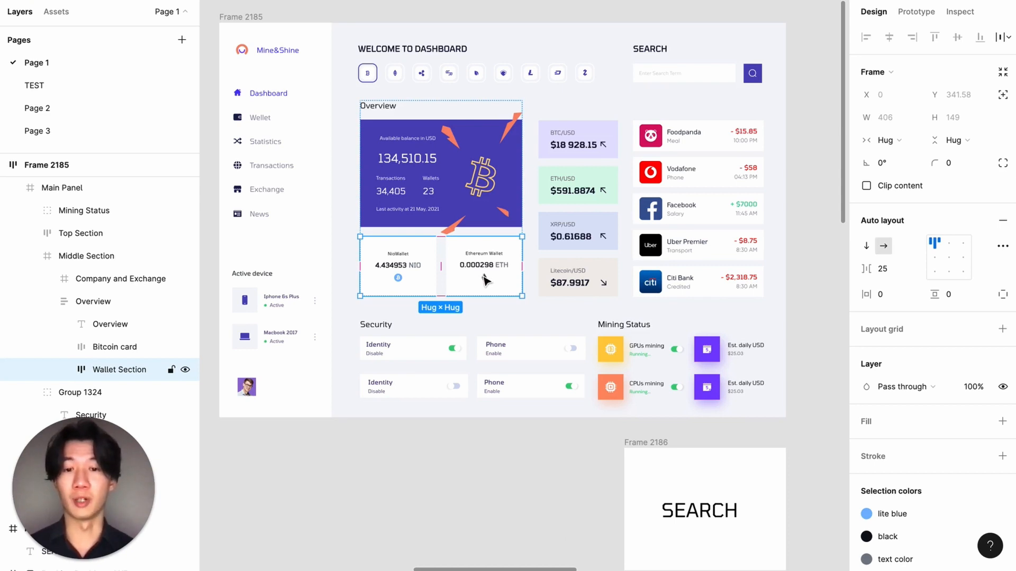
left_click(899, 140)
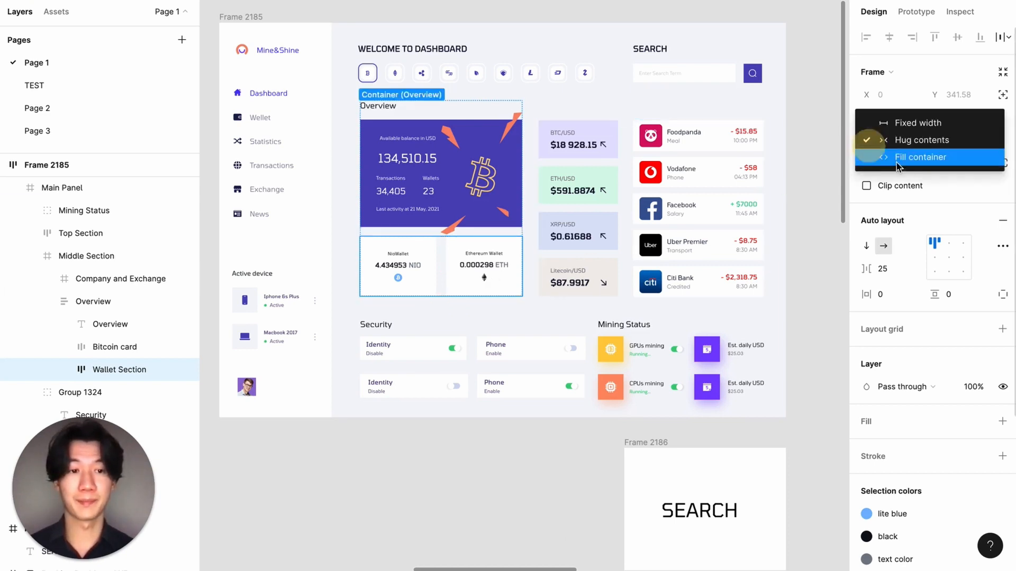
left_click(901, 157)
Step: Set the horizontal resizing of both the Nio Wallet and Ethereum Wallet cards to Fill container
left_click(420, 280)
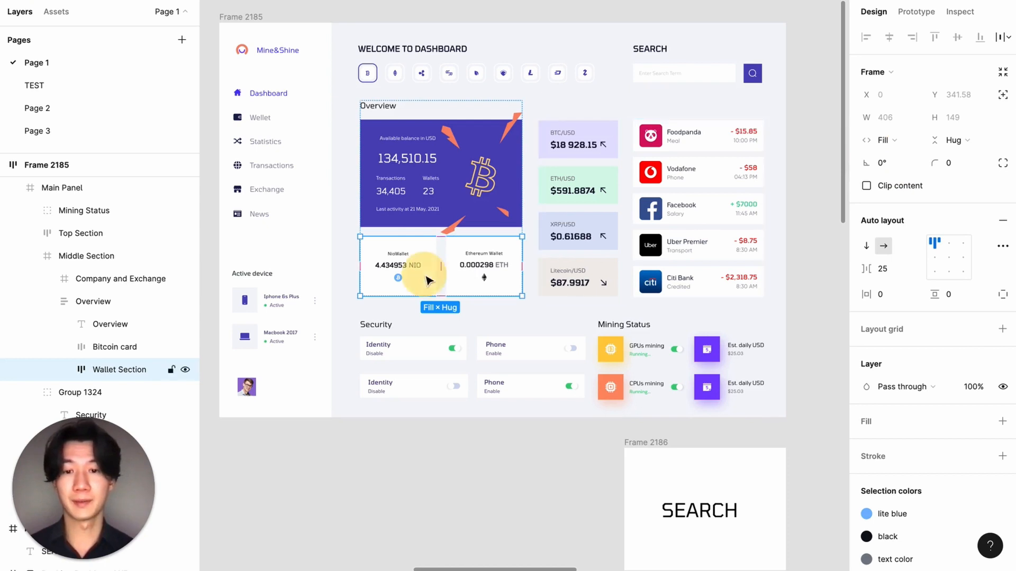
left_click(893, 140)
left_click(901, 174)
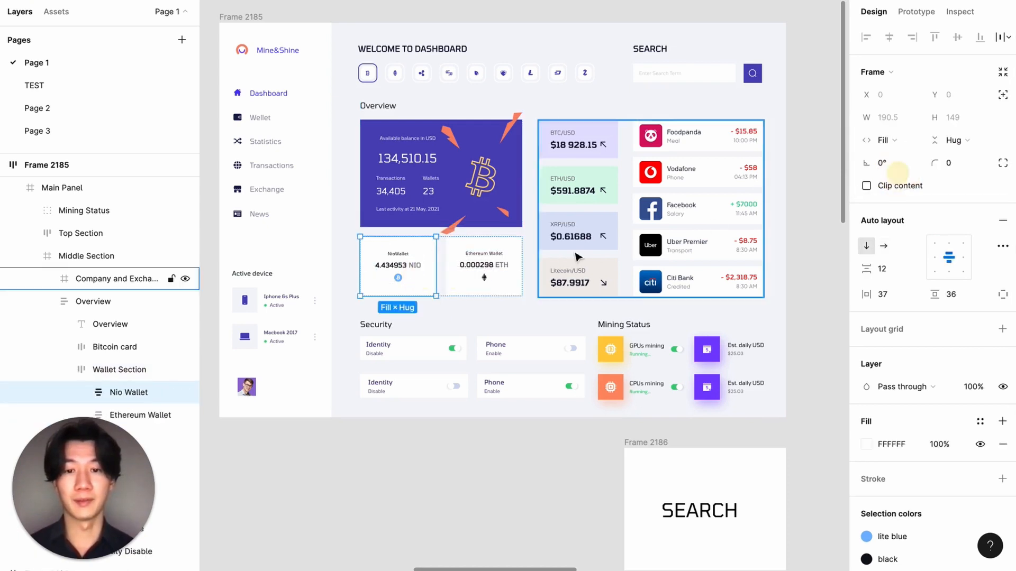
left_click(517, 264)
left_click(893, 141)
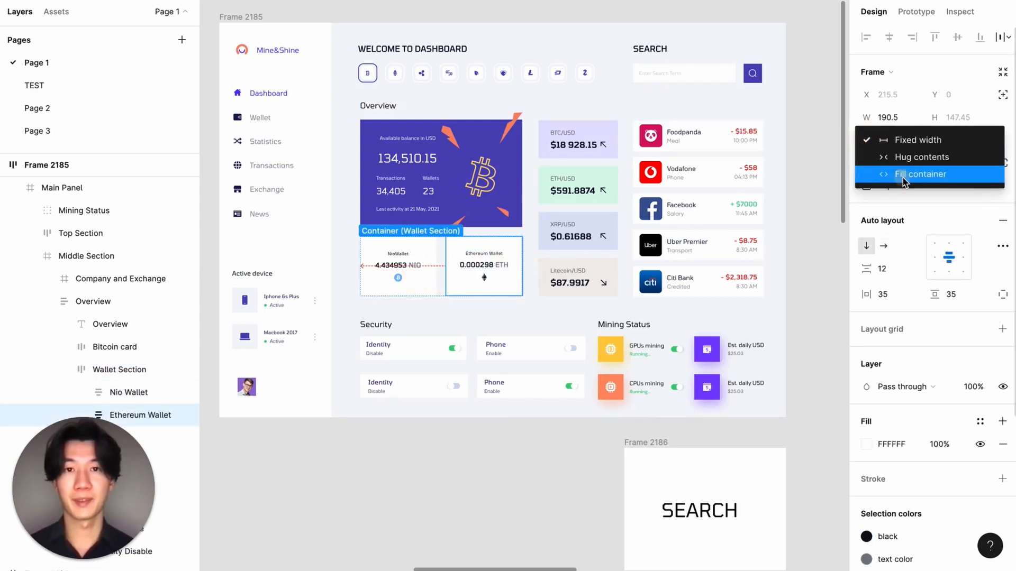
left_click(901, 173)
Step: Test how the contents of the Overview frame adapt when the frame is resized from its corner
left_click(385, 107)
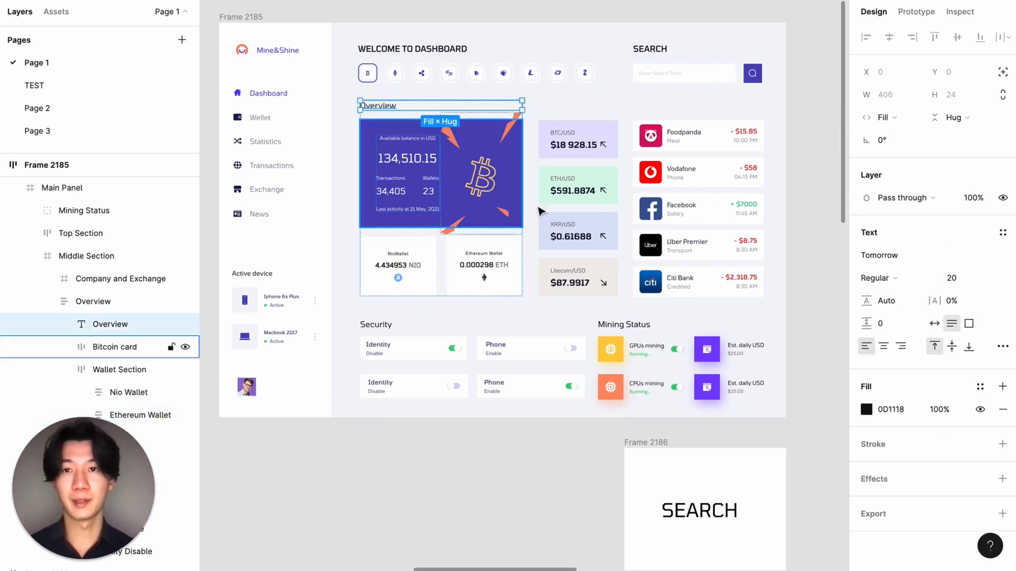
left_click(91, 301)
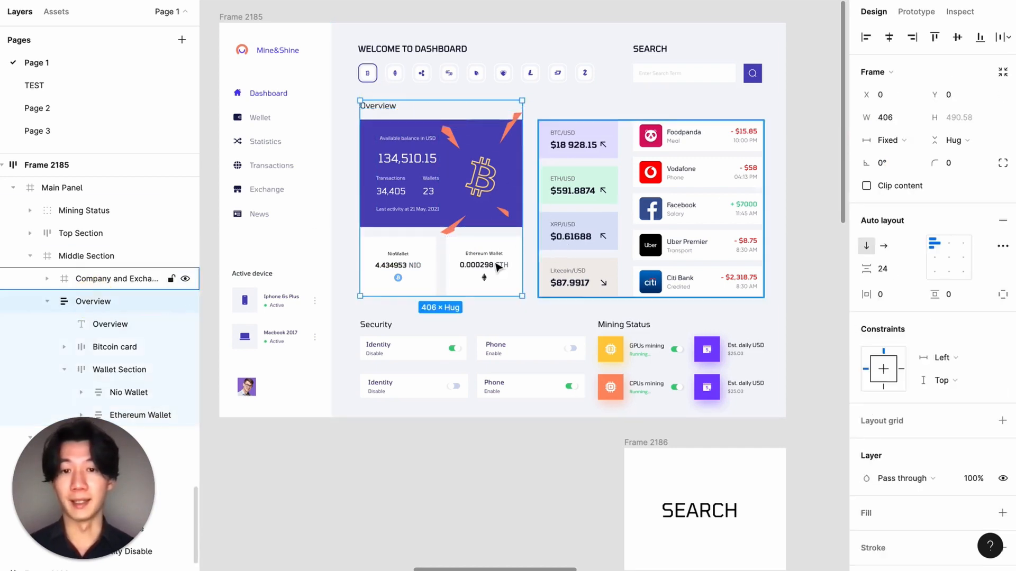
mouse_move(519, 293)
left_mouse_down()
mouse_move(465, 278)
mouse_move(526, 313)
mouse_move(454, 273)
mouse_move(535, 303)
mouse_move(466, 266)
mouse_move(535, 305)
mouse_move(503, 290)
mouse_move(523, 296)
left_mouse_up()
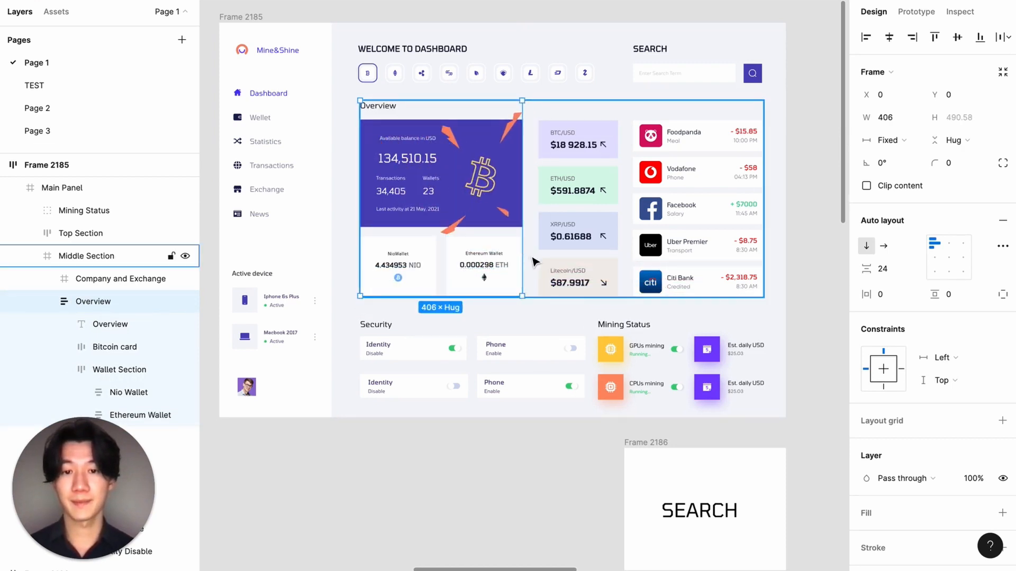
Step: Add horizontal auto layout to the Company and Exchange frame
left_click(740, 227)
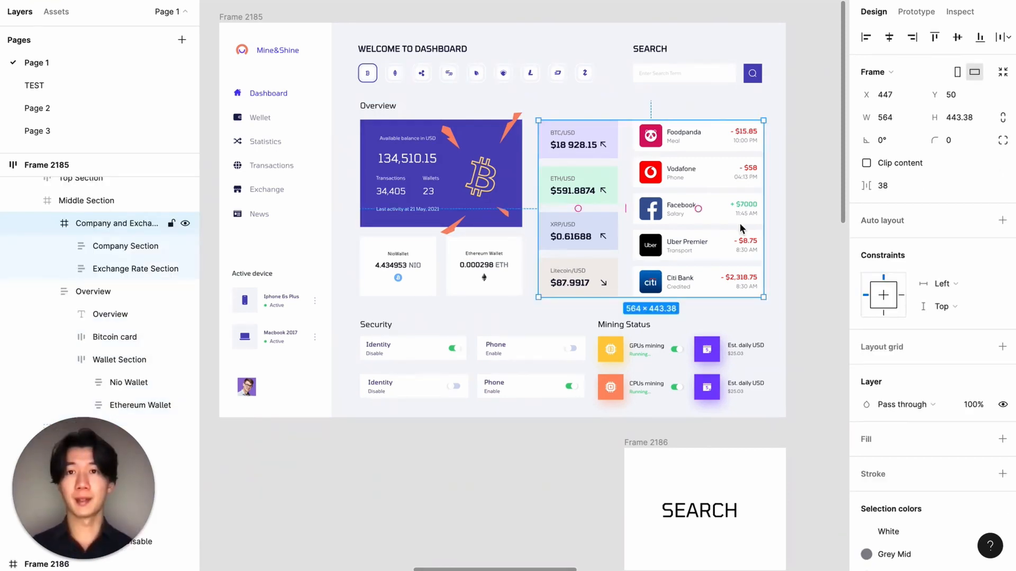
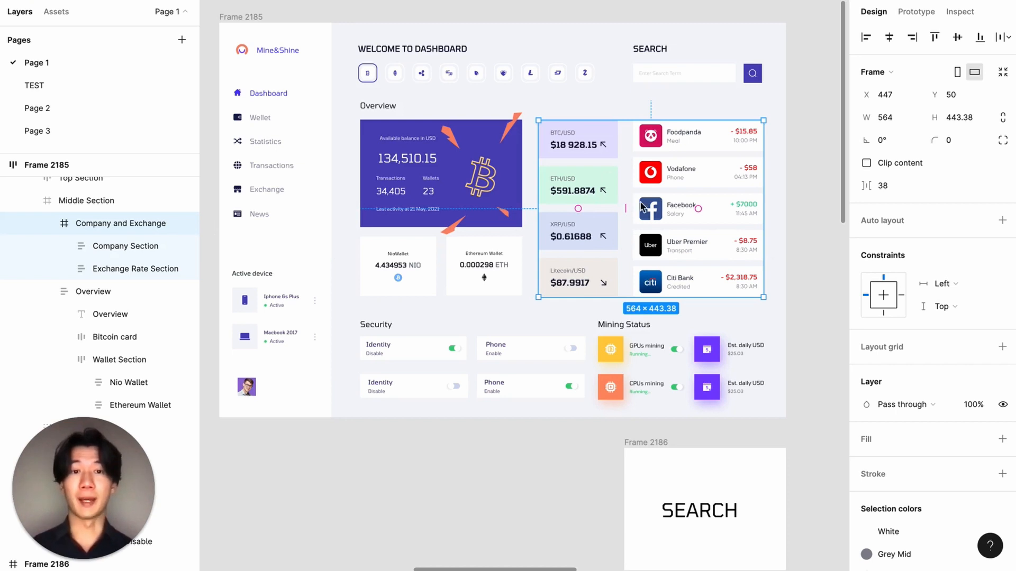
left_click(690, 184)
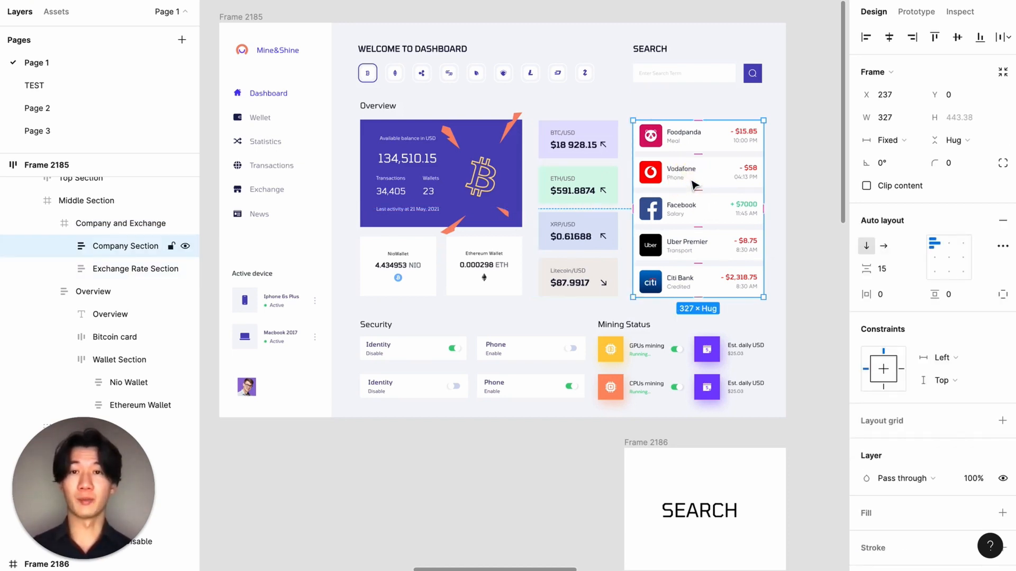
left_click(136, 222)
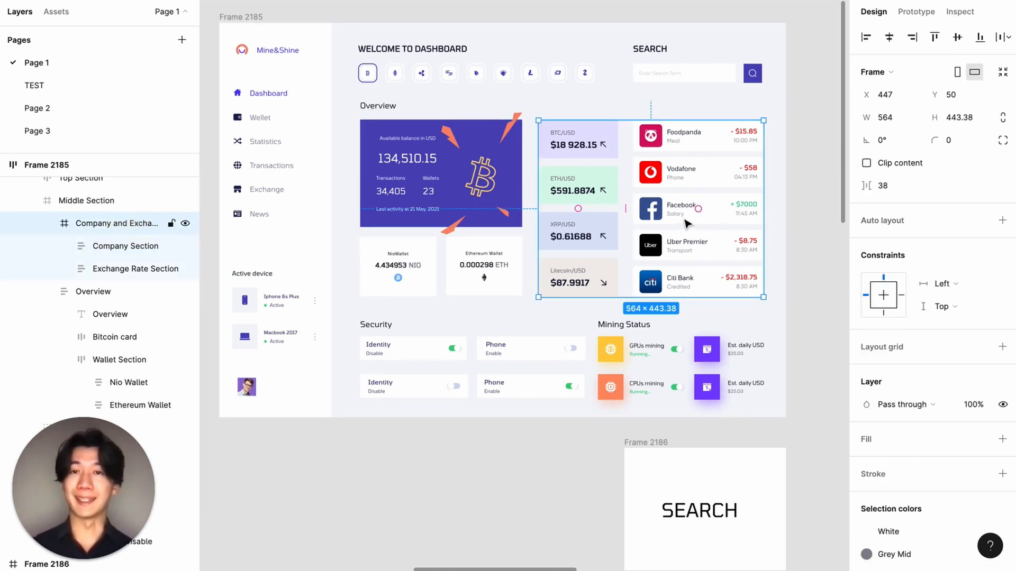
key("shift+a")
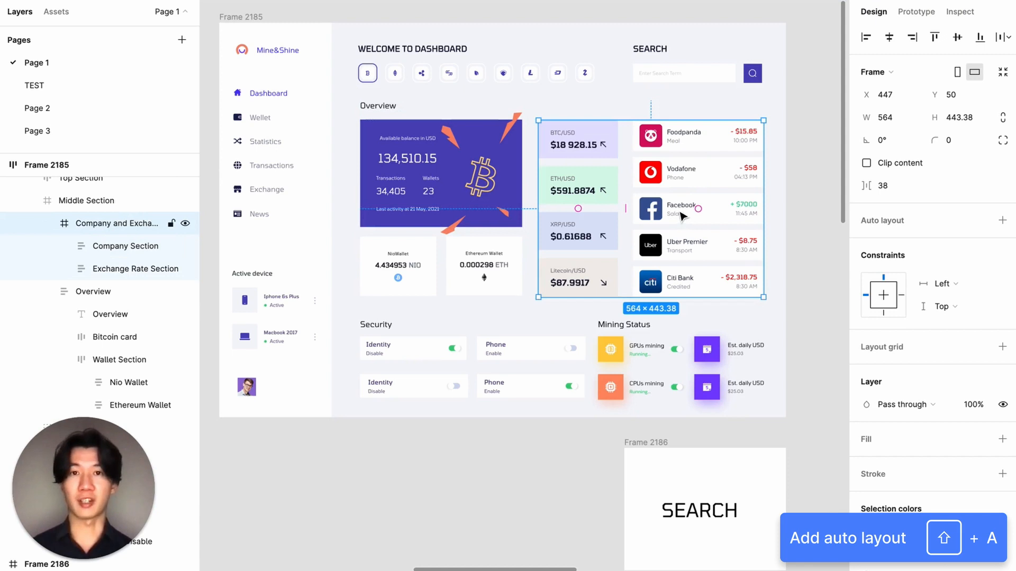
key("shift+a")
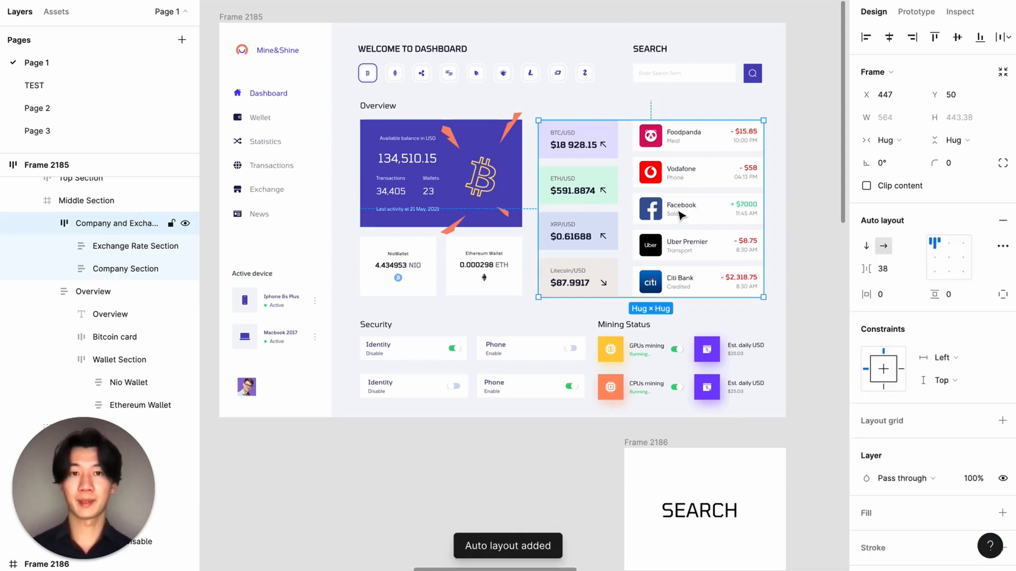
Step: Keep the Exchange Rate Section at Fixed width and set the Company Section's horizontal resizing to Fill container
left_click(582, 212)
left_click(873, 140)
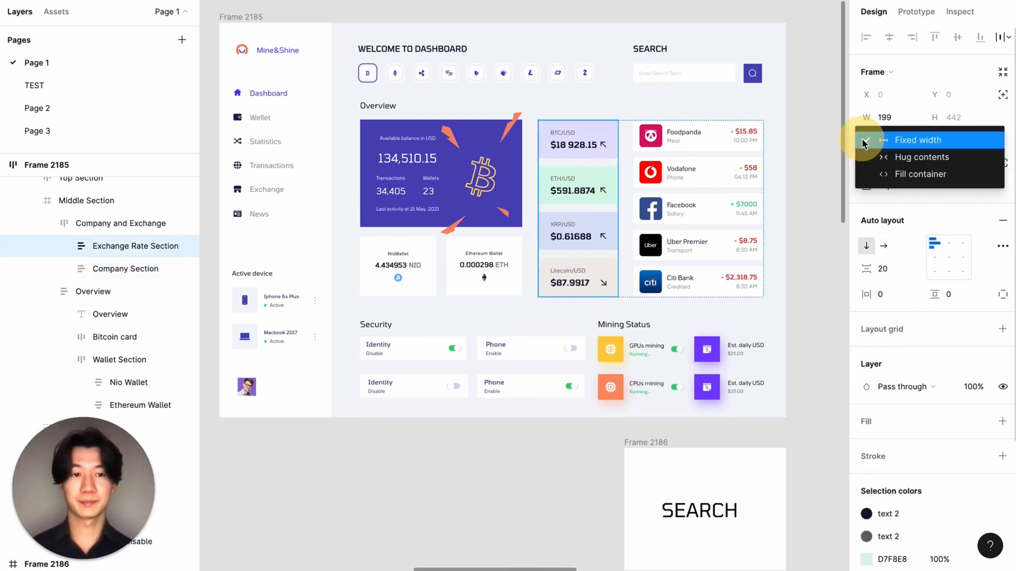
left_click(910, 140)
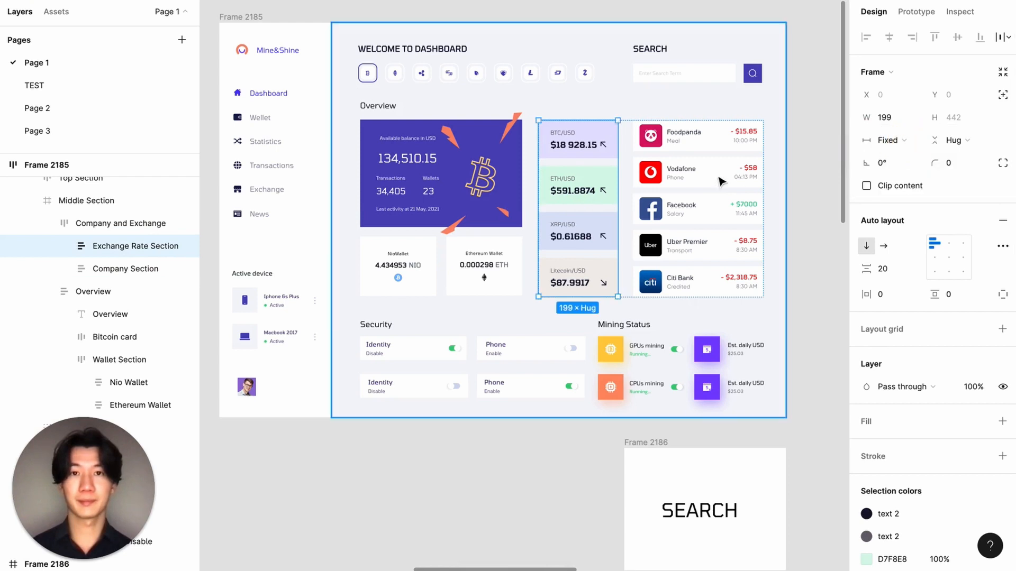
left_click(701, 204)
left_click(889, 140)
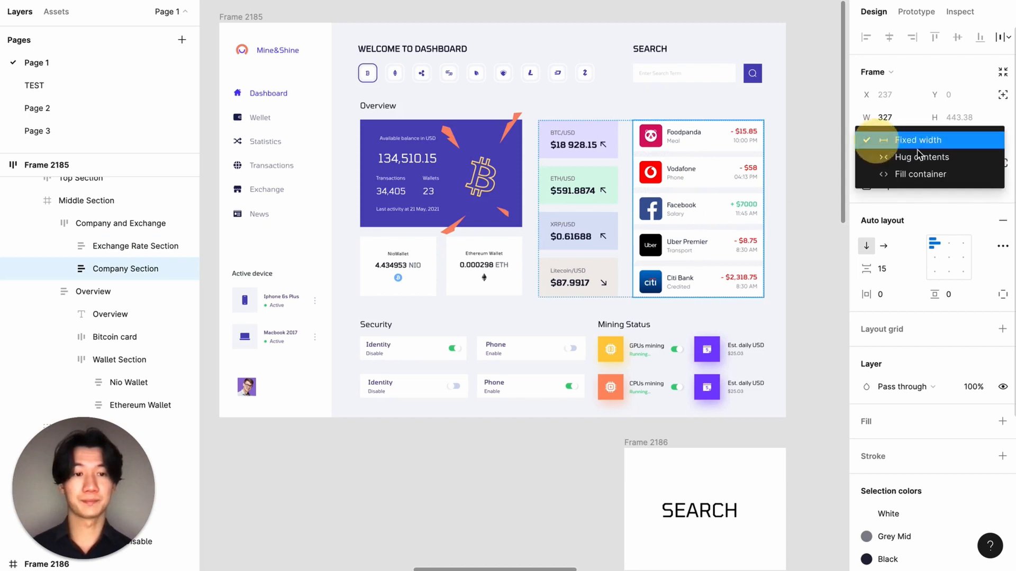
left_click(919, 175)
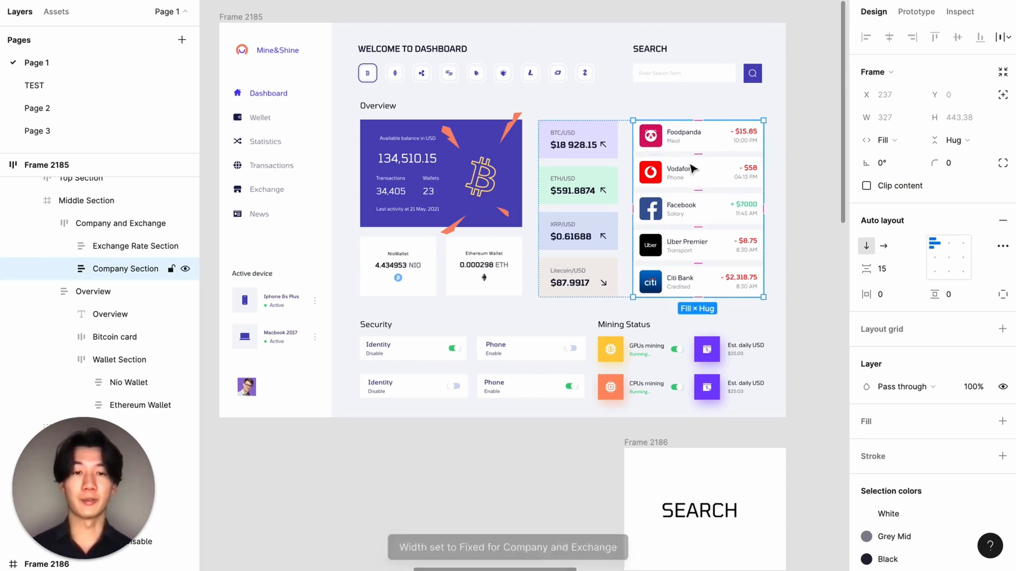
Step: Set the horizontal resizing of the Food Panda, Vodafone, Facebook, Uber Premier and Citi Bank cards to Fill container
left_click(681, 143)
left_click(680, 170, "shift")
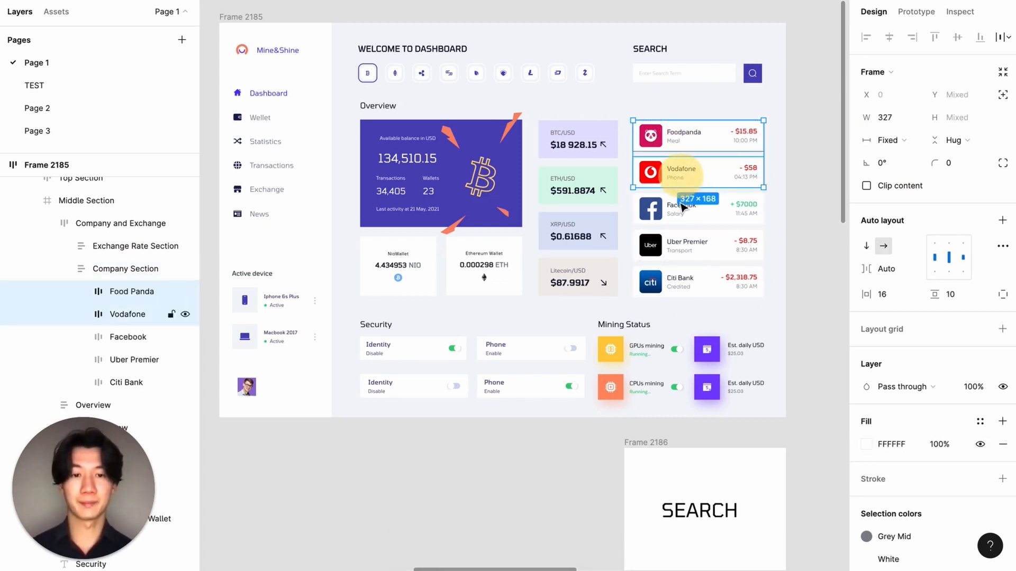
left_click(683, 208, "shift")
left_click(682, 244, "shift")
left_click(681, 281, "shift")
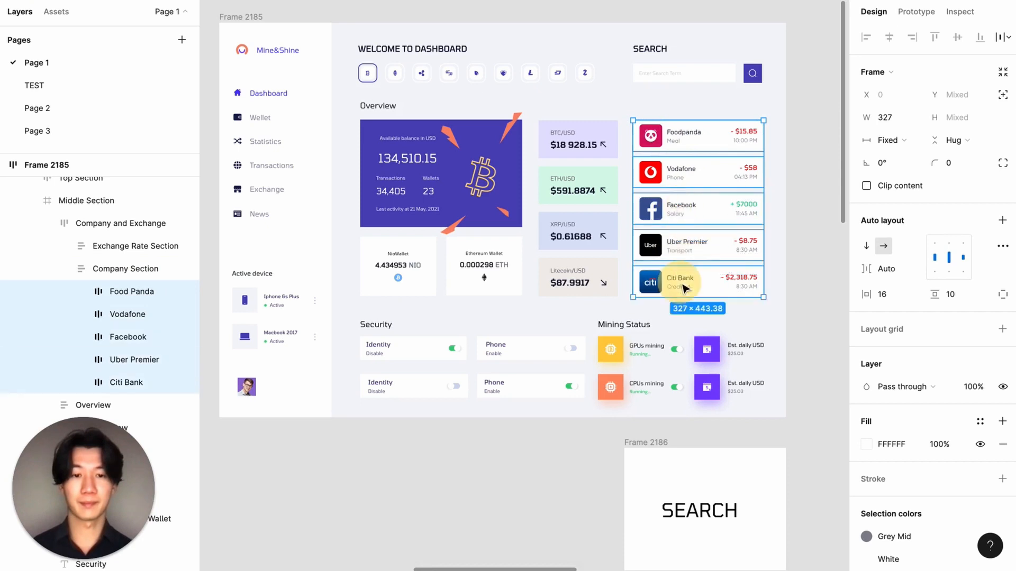
left_click(890, 140)
left_click(931, 174)
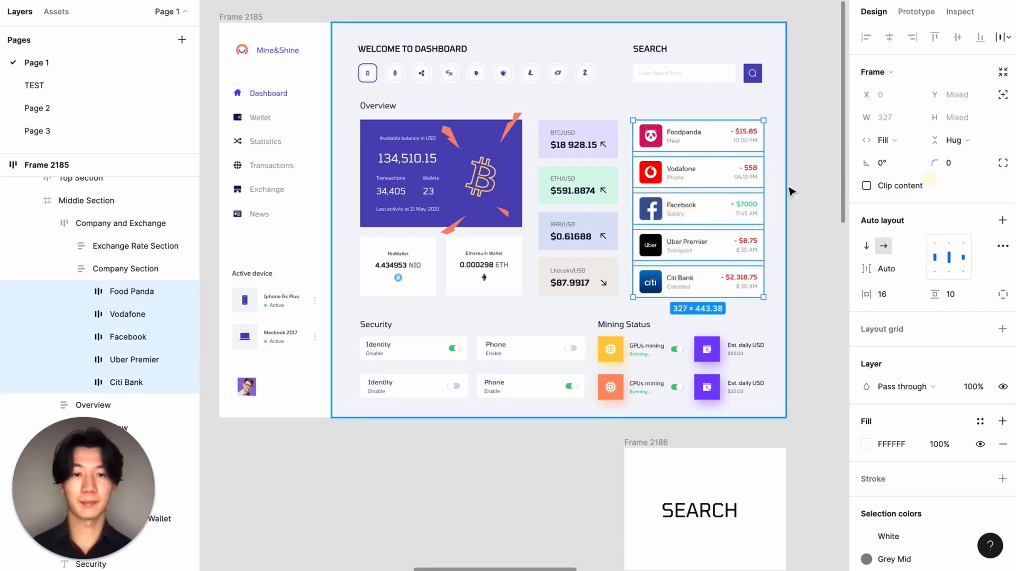
left_click(819, 192)
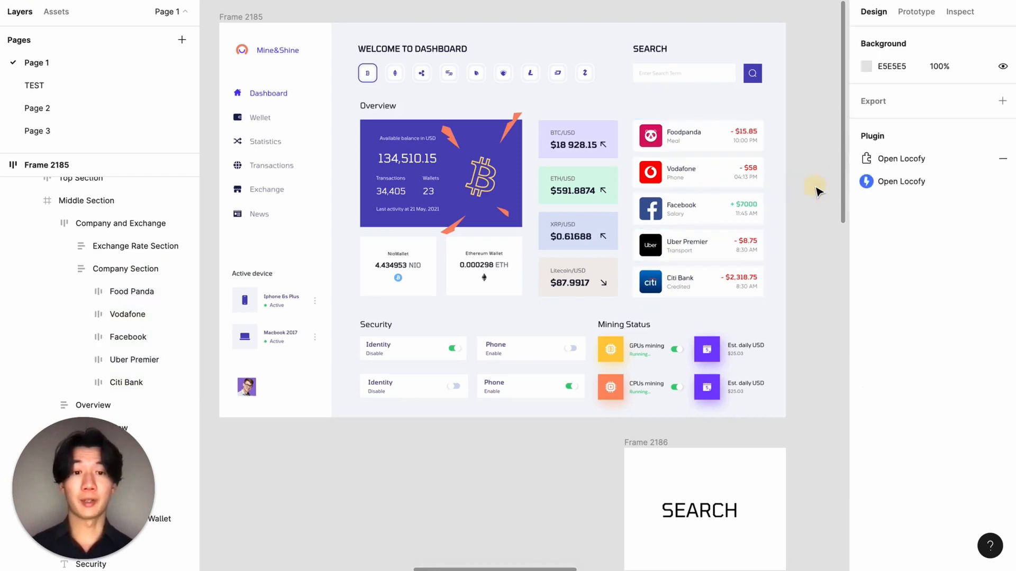
Step: Test how the Company and Exchange frame's contents adapt when it is resized from its corners, undoing each resize
left_click(111, 223)
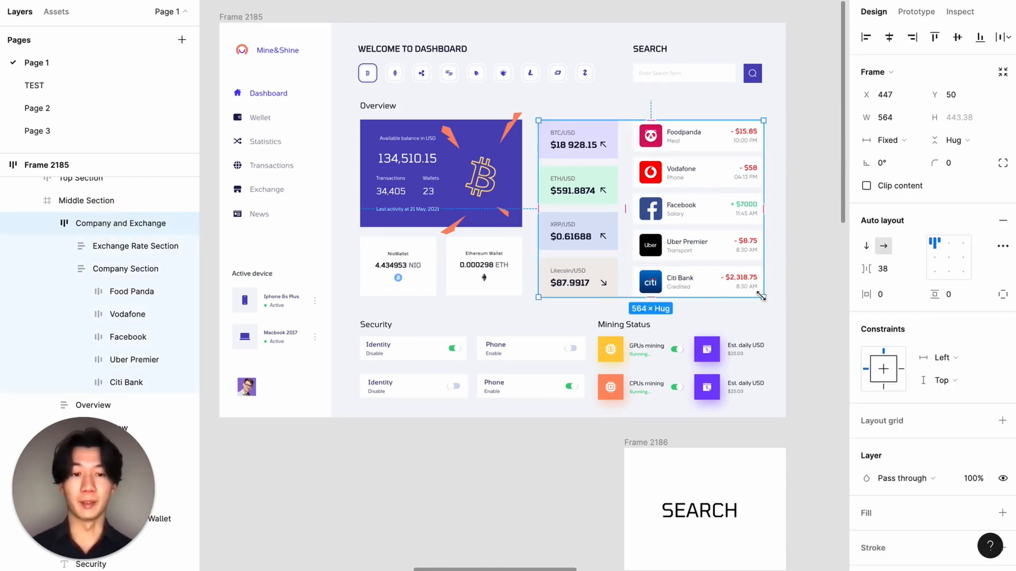
left_click_drag(762, 297, 734, 295)
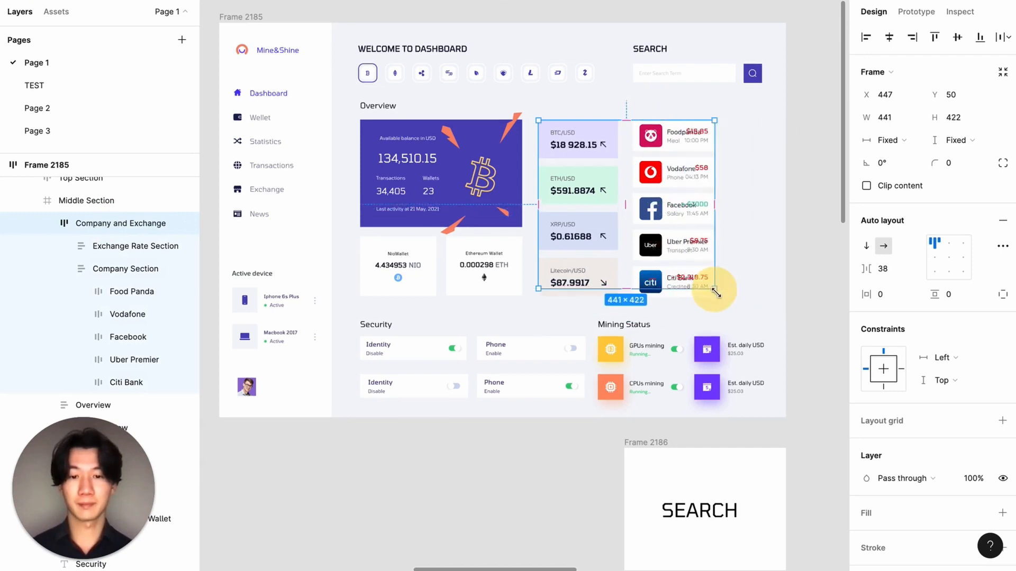
key("ctrl+z")
mouse_move(539, 296)
left_mouse_down()
mouse_move(635, 286)
mouse_move(526, 285)
left_mouse_up()
key("ctrl+z")
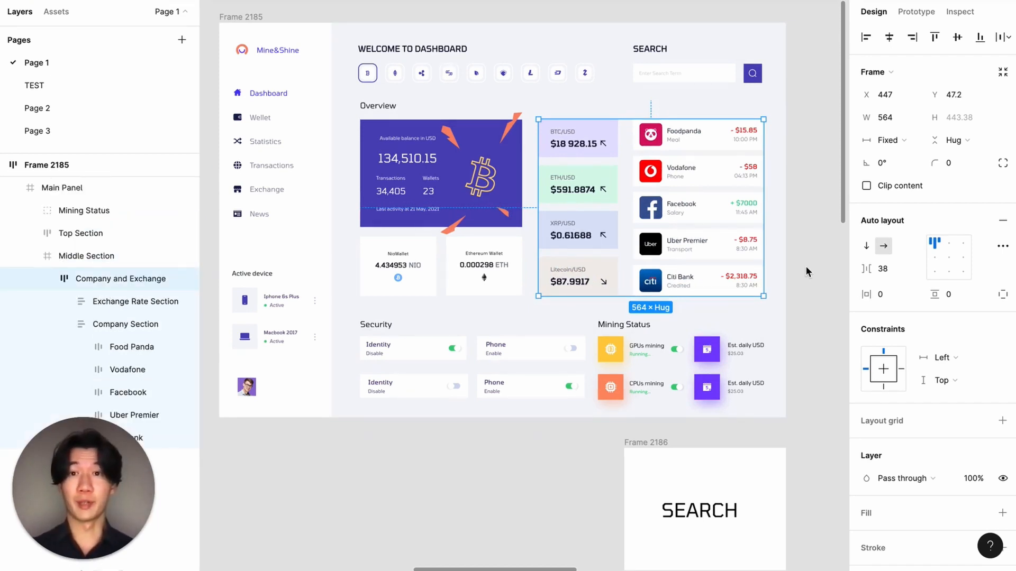
left_click(814, 156)
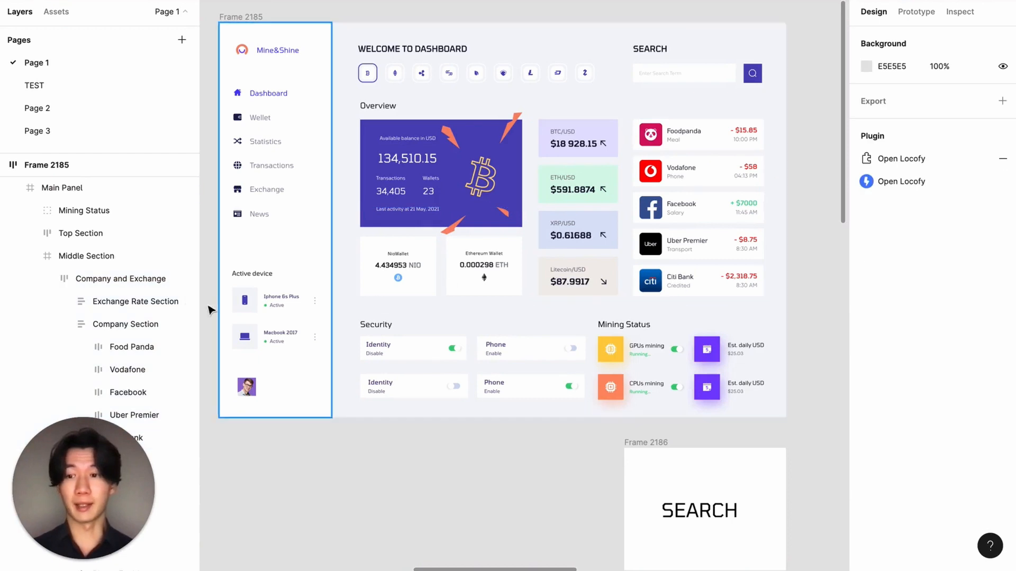
Step: Add auto layout to the Middle Section and set the Company and Exchange frame inside it to Fill container horizontally
left_click(105, 258)
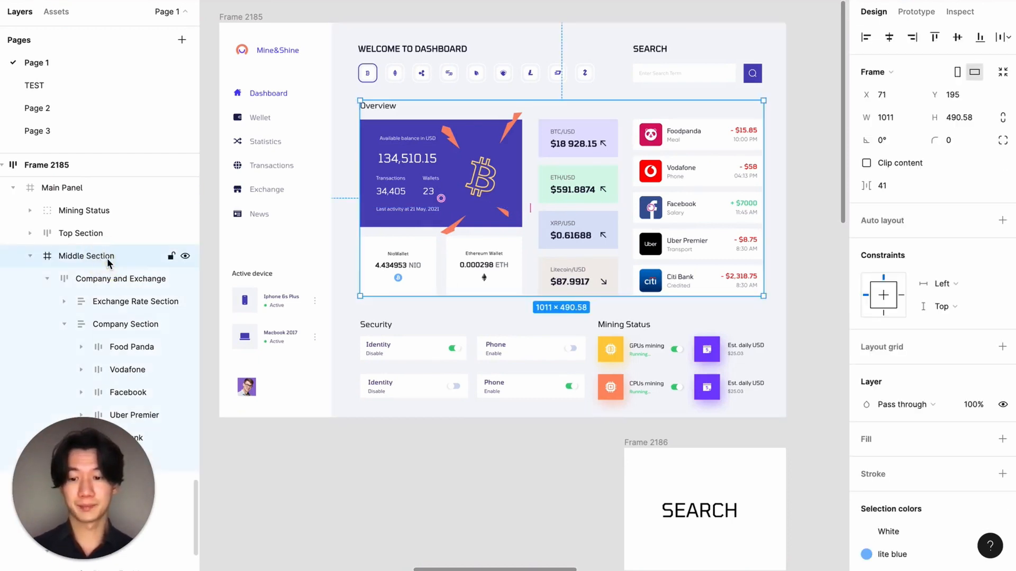
key("shift+a")
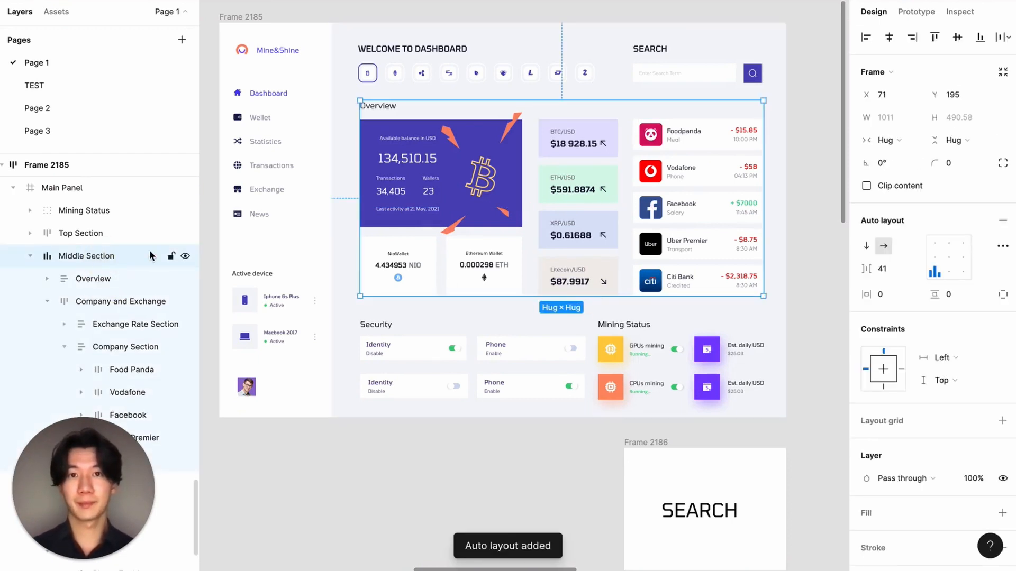
left_click(453, 214)
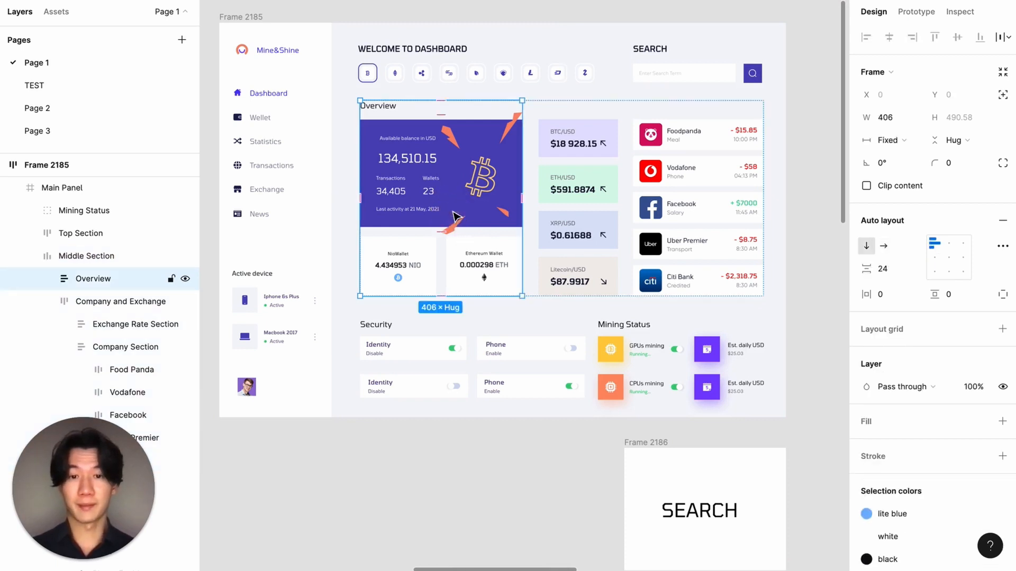
left_click(680, 204)
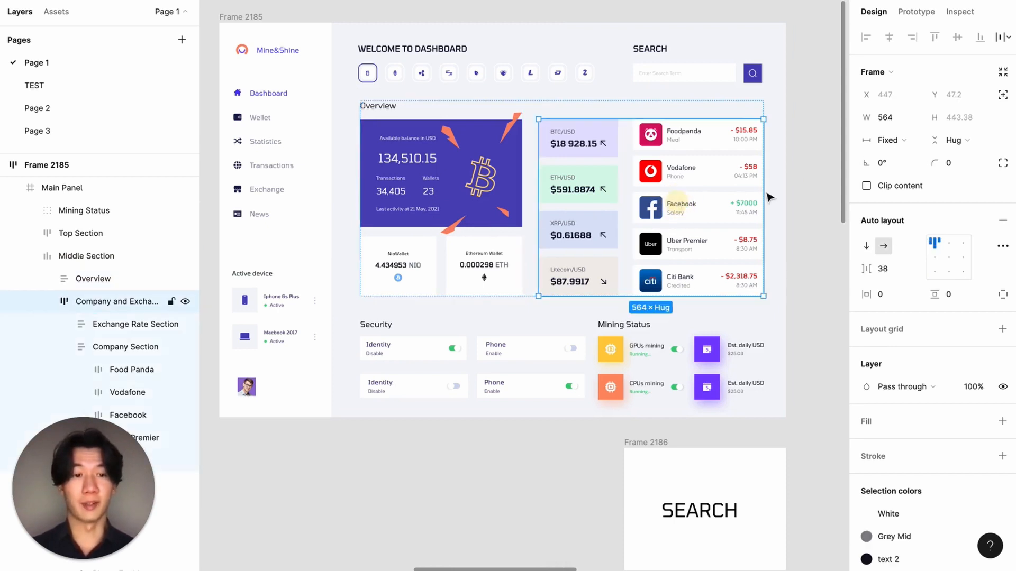
left_click(890, 140)
left_click(929, 181)
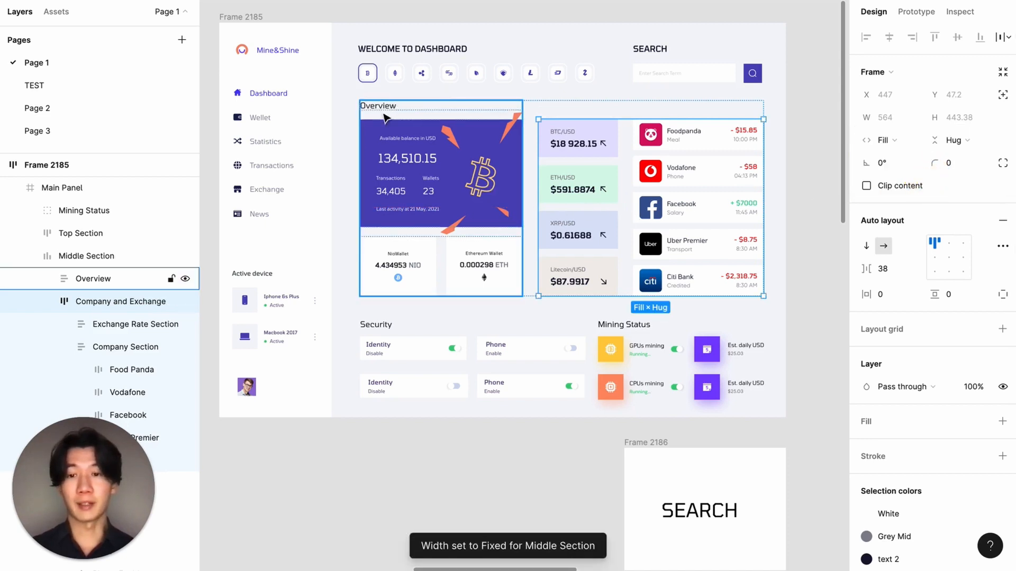
Step: Test how the Middle Section's contents respond to resizing the frame from its corner, and undo the resize
left_click(107, 254)
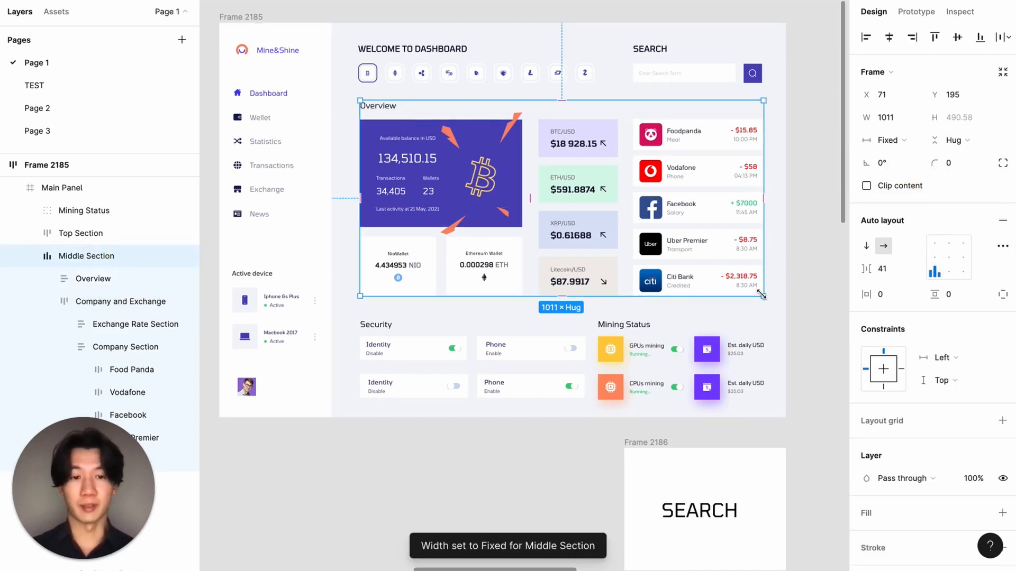
left_click_drag(762, 294, 741, 304)
key("ctrl+z")
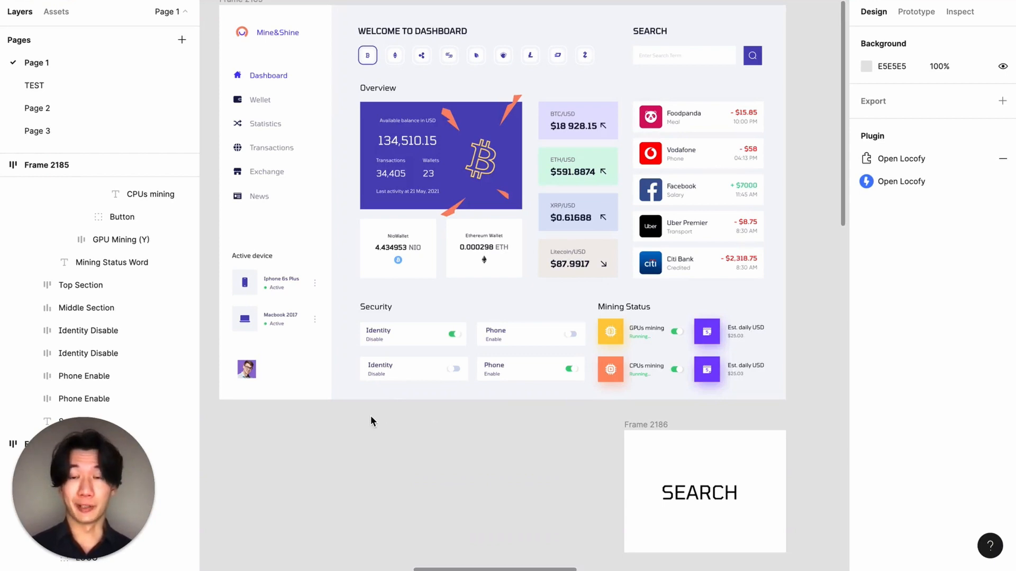
left_click_drag(344, 420, 596, 301)
left_click(819, 416)
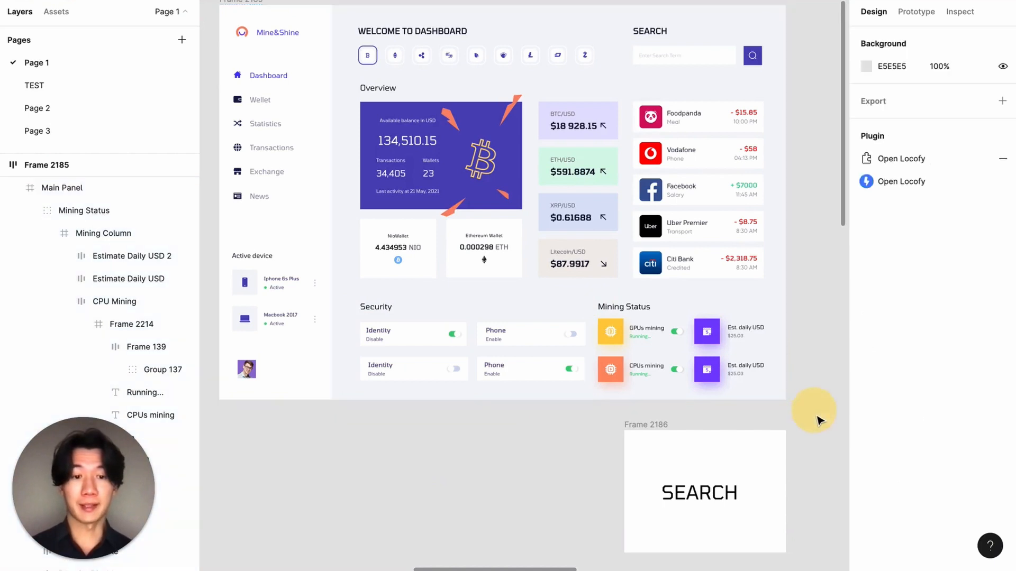
left_click_drag(815, 413, 590, 292)
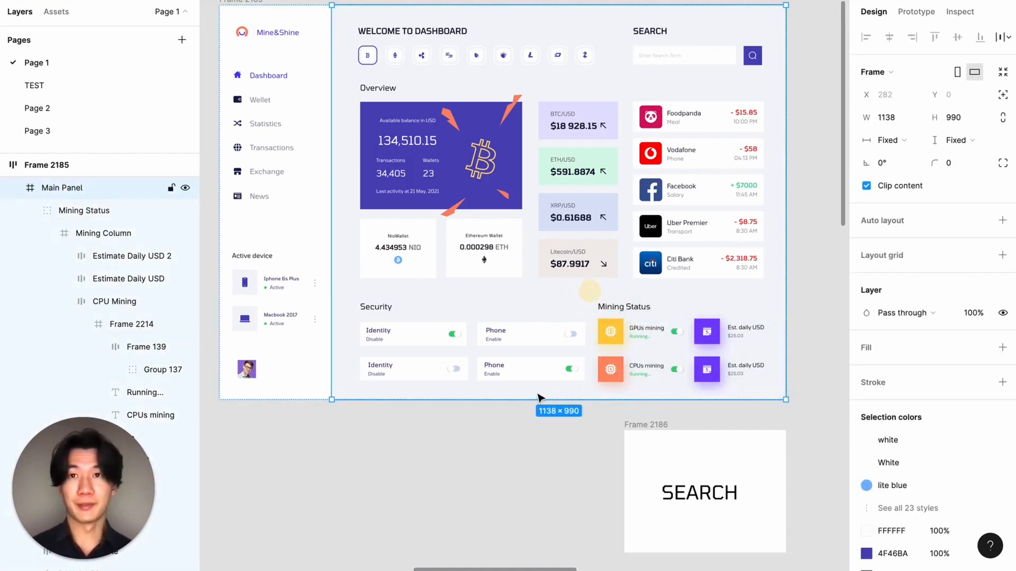
left_click(493, 433)
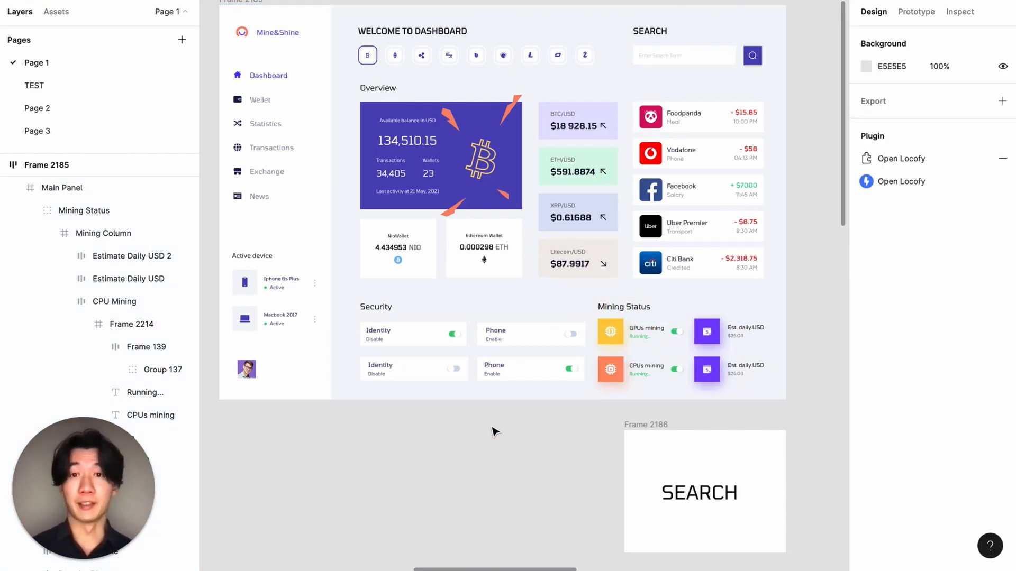
left_click_drag(330, 424, 594, 297)
left_click(481, 427)
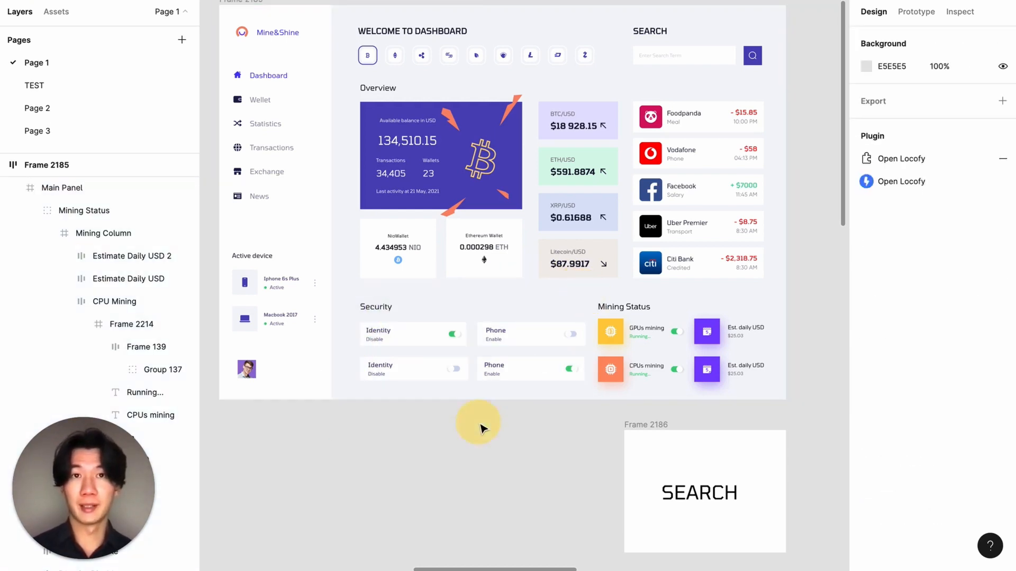
Step: Wrap the two Identity cards in one frame and the two Phone cards in another
left_click(426, 338)
left_click(423, 375, "shift")
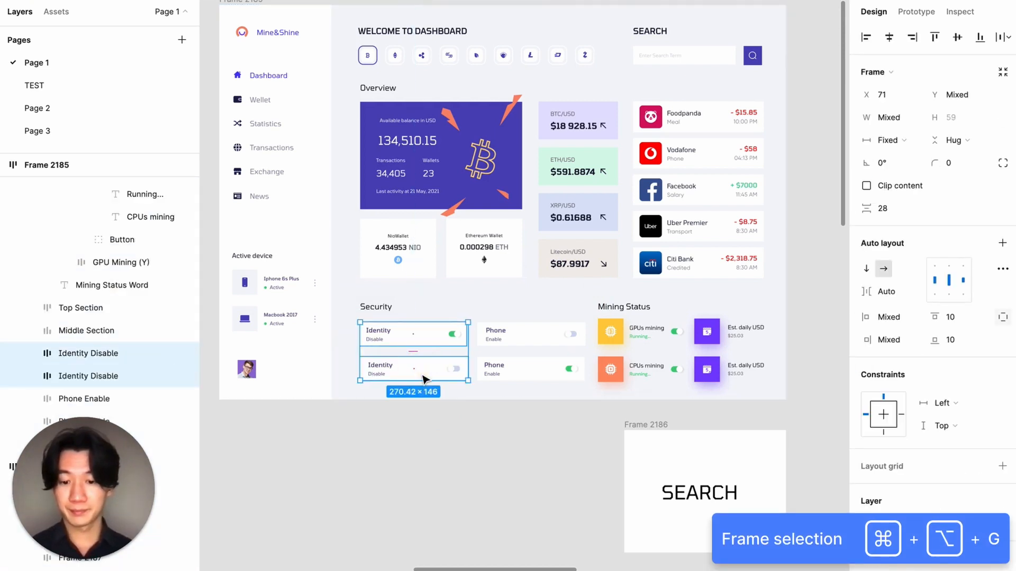
key("super+alt+g")
left_click(512, 342)
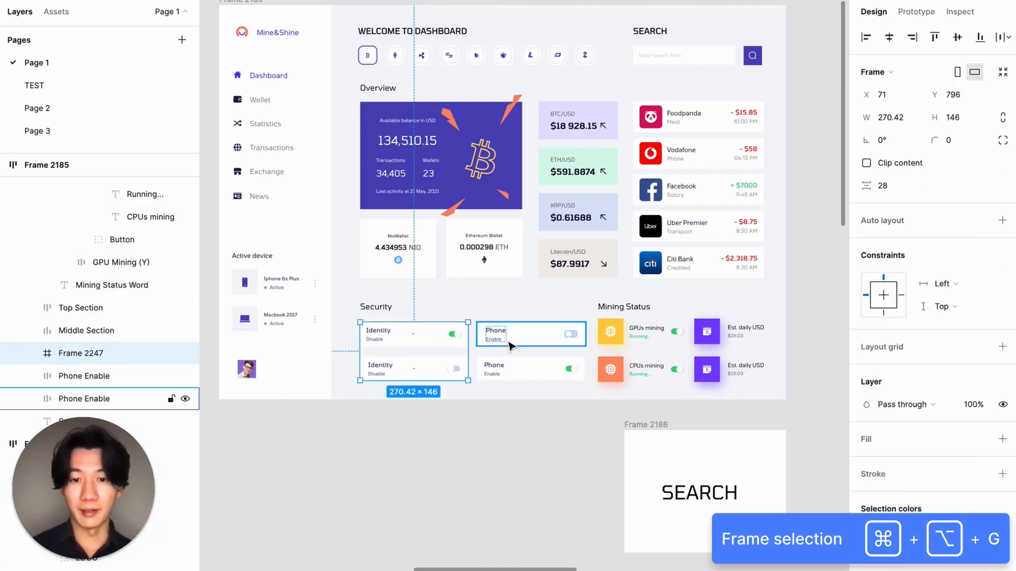
left_click(522, 377, "shift")
key("super+alt+g")
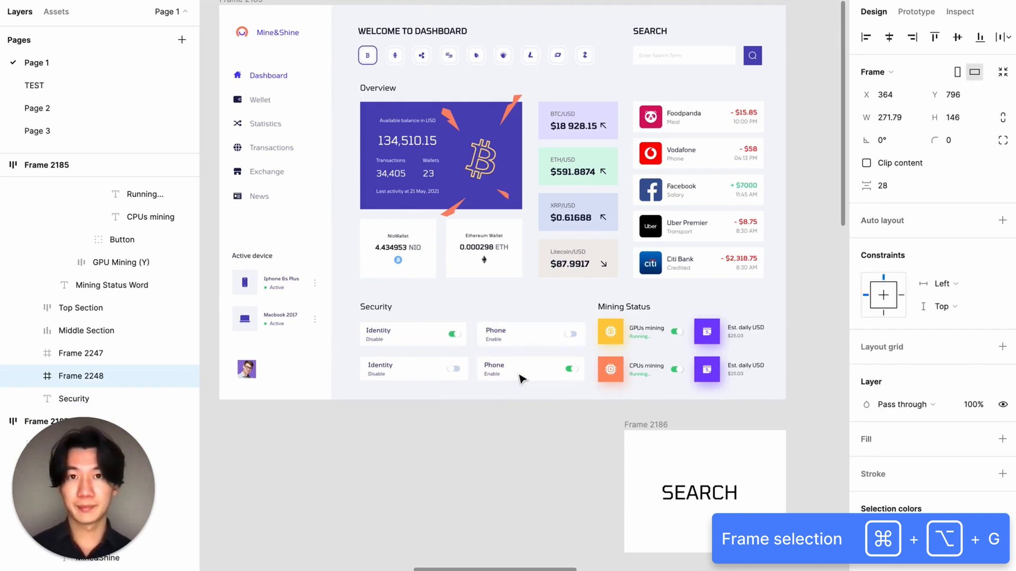
Step: Wrap the Identity and Phone column frames in one frame, and frame it together with the Security heading
left_click(433, 358)
left_click(530, 351, "shift")
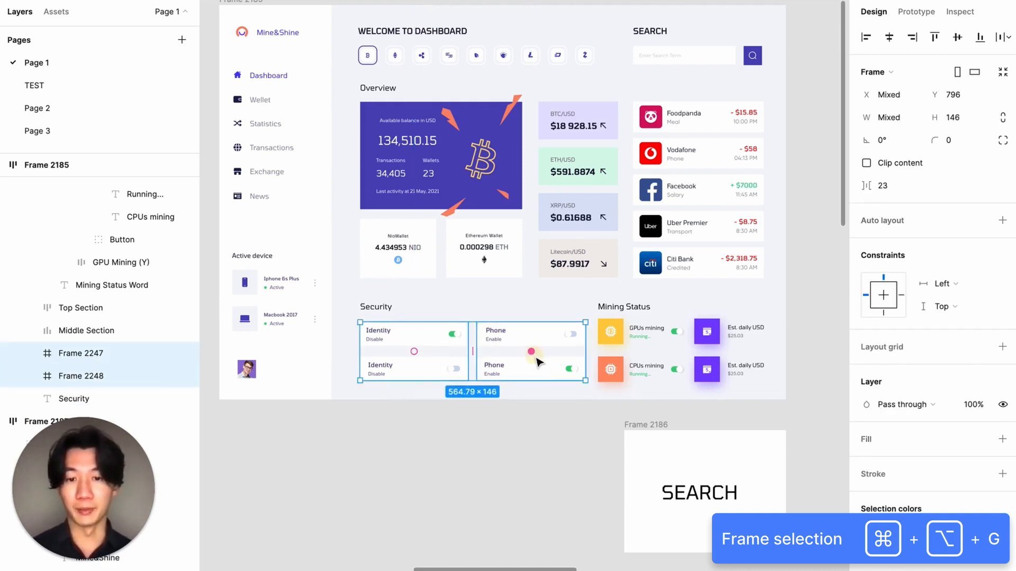
key("super+alt+g")
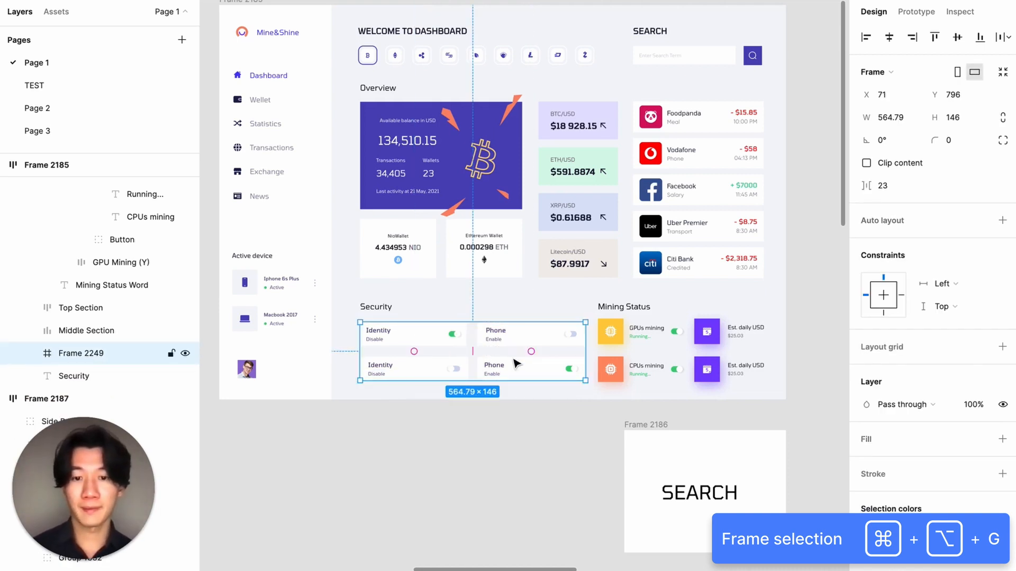
left_click(376, 308, "shift")
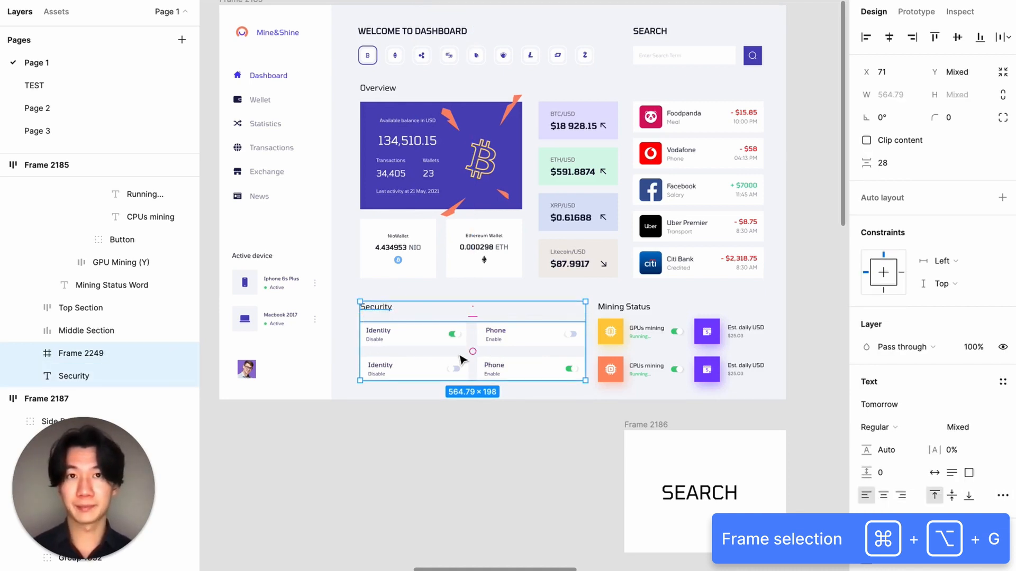
key("super+alt+g")
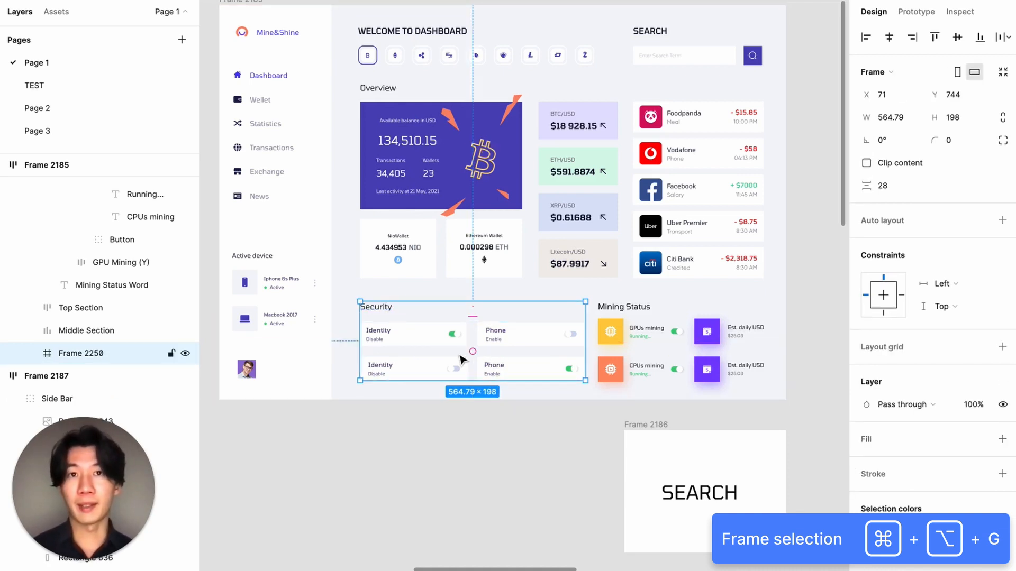
Step: Rename the new outer frame around the Security heading and cards as Security Section
left_click(104, 353)
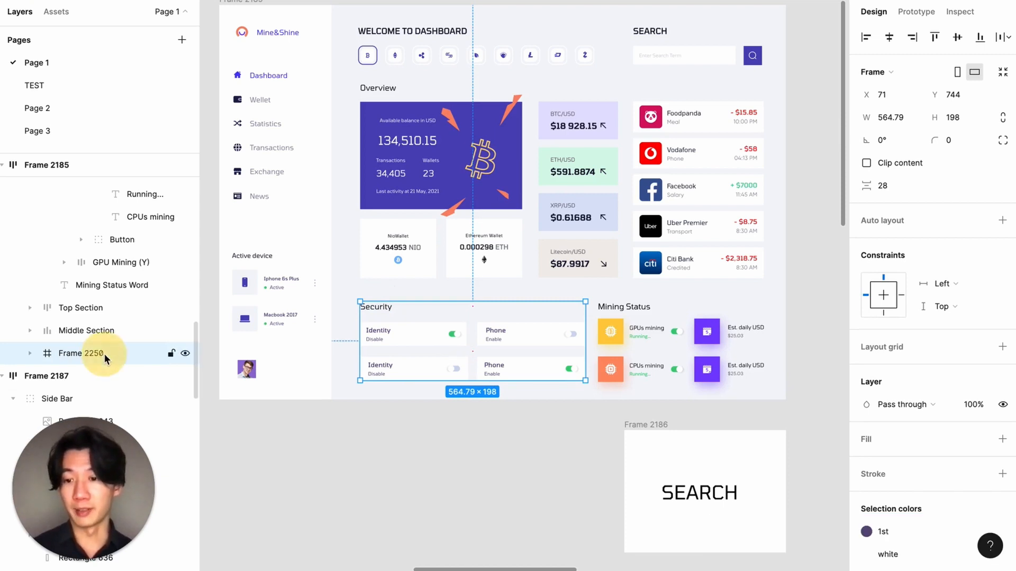
double_click(103, 353)
type("Se")
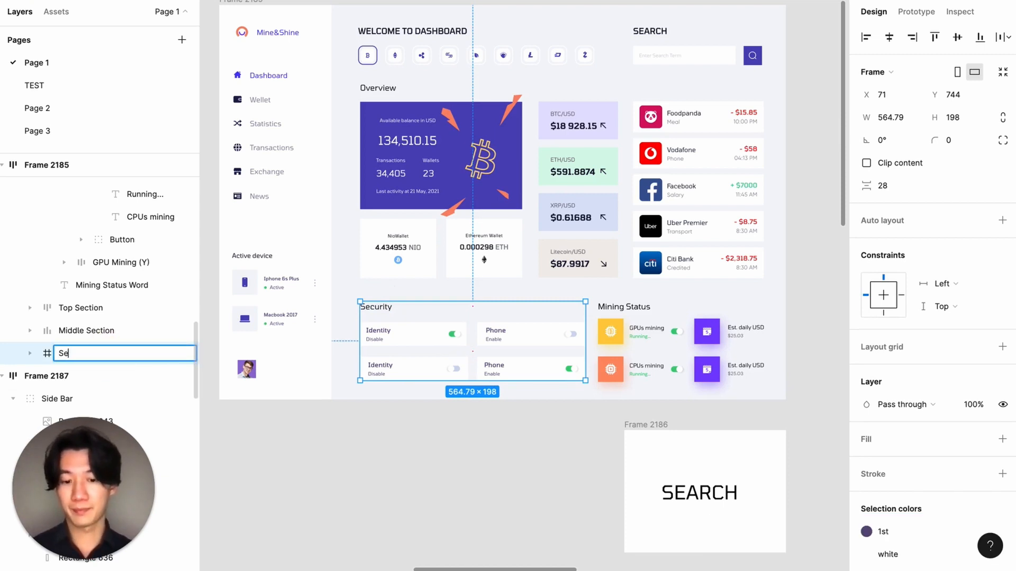
type("curity Section")
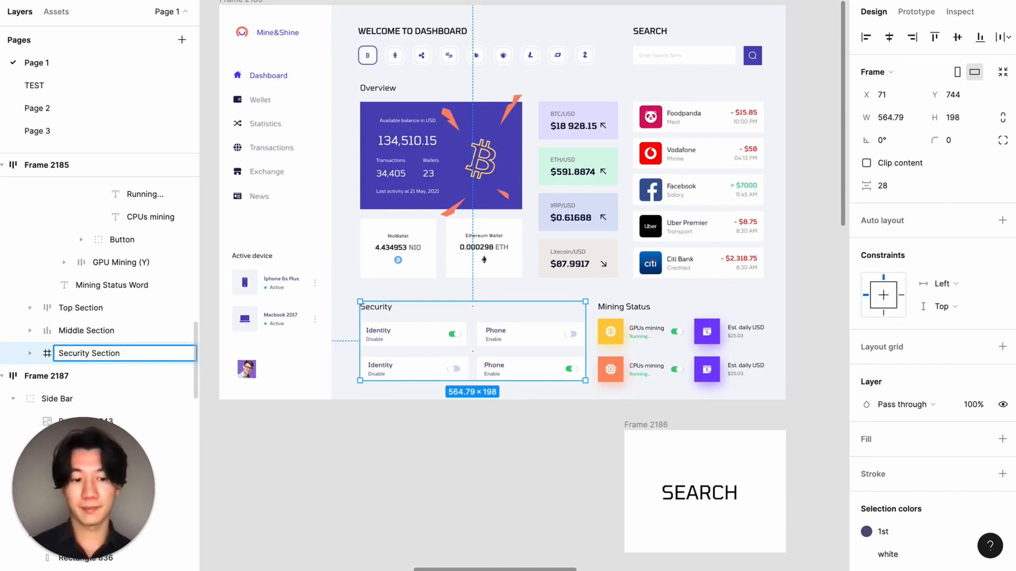
key("Return")
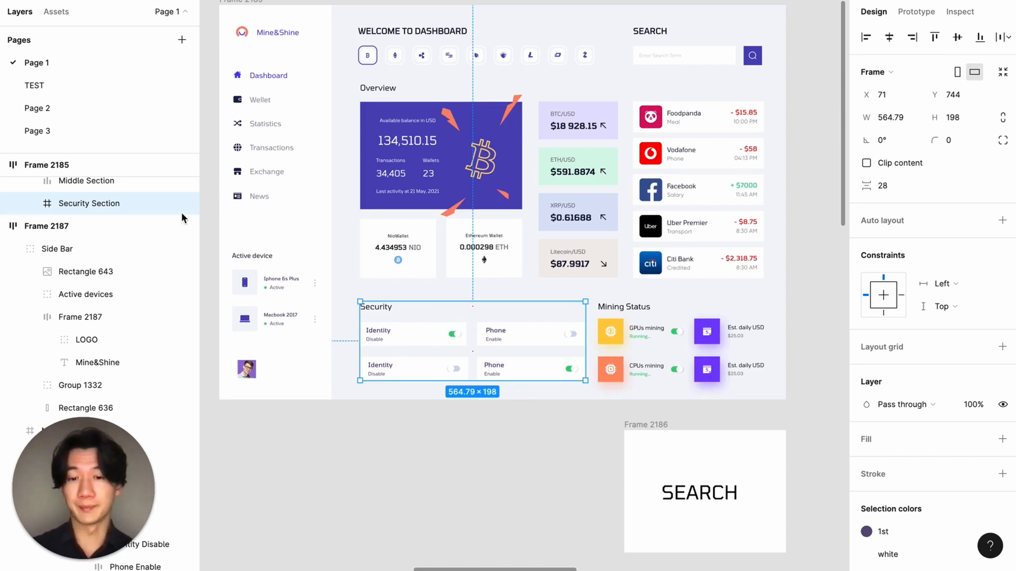
Step: Add auto layout to the Security Section and its nested cards frame, and set the cards frame to Fill container horizontally
key("shift+a")
double_click(420, 340)
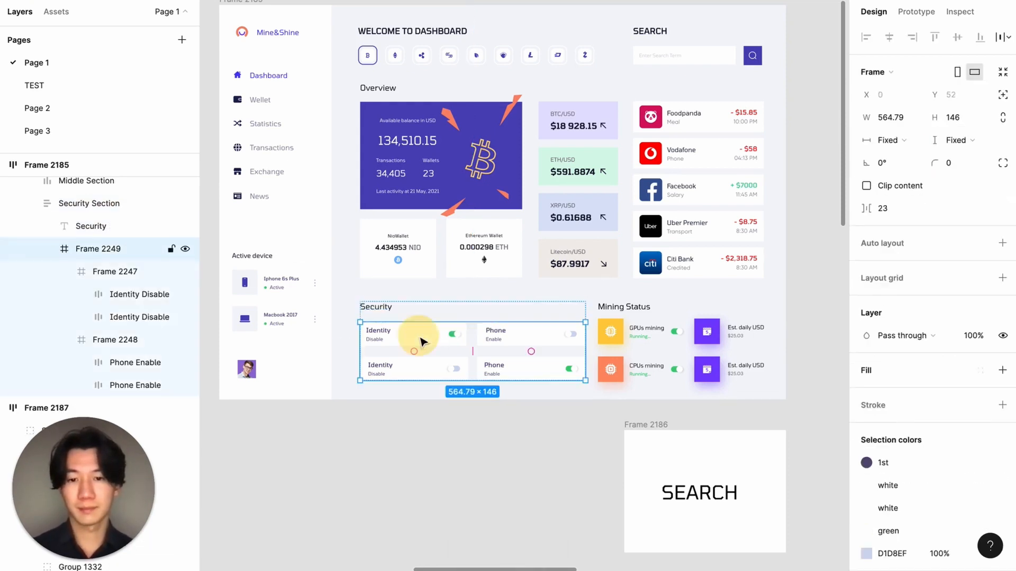
key("shift+a")
left_click(892, 140)
left_click(895, 160)
Step: Add auto layout to both the Identity column frame and the Phone column frame
double_click(418, 338)
key("shift+a")
left_click(511, 342)
key("shift+a")
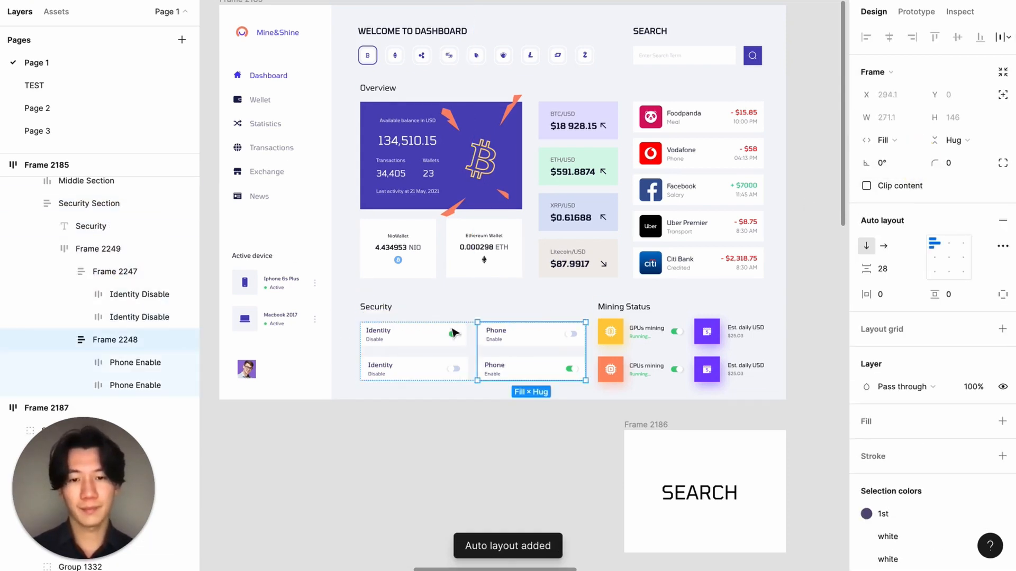
Step: Set the Identity and Phone cards inside the two columns to Fill container horizontally
double_click(452, 334)
left_click(892, 140)
left_click(935, 175)
double_click(529, 335)
left_click(891, 140)
left_click(930, 178)
left_click(454, 437)
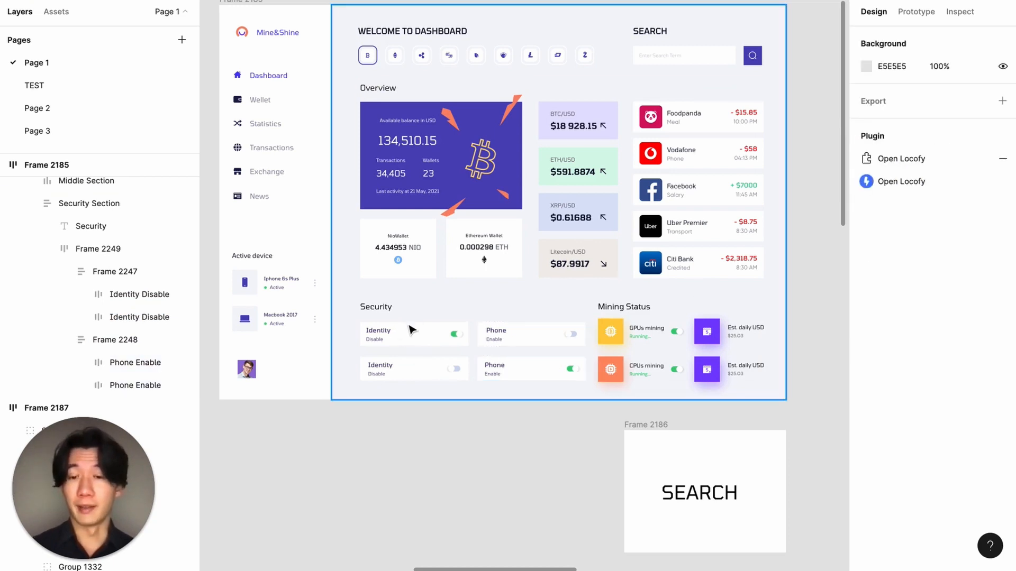
Step: Test how the Security Section's cards respond to resizing the section from its corner, and undo the resize
left_click(395, 312)
left_click(395, 316)
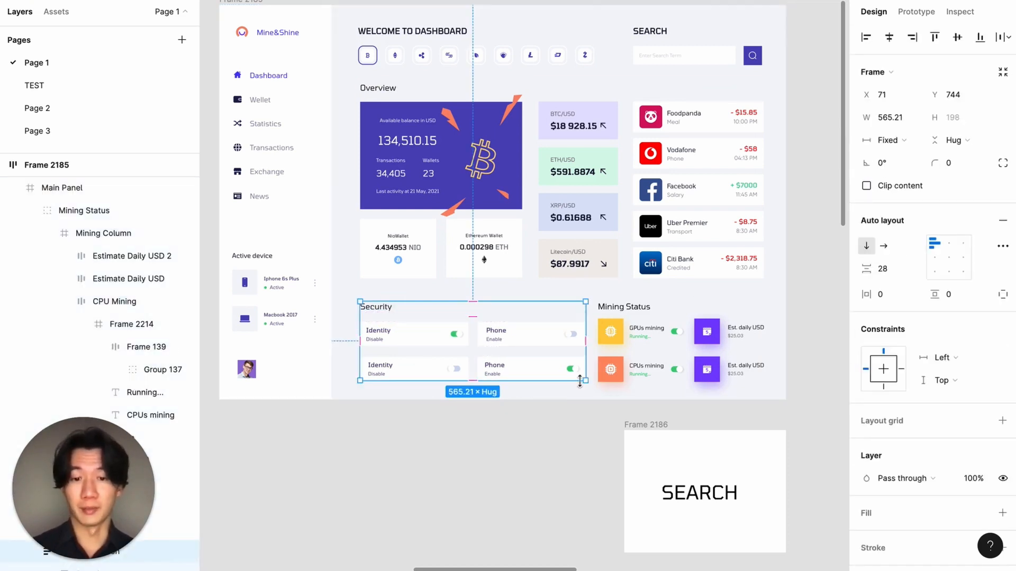
mouse_move(579, 379)
left_mouse_down()
mouse_move(483, 379)
mouse_move(564, 381)
left_mouse_up()
key("super+z")
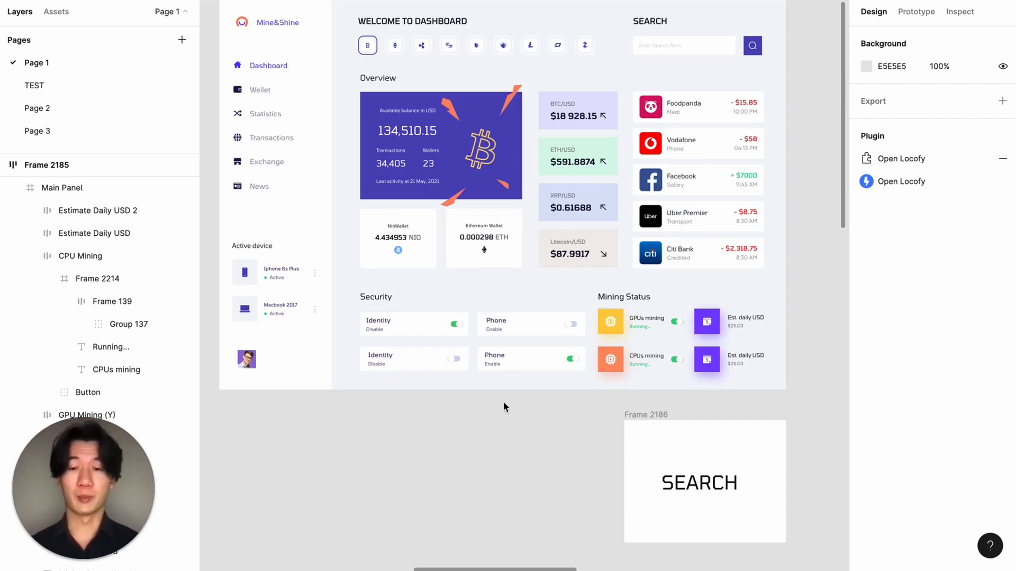
Step: Wrap the Security Section and the Mining Status Section together in one frame
left_click_drag(340, 424, 593, 286)
left_click_drag(823, 416, 582, 290)
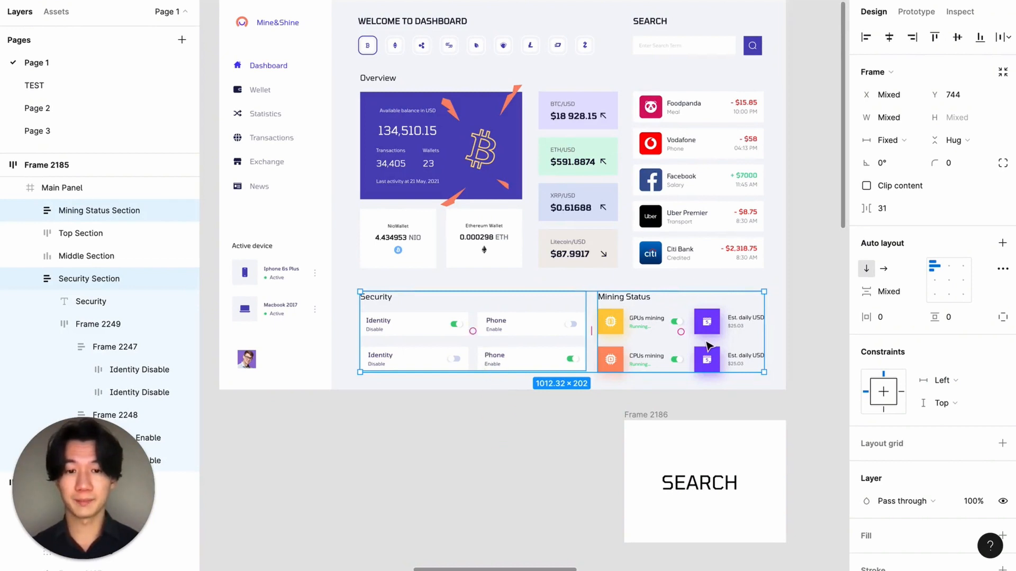
left_click(487, 431)
left_click(529, 344)
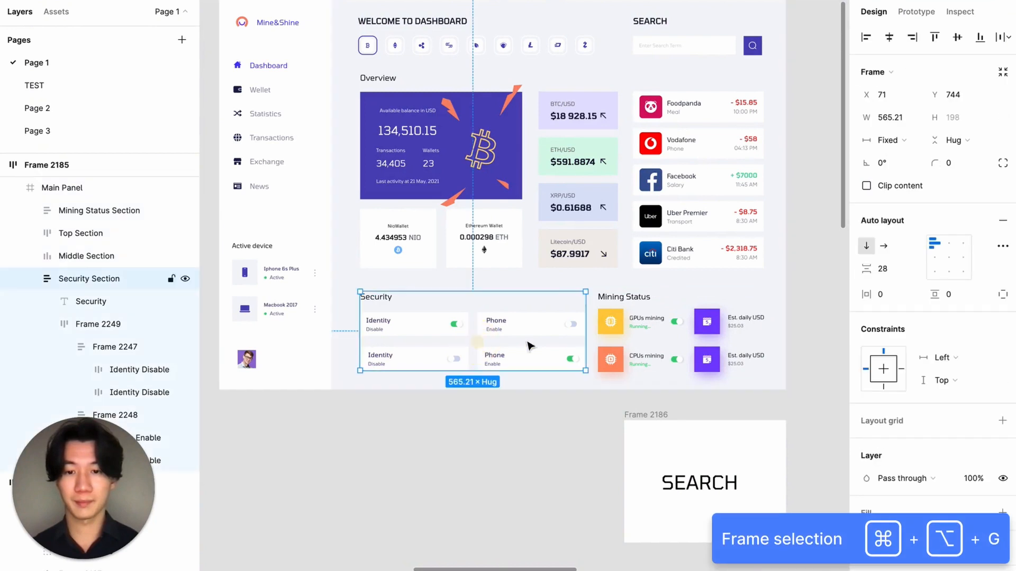
left_click(603, 342, "shift")
key("super+alt+g")
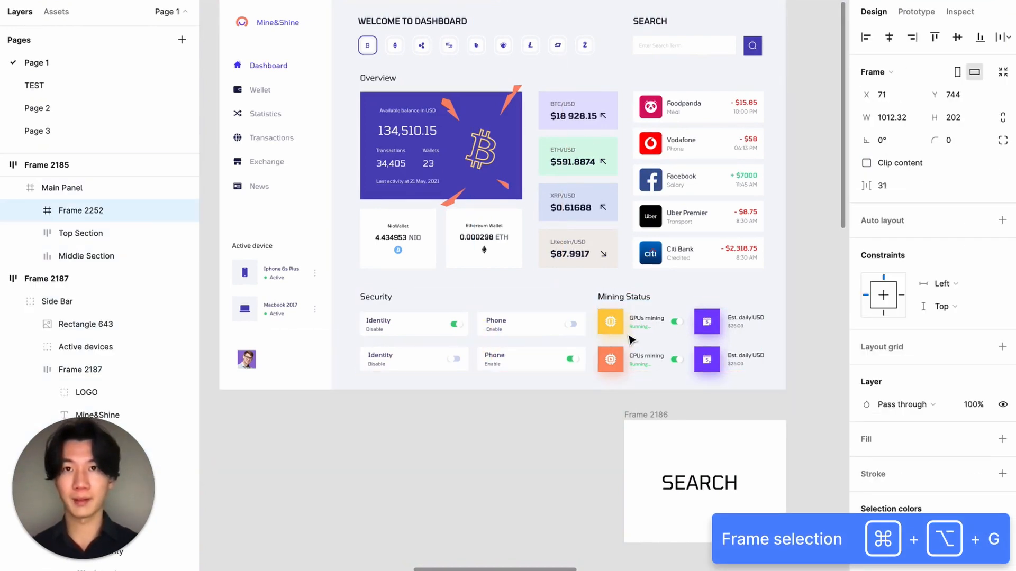
Step: Rename the frame holding the Security and Mining Status sections as Bottom Section
double_click(114, 211)
type("Bottom Section")
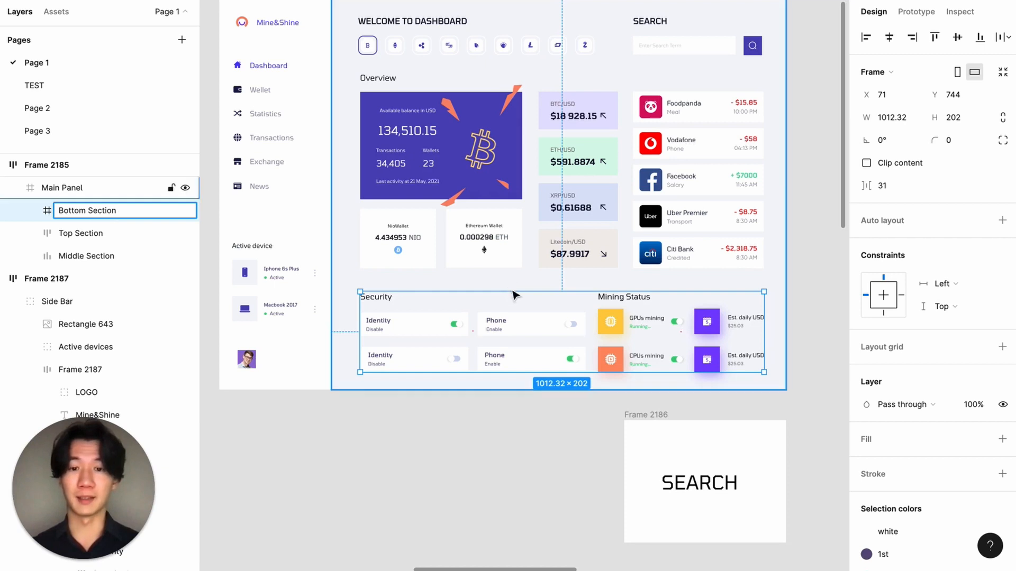
left_click(421, 432)
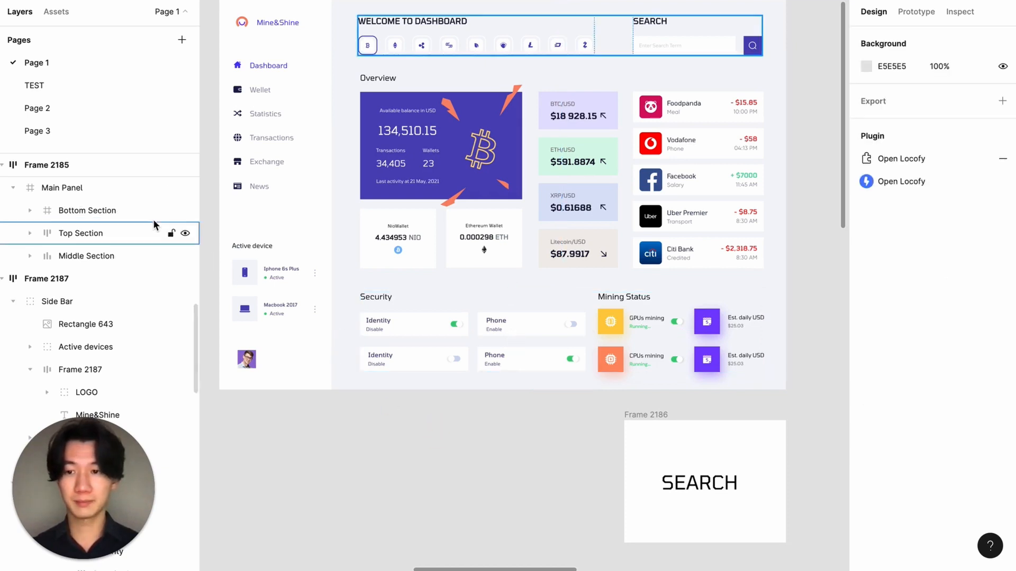
Step: Add auto layout to the Bottom Section and set the Security Section inside it to Fill container horizontally
left_click(153, 210)
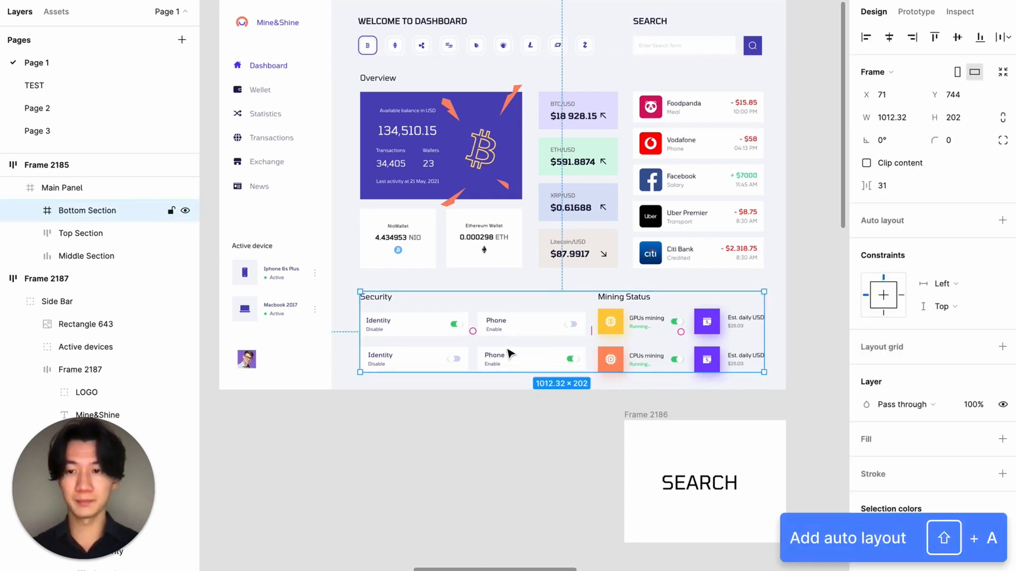
key("shift+a")
left_click(486, 348)
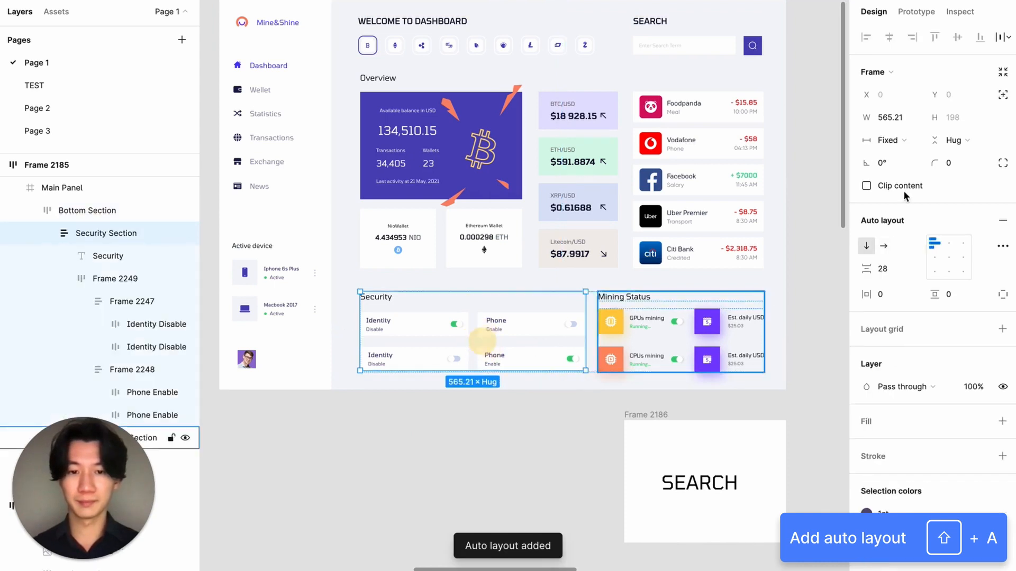
left_click(889, 140)
left_click(921, 174)
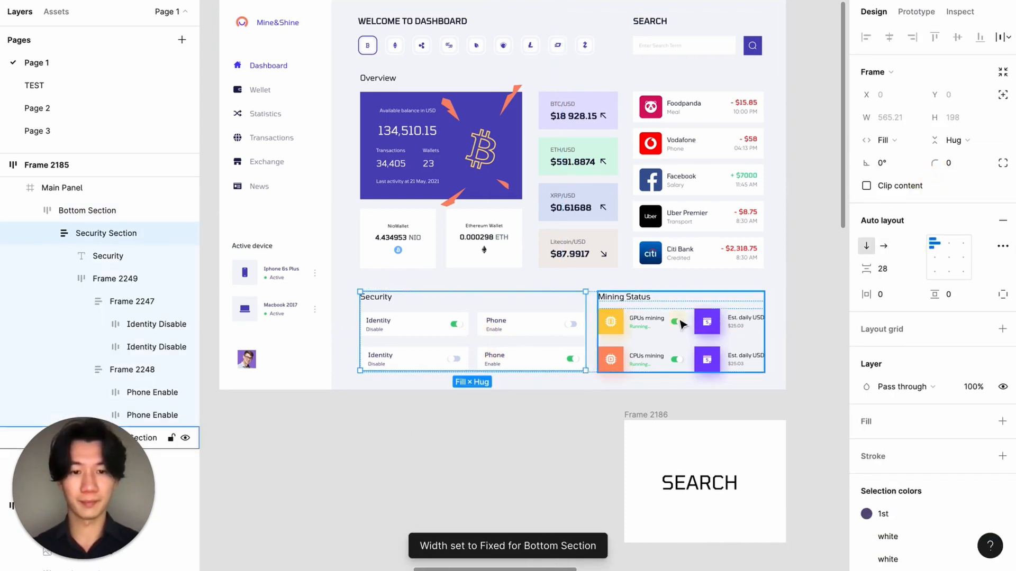
Step: Set the Mining Status Section's horizontal resizing to Fixed width
left_click(667, 301)
left_click(888, 139)
left_click(927, 140)
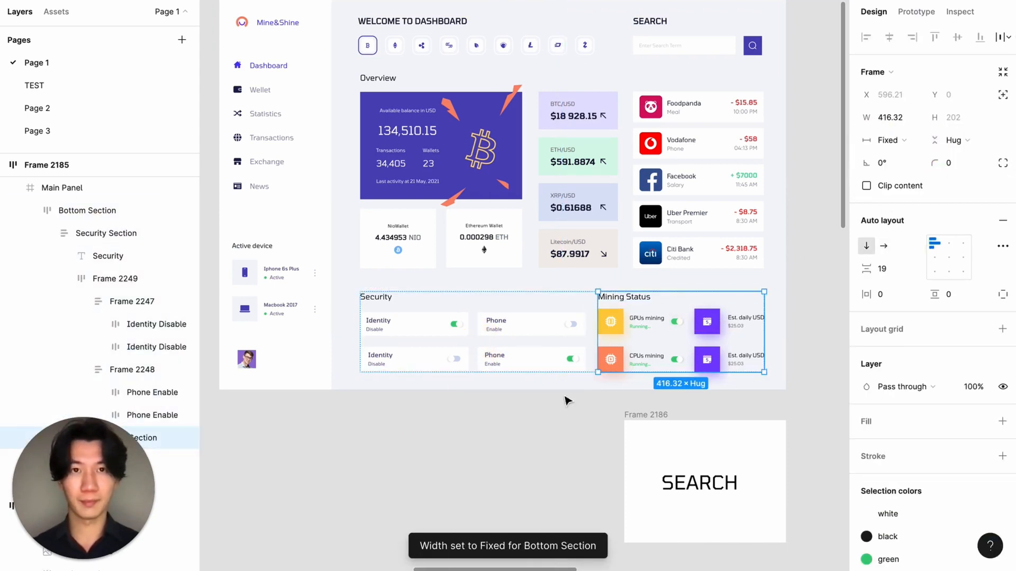
left_click(504, 391)
Step: Test how the Bottom Section's contents respond to narrowing the frame from its corner, and undo the resize
left_click(443, 324)
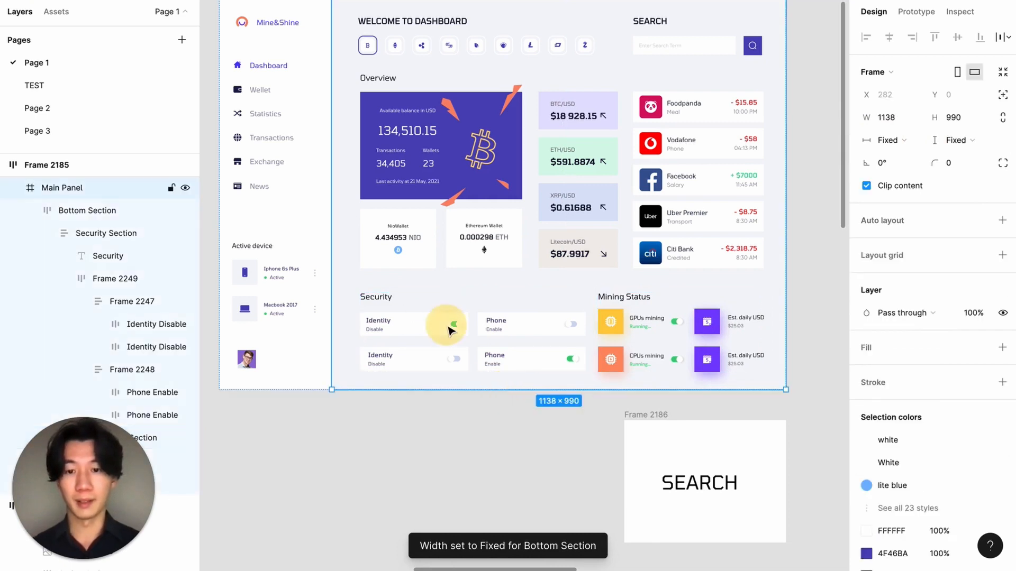
left_click_drag(759, 364, 655, 368)
key("super+z")
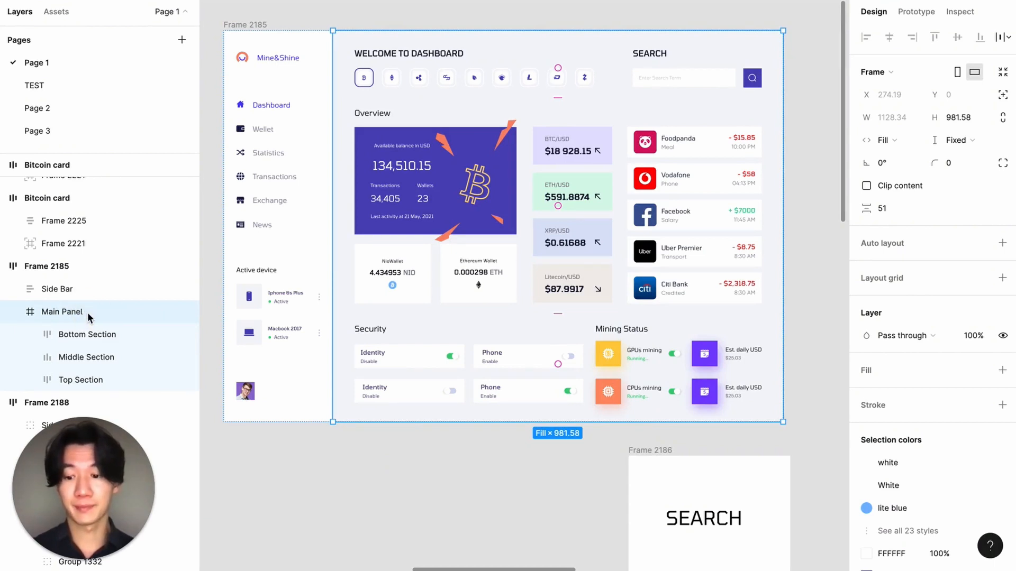
Step: Add auto layout to the Main Panel and set its Top, Middle and Bottom Sections to Fill container horizontally
key("shift+a")
left_click(552, 364)
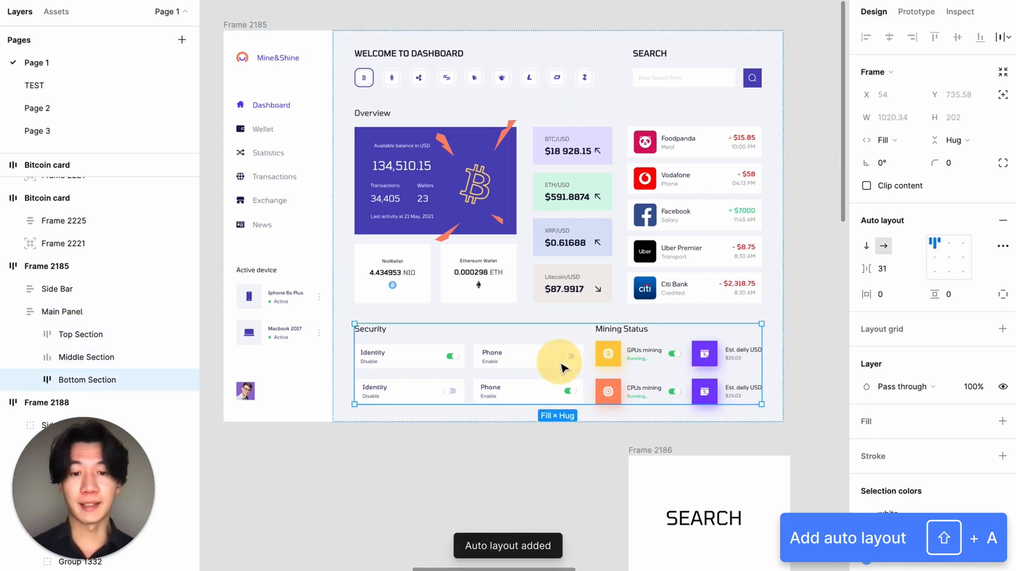
left_click(529, 265, "shift")
left_click(430, 90, "shift")
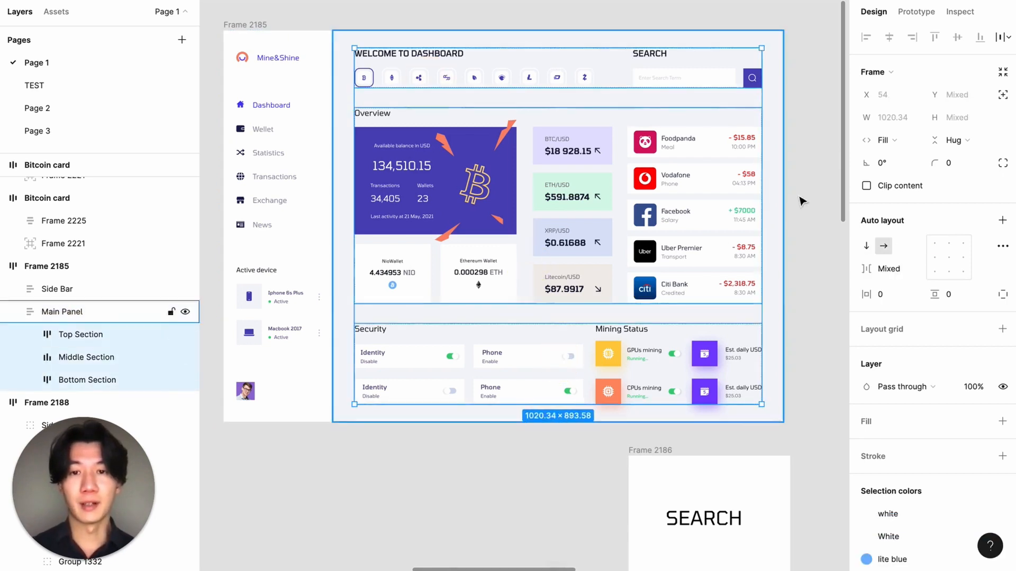
left_click(883, 140)
left_click(899, 147)
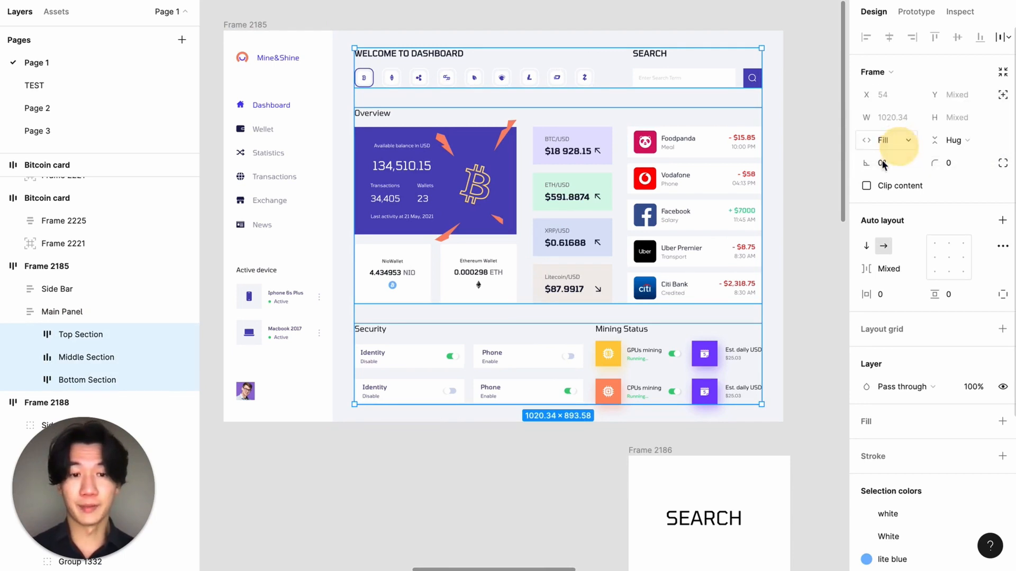
left_click(57, 289)
left_click(46, 266)
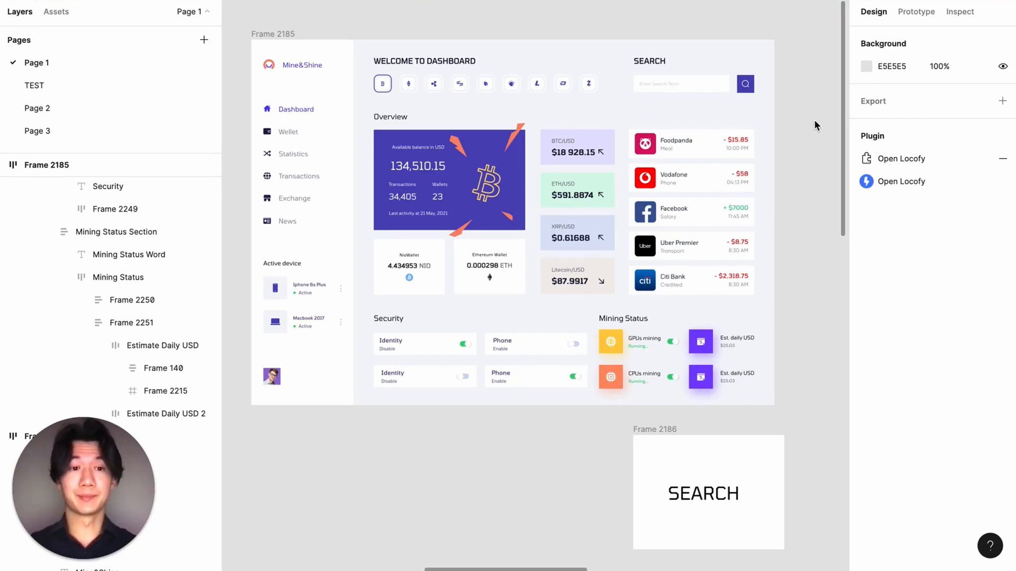
Step: Open the Locofy plugin, preview the dashboard frame and test its responsiveness by narrowing the preview
left_click(894, 182)
left_click_drag(382, 18, 896, 25)
left_click(862, 521)
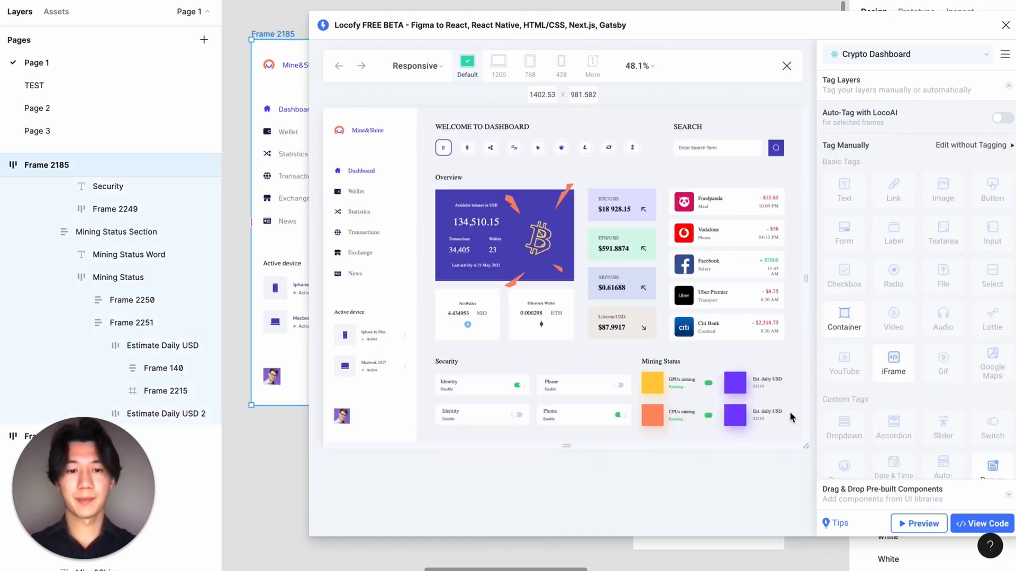
left_click_drag(798, 444, 785, 448)
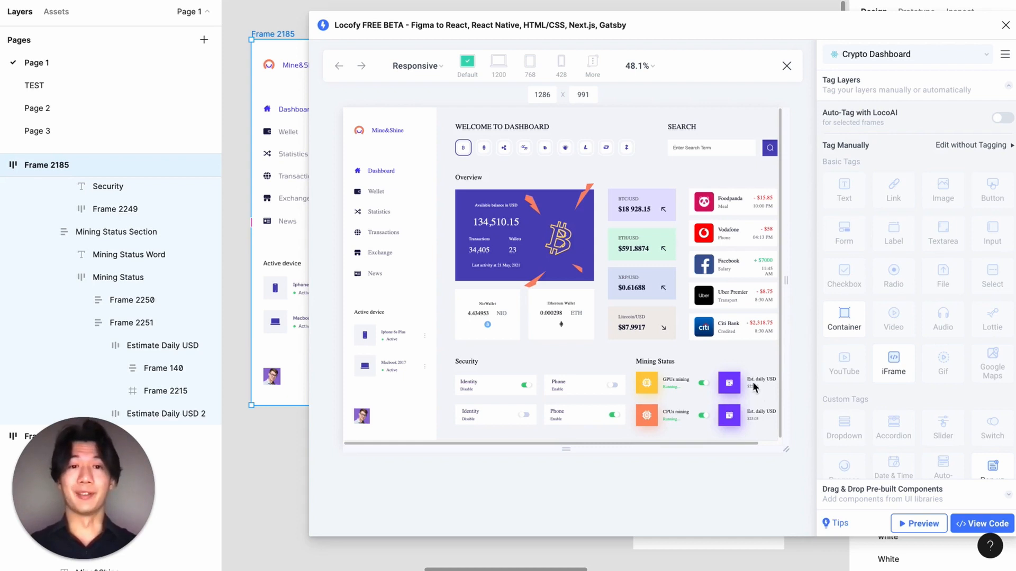
left_click(770, 146)
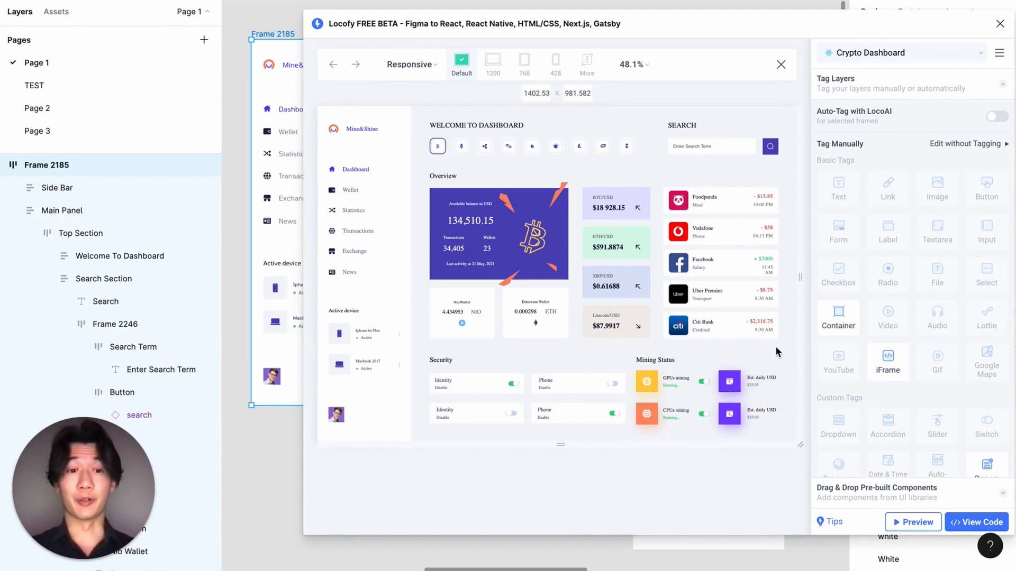
Step: Close the dashboard preview and select the Side Bar frame to view its assigned Locofy tag
left_click(913, 522)
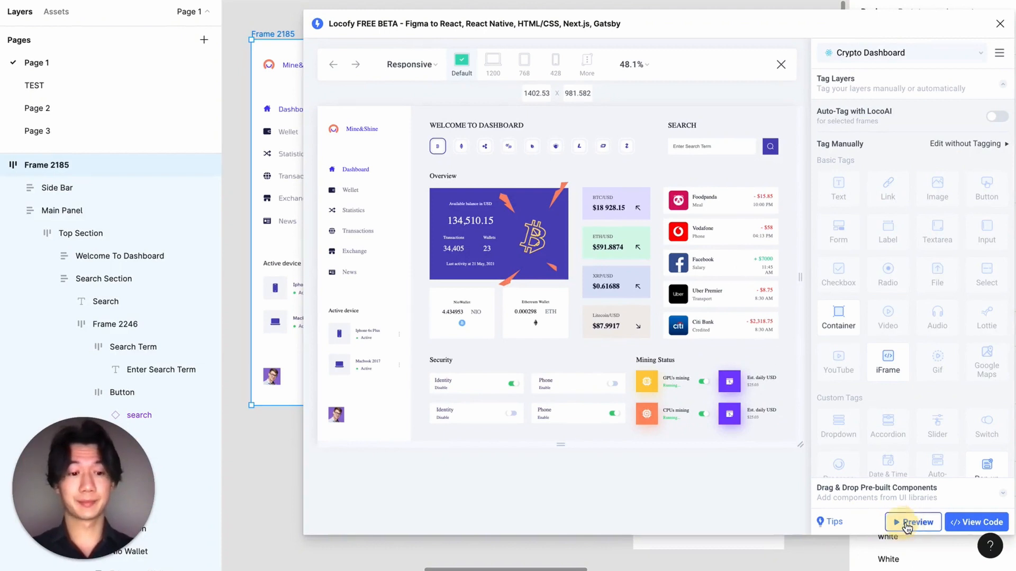
left_click_drag(451, 31, 930, 32)
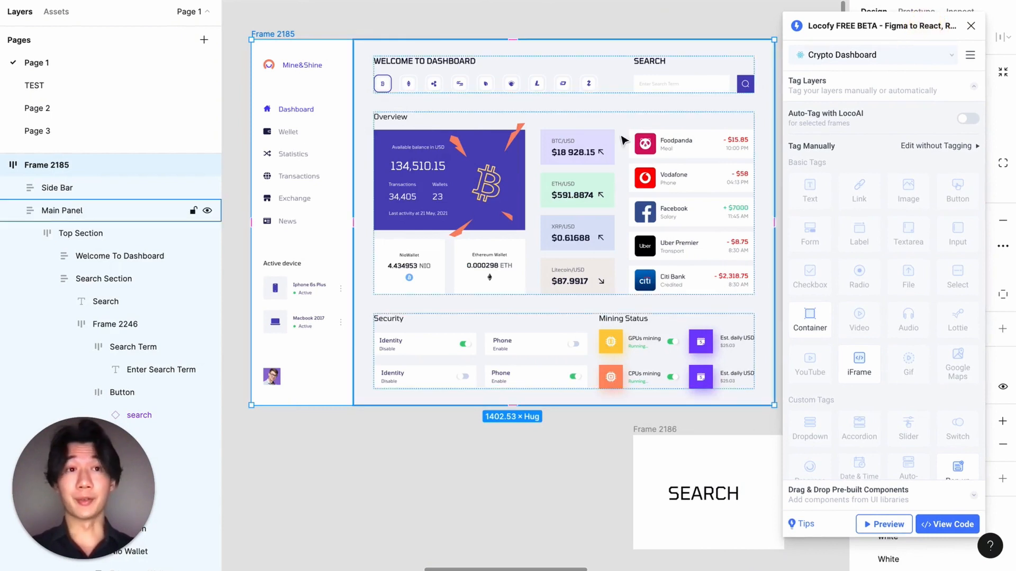
left_click(328, 156)
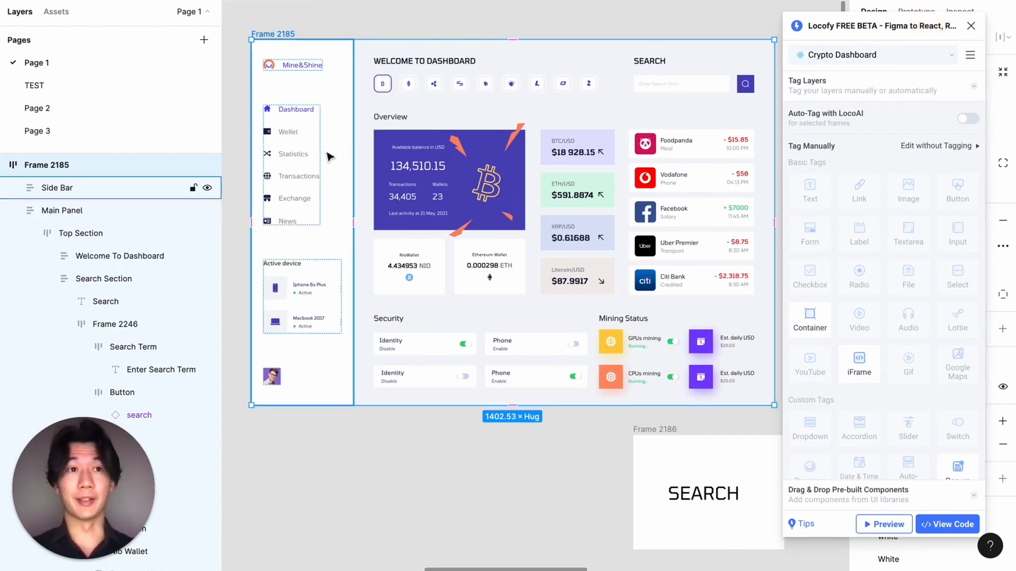
left_click(328, 156)
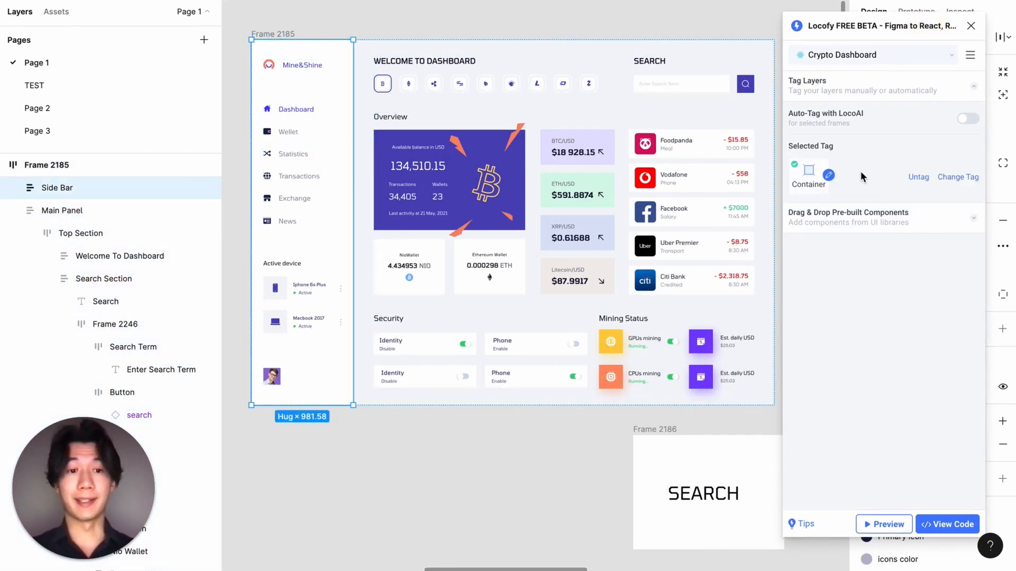
Step: Open the Side Bar's Container styling and layout settings and change the 1200 breakpoint's screen width to 1300
left_click(828, 179)
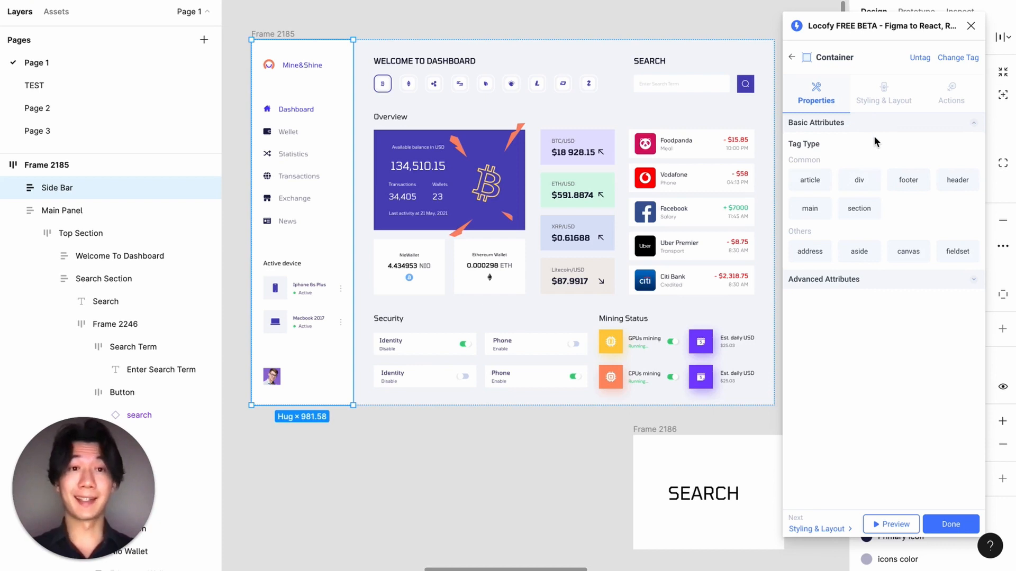
left_click(883, 98)
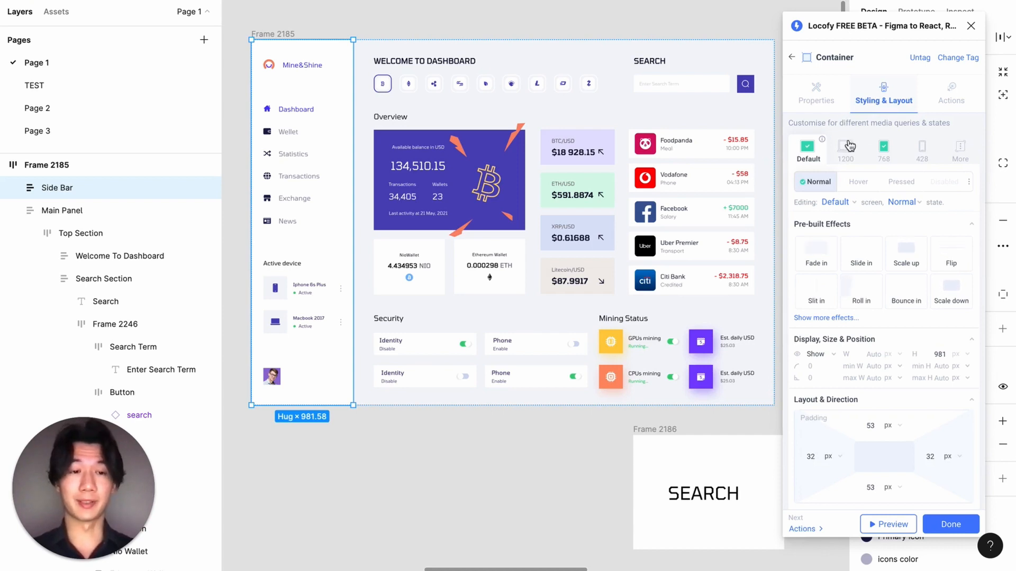
left_click(848, 162)
mouse_move(860, 139)
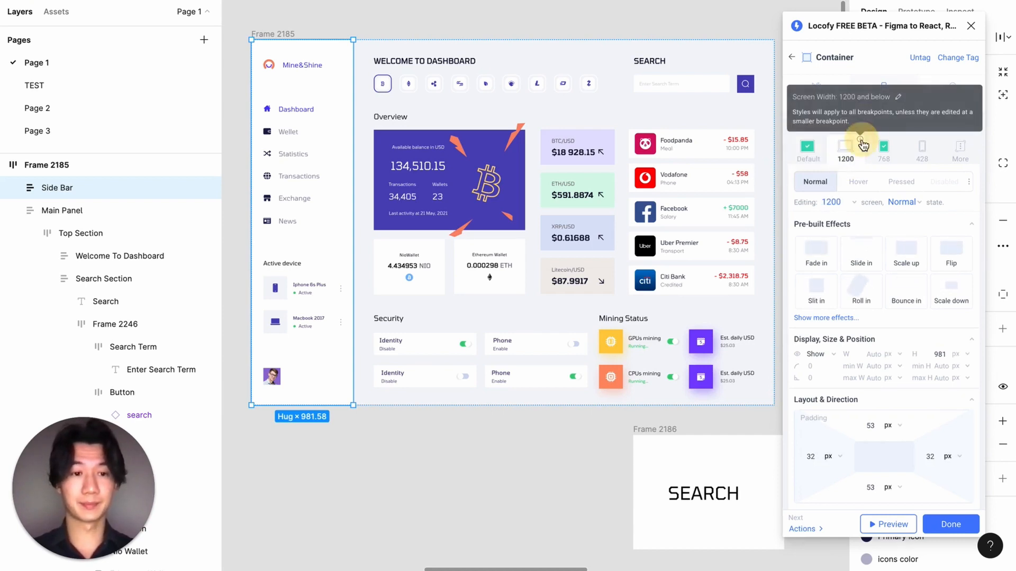
left_click(898, 97)
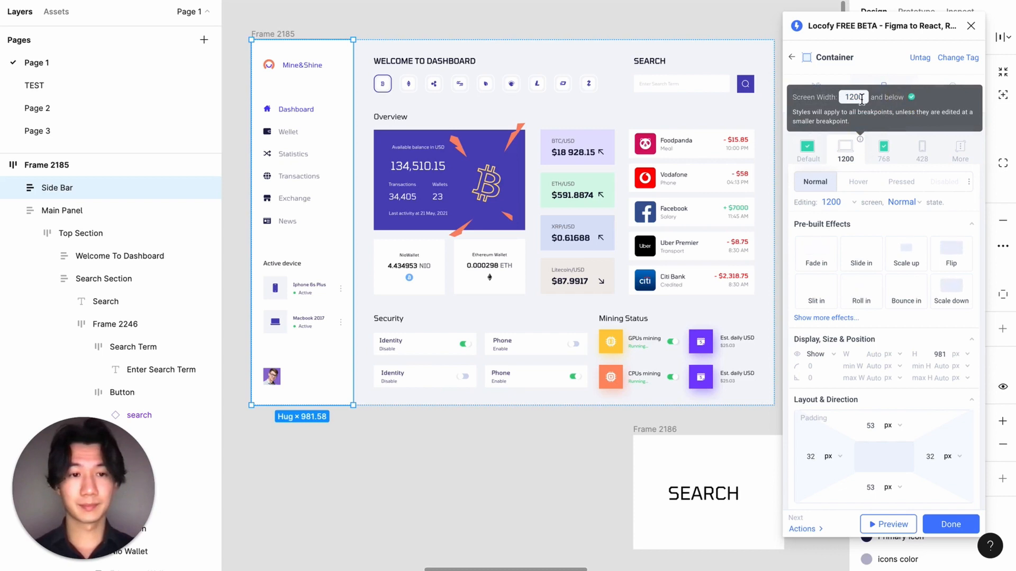
type("1300")
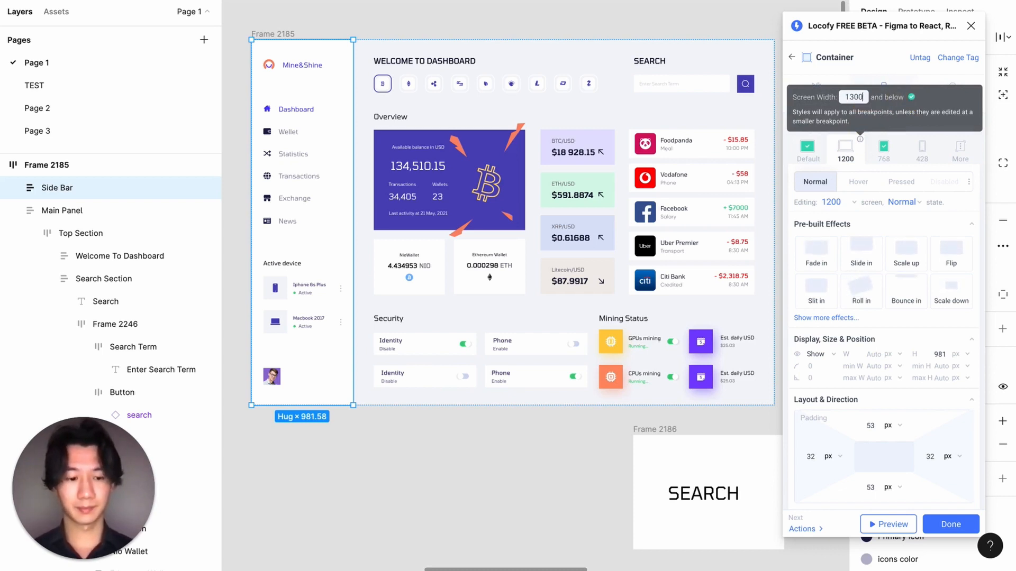
key("Return")
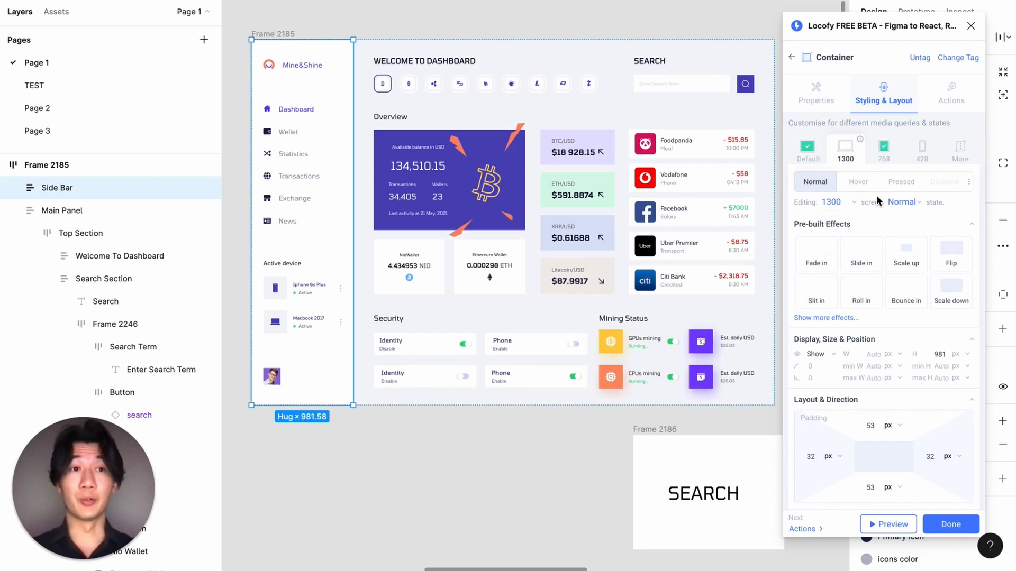
Step: Set the Side Bar's display to Hide at the 1300 breakpoint
scroll(868, 259, "down", 1)
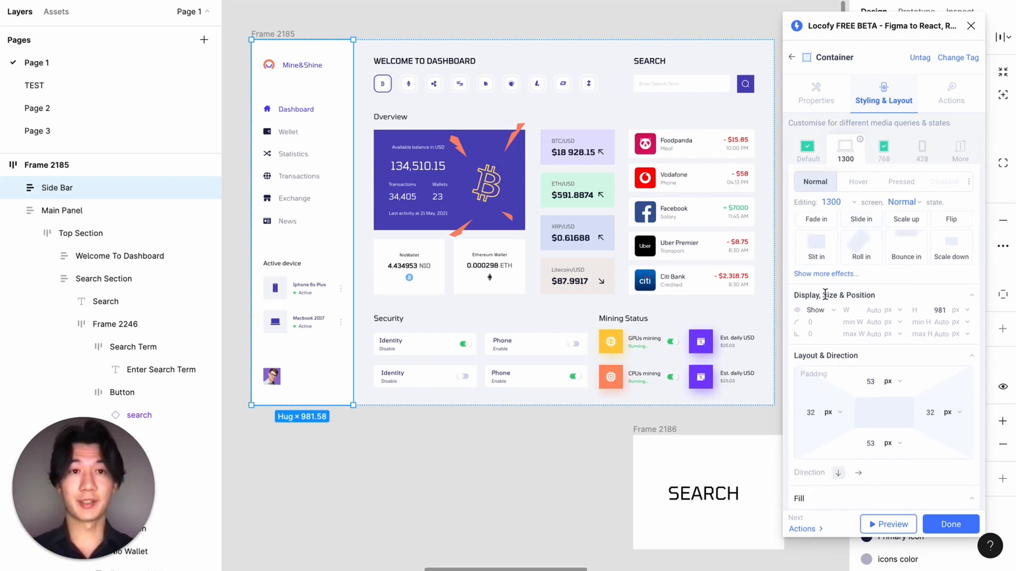
left_click(818, 309)
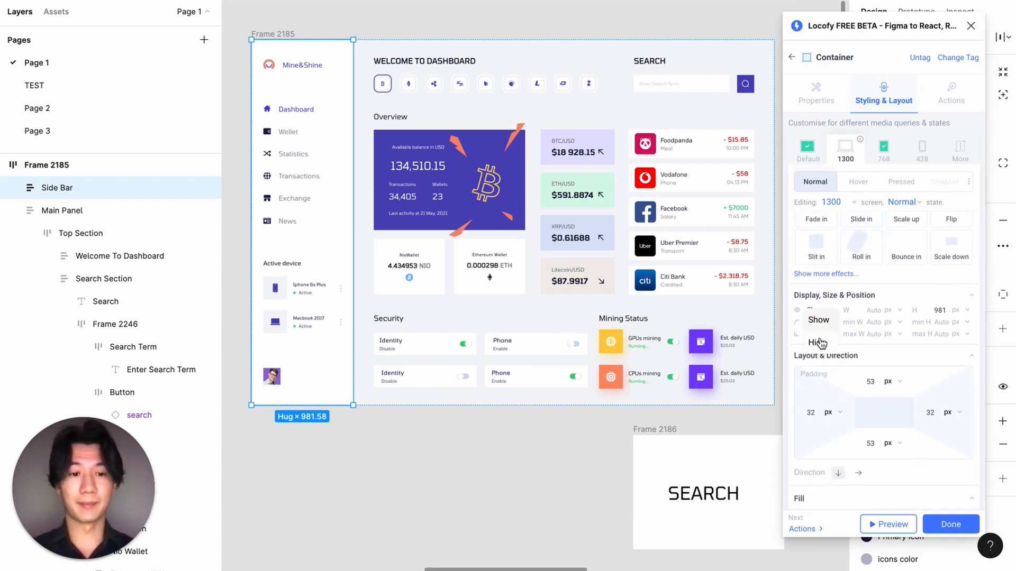
left_click(825, 339)
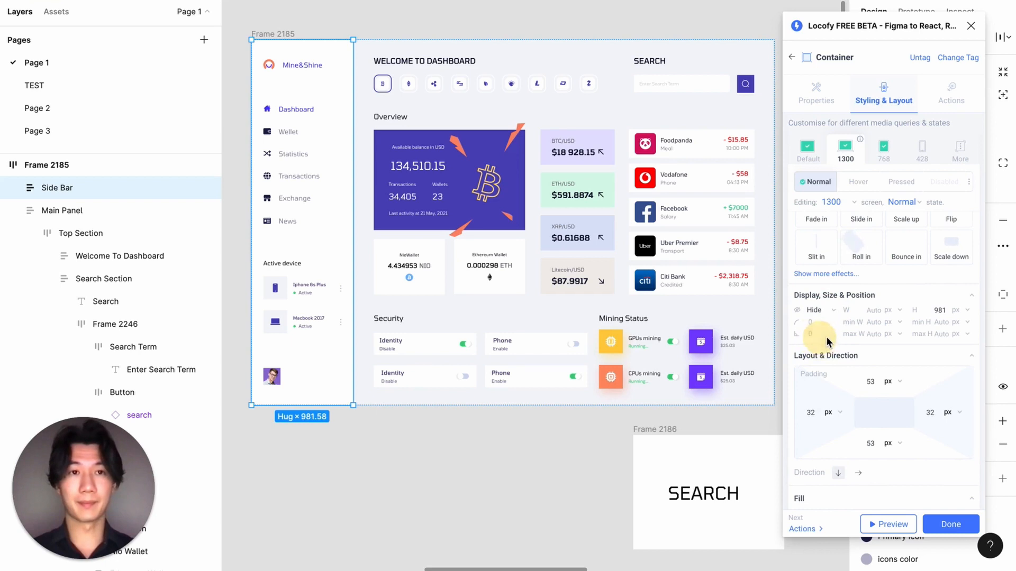
Step: Preview the dashboard Frame 2185 and test the Side Bar's hiding by narrowing the preview to about 1227 px wide
left_click(279, 37)
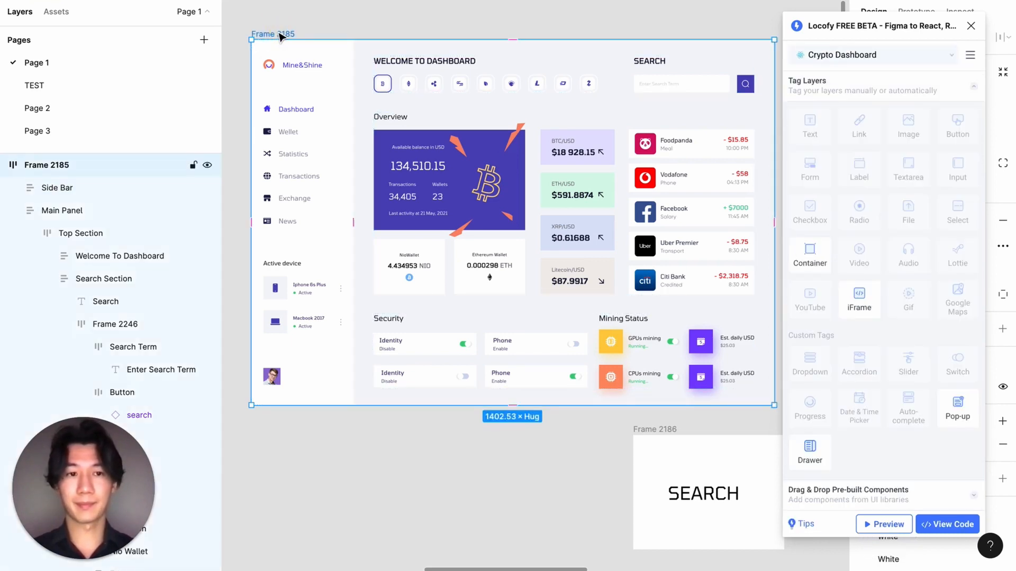
left_click(857, 517)
left_click(883, 524)
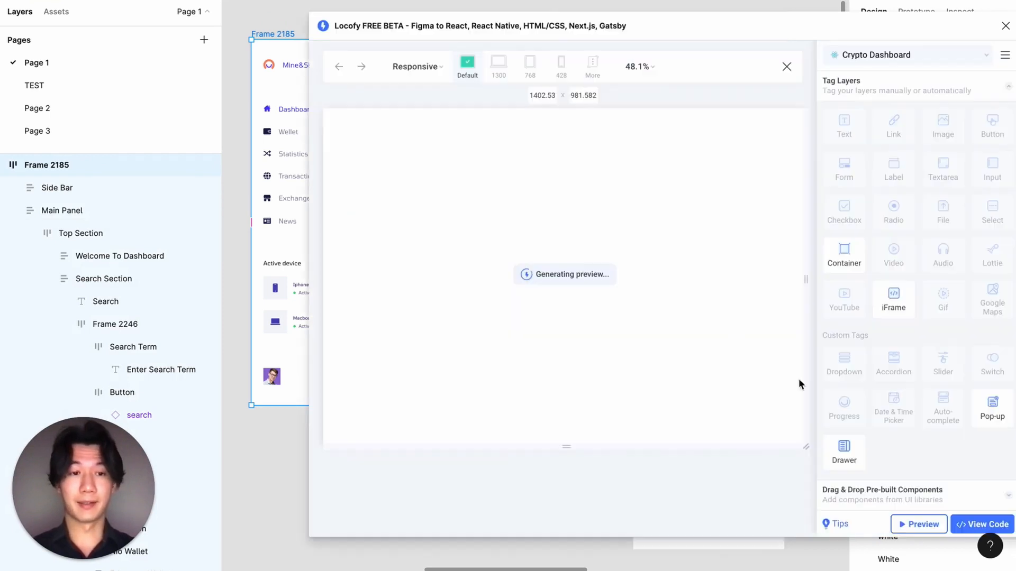
left_click_drag(688, 24, 617, 22)
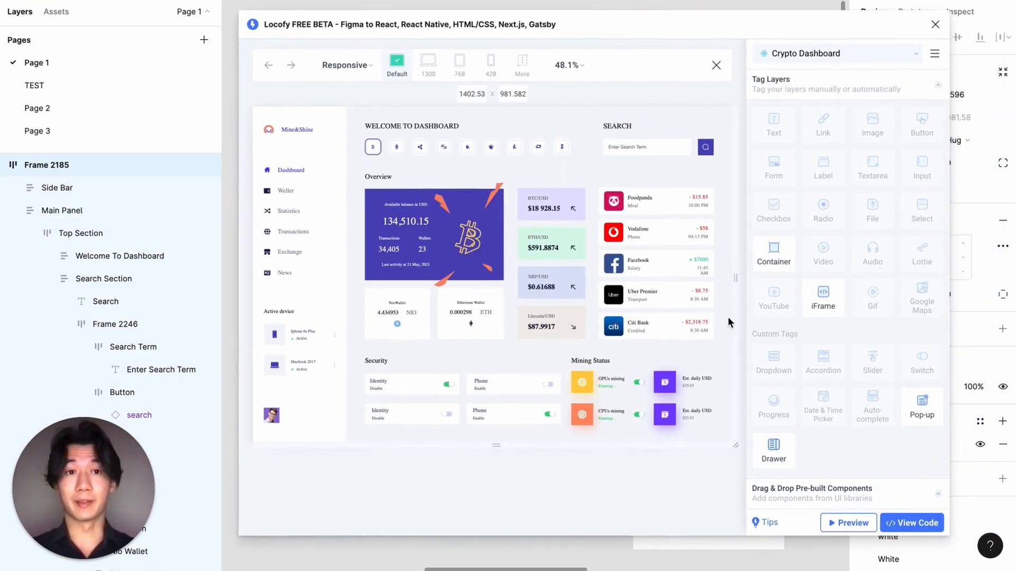
left_click_drag(734, 446, 705, 446)
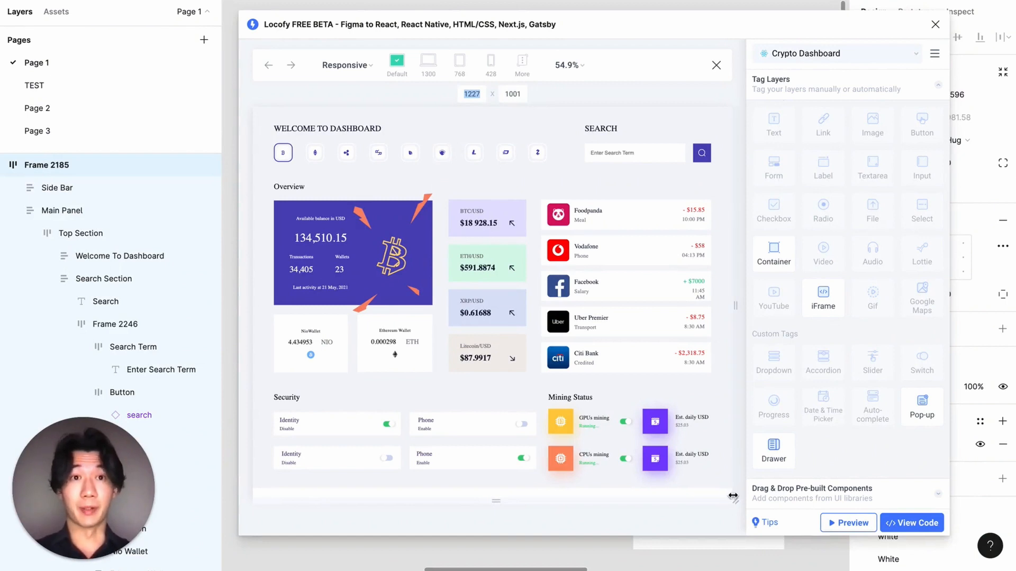
left_click(716, 277)
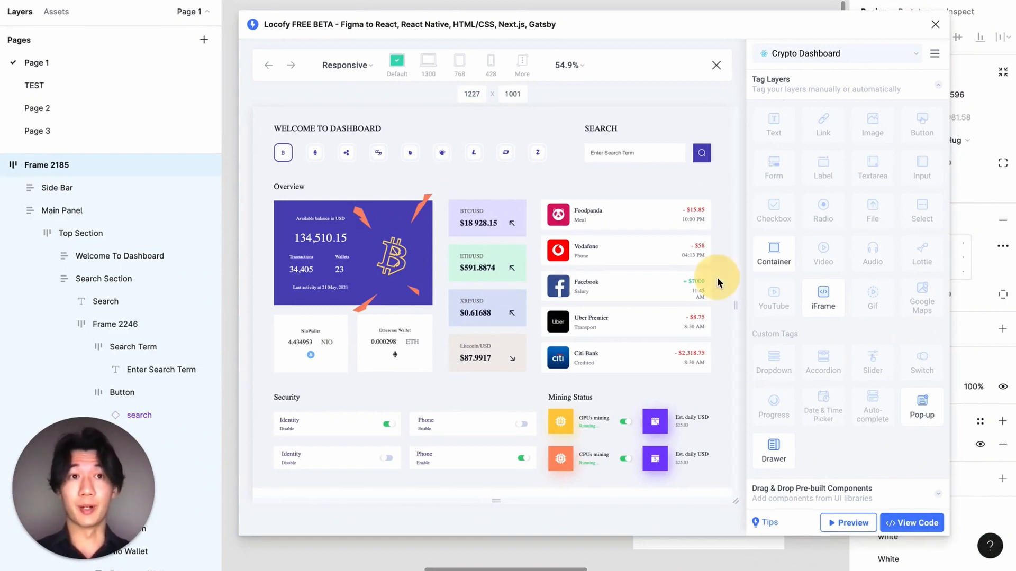
left_click_drag(731, 496, 708, 492)
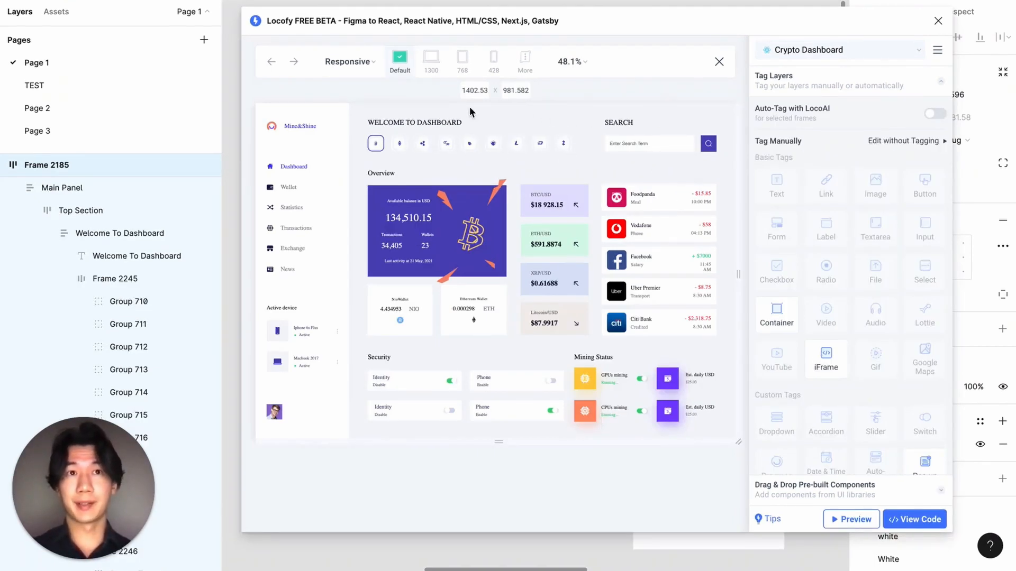
Step: Close the dashboard preview and tag the Top Section frame as a Container
left_click(840, 519)
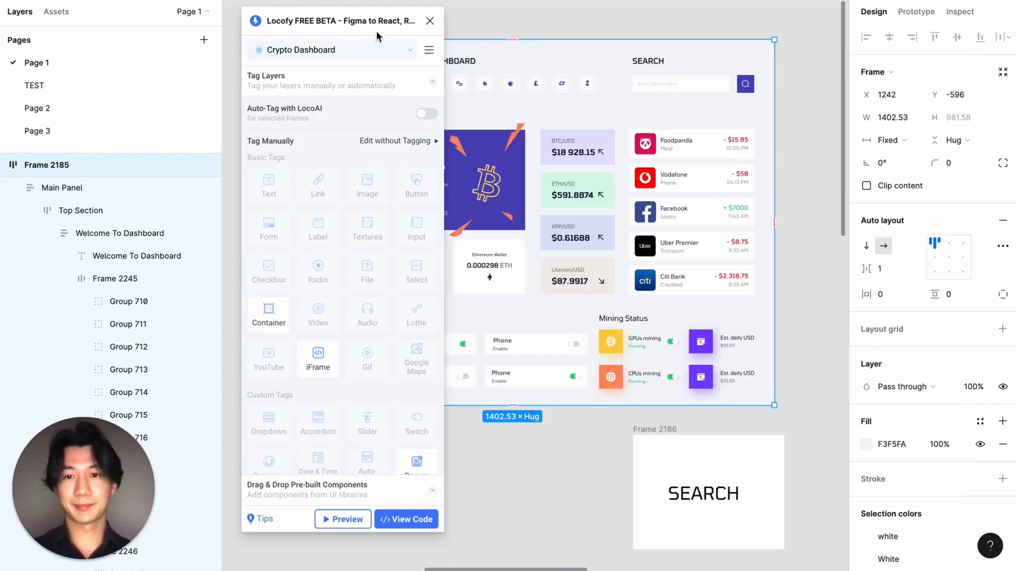
left_click_drag(376, 28, 921, 38)
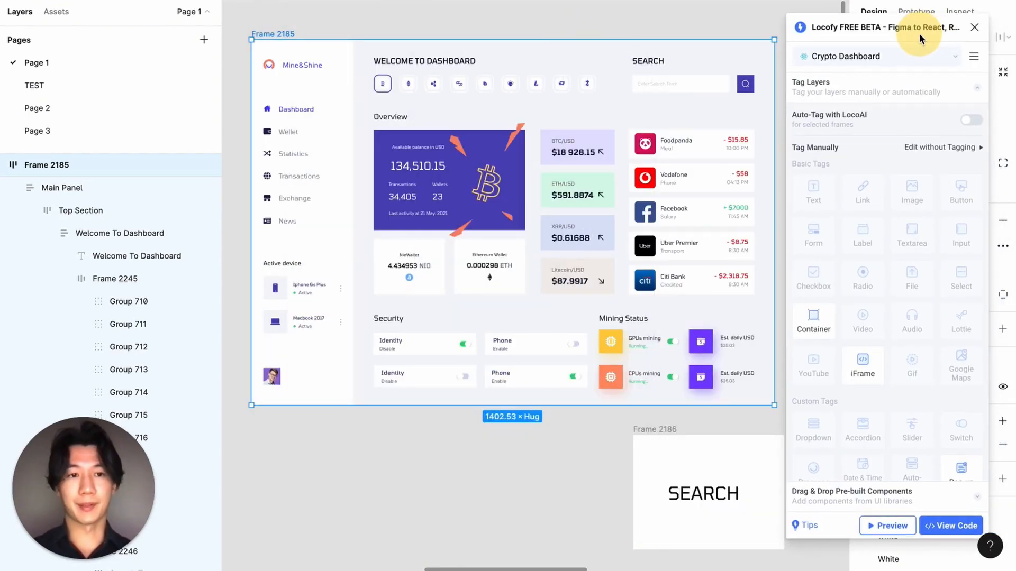
left_click(548, 80)
left_click(550, 80)
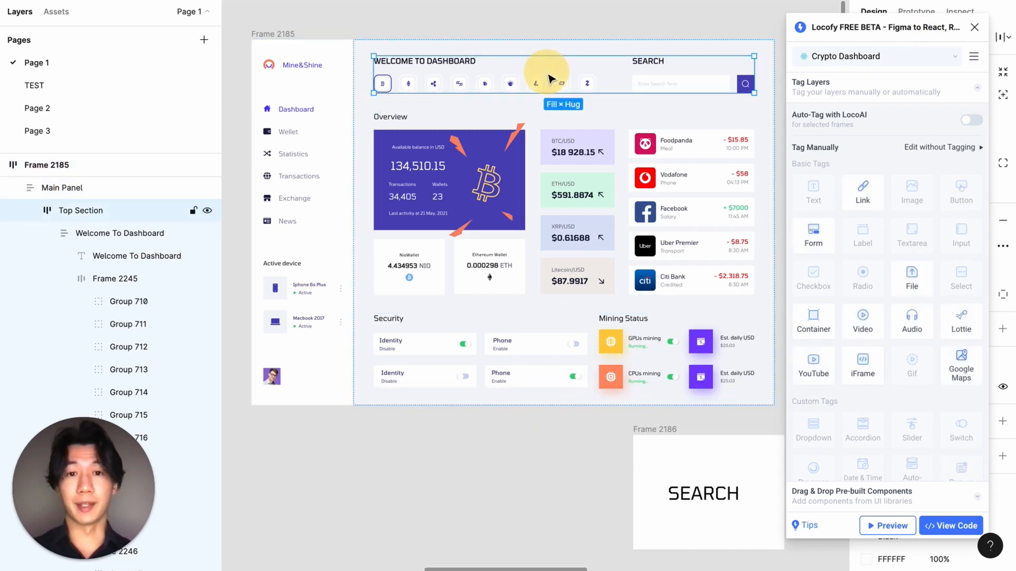
left_click(813, 333)
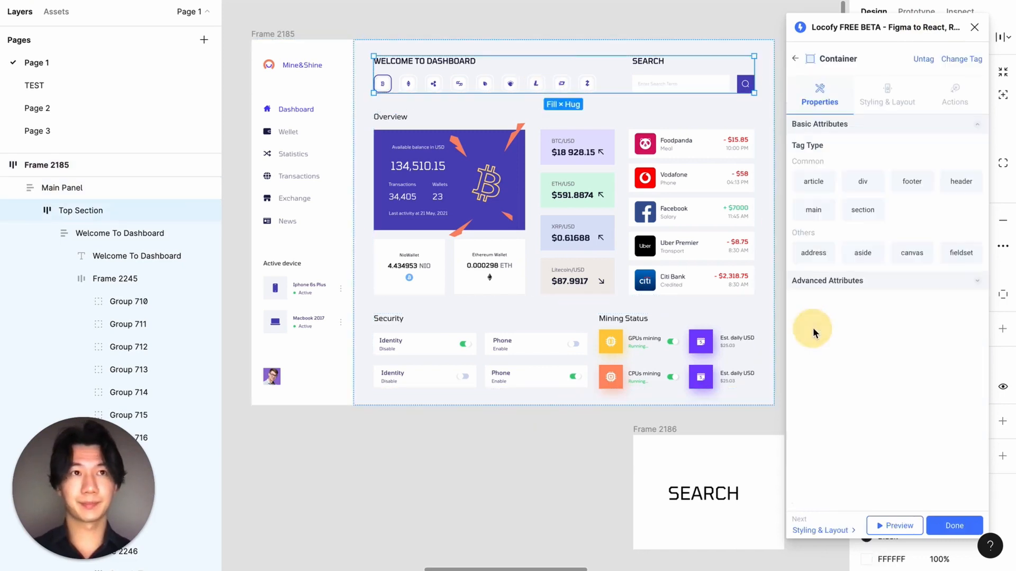
Step: Change the Top Section's 768 breakpoint to a screen width of 1050 and set its layout direction to vertical there
left_click(880, 105)
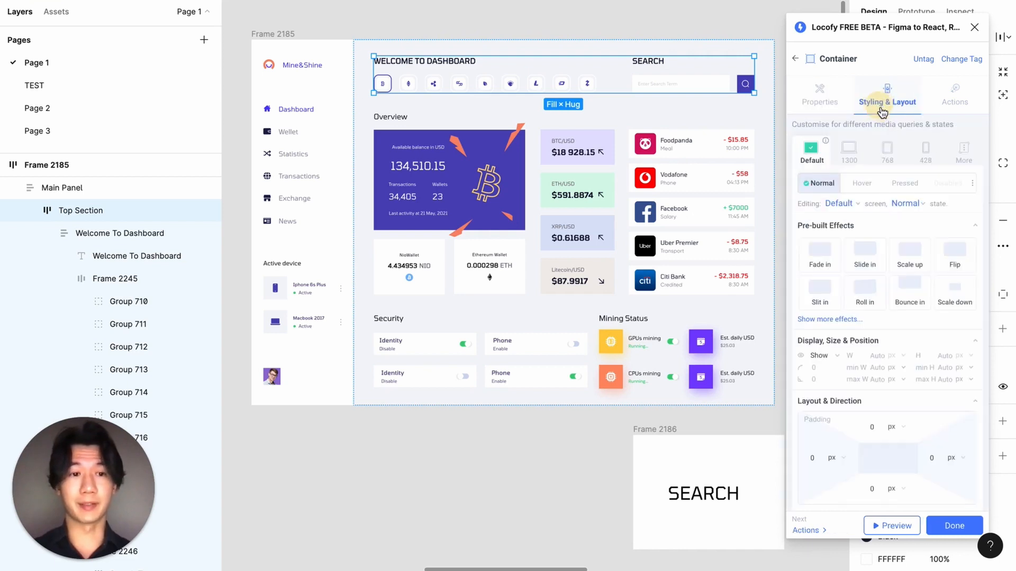
left_click(891, 165)
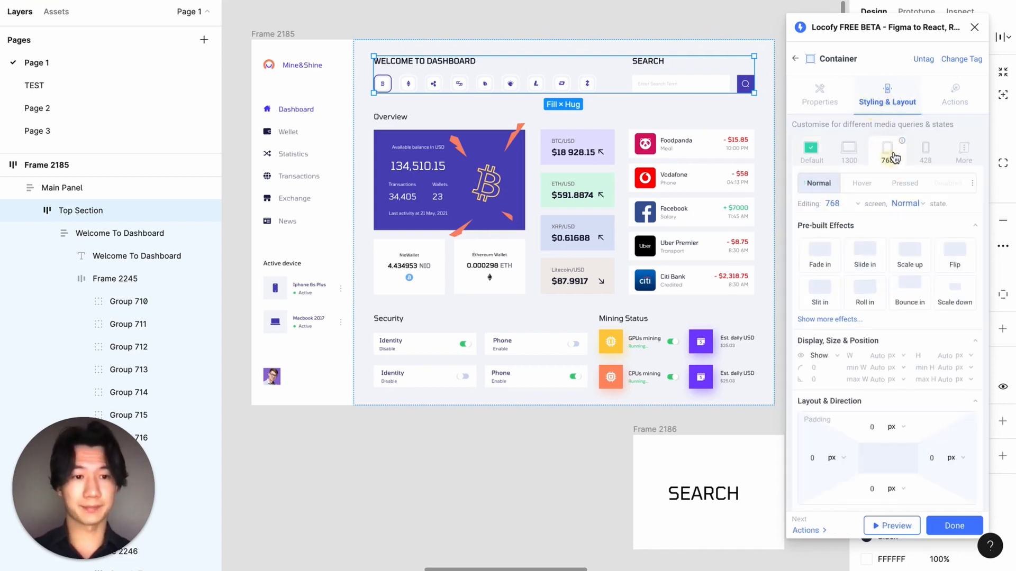
mouse_move(901, 142)
left_click(896, 101)
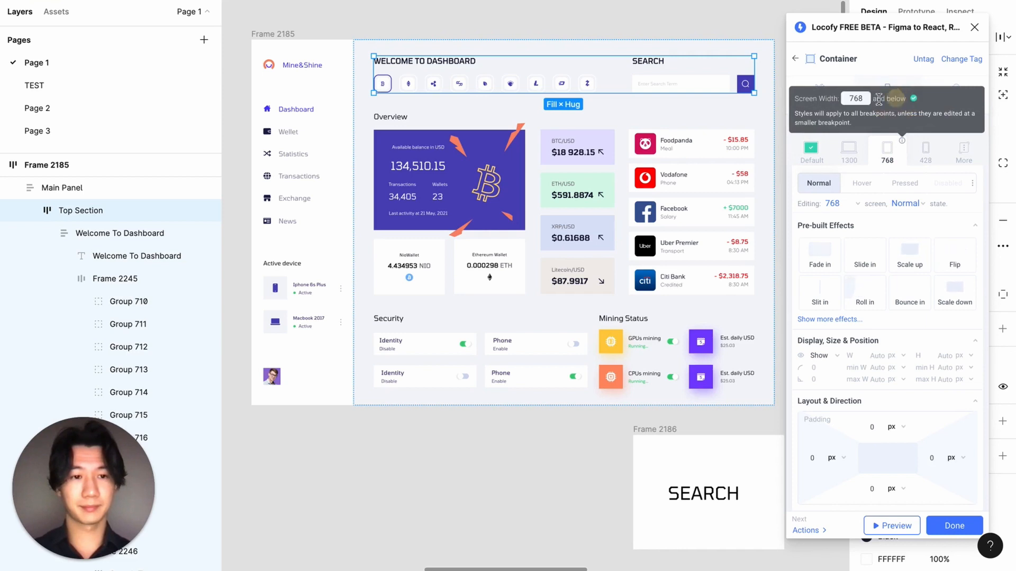
type("1050")
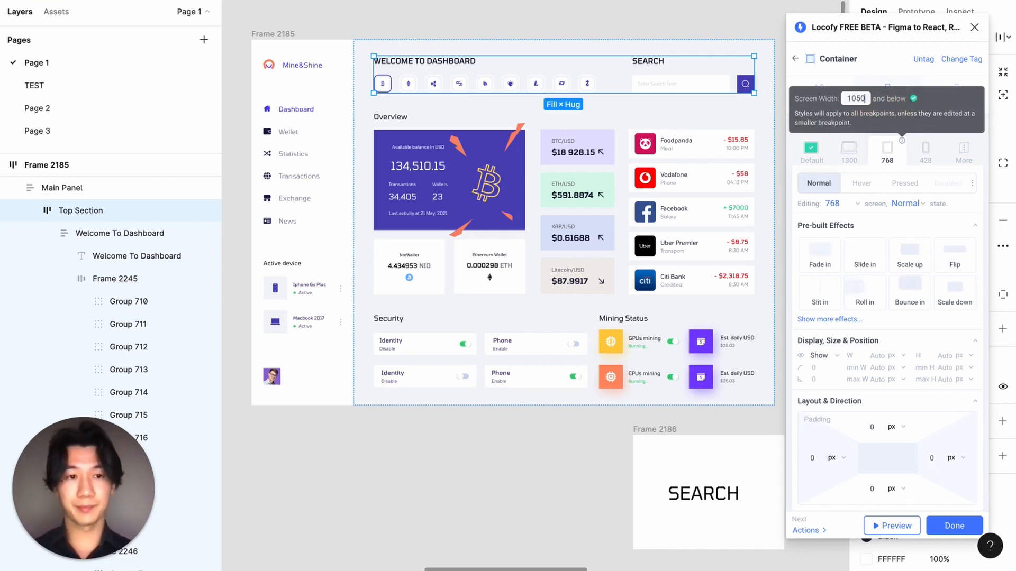
key("Return")
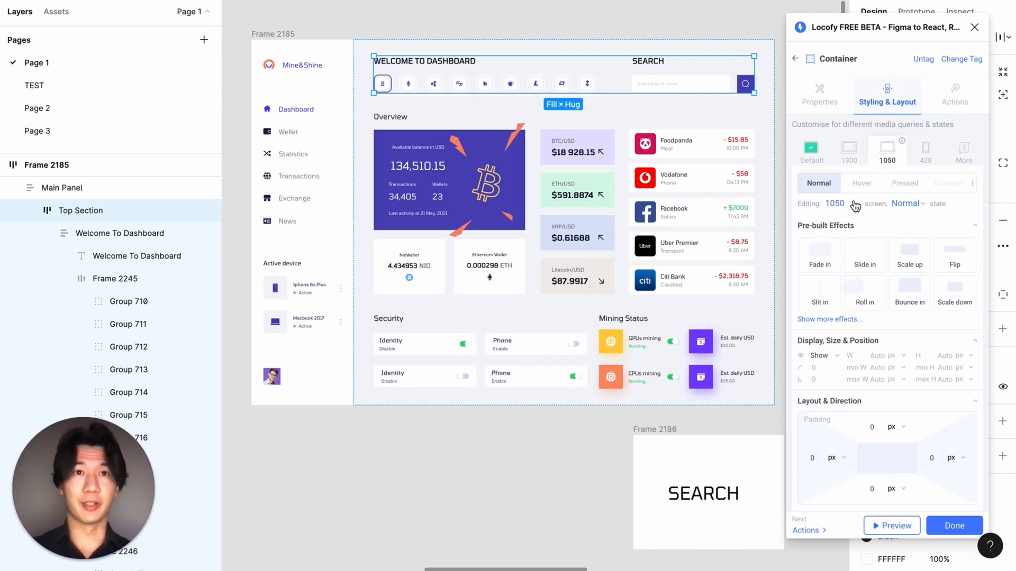
scroll(867, 243, "down", 5)
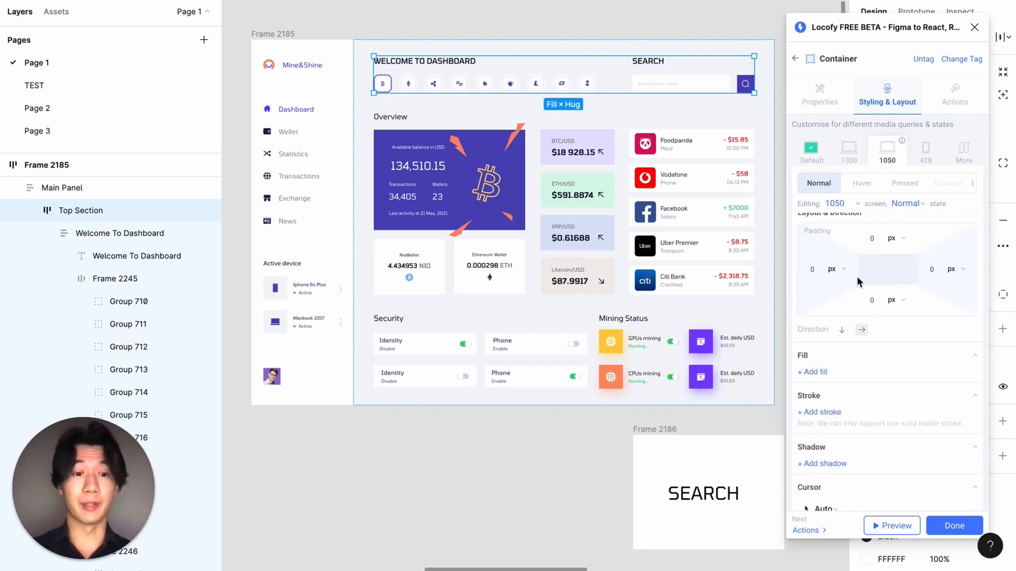
left_click(842, 329)
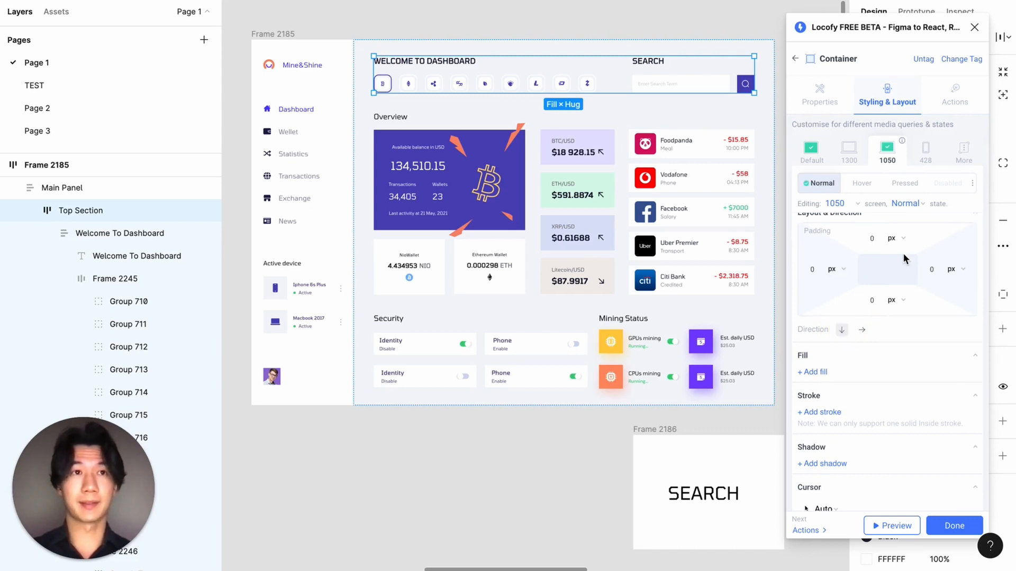
Step: Preview the dashboard Frame 2185 and test the Top Section's stacking by narrowing the preview to about 994 px wide
left_click(274, 32)
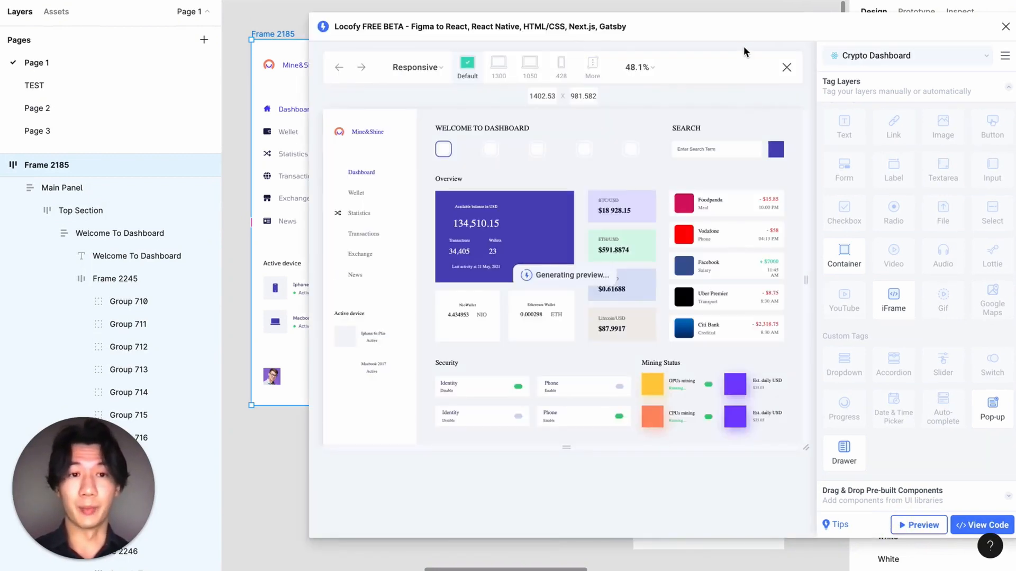
left_click_drag(724, 25, 681, 18)
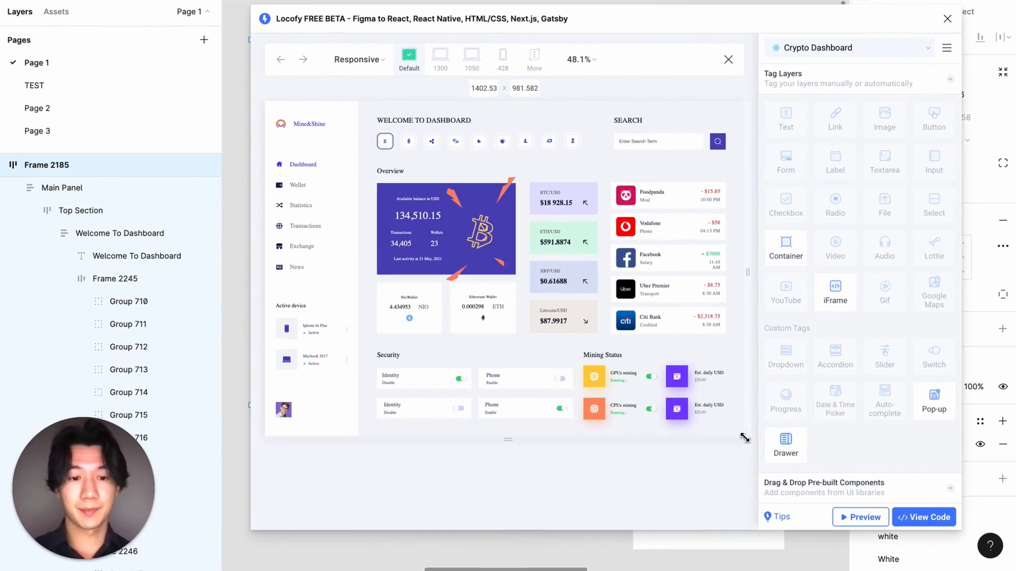
left_click_drag(744, 438, 677, 412)
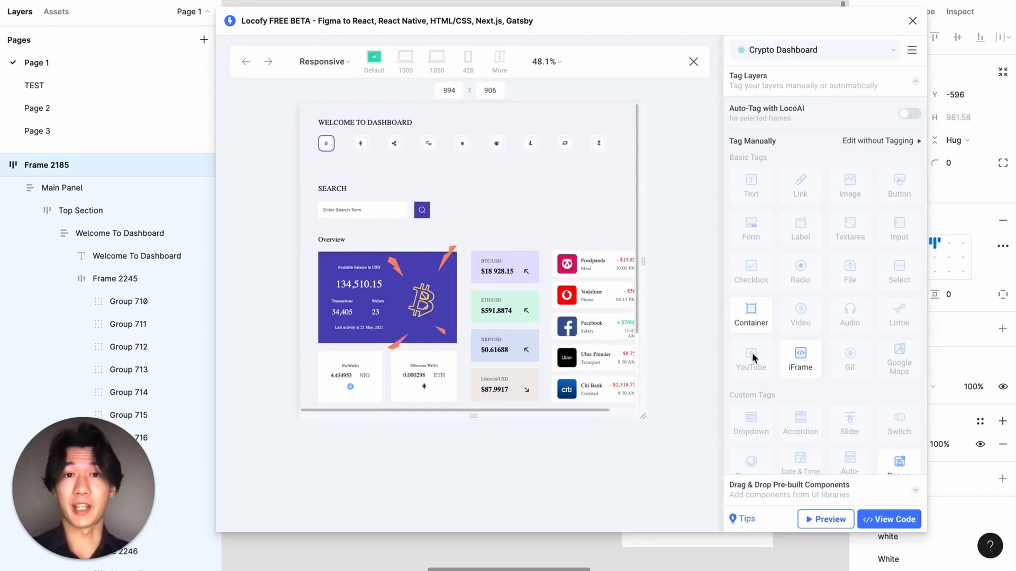
Step: Close the preview and review the Top Section's Container styling options at the default breakpoint, down to the advanced CSS properties
left_click(819, 523)
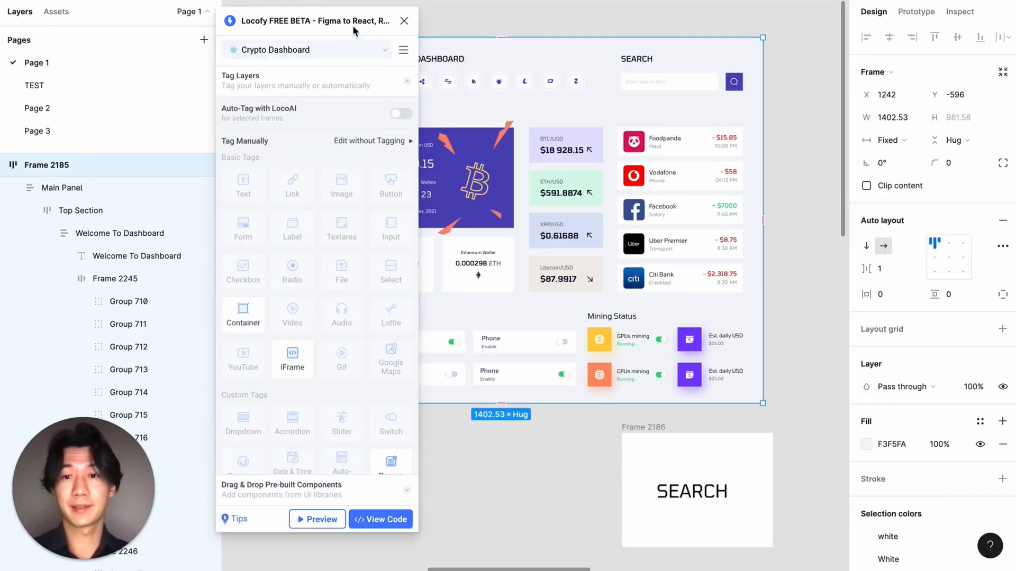
left_click_drag(352, 27, 906, 34)
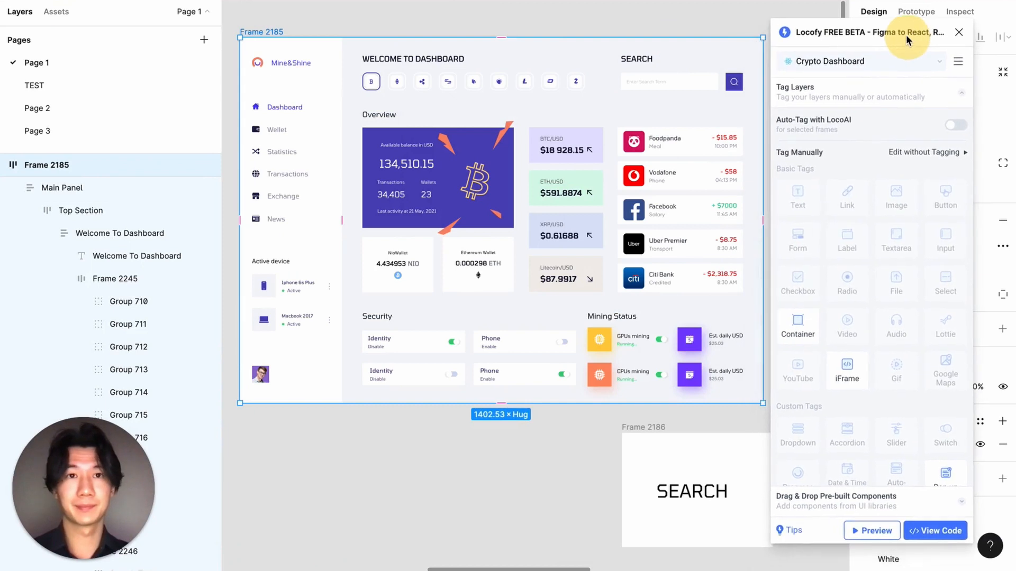
left_click(459, 74)
double_click(461, 74)
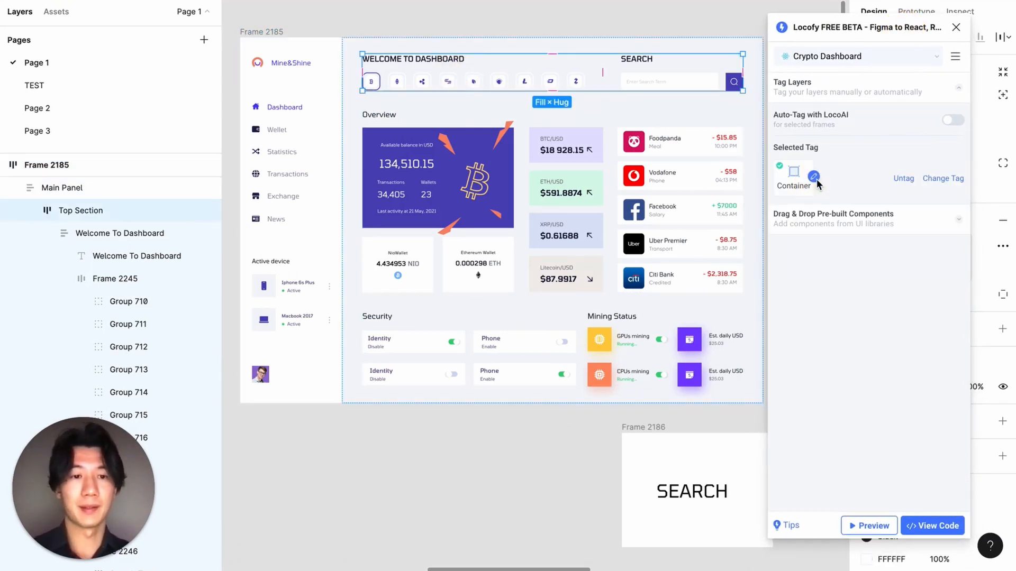
left_click(815, 180)
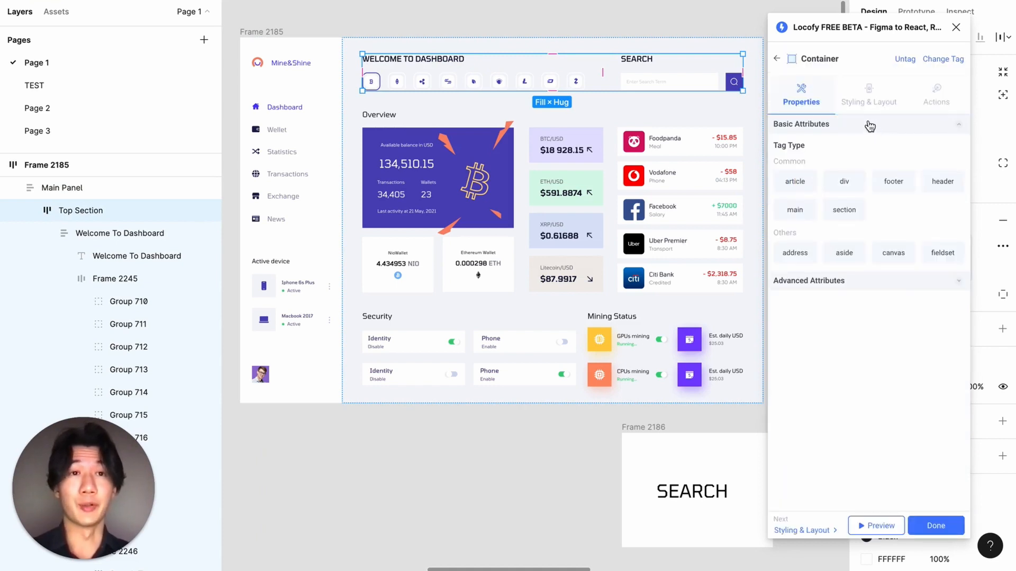
left_click(864, 100)
scroll(861, 261, "down", 5)
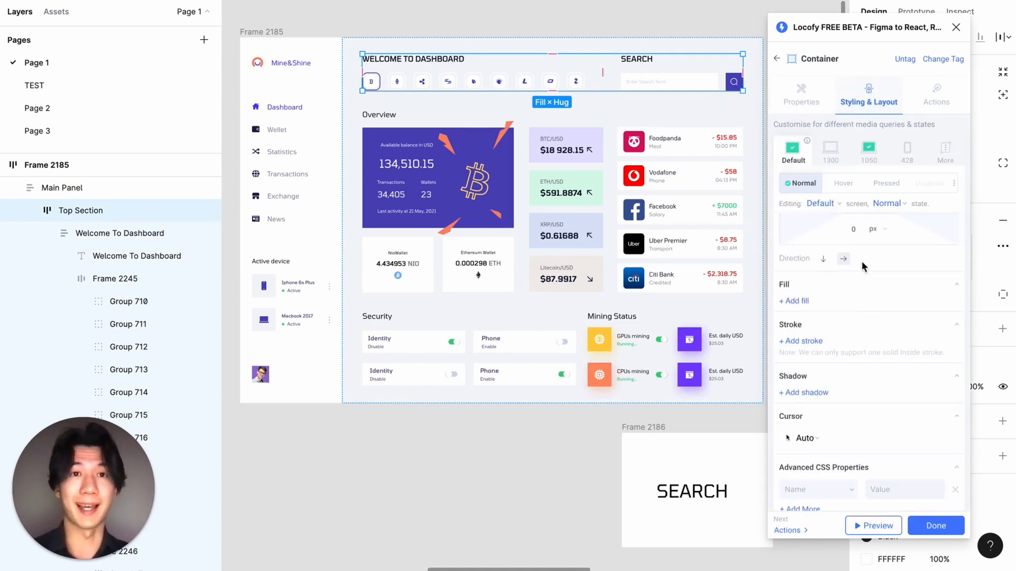
scroll(871, 269, "down", 1)
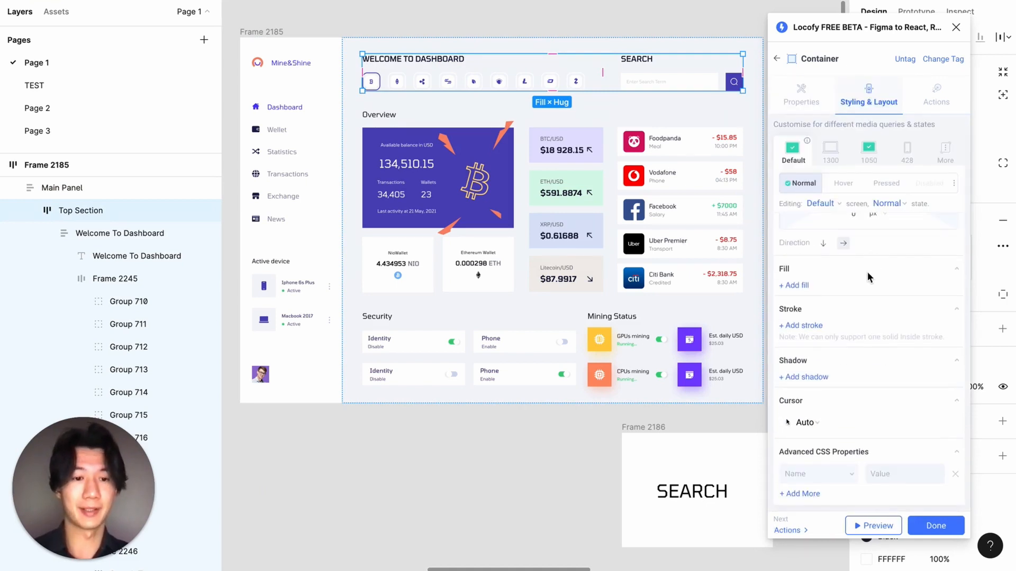
Step: Add an advanced CSS property gap of 30px to the Top Section container at the default breakpoint
left_click(817, 473)
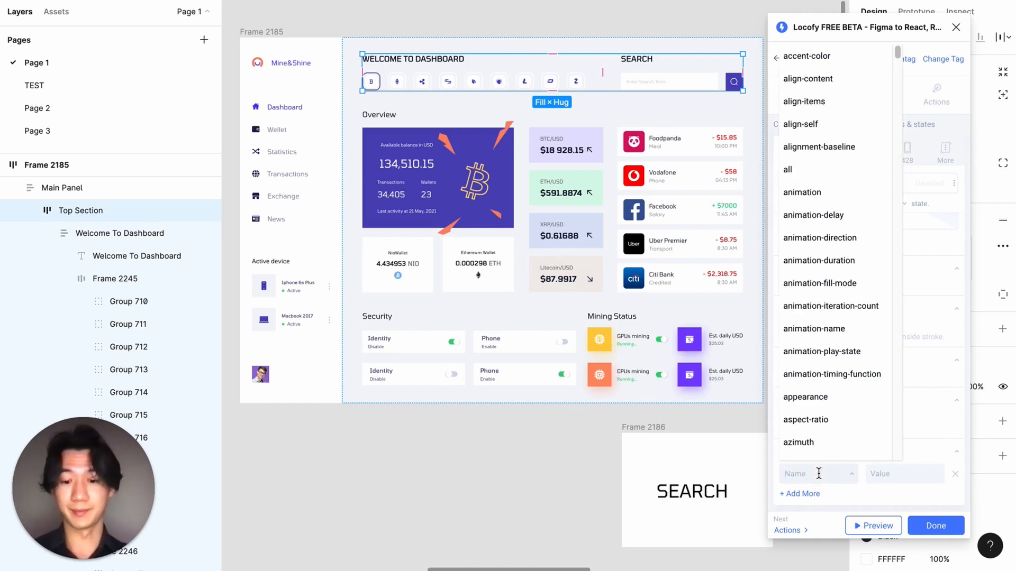
type("gap")
left_click(796, 427)
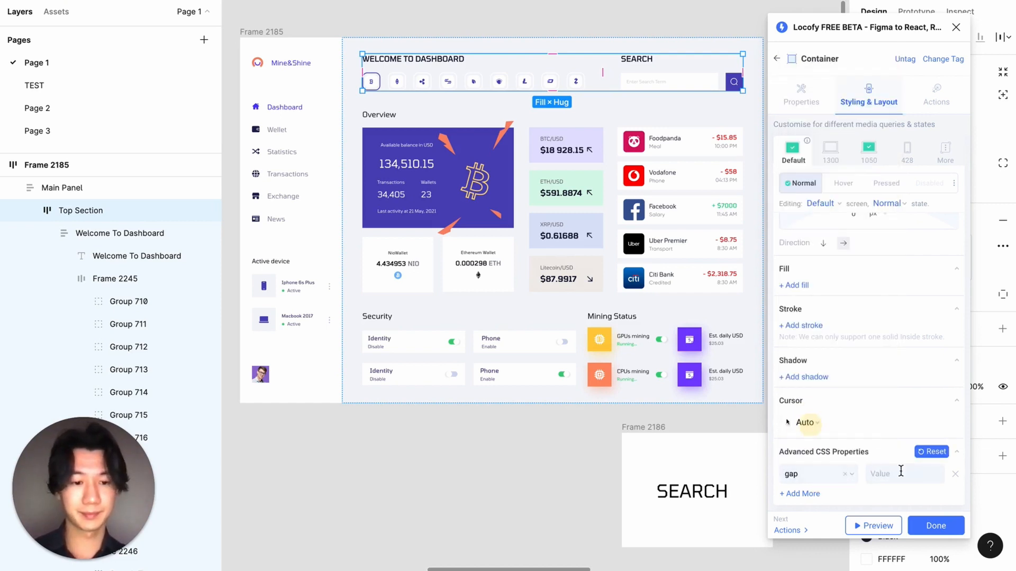
left_click(900, 472)
type("30")
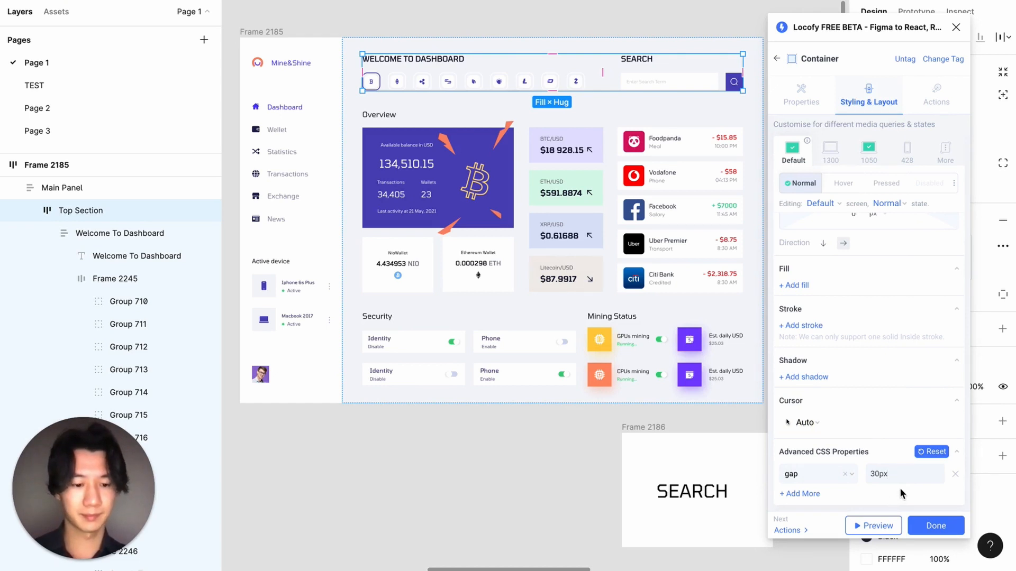
Step: Preview the dashboard at the 1050 breakpoint to check the Top Section's spacing, and close the preview
left_click(875, 525)
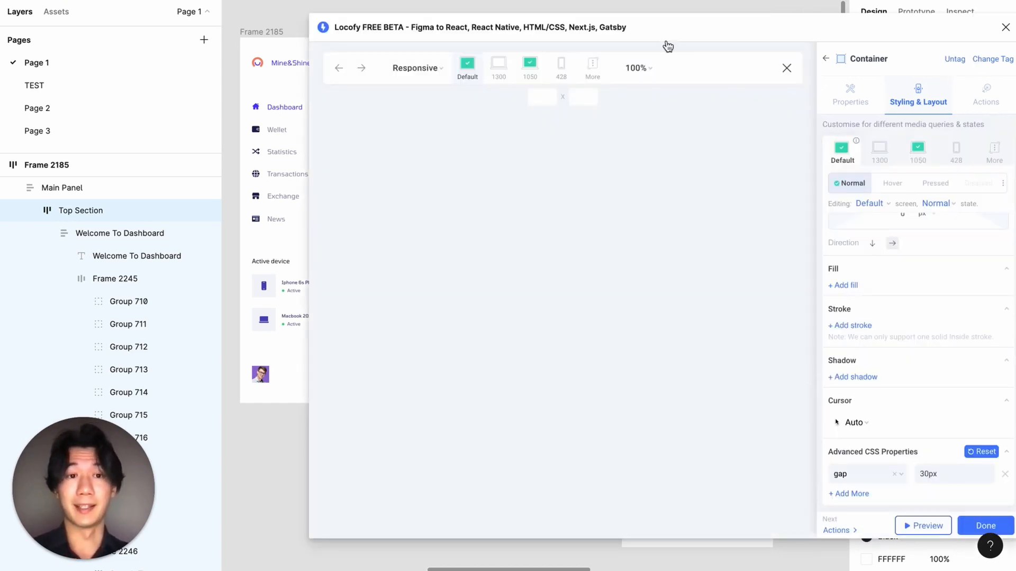
left_click_drag(704, 38, 670, 37)
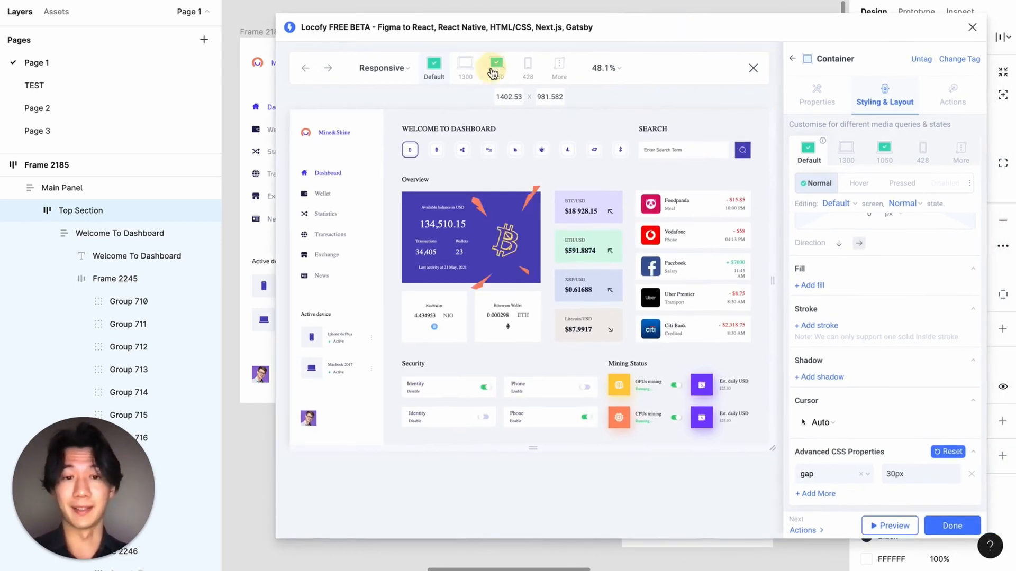
left_click(497, 66)
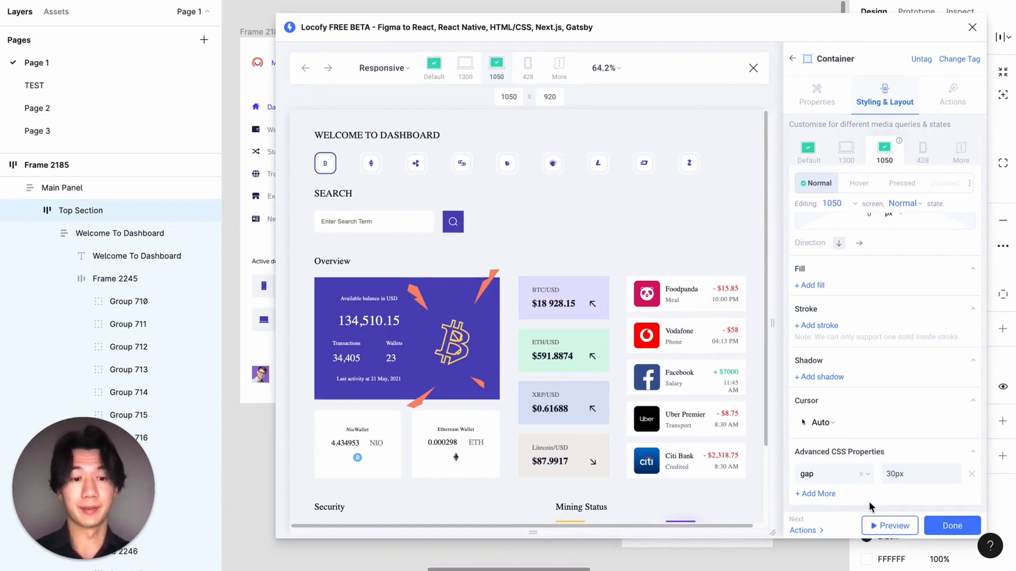
left_click(881, 526)
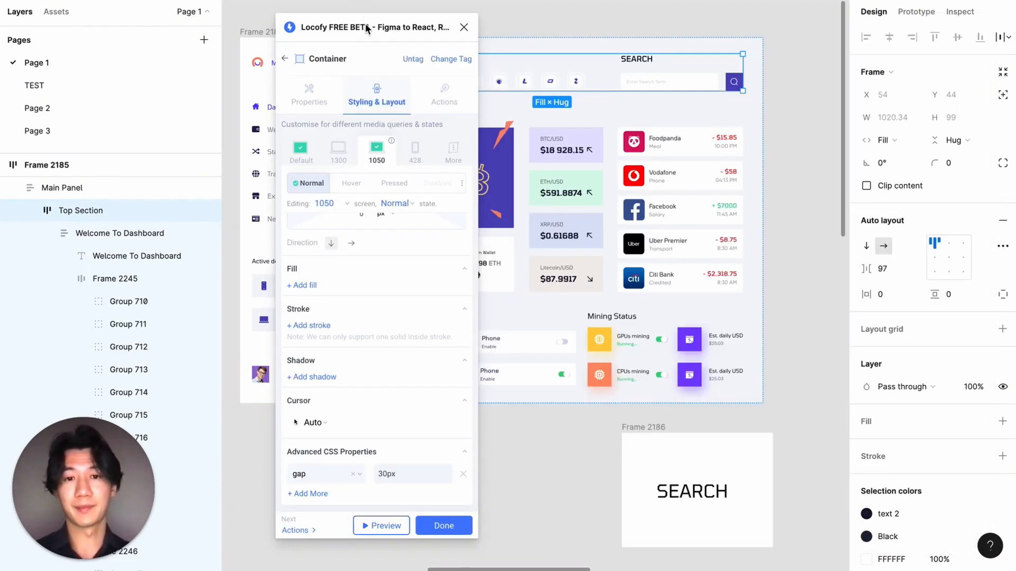
Step: Tag the Search Section frame inside the Top Section as a Container
left_click_drag(365, 27, 902, 47)
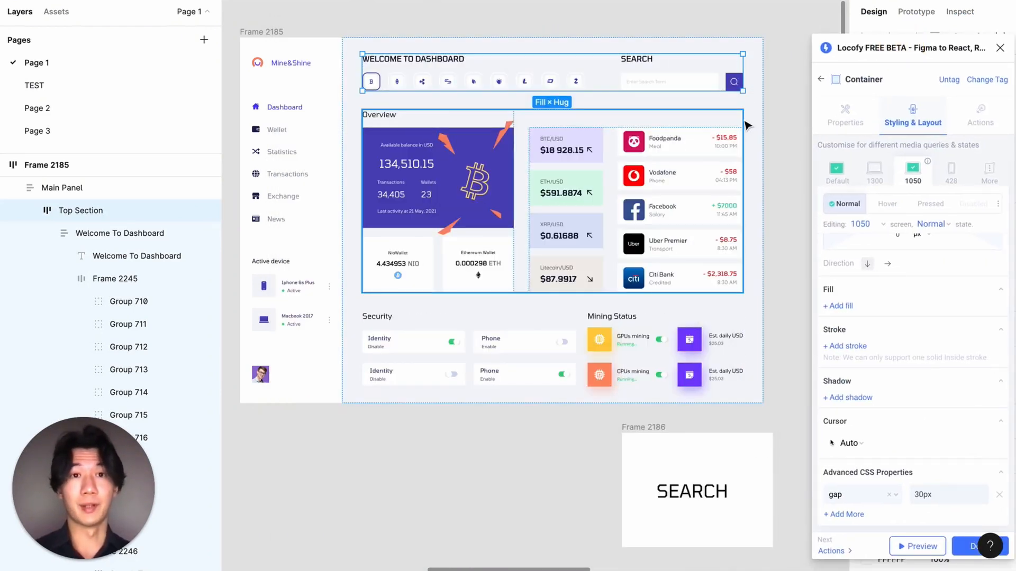
left_click(685, 82)
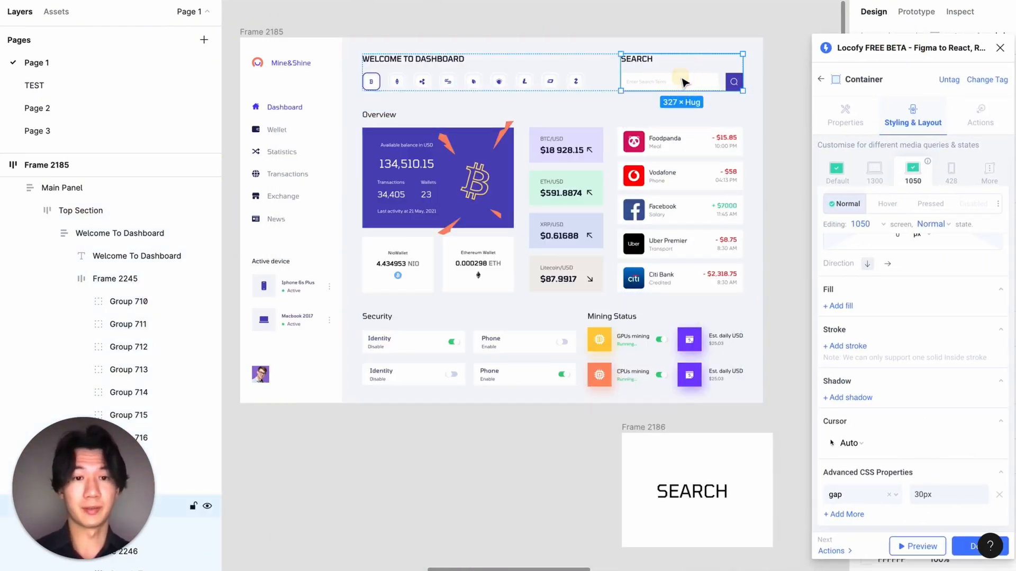
left_click(837, 279)
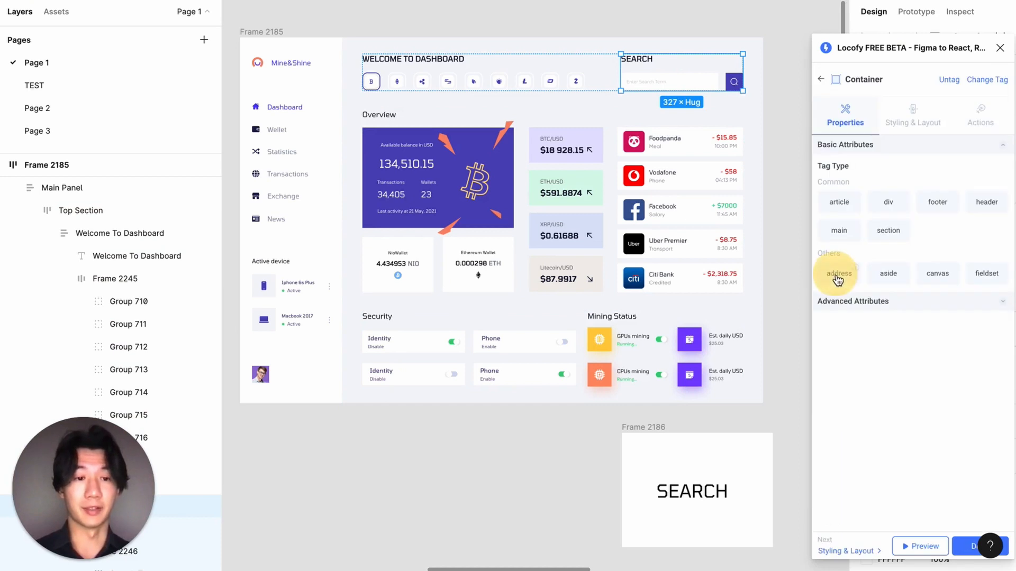
left_click_drag(828, 48, 669, 35)
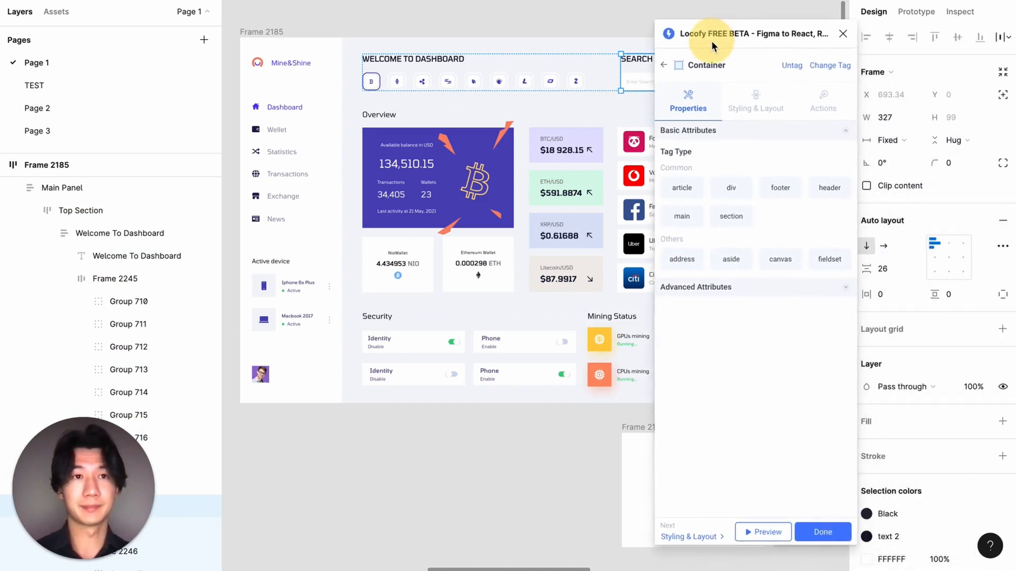
Step: Set the Search Section container's width to 100% at the 1050 breakpoint
left_click(756, 112)
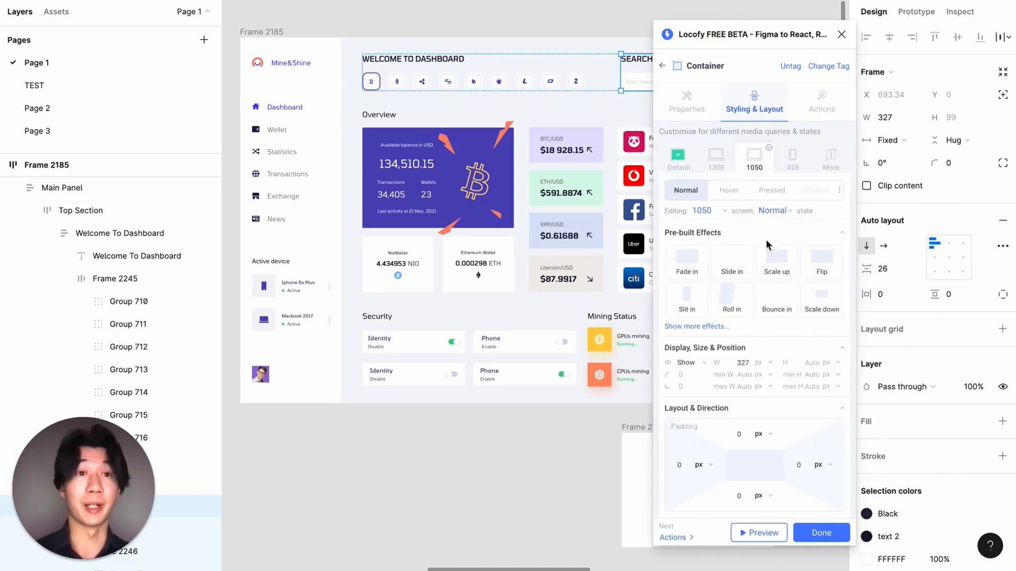
scroll(760, 259, "down", 3)
scroll(760, 265, "up", 2)
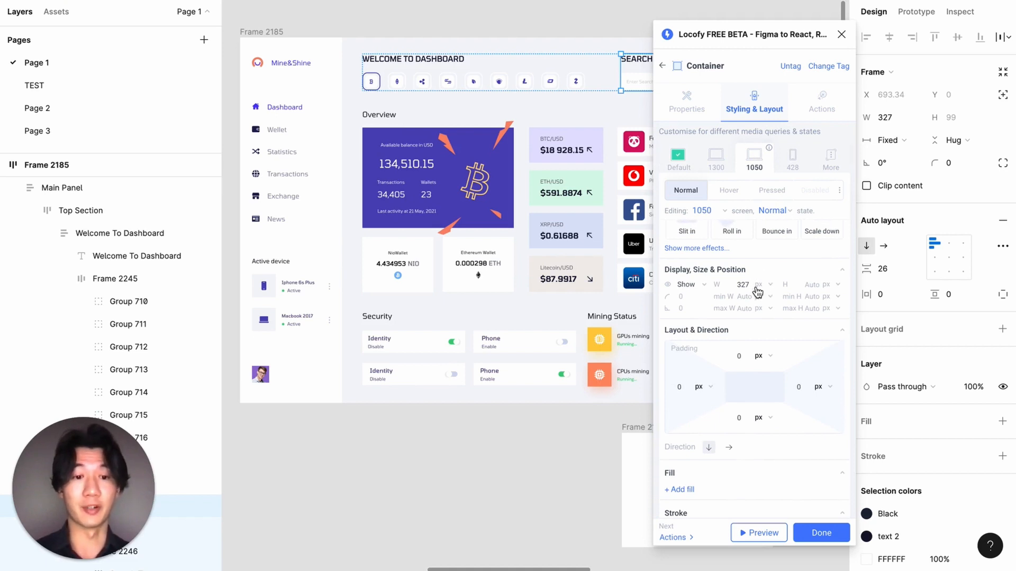
double_click(751, 285)
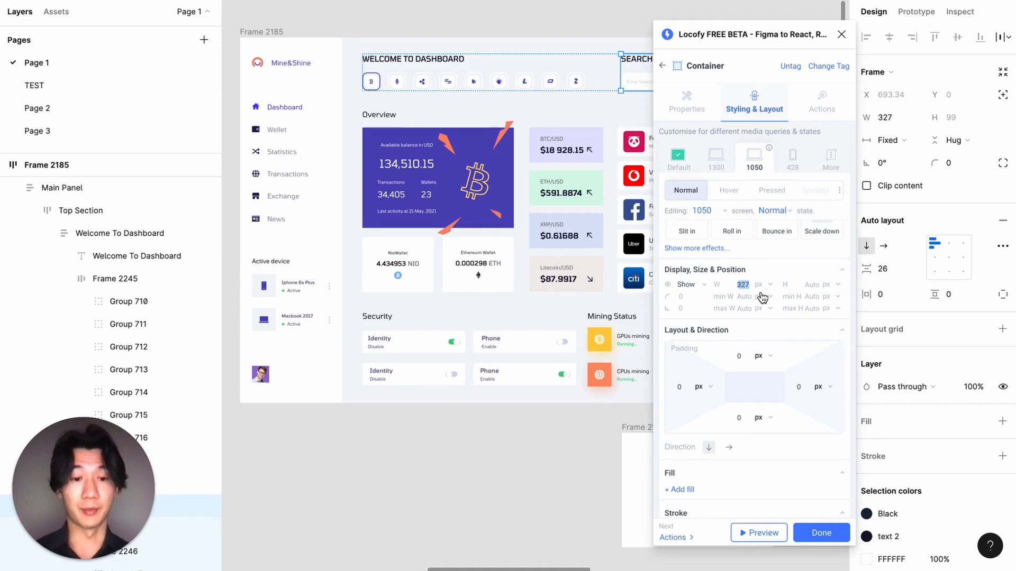
key("BackSpace")
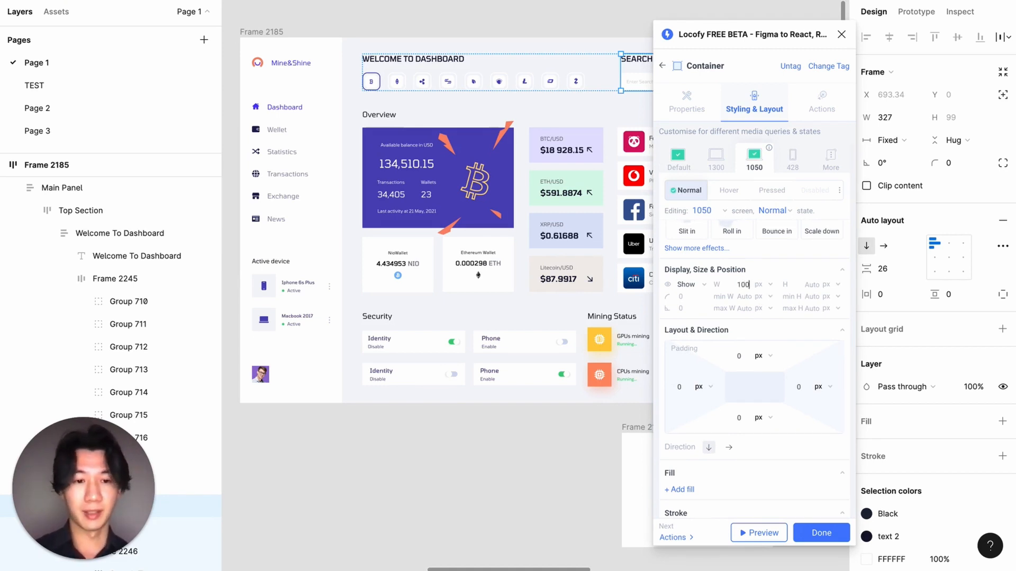
left_click(762, 285)
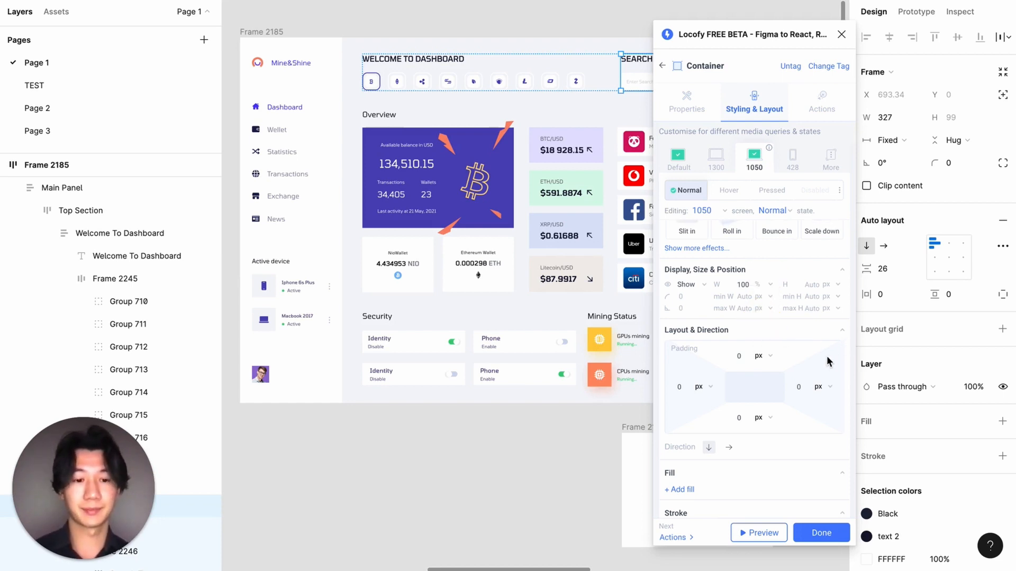
Step: Preview the dashboard at the 1050 breakpoint to check the search bar's width and the sections below, and close the preview
left_click(776, 532)
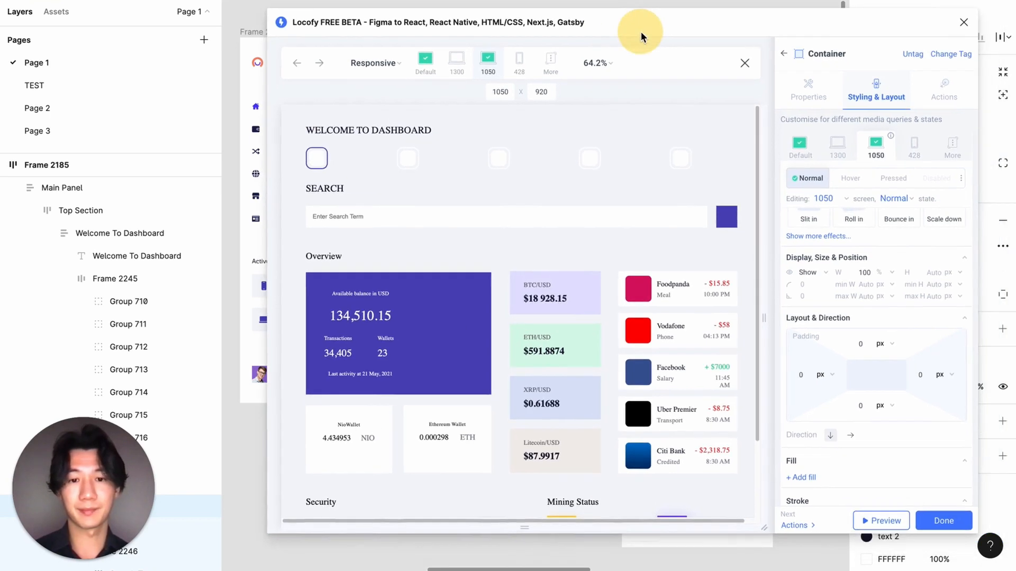
left_click(425, 60)
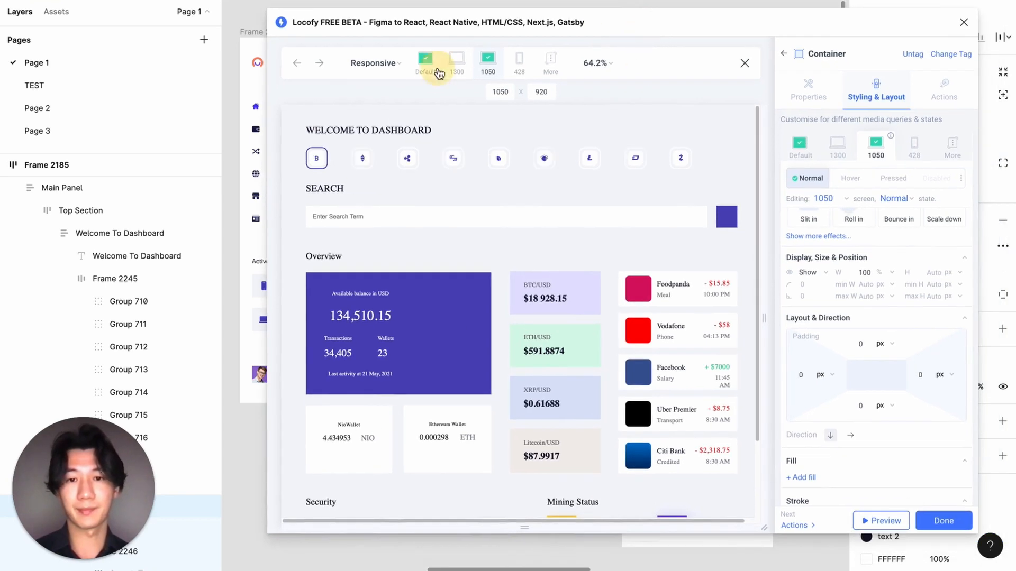
left_click(487, 59)
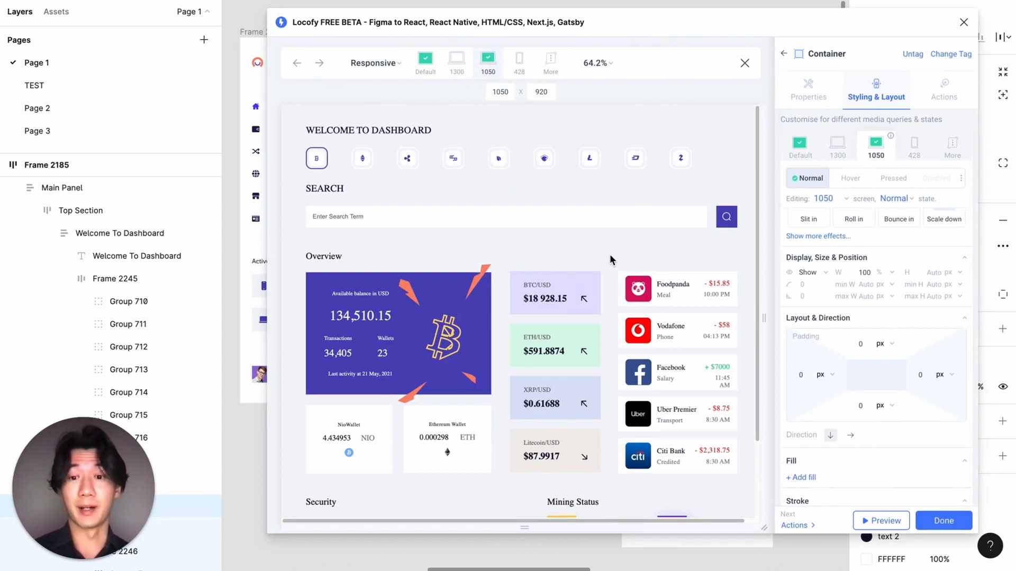
left_click(661, 232)
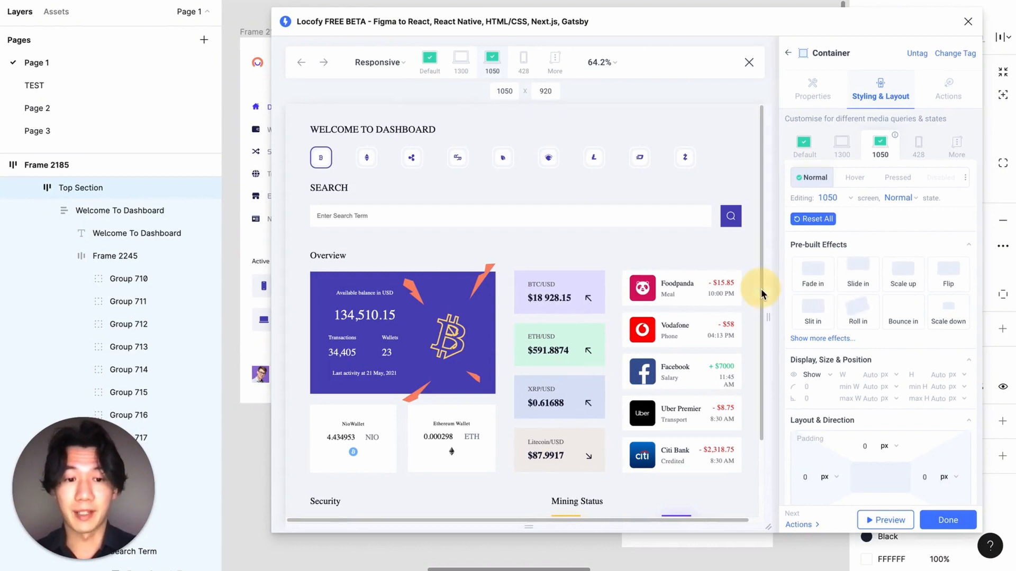
left_click_drag(760, 296, 763, 325)
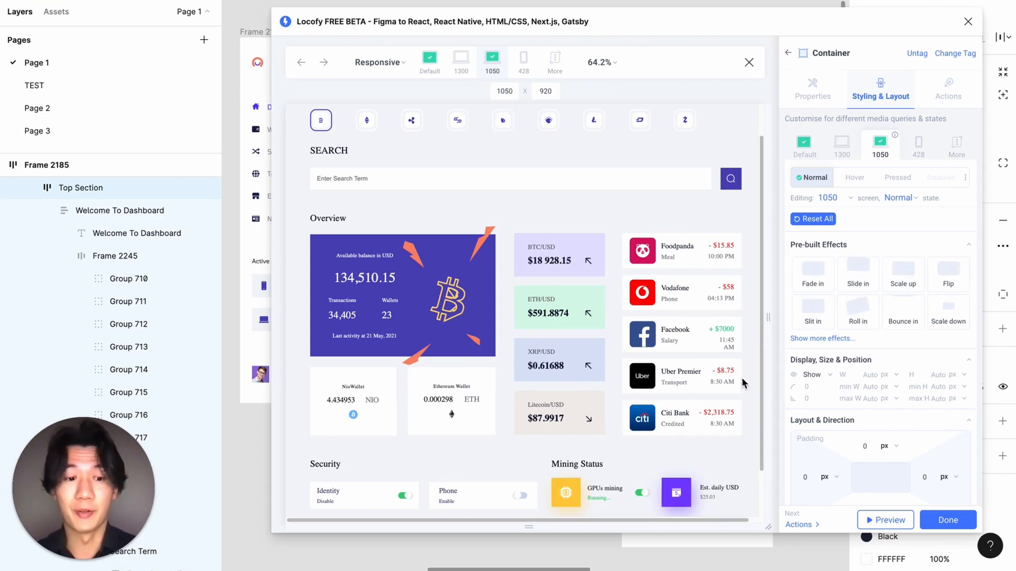
left_click(876, 519)
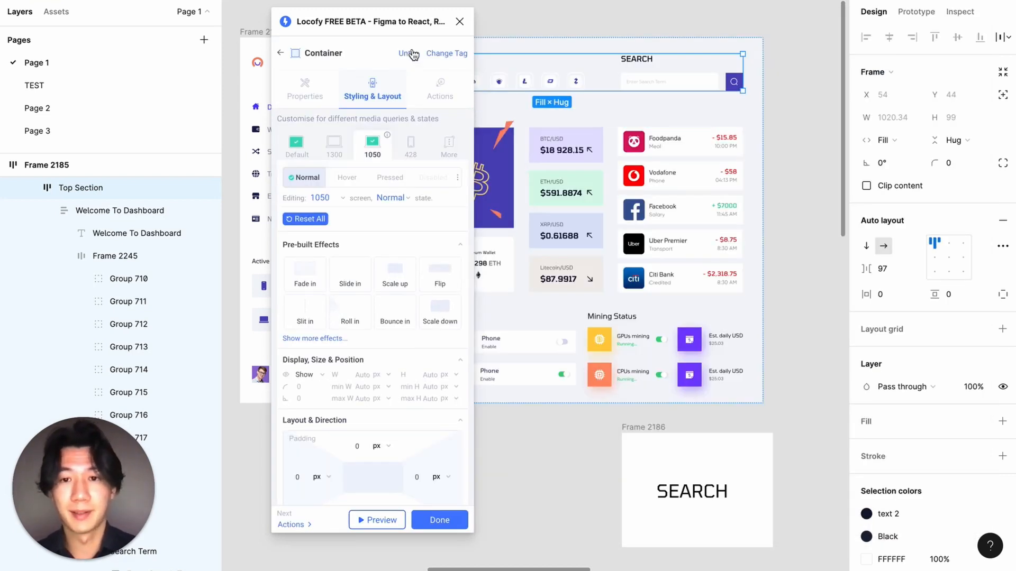
Step: Tag the Middle Section frame as a Container
left_click_drag(406, 21, 880, 64)
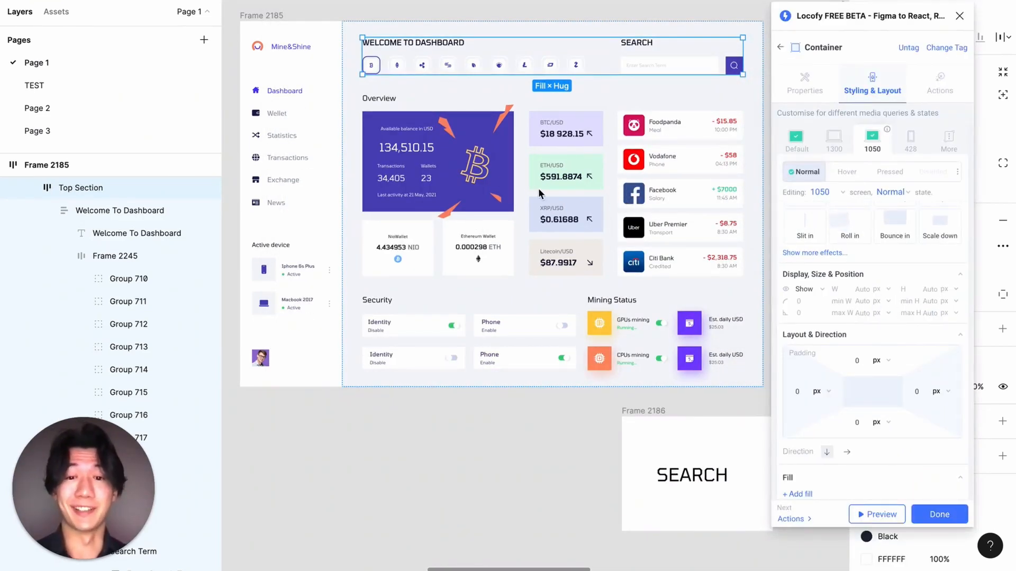
left_click(507, 182)
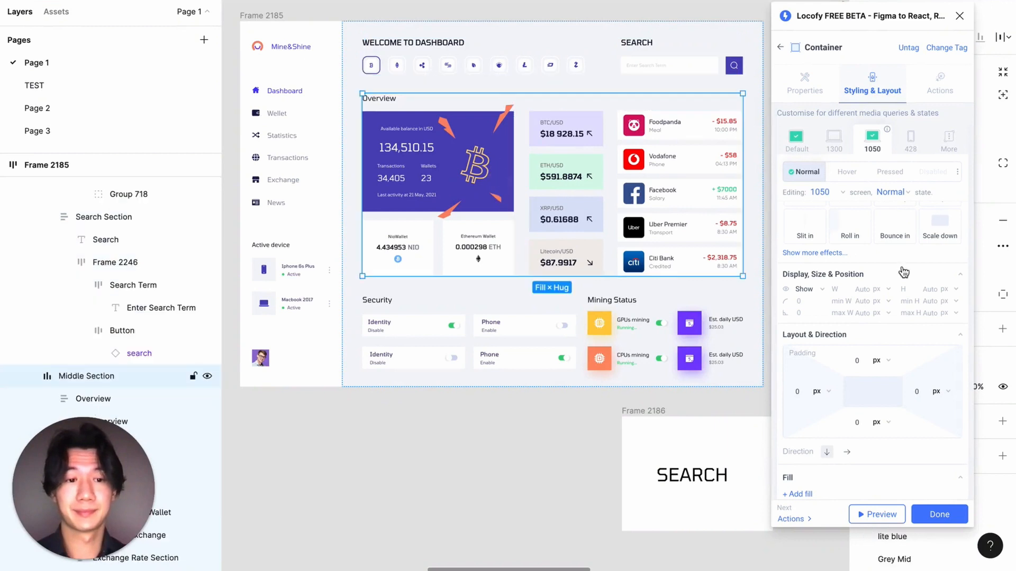
left_click(810, 250)
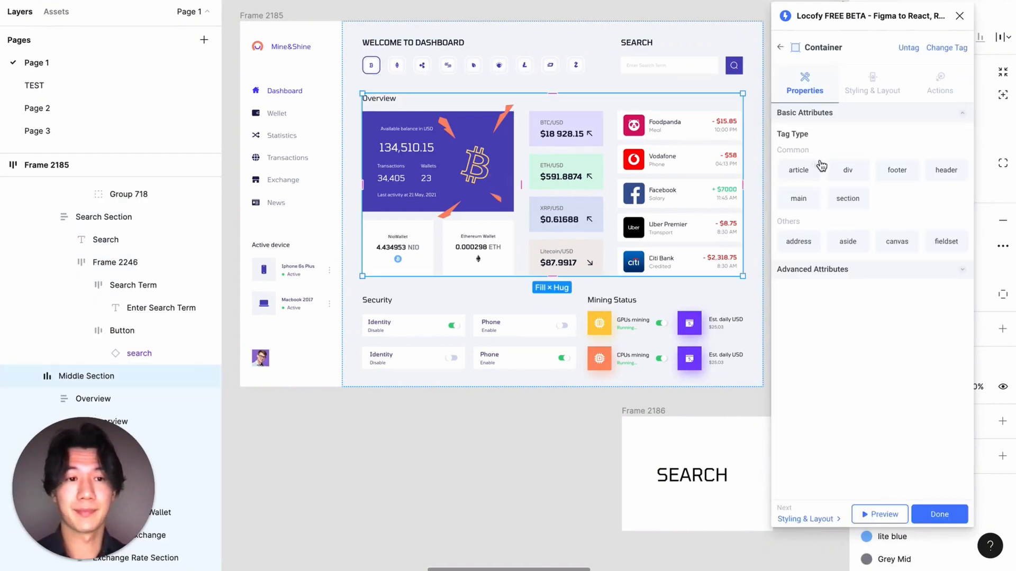
Step: Set the Middle Section container's layout direction to vertical at the 1050 breakpoint
left_click(872, 89)
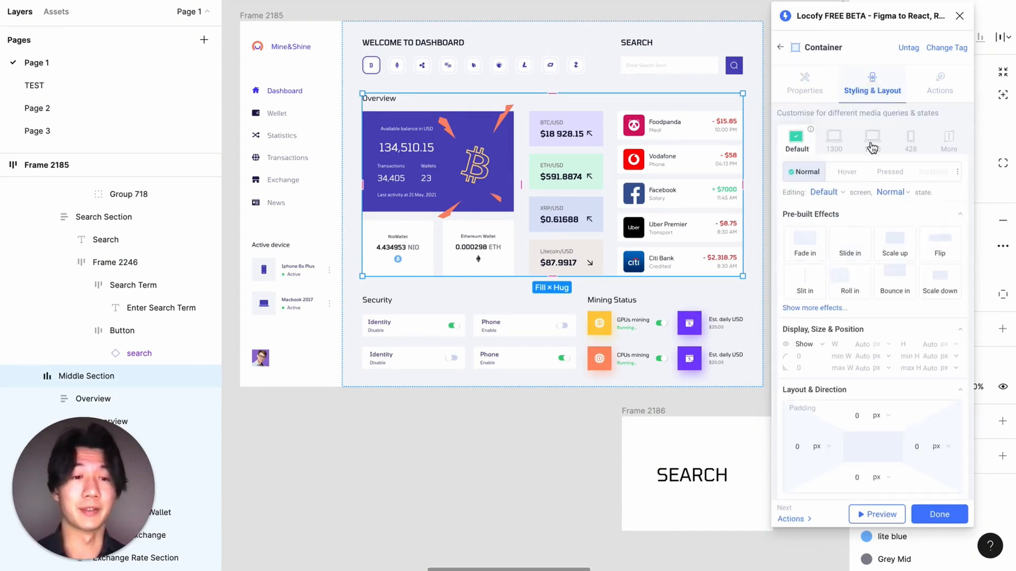
left_click(872, 142)
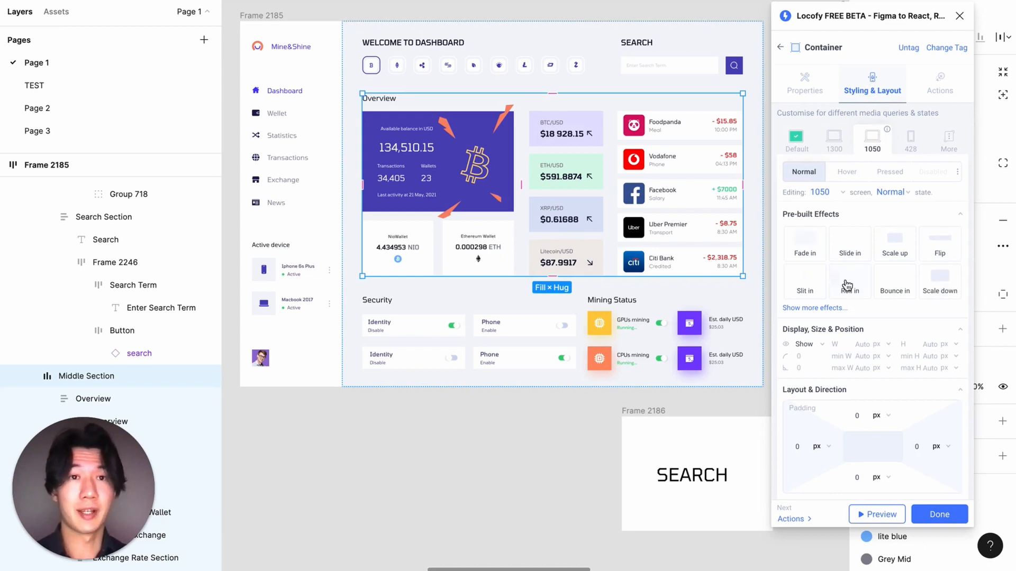
scroll(844, 262, "down", 3)
scroll(846, 262, "down", 2)
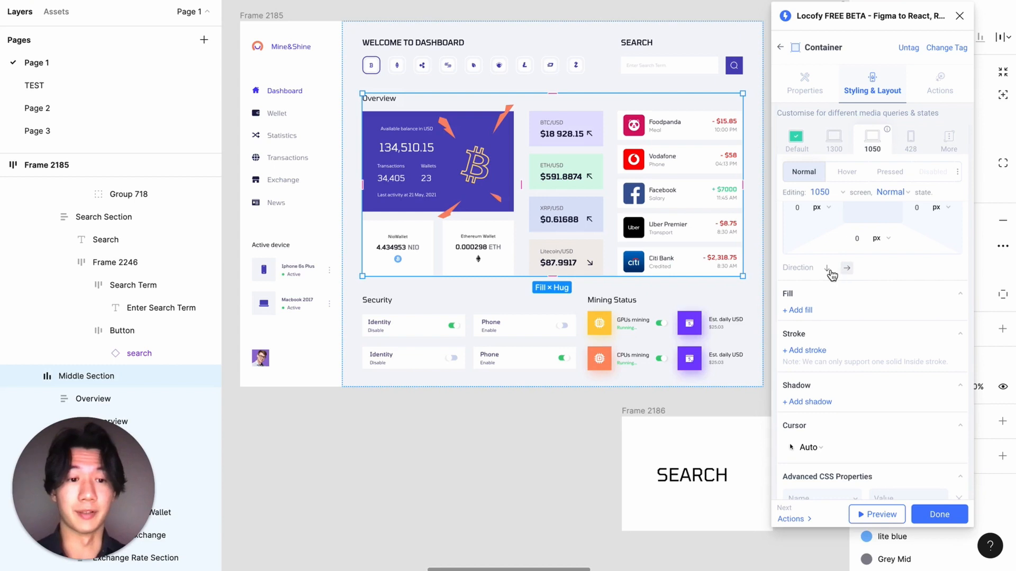
left_click(826, 268)
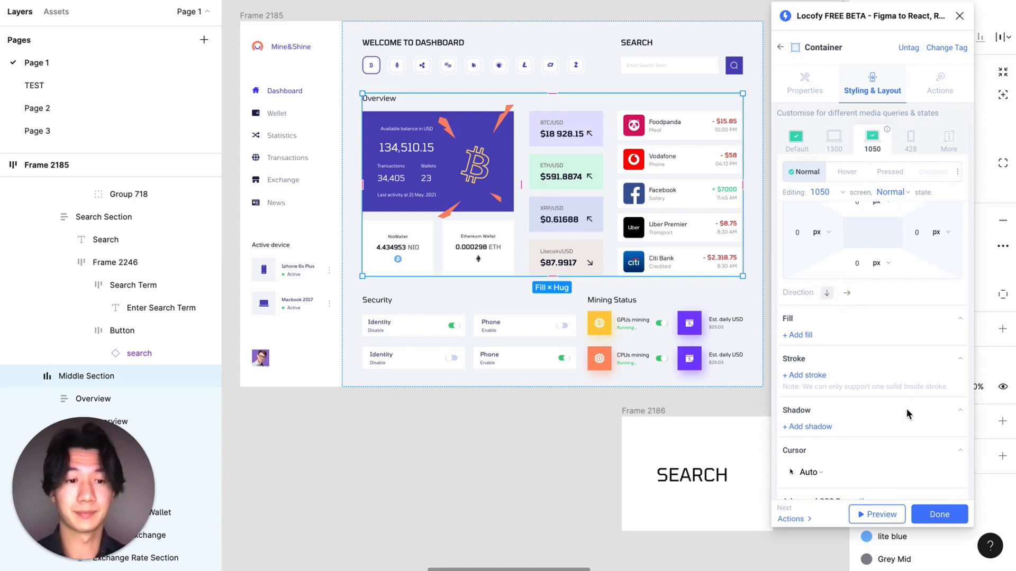
scroll(891, 448, "up", 2)
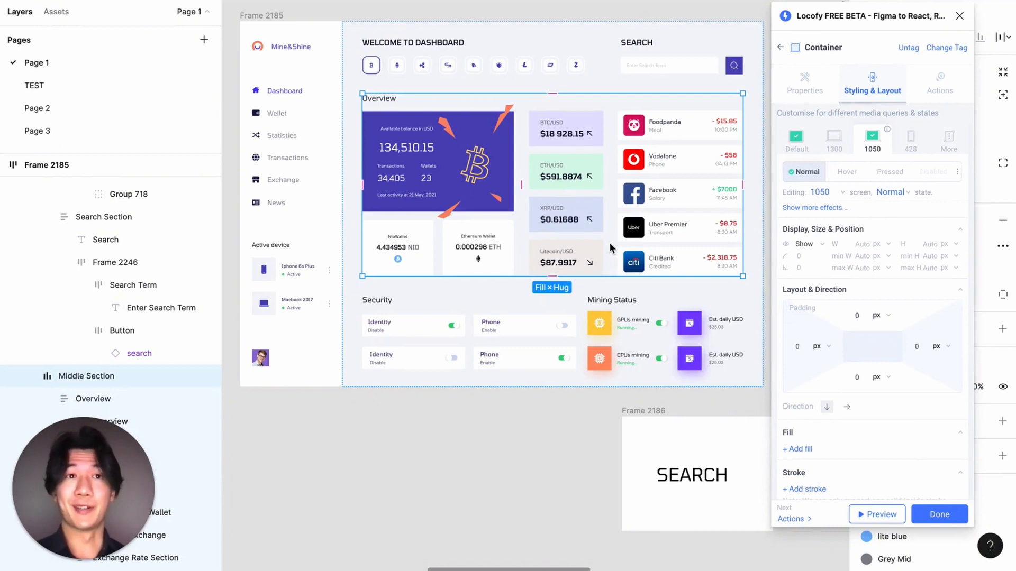
Step: Tag the Overview frame as a Container and set its width to 100% at the 1050 breakpoint
left_click(467, 177)
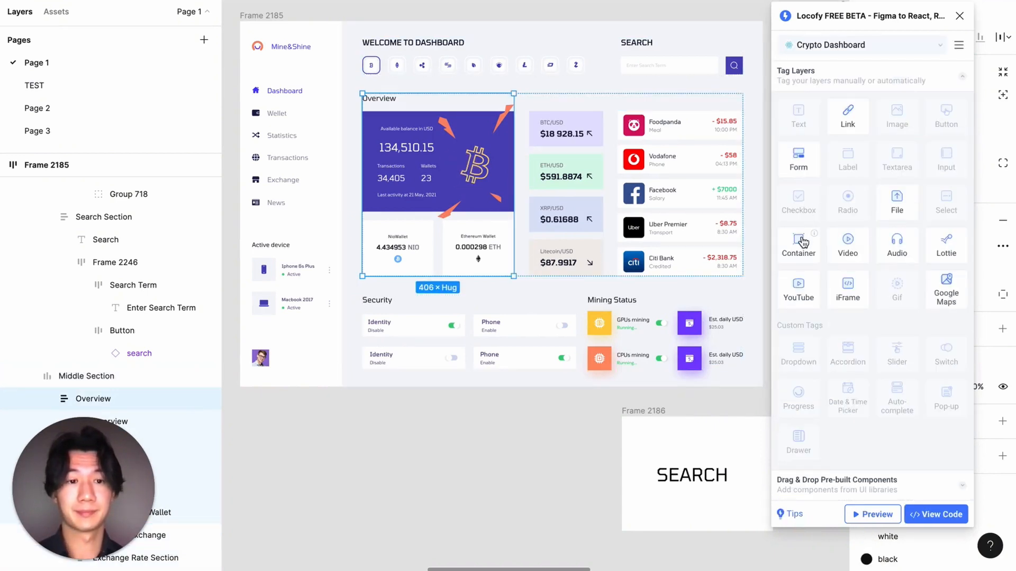
left_click(803, 243)
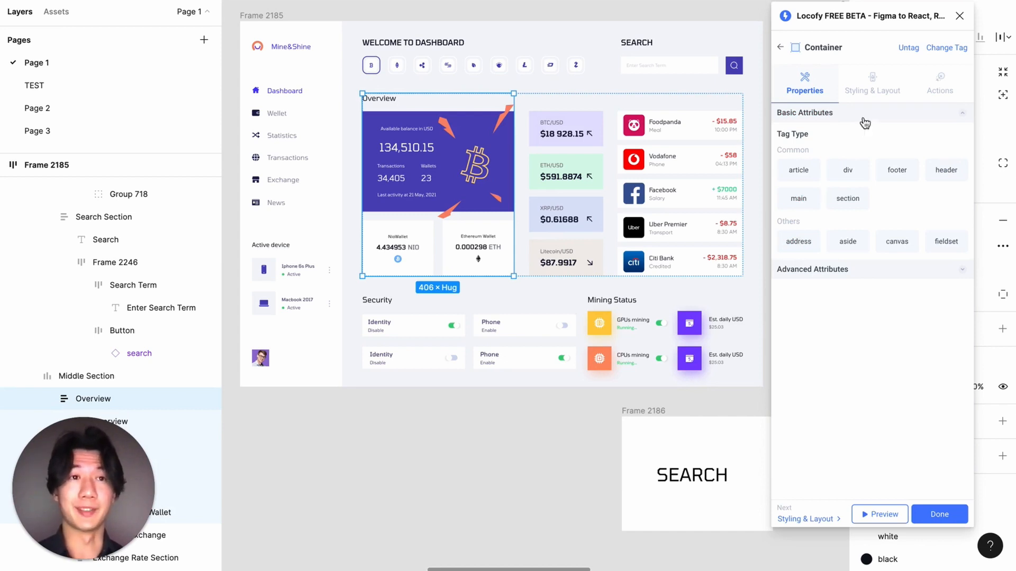
left_click(872, 93)
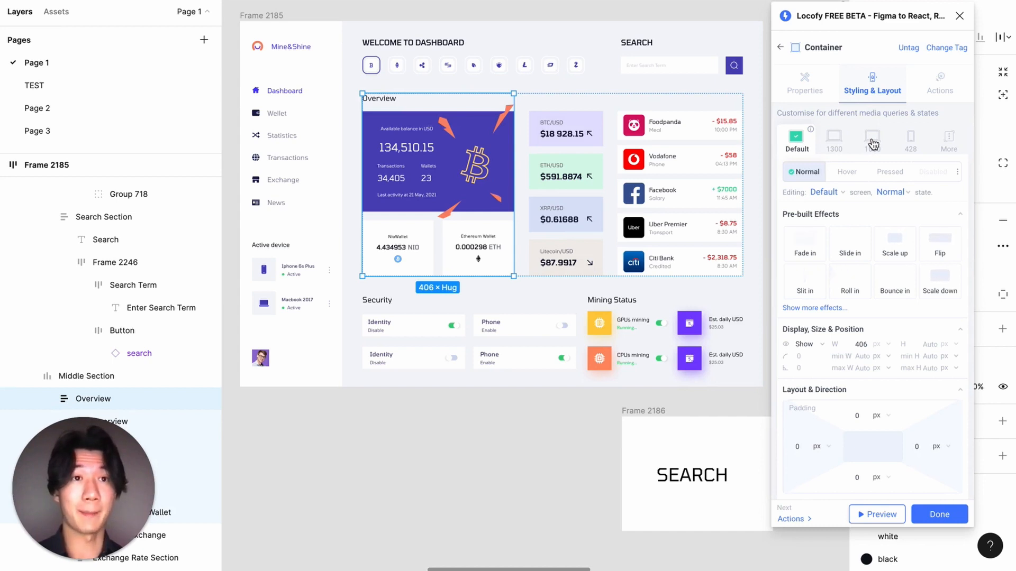
left_click(873, 144)
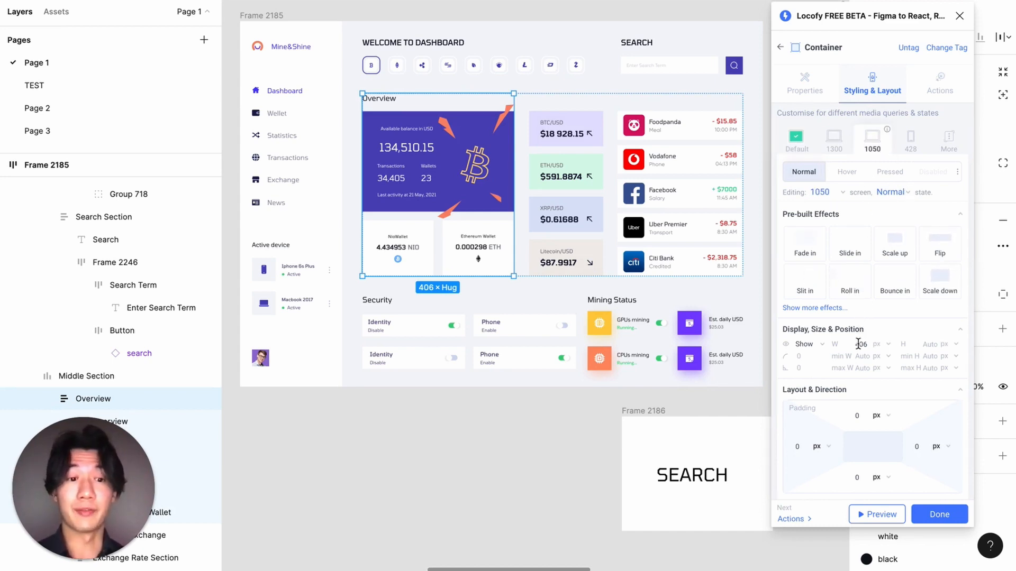
scroll(862, 337, "down", 3)
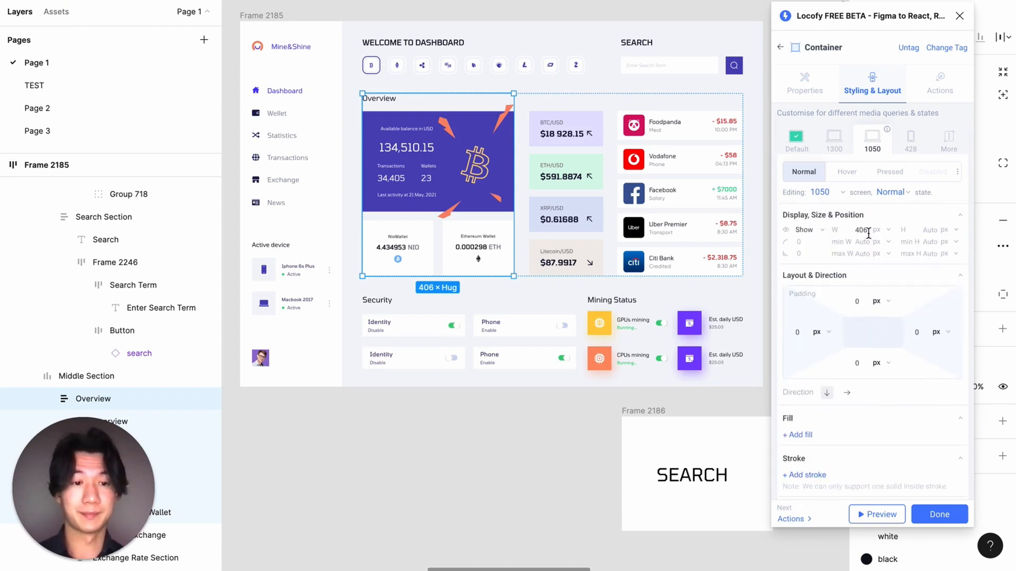
left_click(862, 231)
type("00")
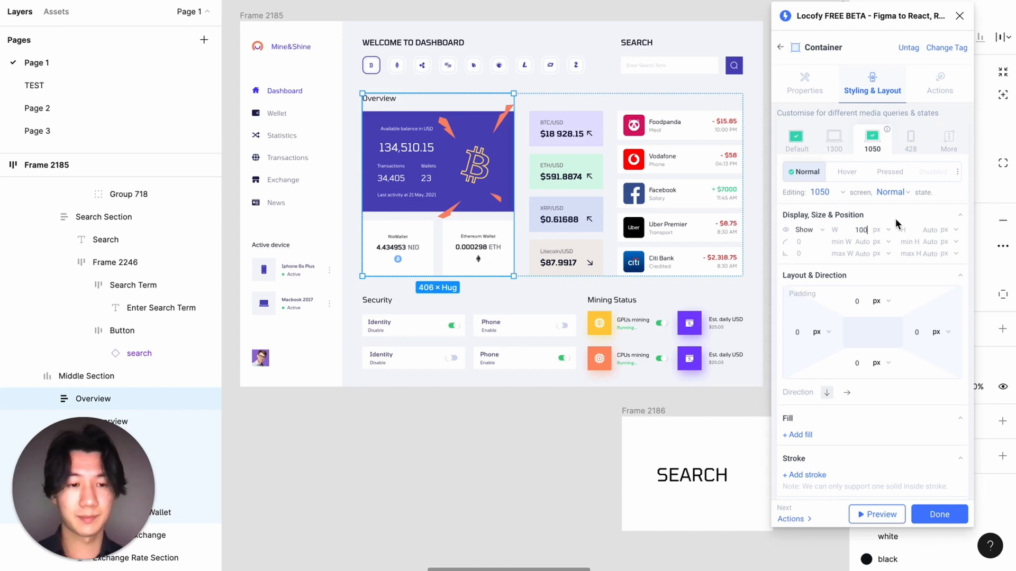
left_click(887, 233)
left_click(882, 261)
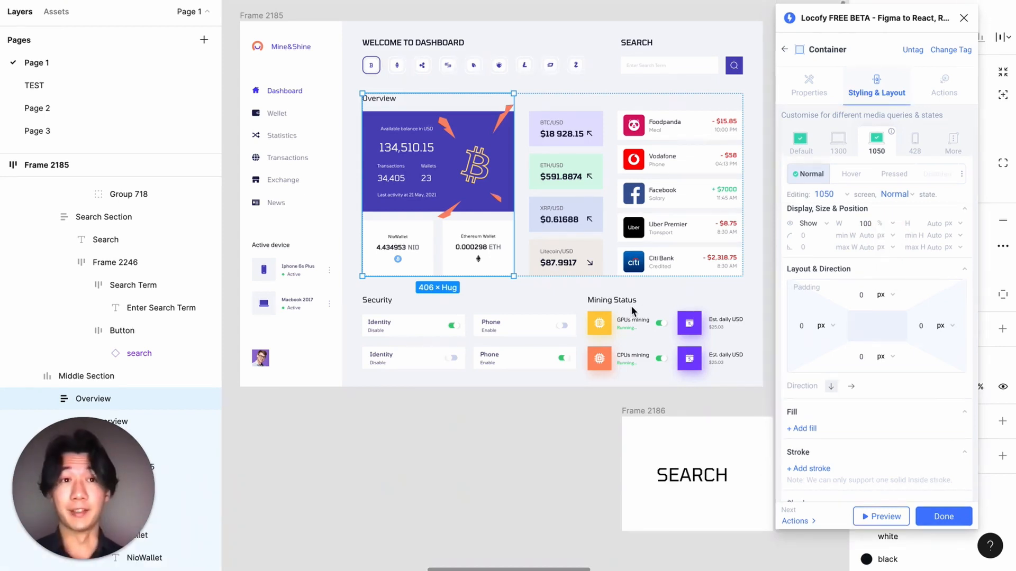
Step: Tag the Bottom Section frame as a Container and set its layout direction to vertical at the 1050 breakpoint
left_click(640, 331)
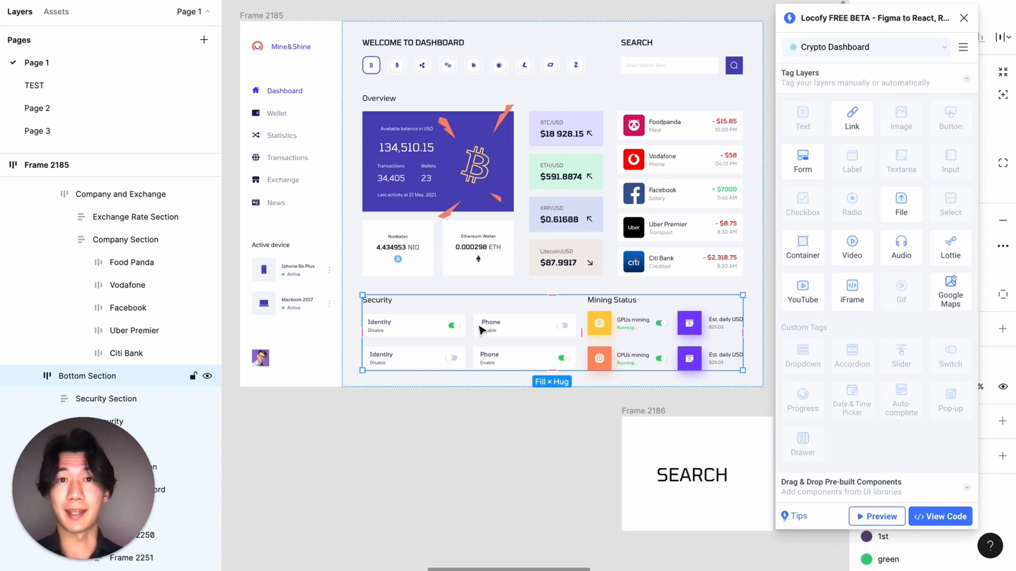
left_click(809, 253)
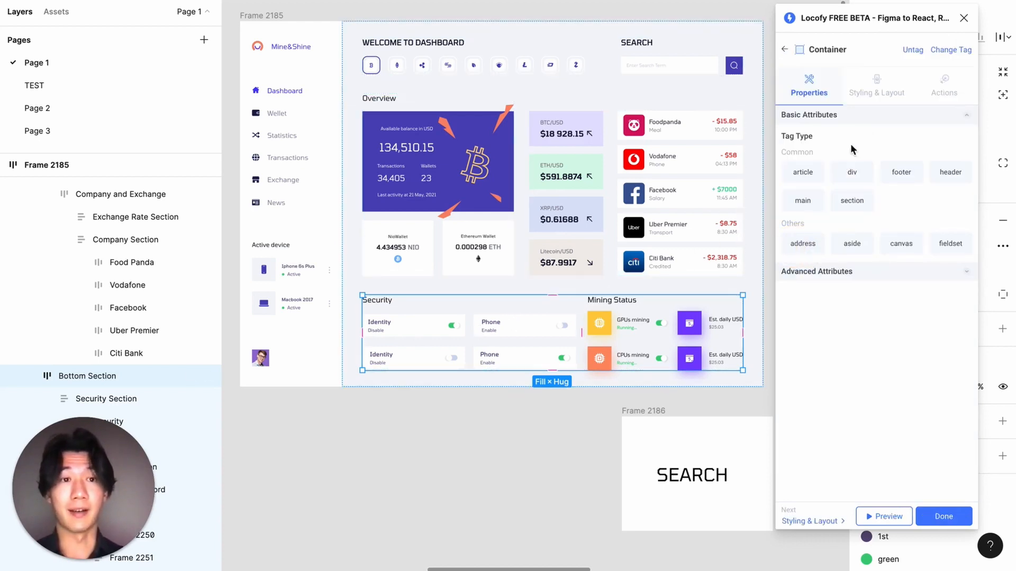
left_click(870, 97)
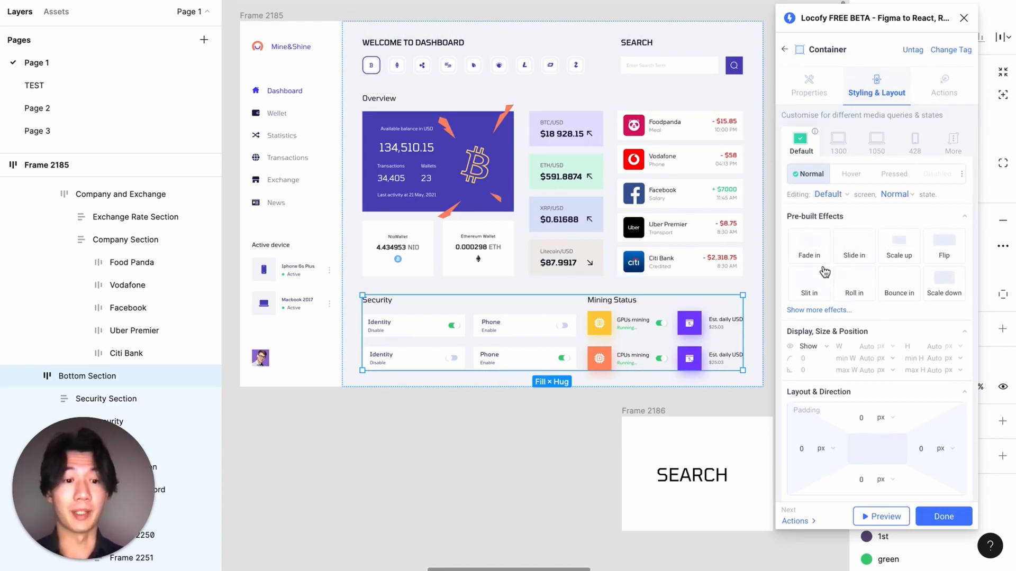
left_click(876, 141)
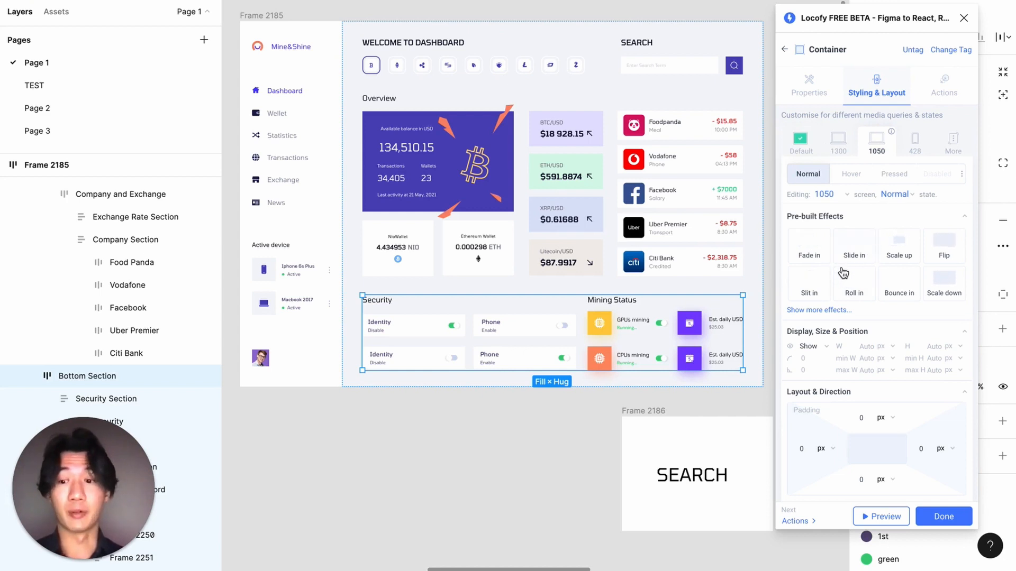
scroll(859, 291, "down", 5)
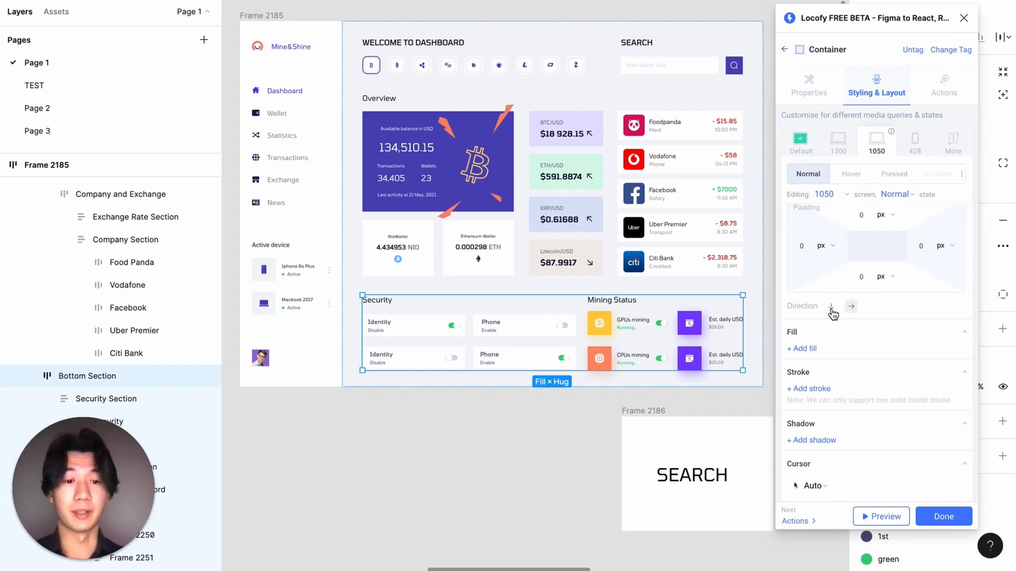
left_click(831, 308)
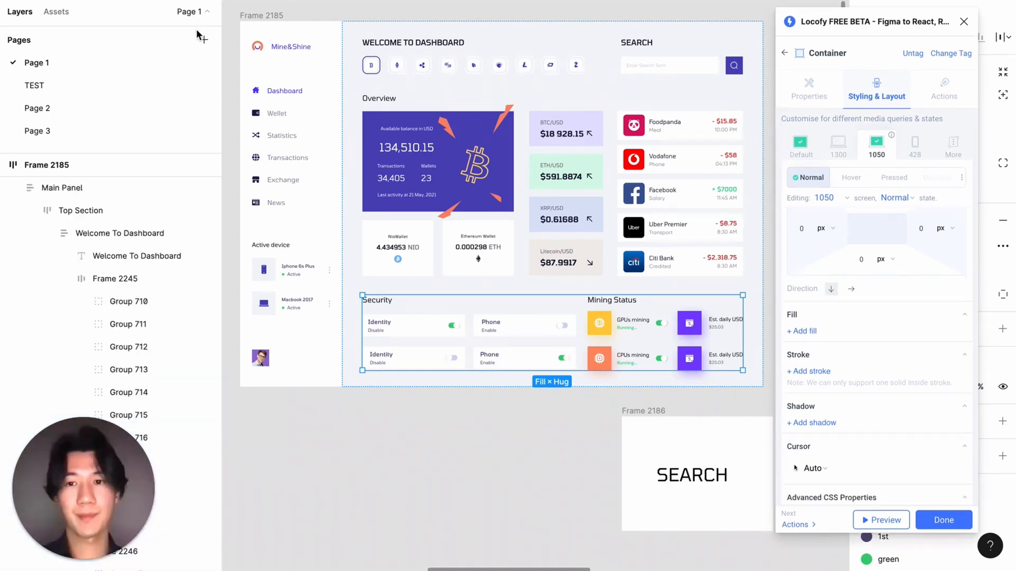
Step: Preview Frame 2185 at a width of about 607 px, check how the middle and bottom sections stack, and close the preview
left_click(268, 15)
left_click(943, 520)
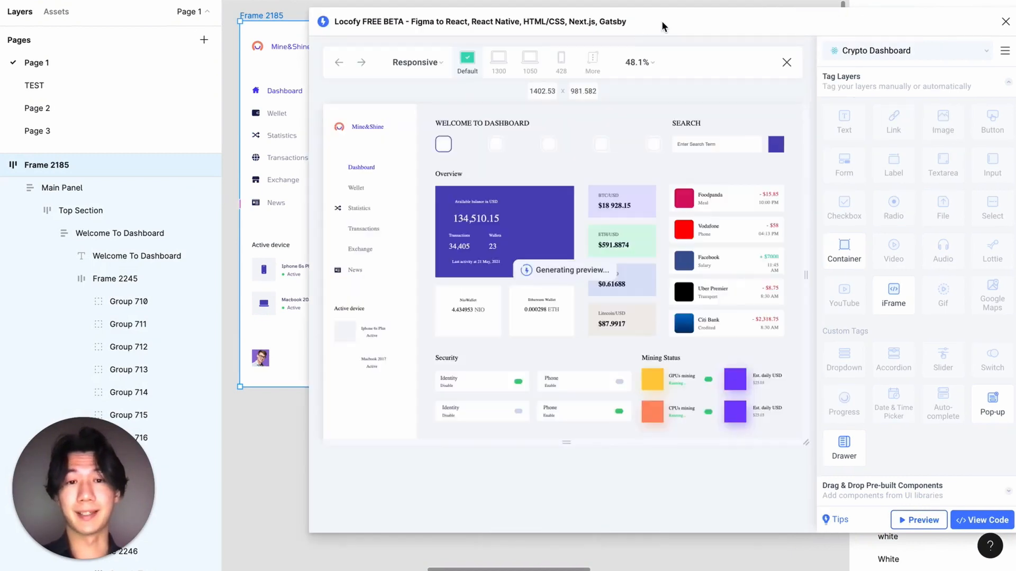
left_click_drag(661, 20, 611, 22)
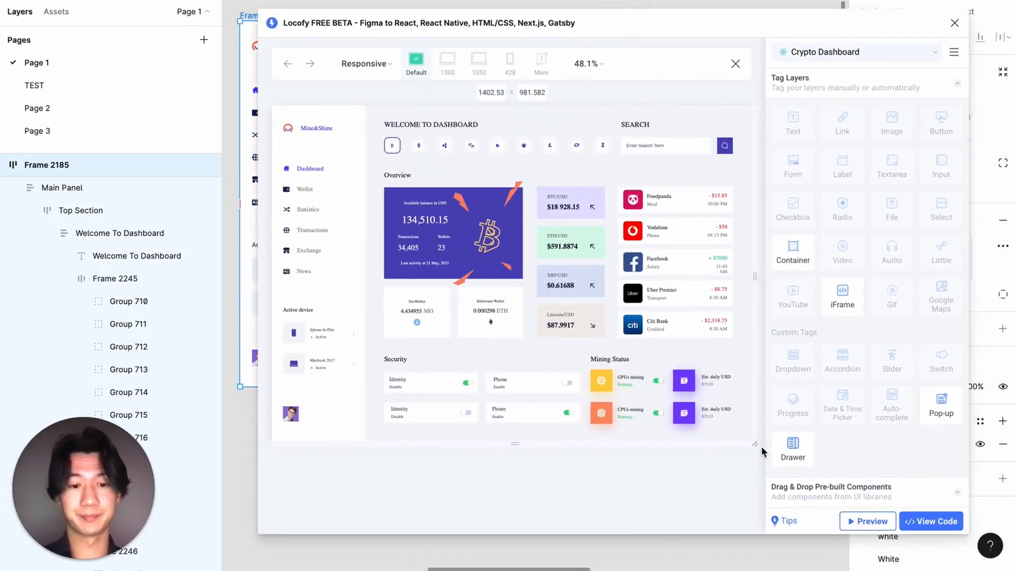
left_click_drag(758, 445, 620, 418)
scroll(576, 341, "down", 5)
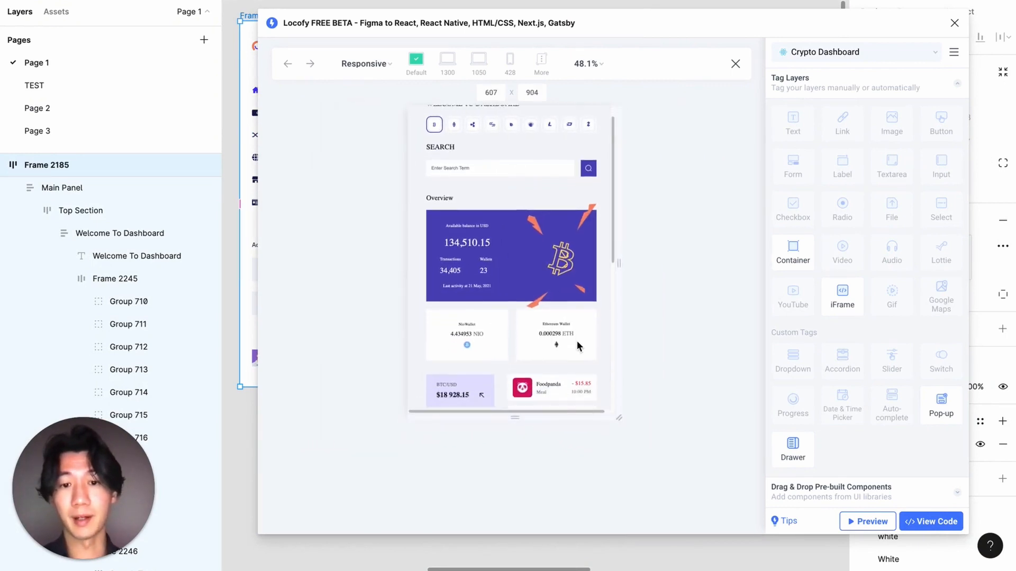
scroll(581, 321, "down", 1)
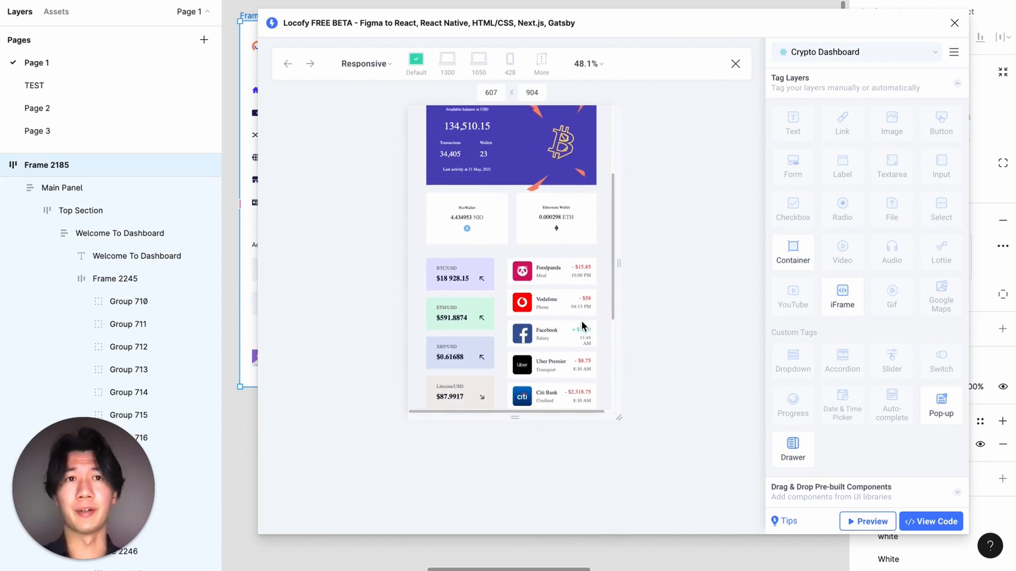
scroll(573, 294, "down", 1)
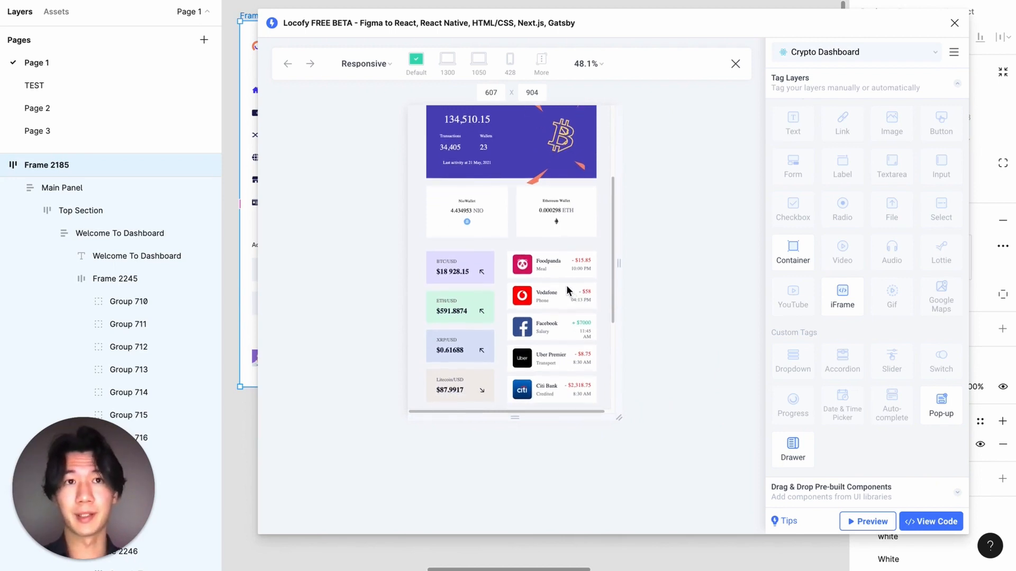
scroll(567, 283, "down", 2)
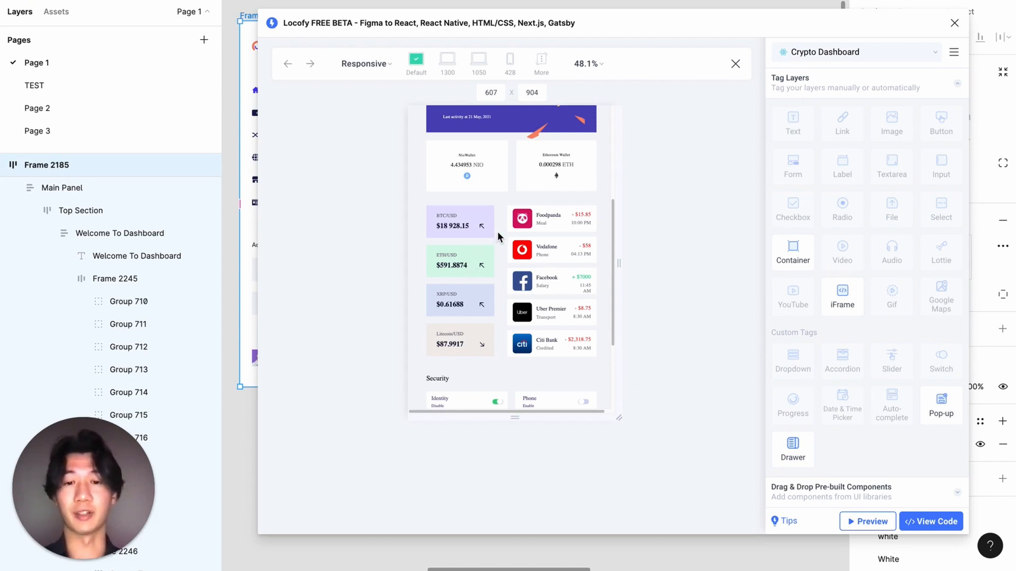
left_click(858, 522)
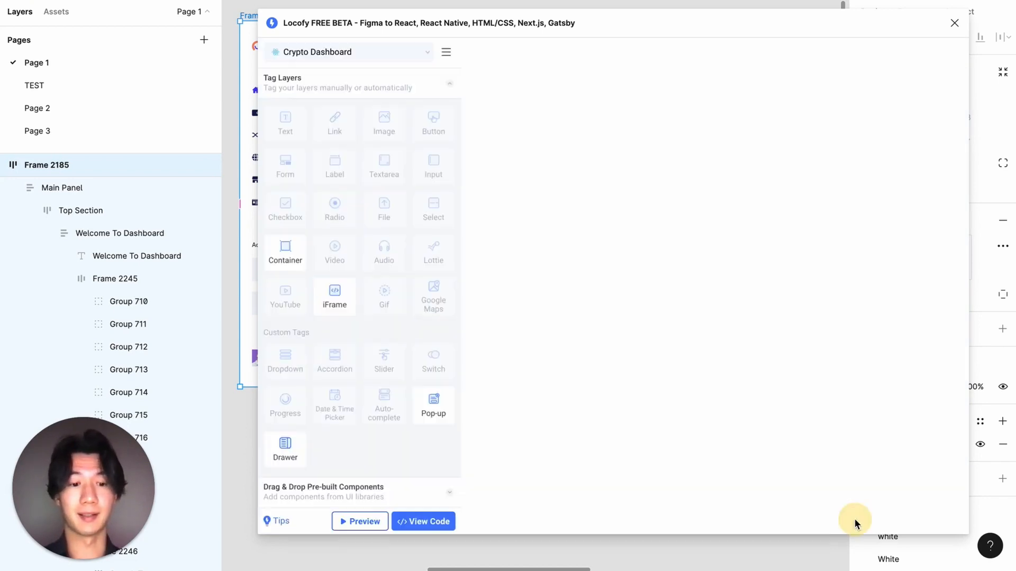
left_click_drag(391, 23, 917, 28)
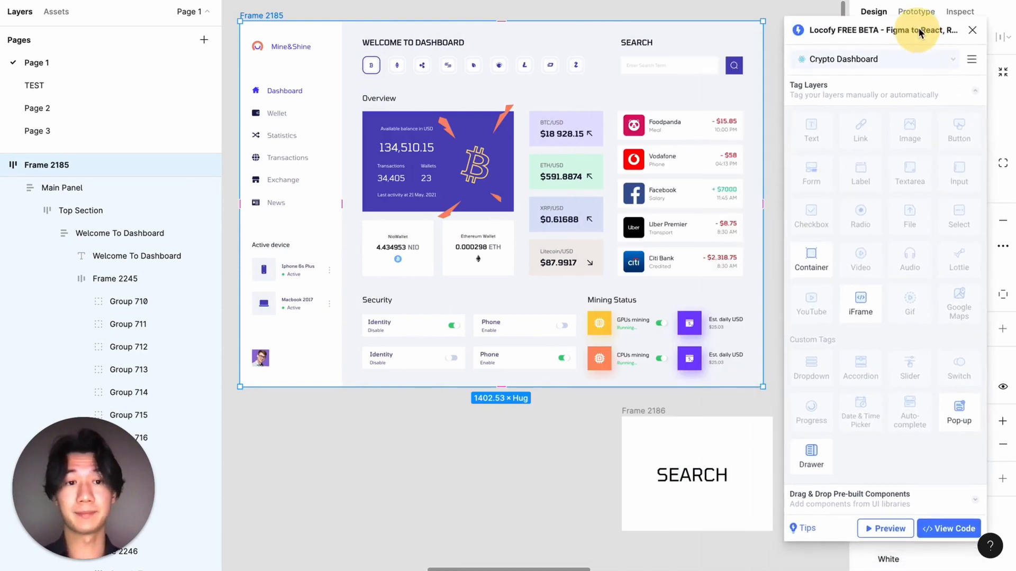
Step: Tag the Company and Exchange frame inside the Middle Section as a Container
left_click(642, 174)
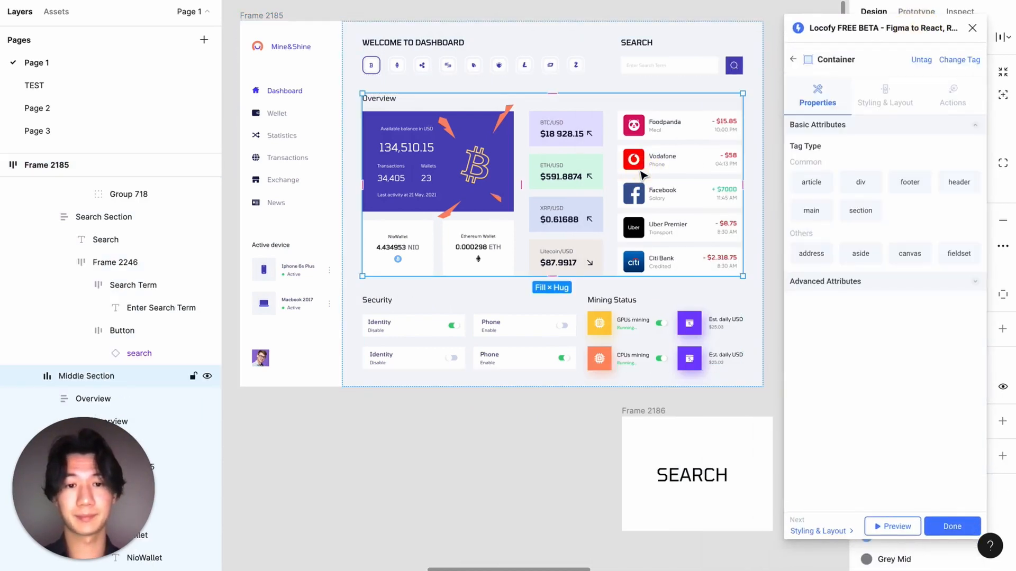
left_click(641, 174)
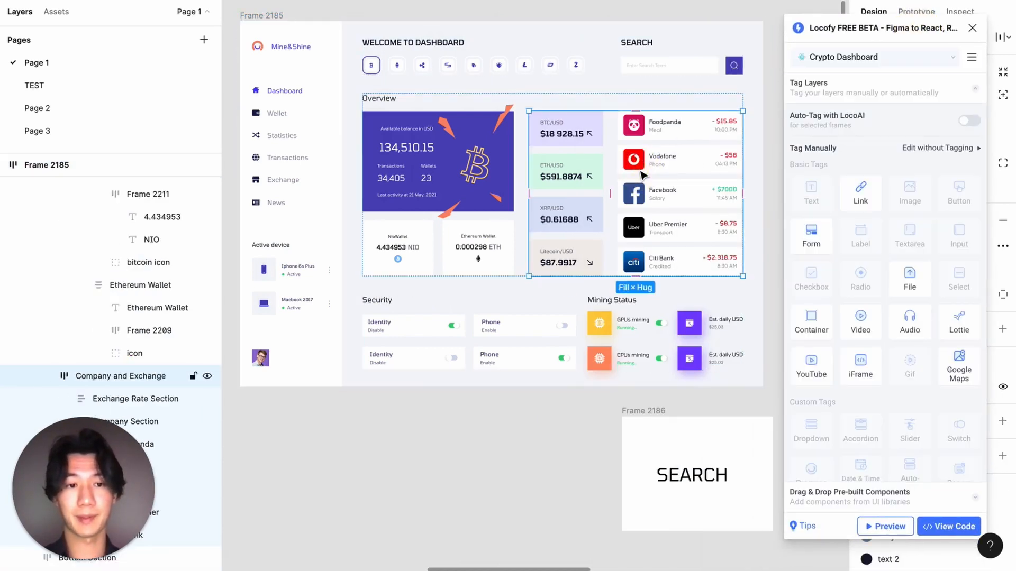
left_click(816, 333)
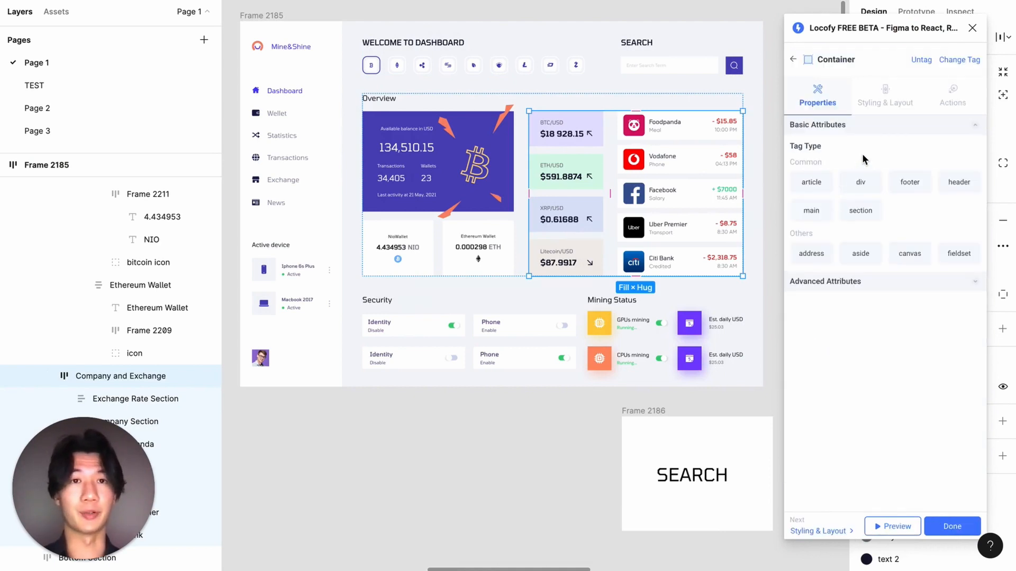
Step: Change the 428 breakpoint's screen width to 600 in the Company and Exchange container's styling
left_click(880, 101)
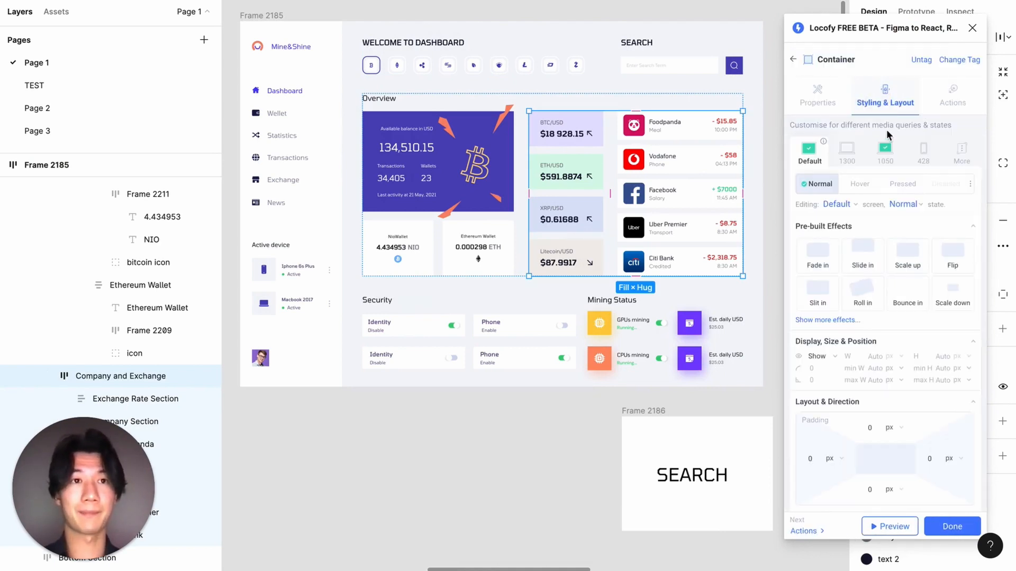
left_click(923, 152)
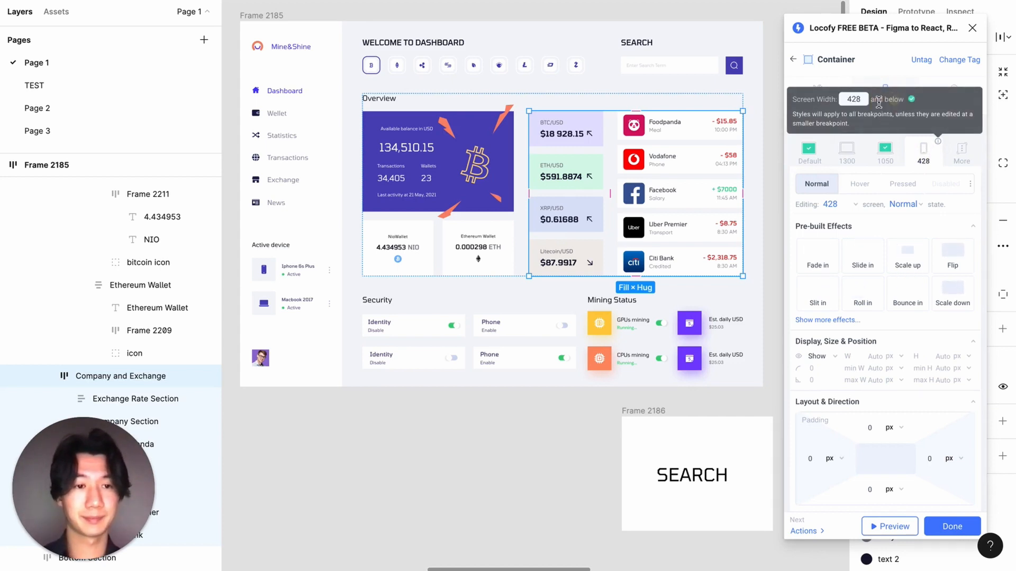
double_click(853, 99)
type("60")
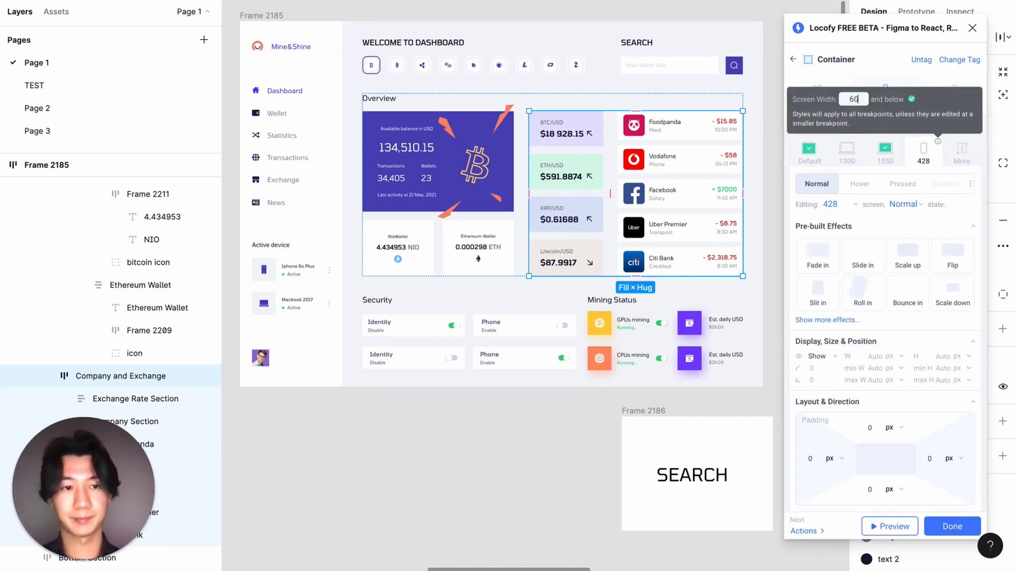
type("0")
key("Return")
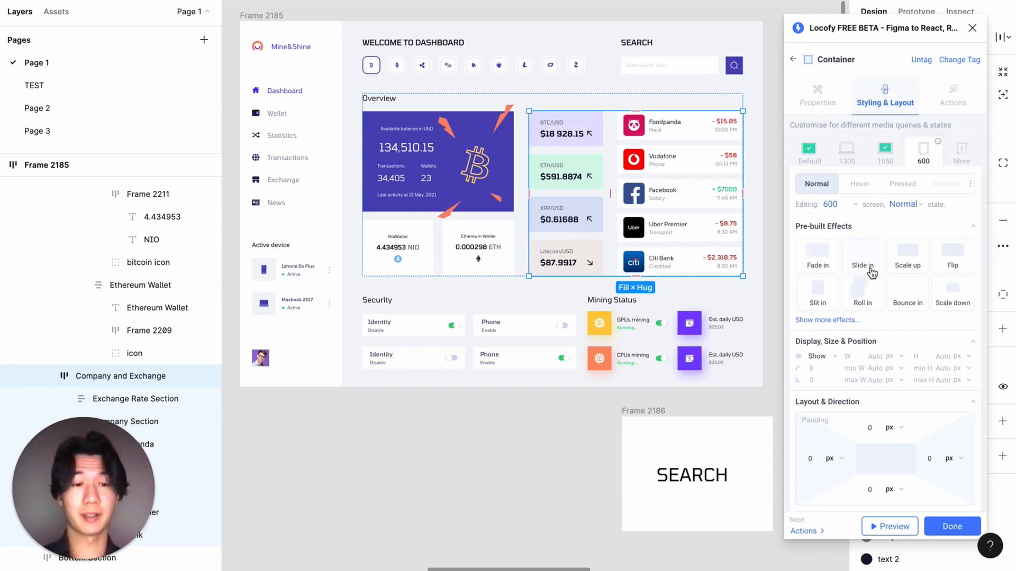
Step: Set the Company and Exchange container's layout direction to vertical at the 600 breakpoint
scroll(867, 278, "down", 4)
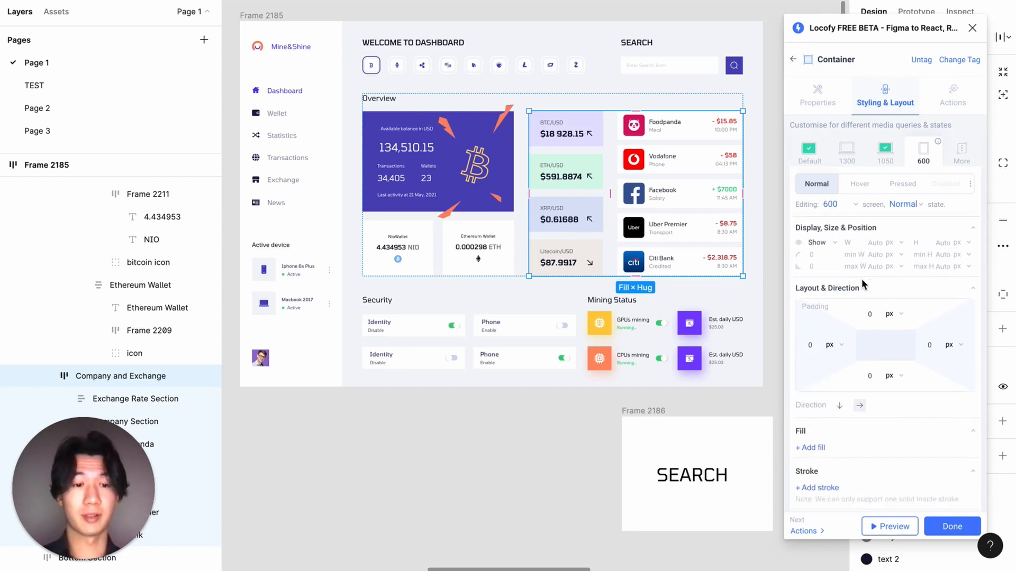
scroll(862, 284, "down", 2)
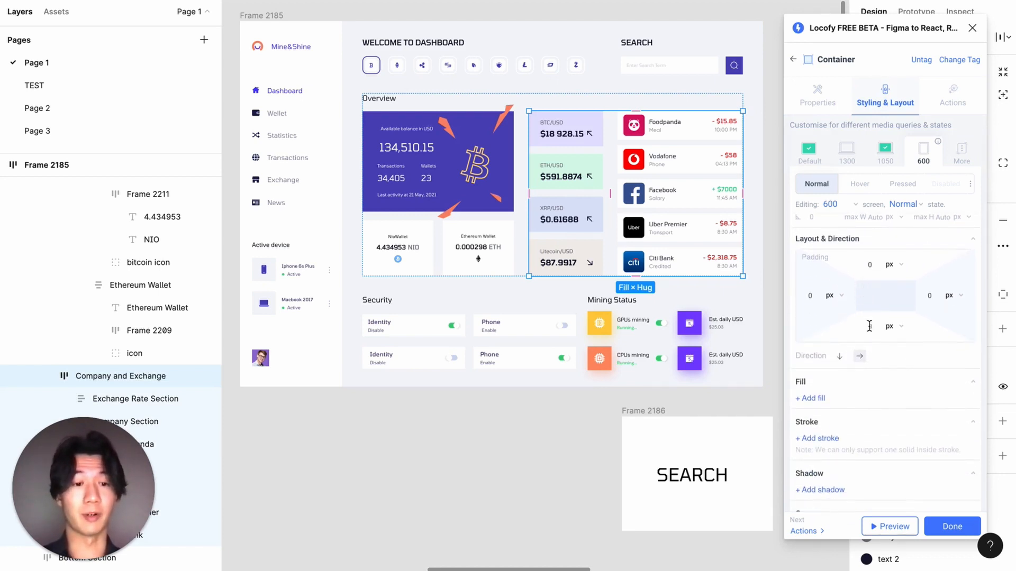
left_click(840, 359)
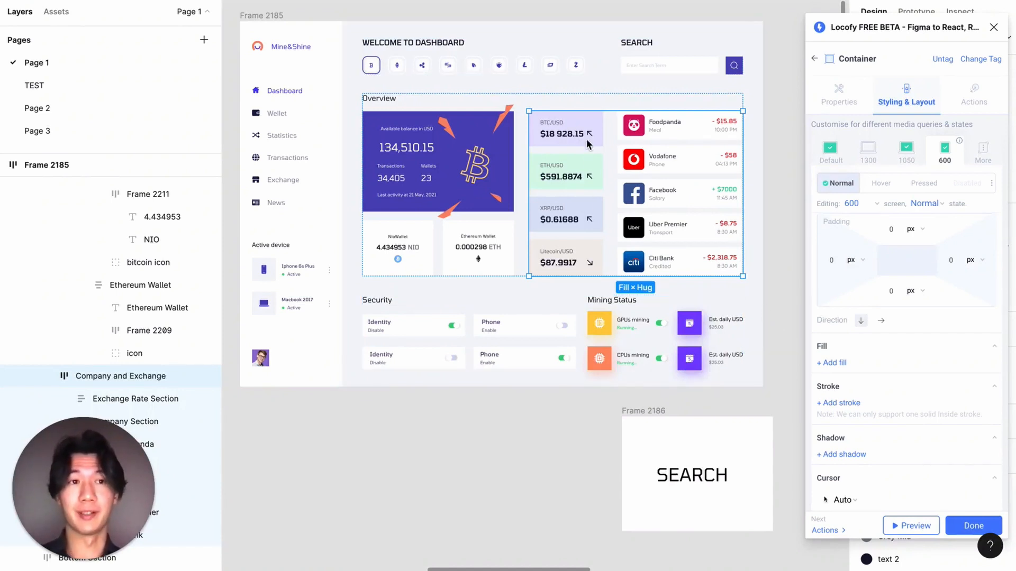
Step: Tag the Exchange Rate Section as a Container and set its width to 100% at the 600 breakpoint
left_click(565, 183)
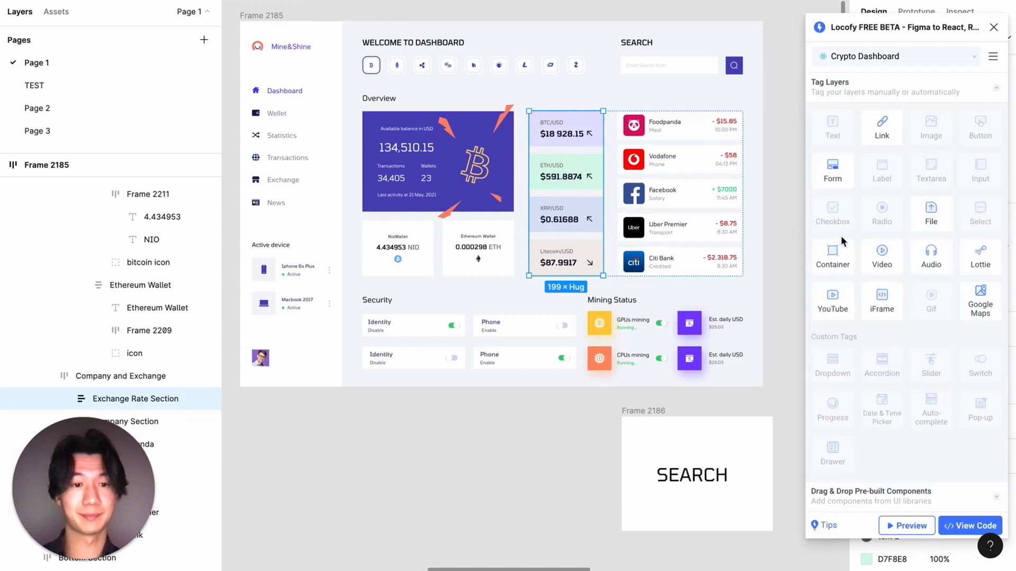
left_click(842, 264)
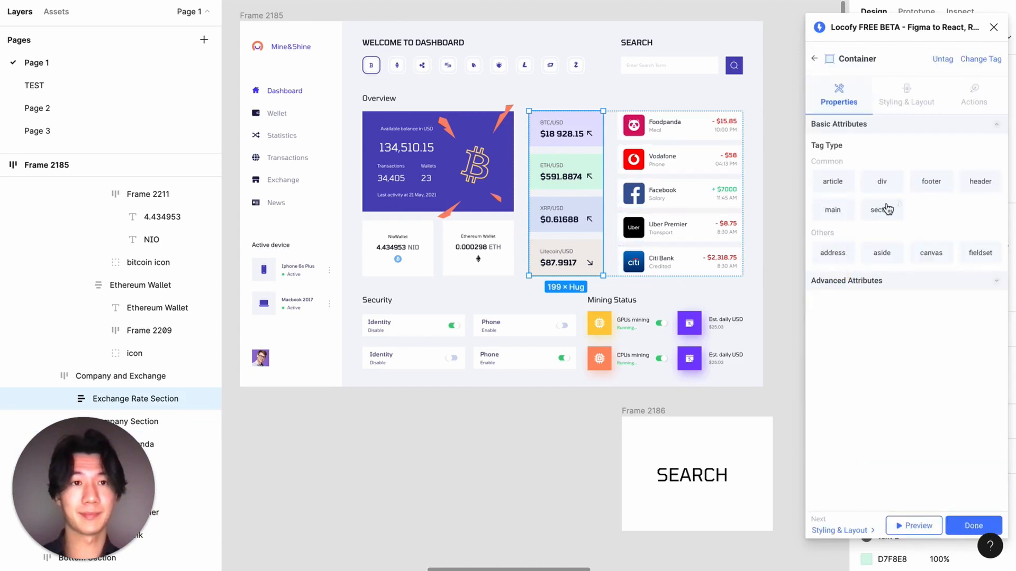
left_click(909, 105)
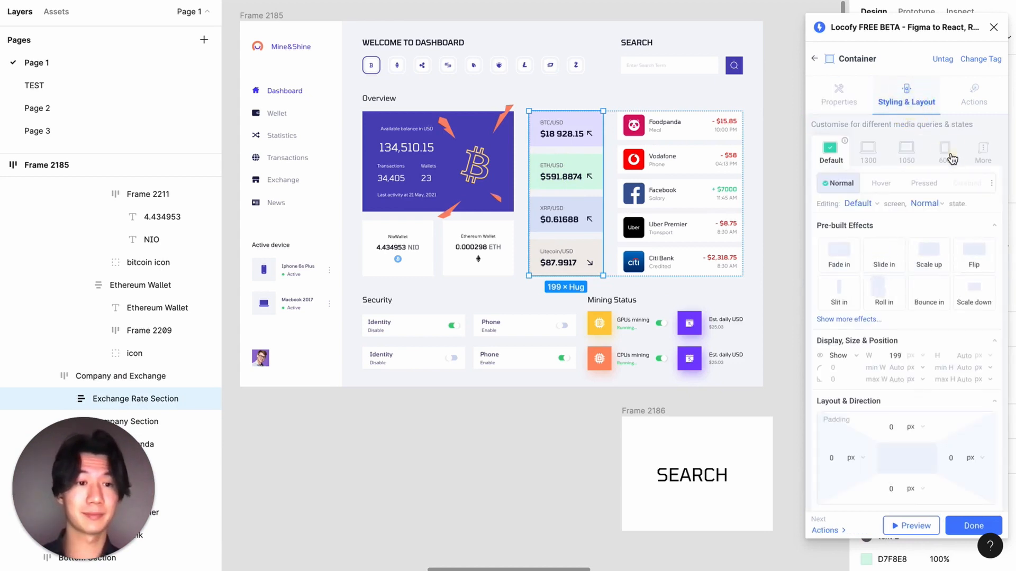
left_click(945, 152)
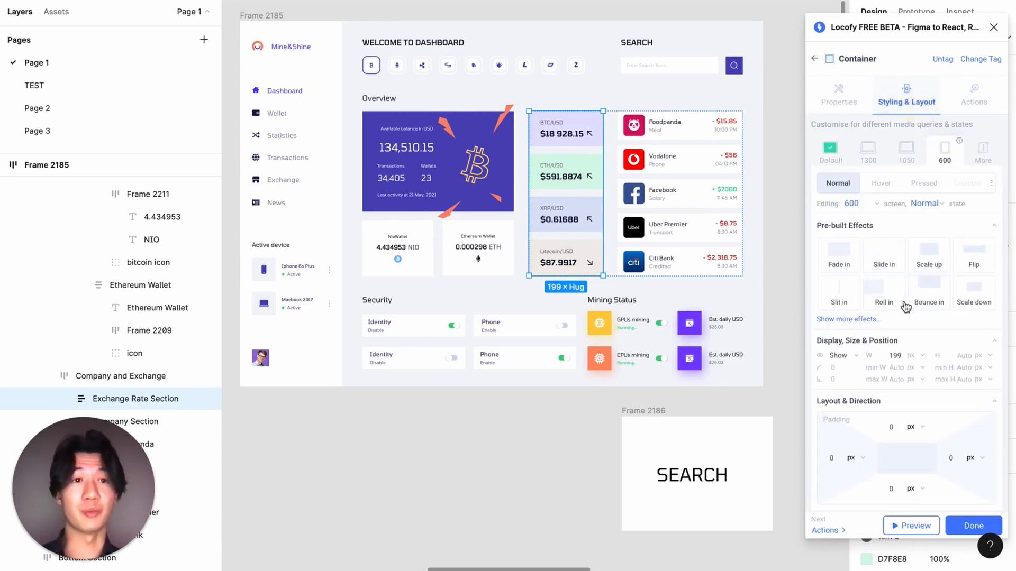
scroll(905, 301, "down", 2)
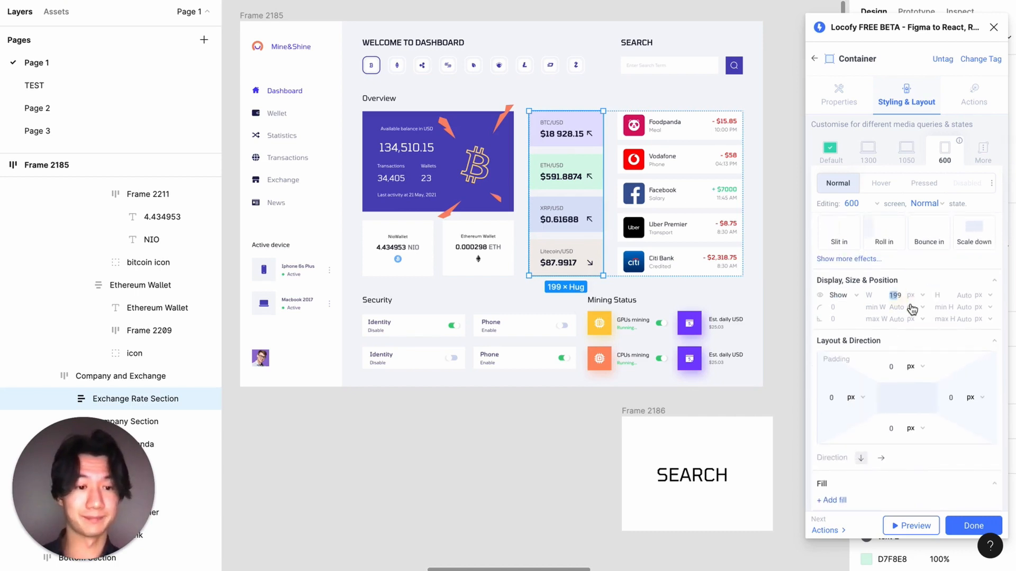
left_click(891, 299)
type("100")
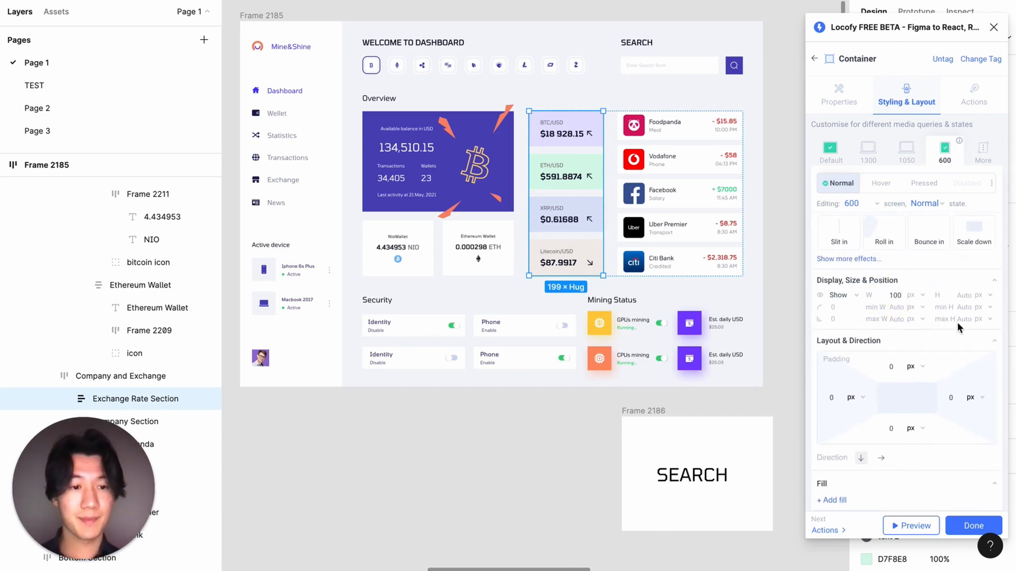
left_click(920, 295)
left_click(919, 332)
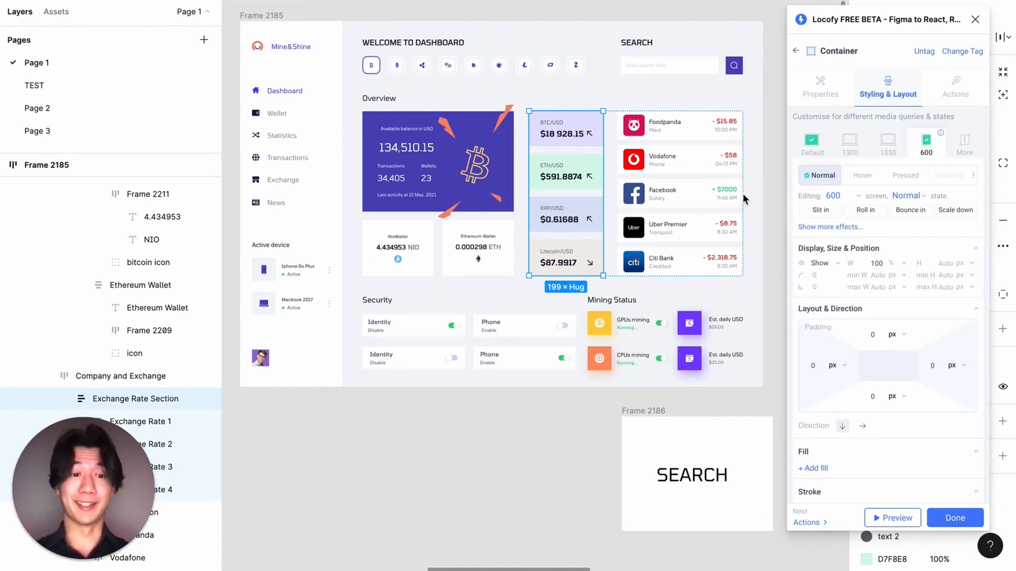
Step: Preview Frame 2185 at a width of about 528 px and check how the exchange rate and other sections stack
left_click(266, 22)
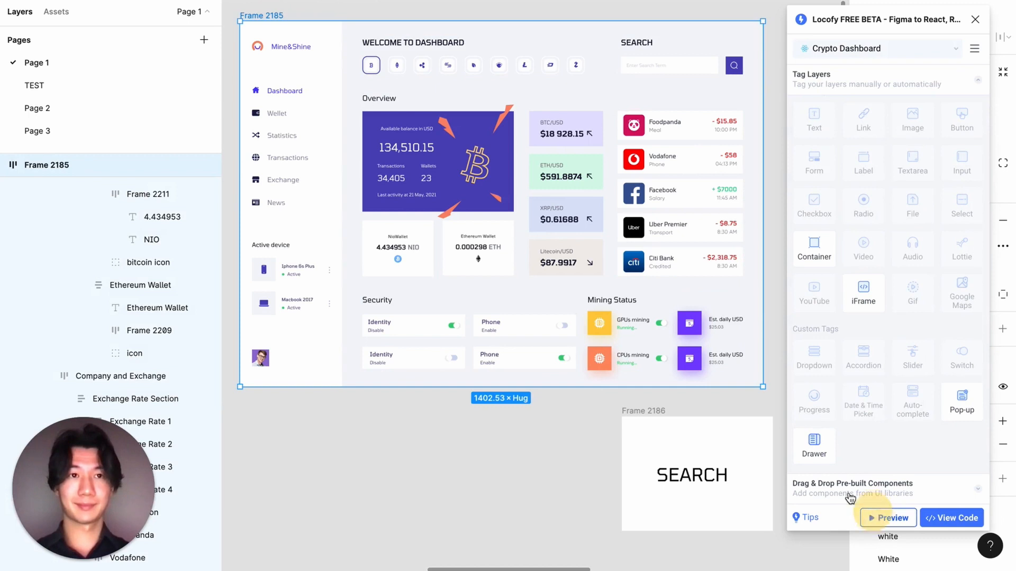
left_click(878, 514)
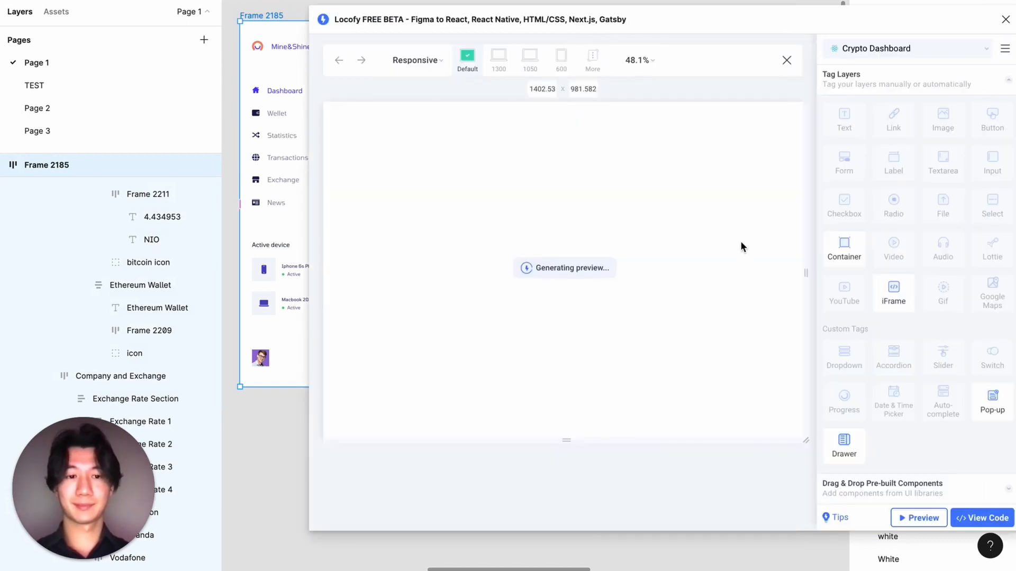
left_click_drag(635, 24, 545, 17)
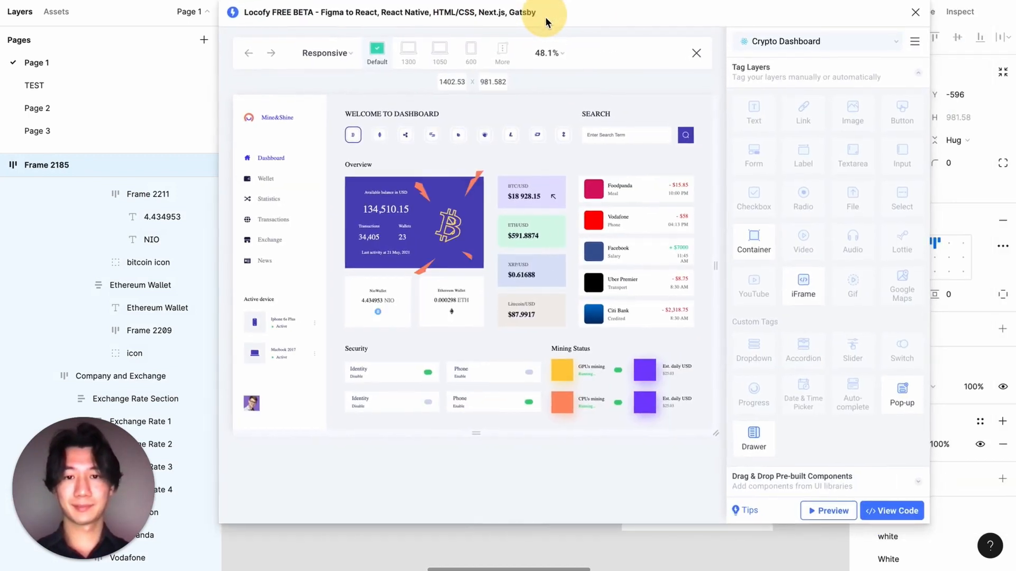
left_click_drag(714, 432, 565, 413)
scroll(513, 356, "down", 4)
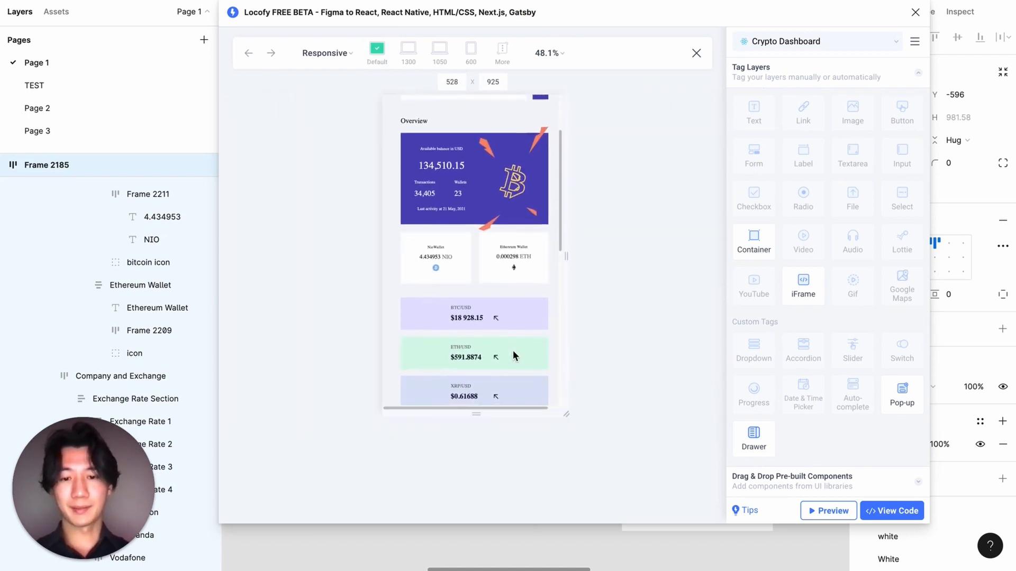
scroll(513, 350, "down", 5)
scroll(513, 350, "up", 10)
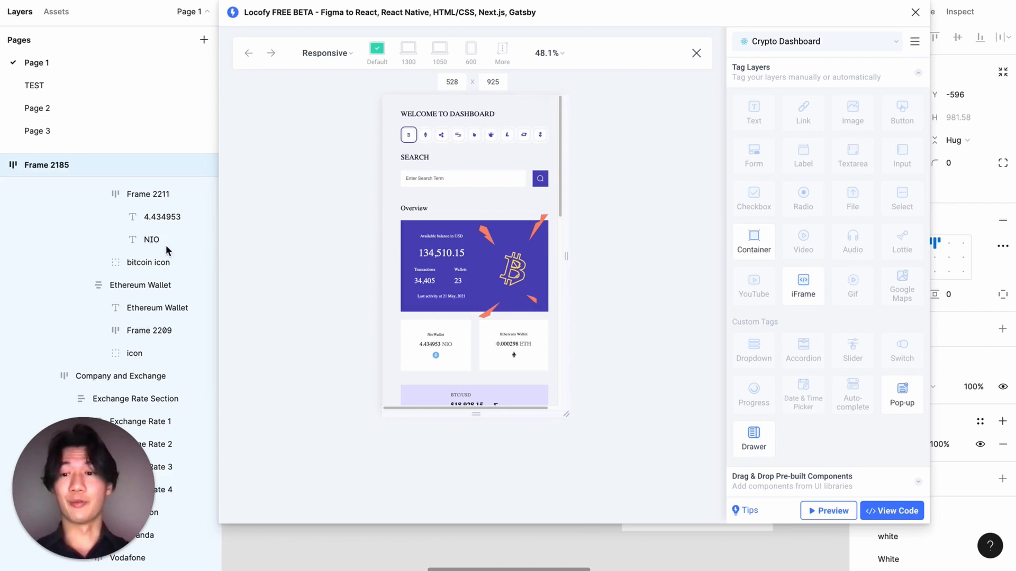
scroll(166, 249, "up", 2)
scroll(169, 251, "down", 9)
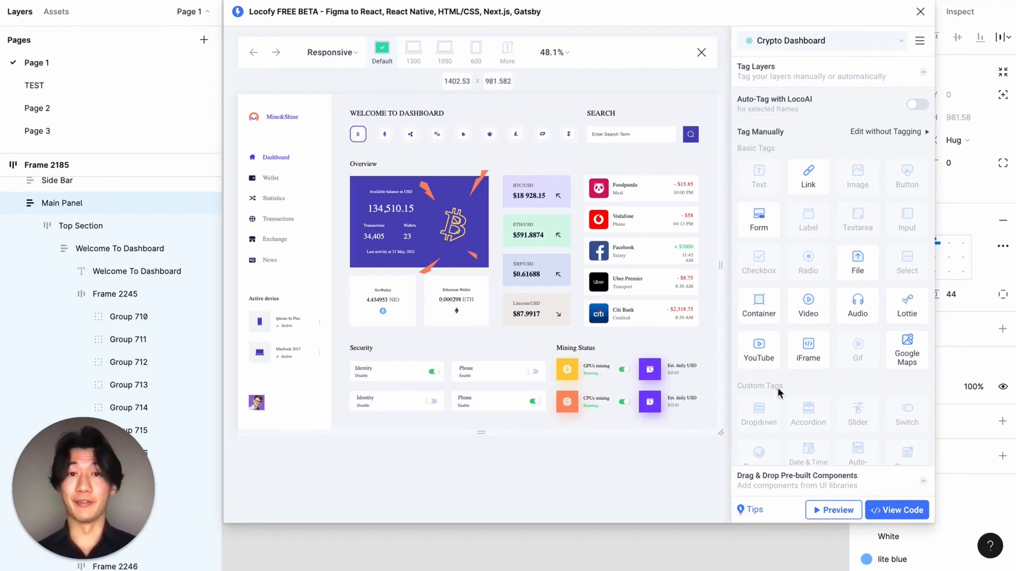
Step: Sync all frames of the Crypto Dashboard project to Locofy Builder and open the React code settings there
left_click(879, 509)
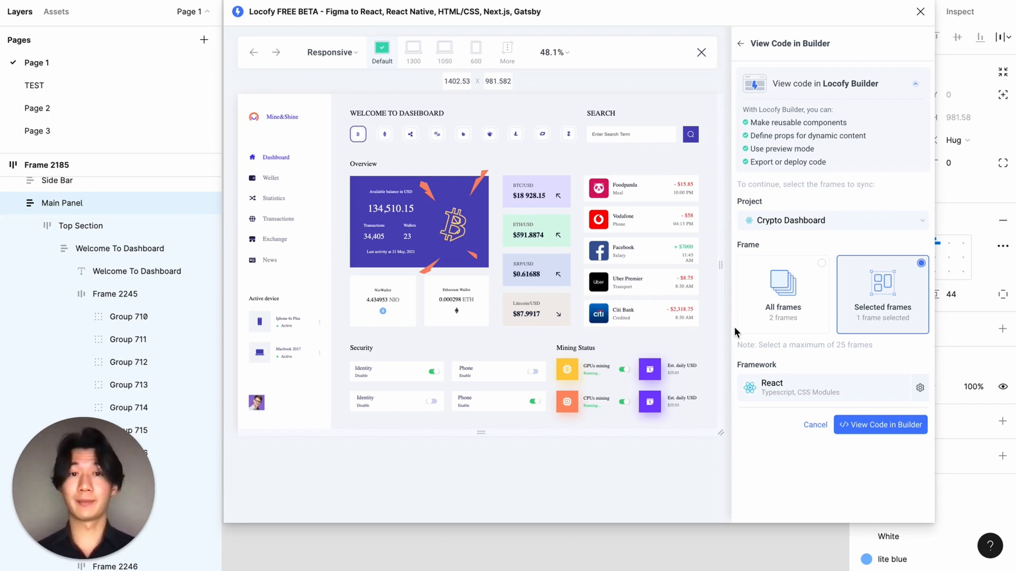
left_click(782, 303)
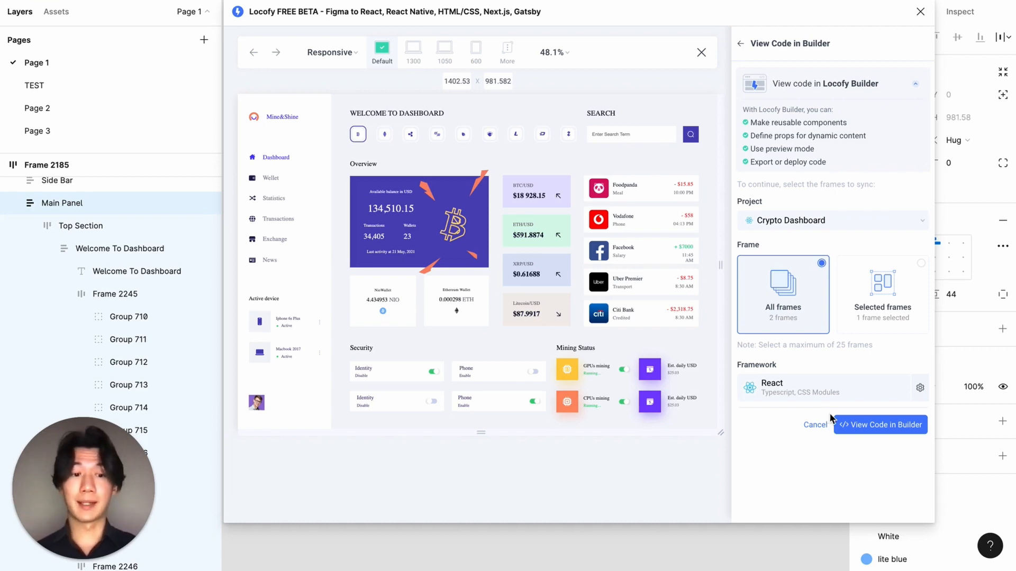
left_click(872, 426)
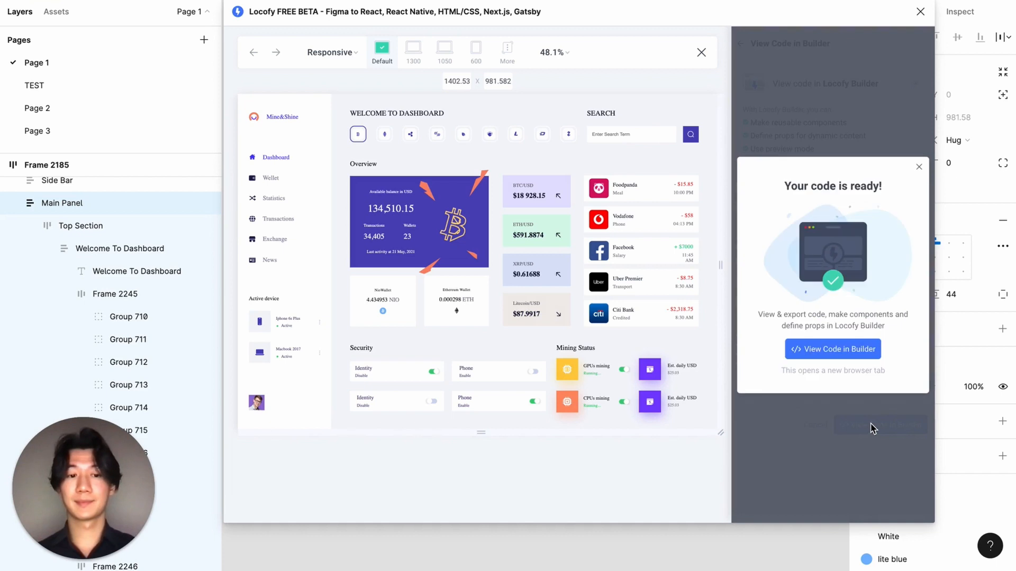
left_click(841, 351)
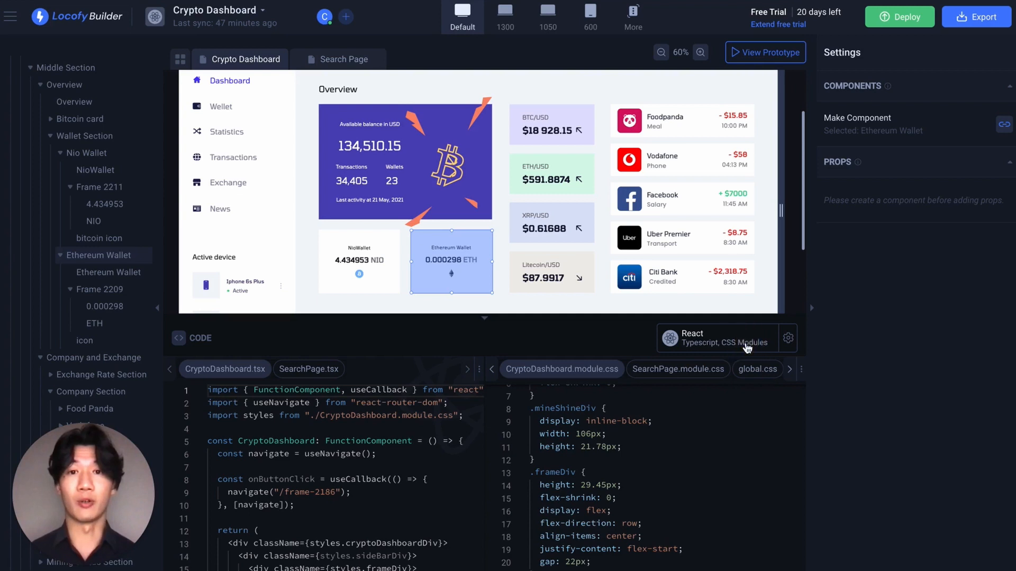
left_click(791, 344)
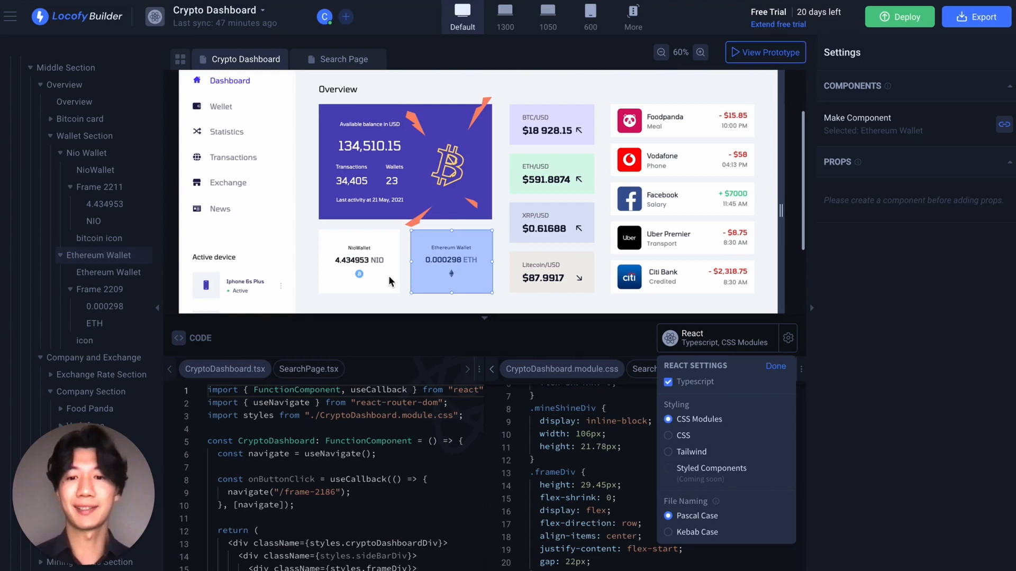
Step: Dismiss the React settings and select the whole Ethereum Wallet card in the Wallet Section
left_click(447, 259)
double_click(447, 260)
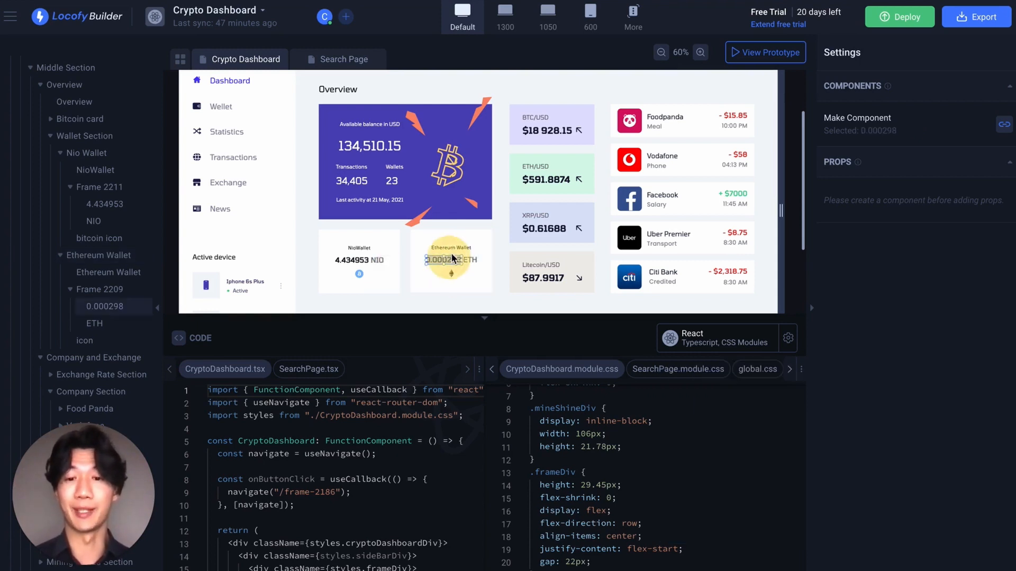
left_click(447, 236)
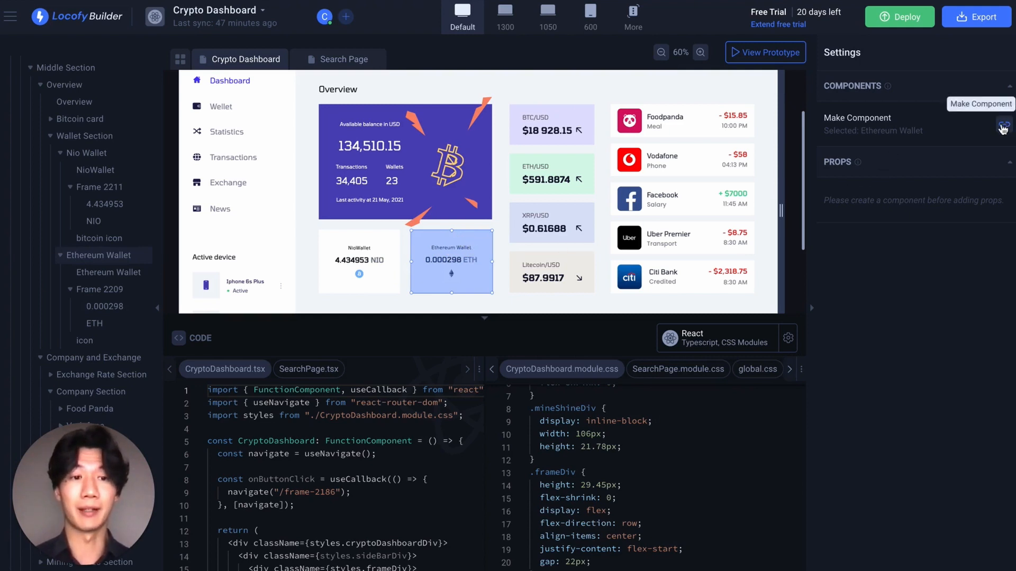
left_click(923, 127)
left_click(1003, 126)
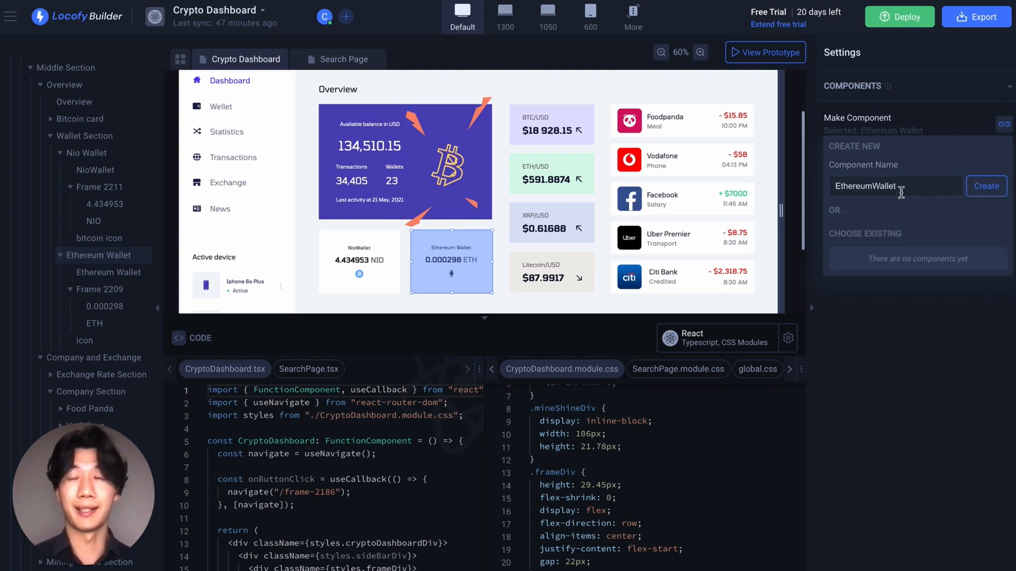
left_click_drag(923, 187, 813, 195)
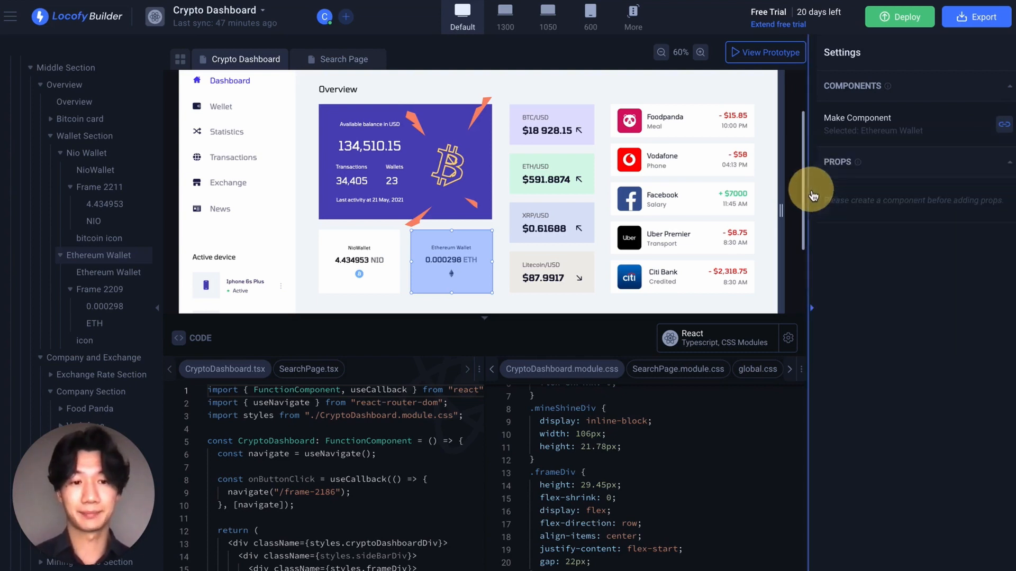
left_click(933, 126)
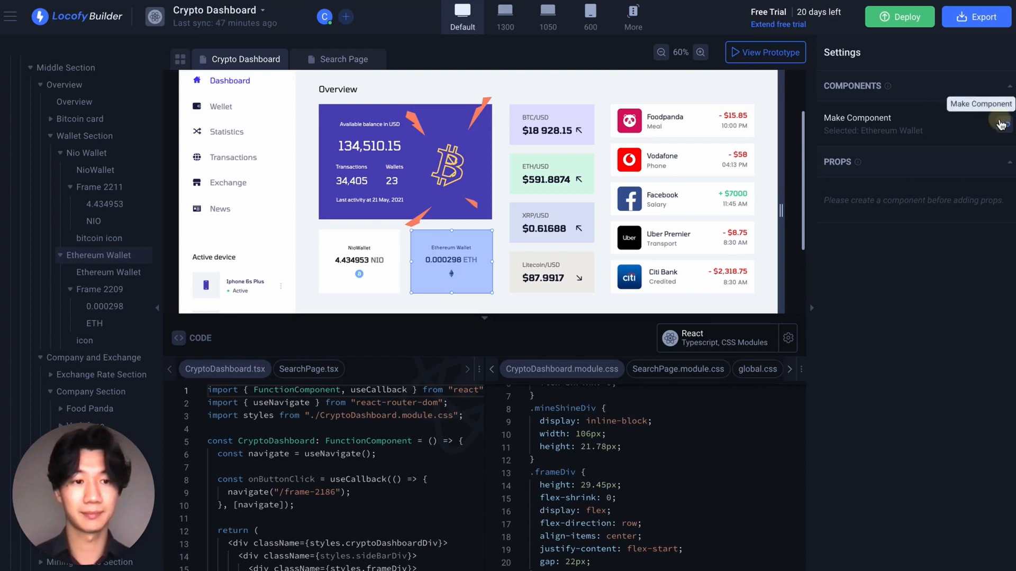
Step: Make the Ethereum Wallet card a new component named WalletCard
left_click(1003, 125)
left_click(916, 188)
key("BackSpace")
key("BackSpace")
key("BackSpace")
key("BackSpace")
key("BackSpace")
key("BackSpace")
key("BackSpace")
key("BackSpace")
key("BackSpace")
key("BackSpace")
key("BackSpace")
key("BackSpace")
key("BackSpace")
key("BackSpace")
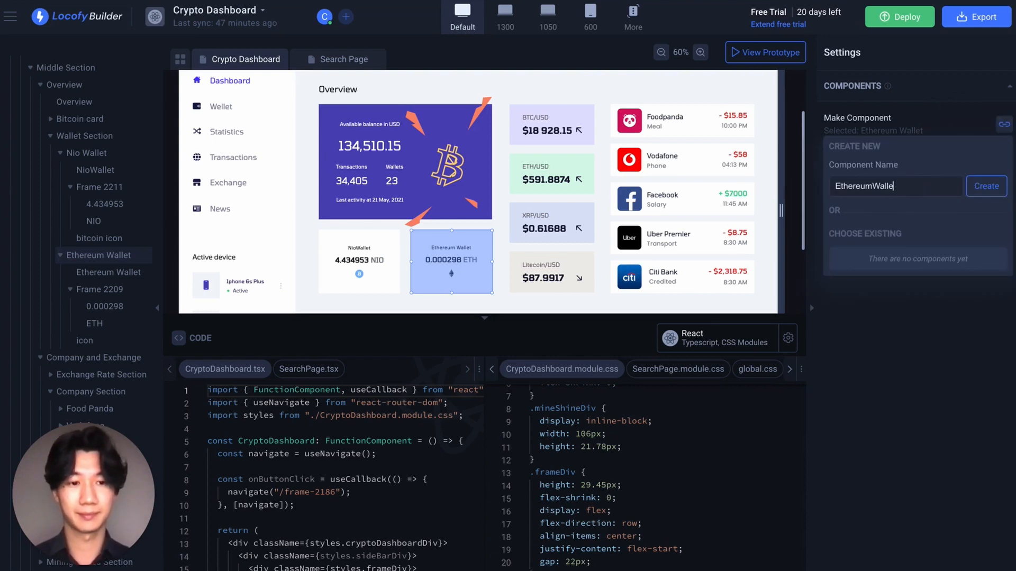
type("Wa")
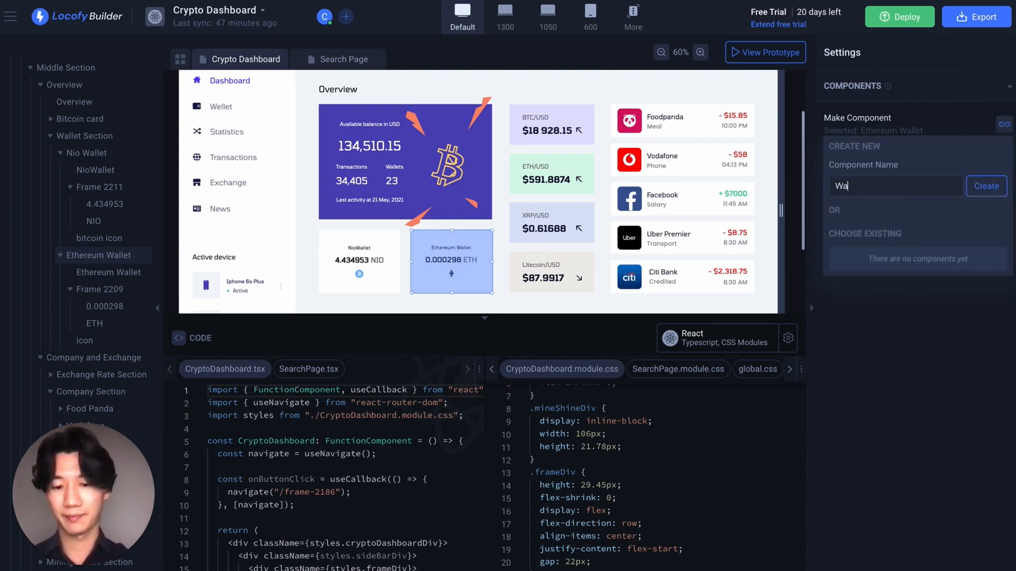
type("lletCard")
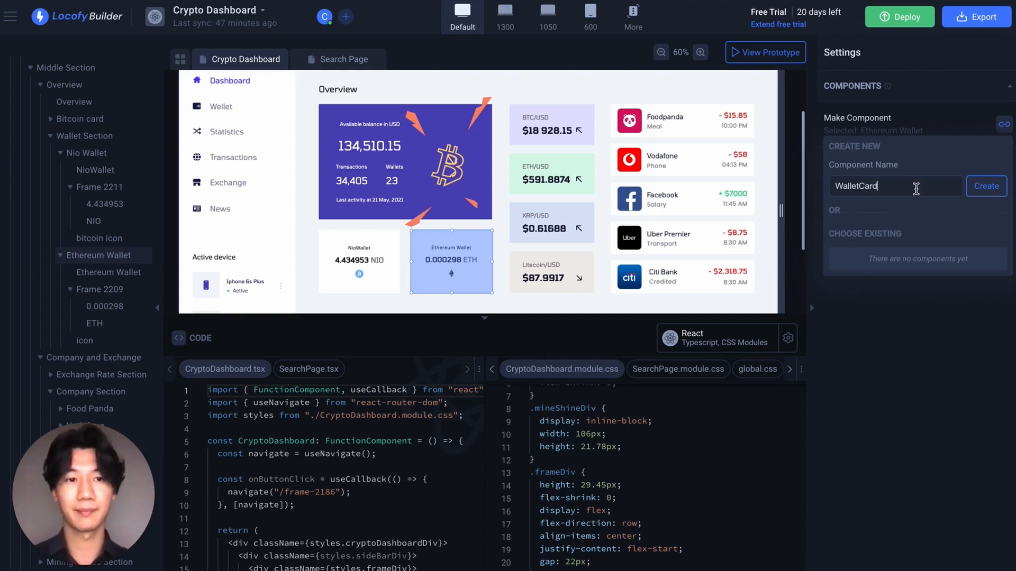
left_click(983, 188)
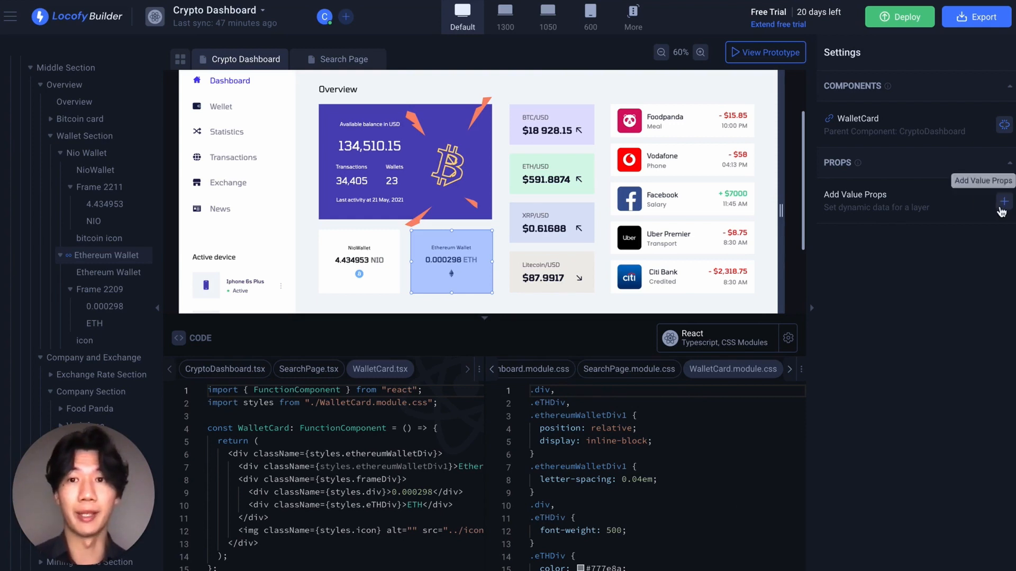
Step: Add a value prop named walletTitle for the WalletCard's Ethereum Wallet text layer and review the generated component code
left_click(1001, 205)
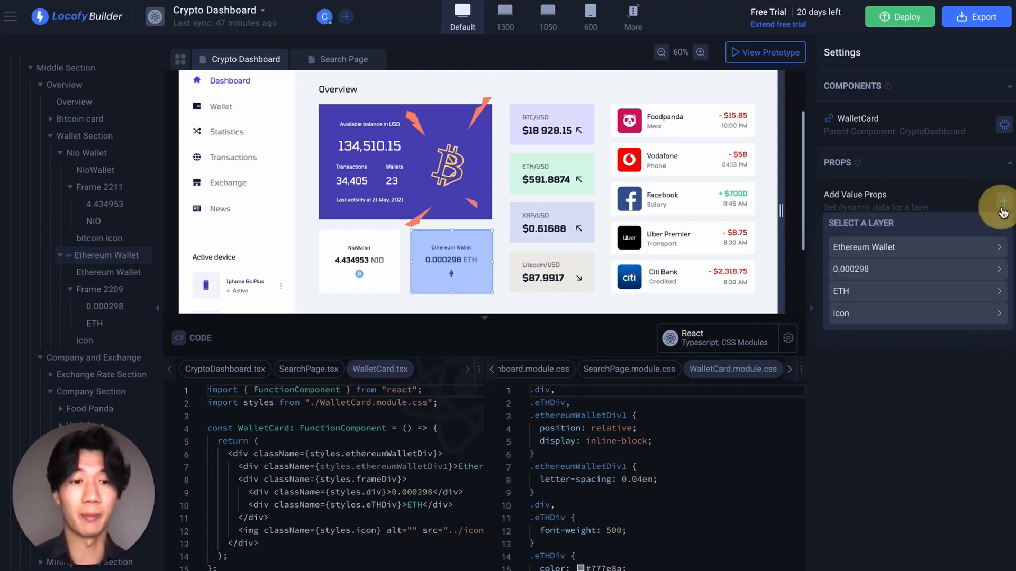
left_click(887, 249)
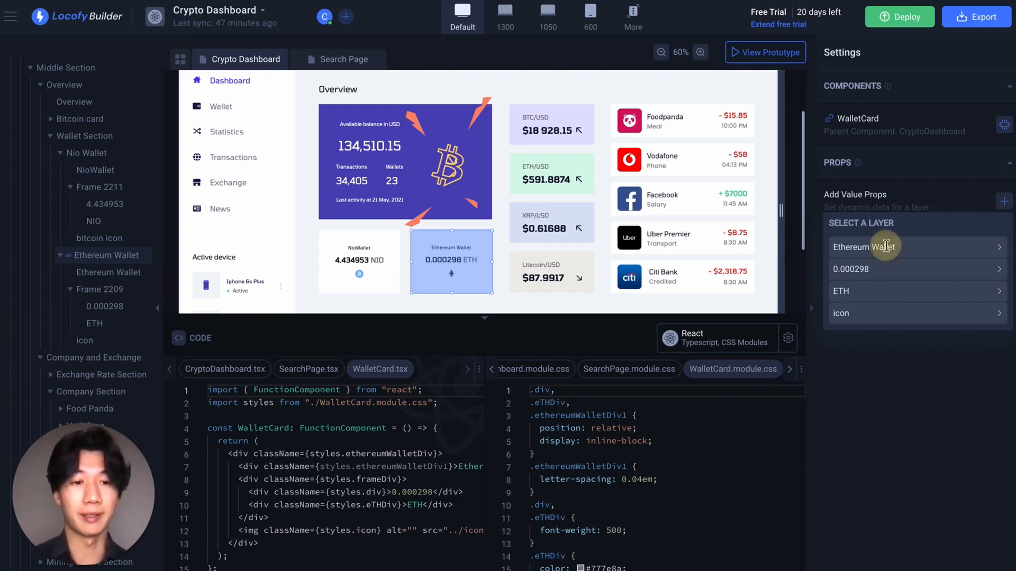
left_click(904, 141)
key("ctrl+a")
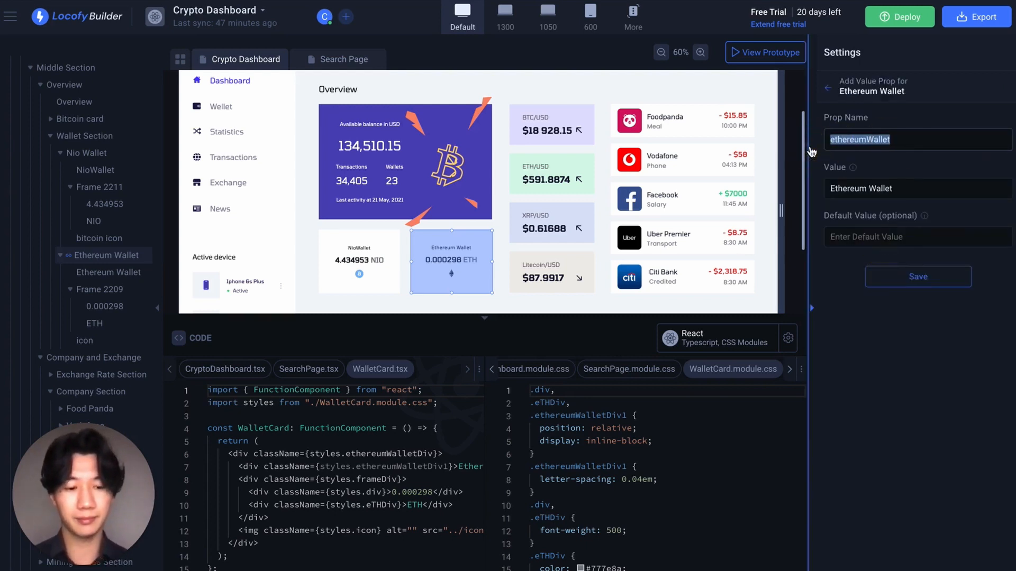
key("BackSpace")
type("walletTitle")
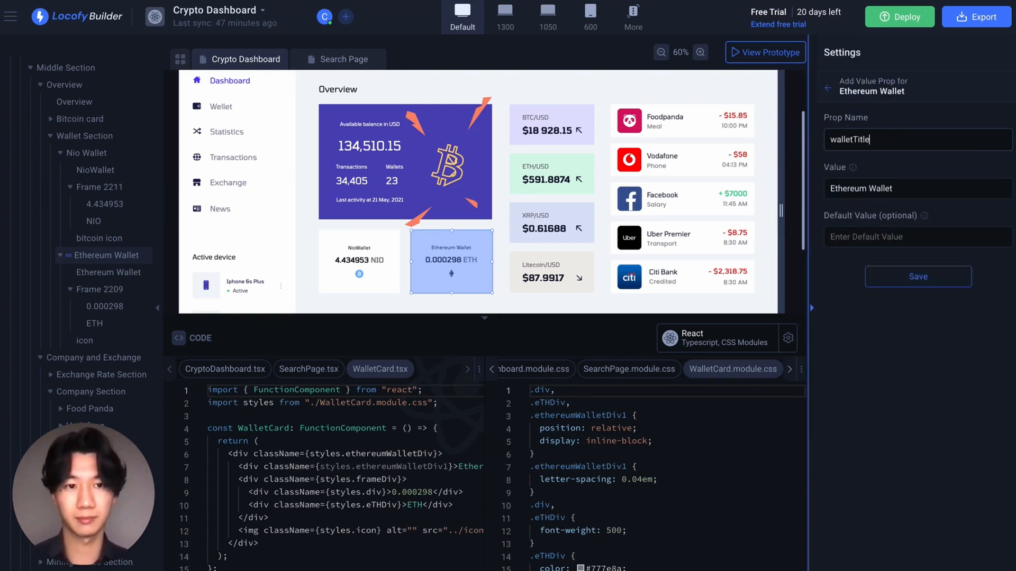
left_click(908, 276)
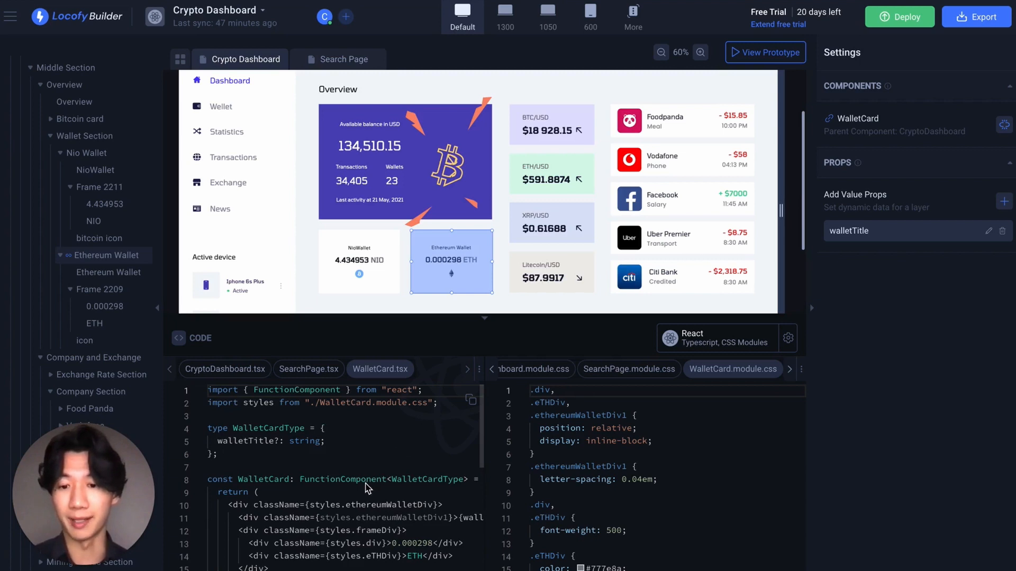
scroll(337, 473, "down", 5)
scroll(337, 473, "up", 5)
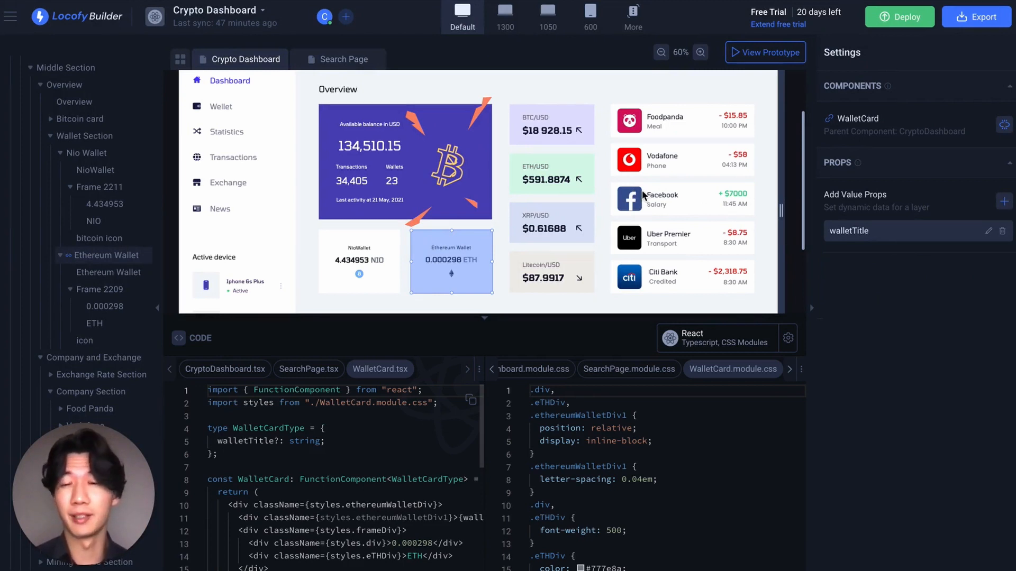
Step: Select the whole Nio Wallet card in the Wallet Section and link it to the WalletCard component
left_click(383, 246)
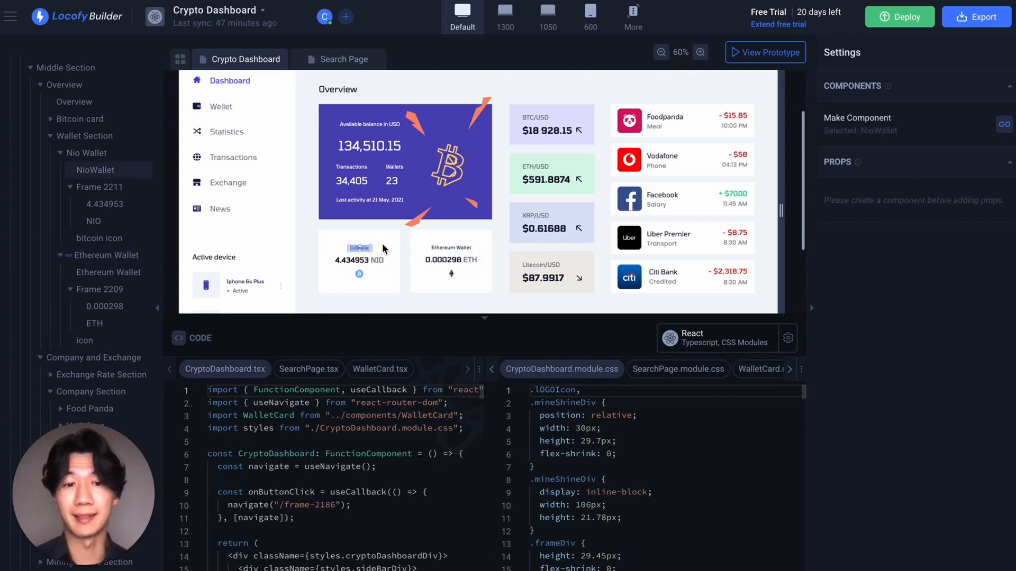
left_click(383, 247)
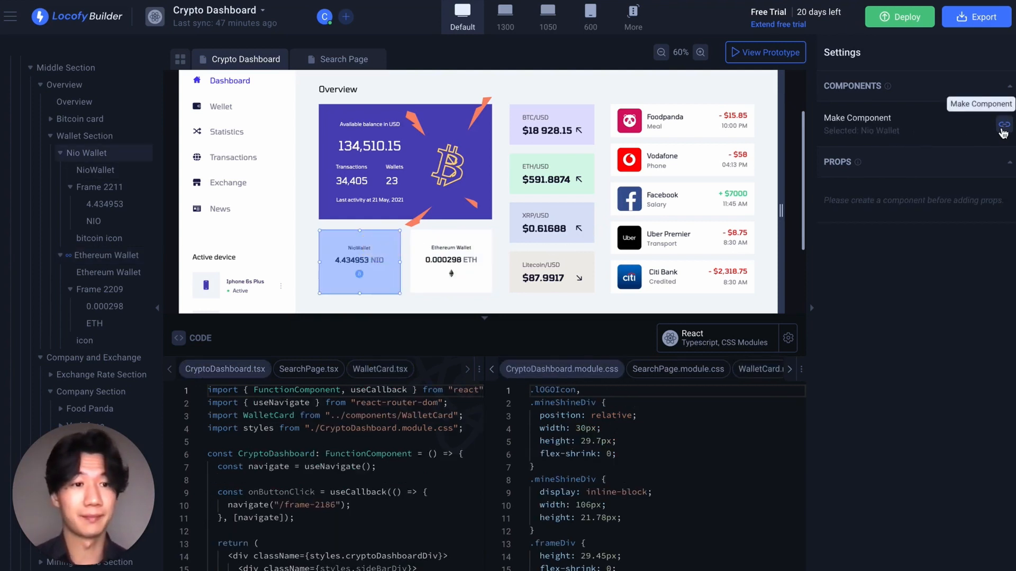
left_click(1003, 125)
left_click(988, 258)
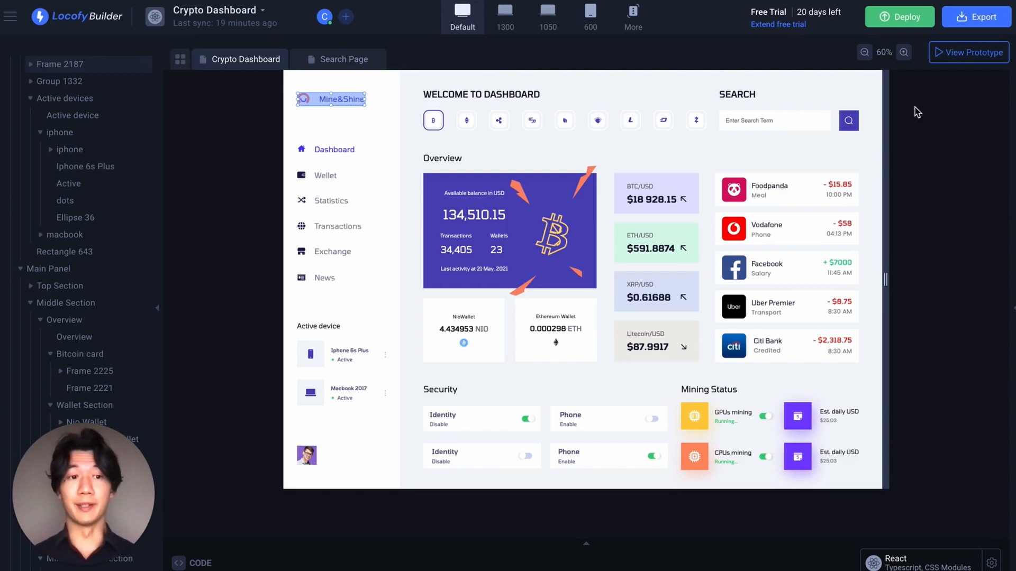
Step: Preview the Crypto Dashboard prototype, view its sharing options and dismiss them
left_click(971, 55)
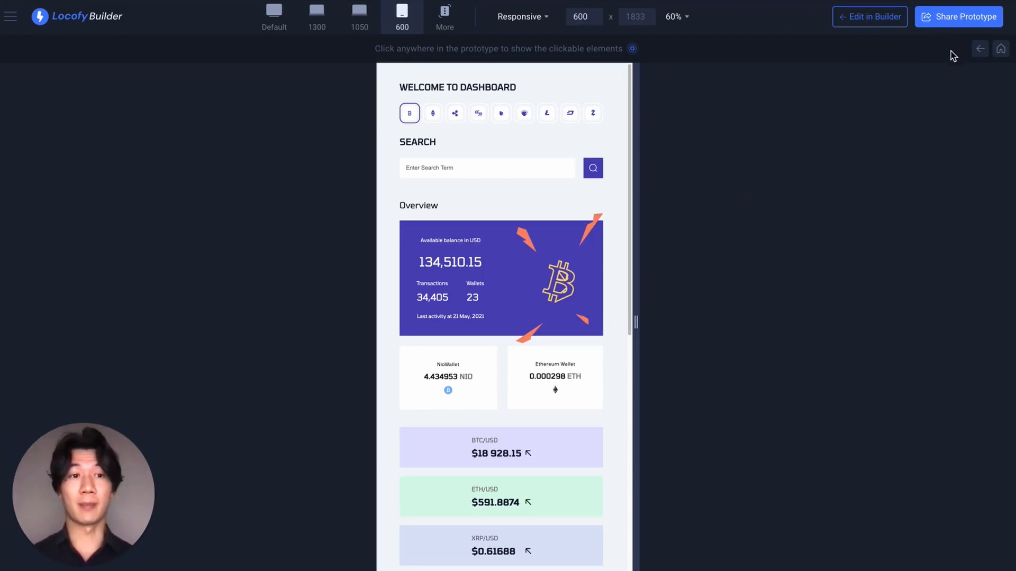
left_click(944, 20)
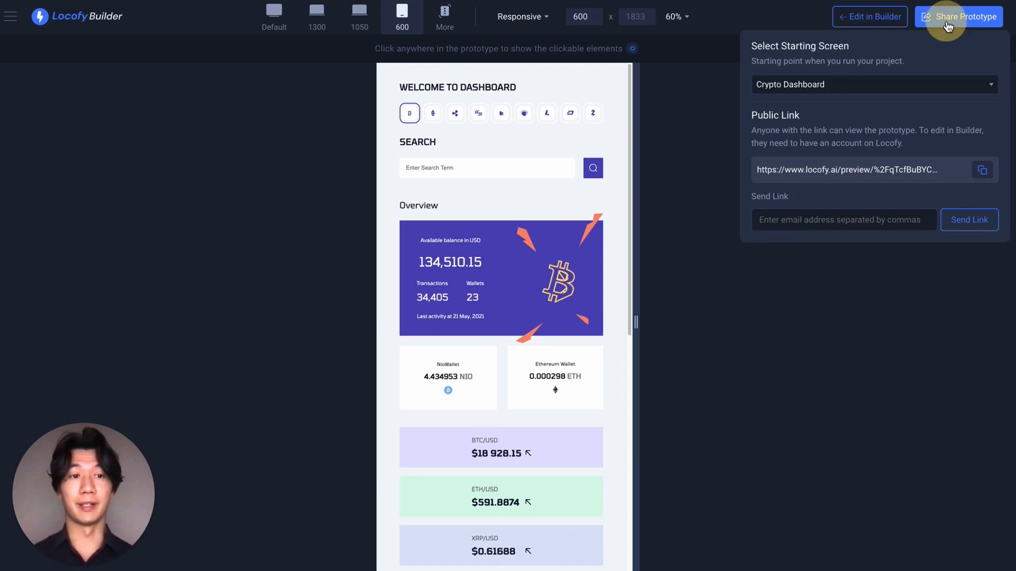
left_click(712, 123)
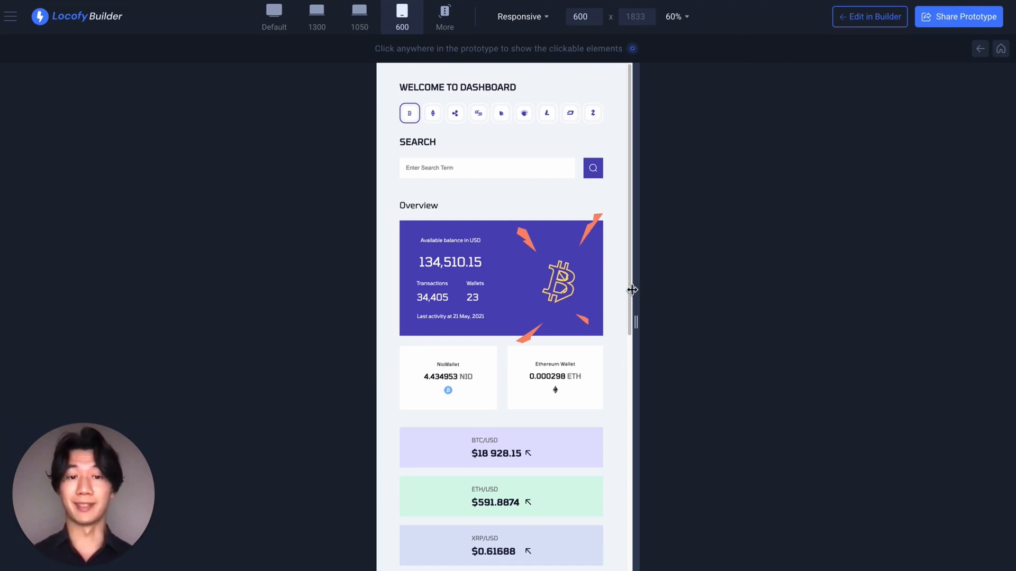
Step: Widen the prototype to 684 px and test the search button's link to the search page, returning to the dashboard
left_click_drag(633, 299, 652, 272)
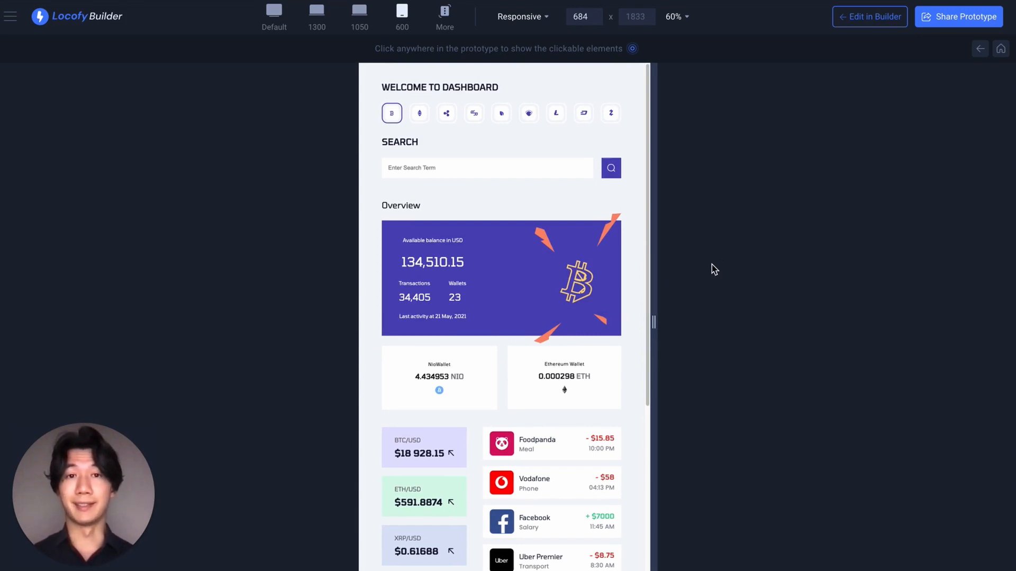
left_click(615, 175)
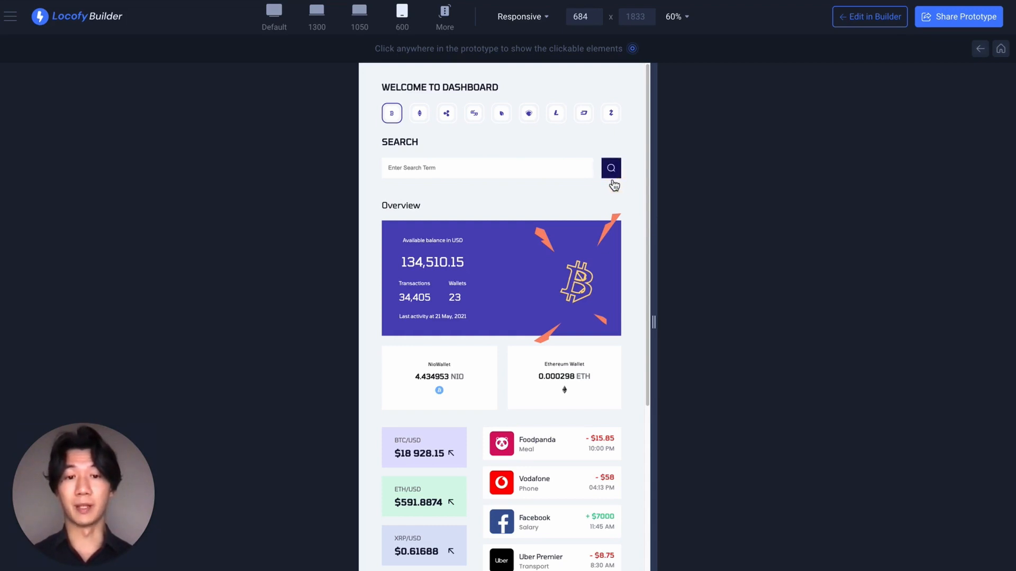
left_click(980, 49)
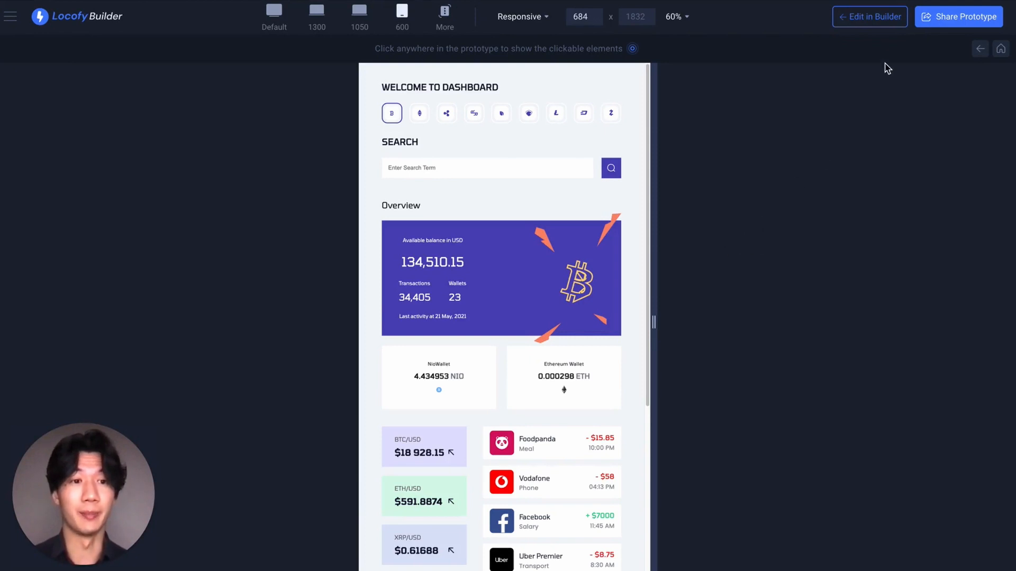
Step: Return to the builder and export both screens with their components as a React zip file, with Crypto Dashboard as the starting screen
left_click(869, 17)
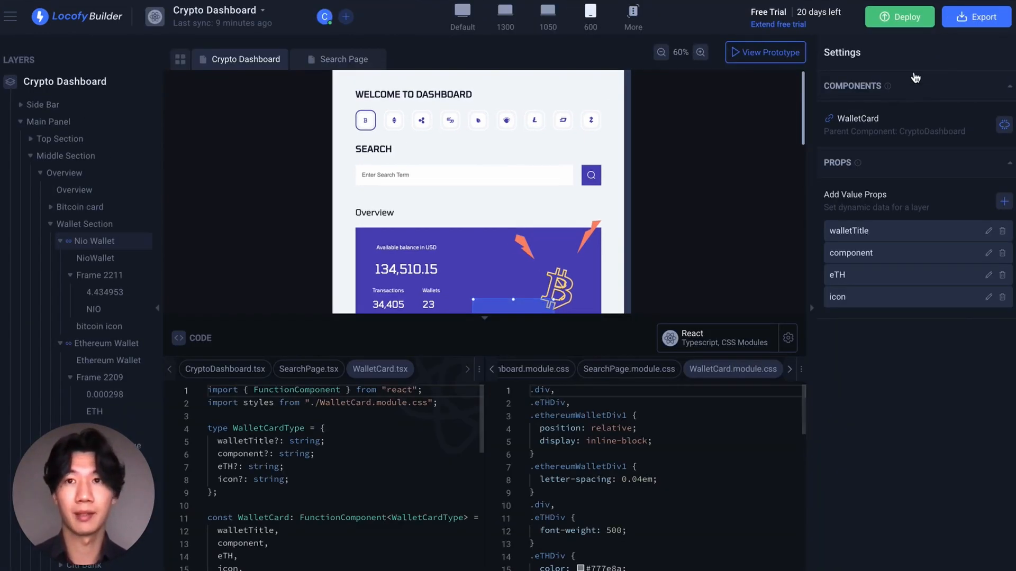
left_click(976, 17)
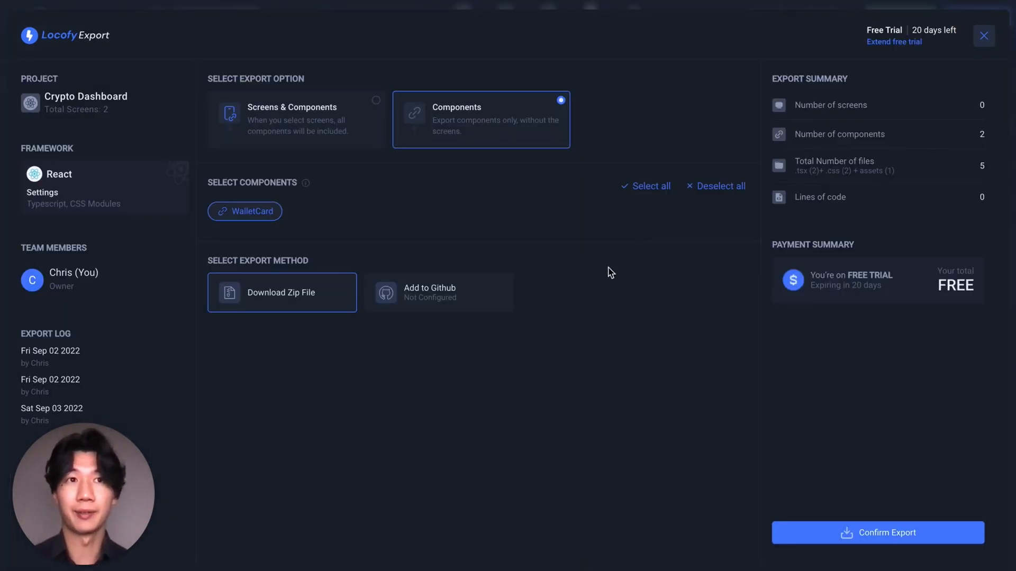
left_click(353, 143)
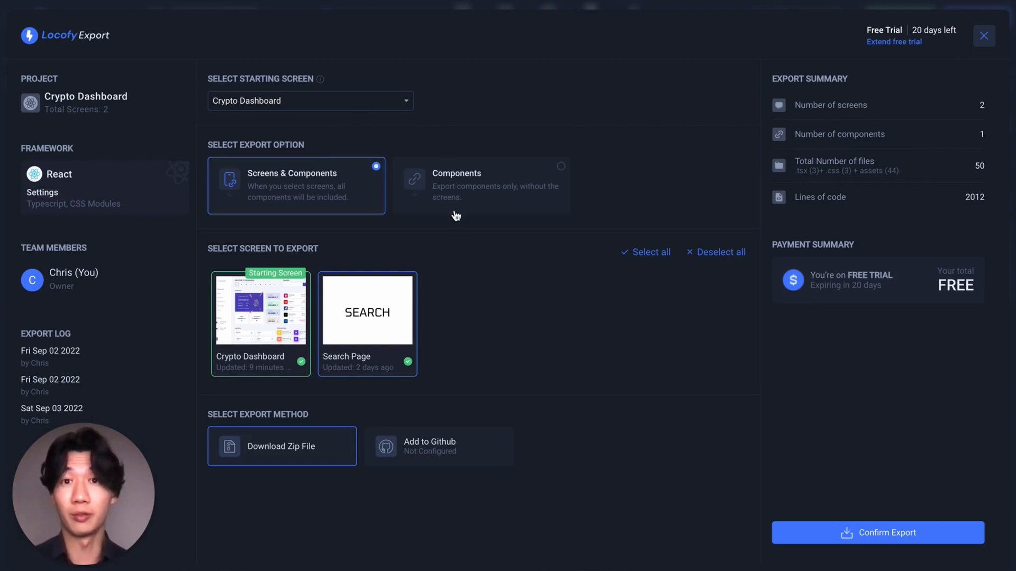
left_click(466, 190)
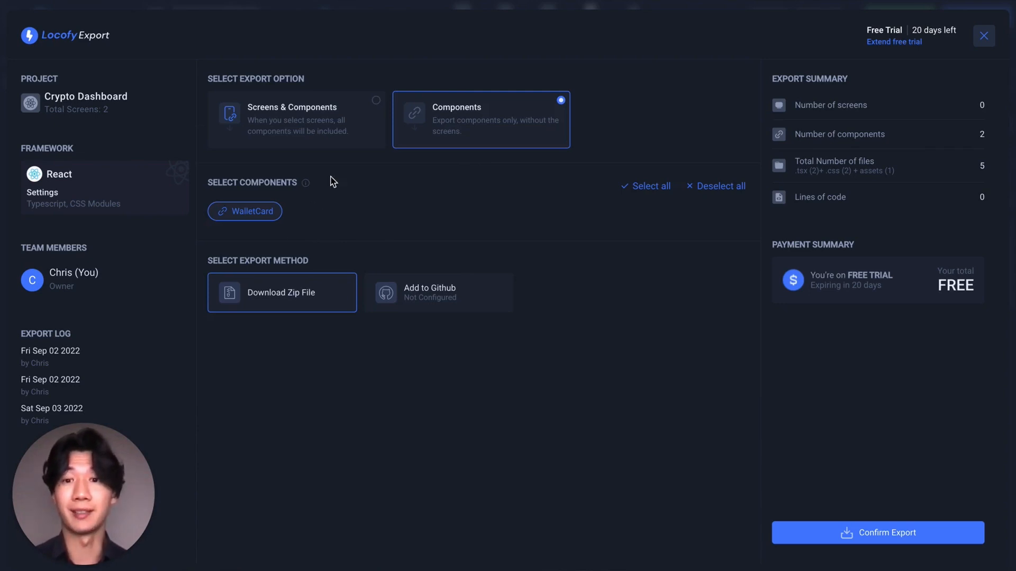
left_click(325, 128)
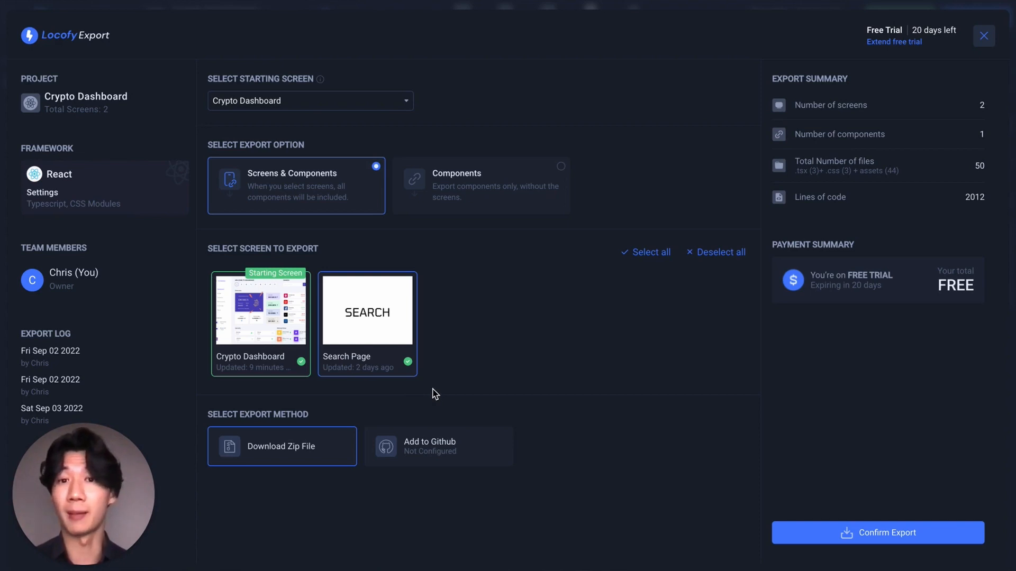
left_click(863, 537)
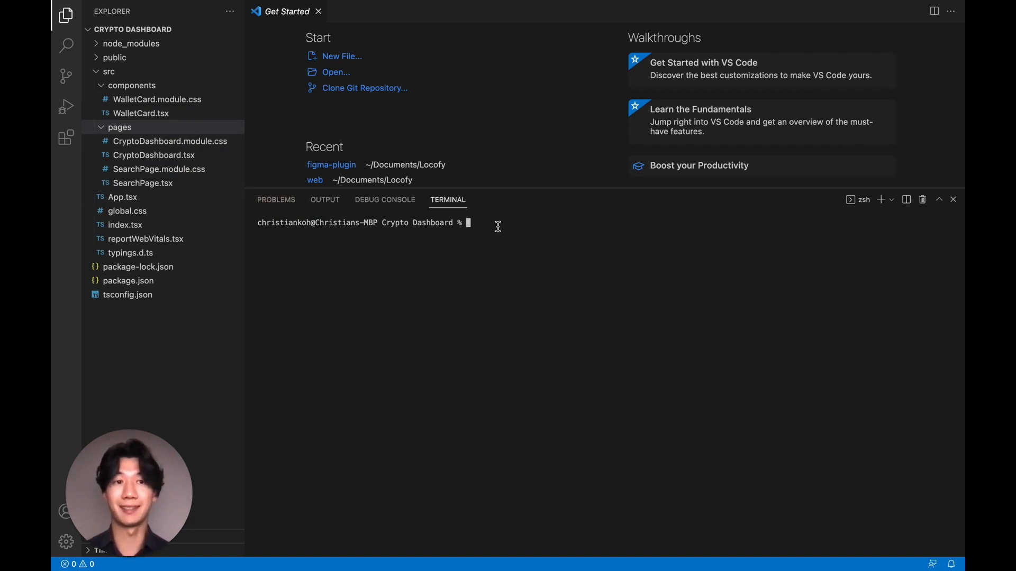
Step: In the VS Code terminal of the exported project, run npm install and start the app with npm start
type("npm install")
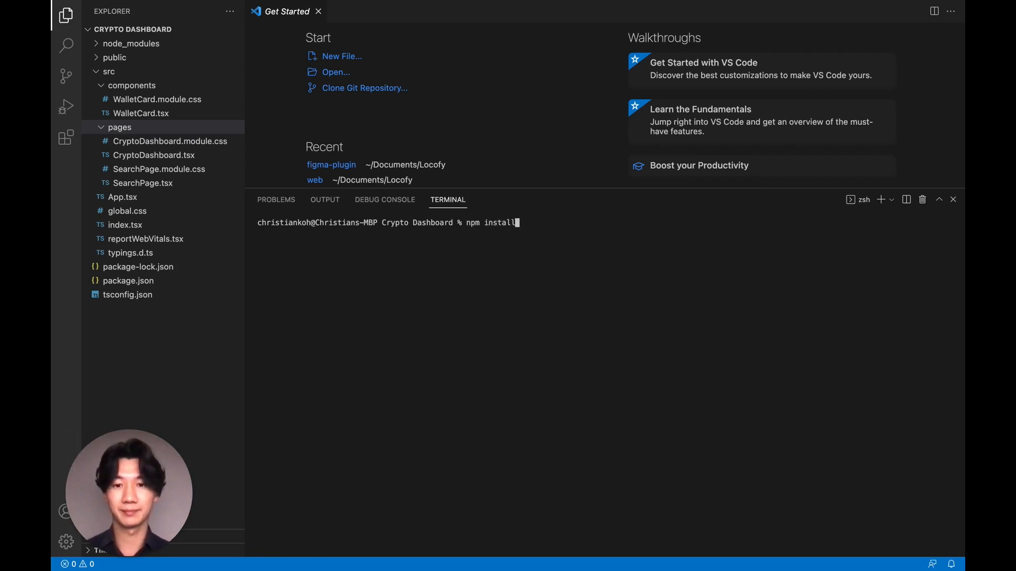
key("Return")
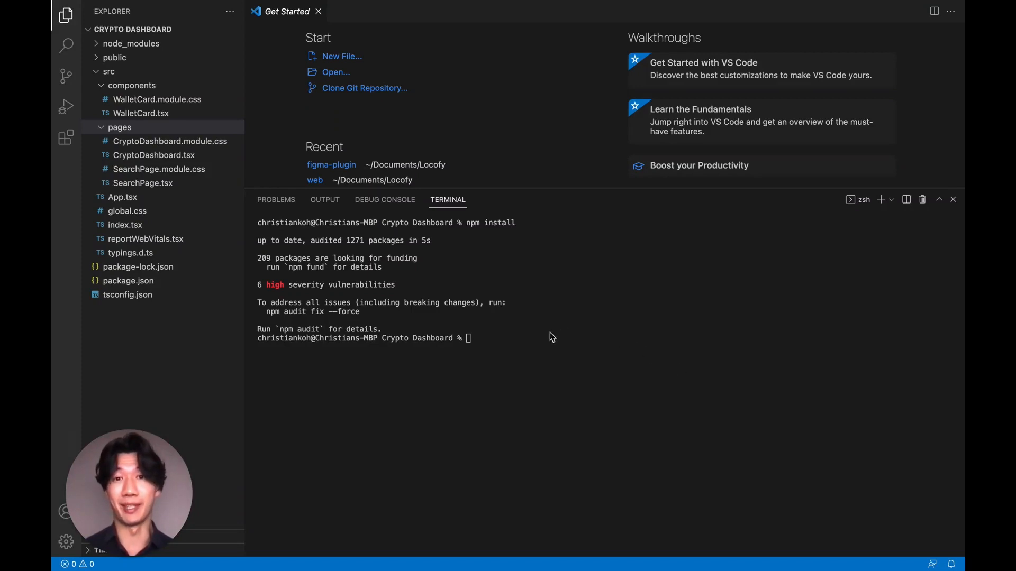
left_click(482, 338)
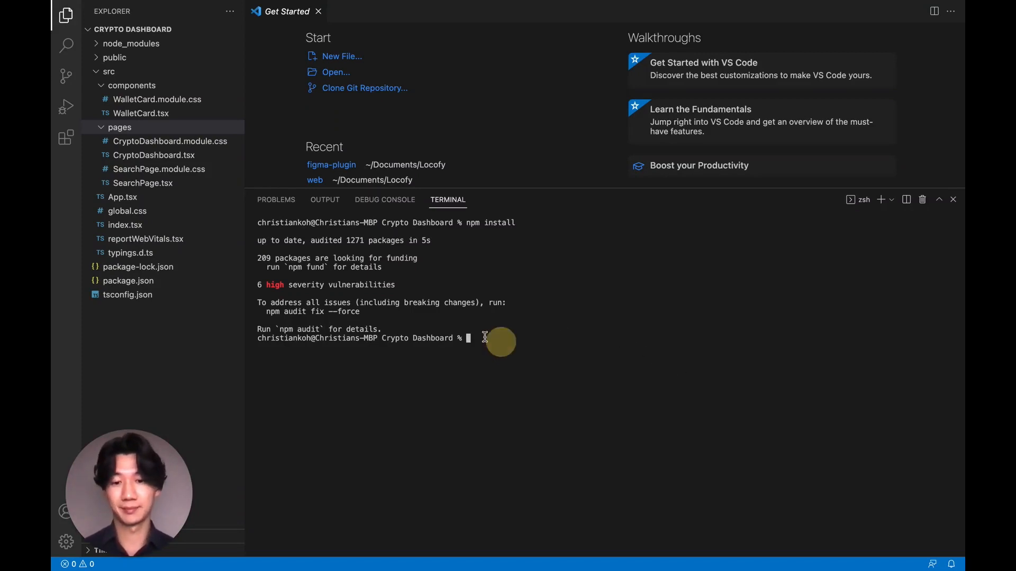
type("npm start")
key("Return")
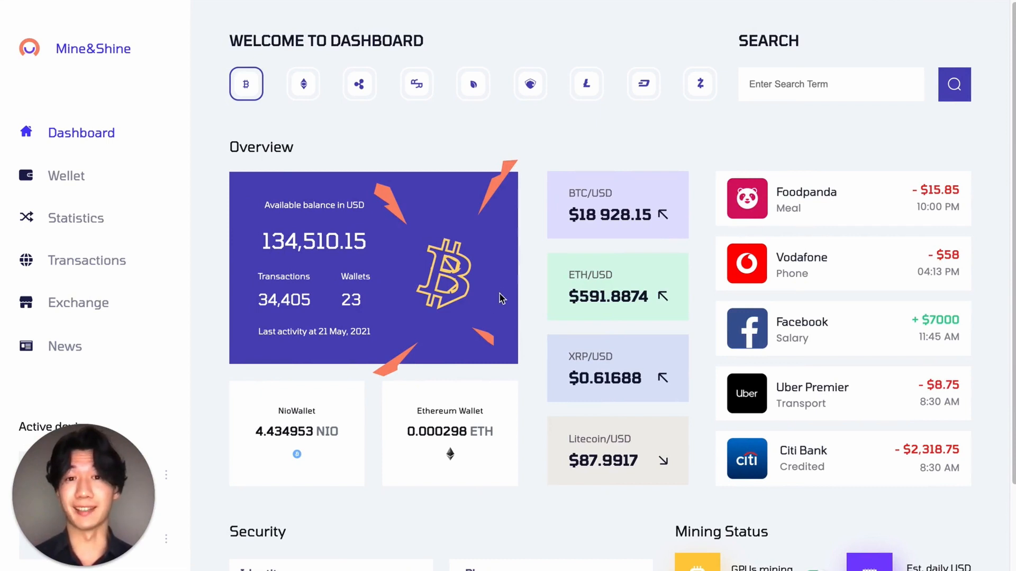
Step: Narrow the browser window to check the running dashboard's mobile layout, and open the search page from its search button
left_click_drag(1, 209, 630, 265)
scroll(735, 337, "down", 15)
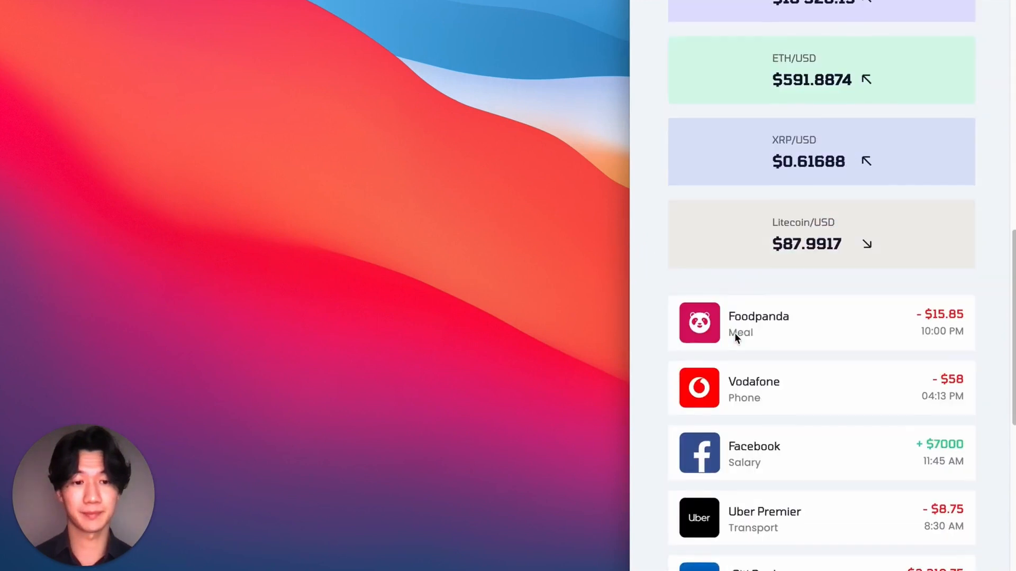
scroll(736, 338, "up", 10)
scroll(734, 339, "up", 7)
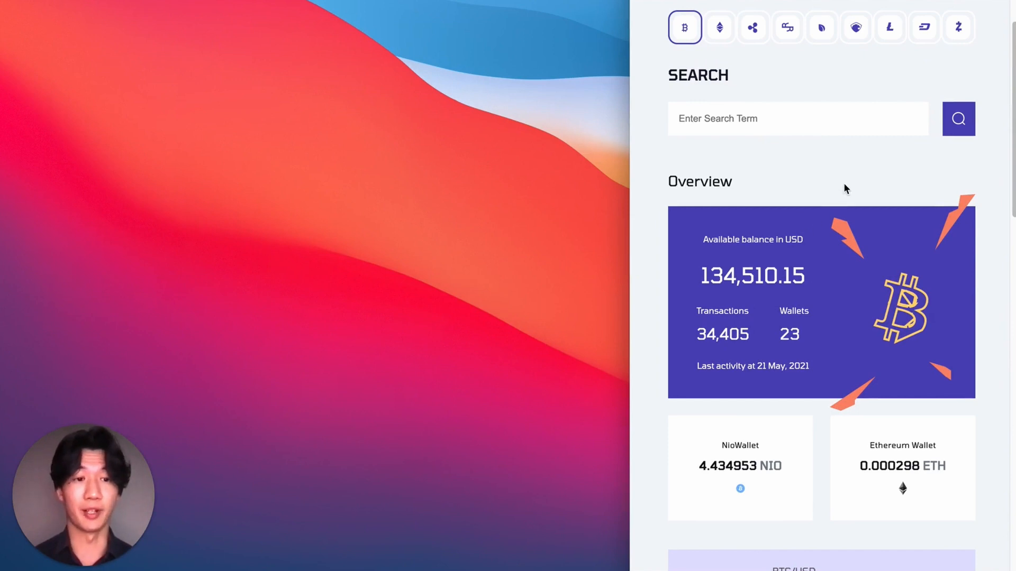
left_click(963, 130)
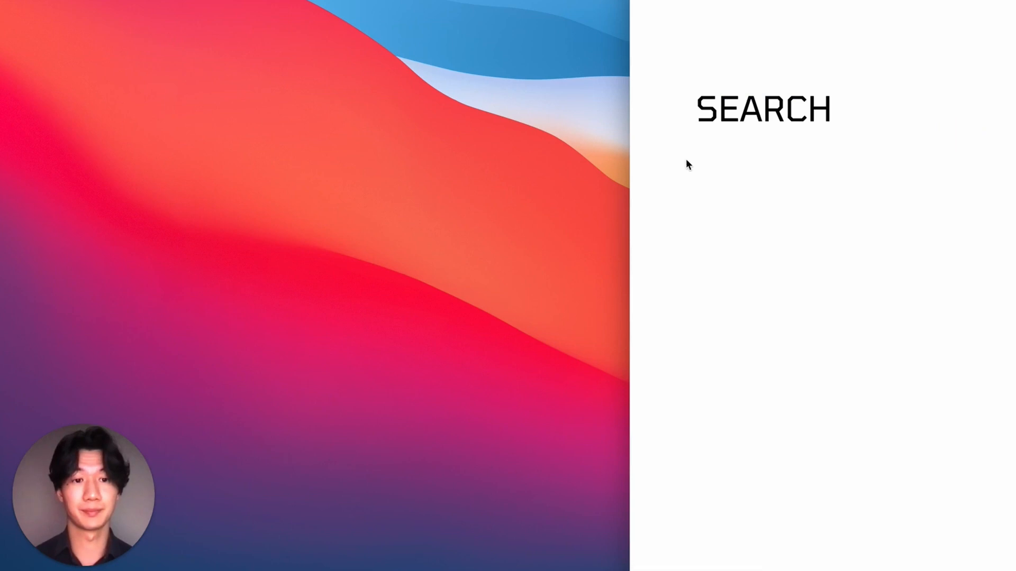
Step: Widen the browser window to check the full desktop dashboard, and switch to the Figma Community crypto dashboard listings
left_click_drag(629, 155, 1, 107)
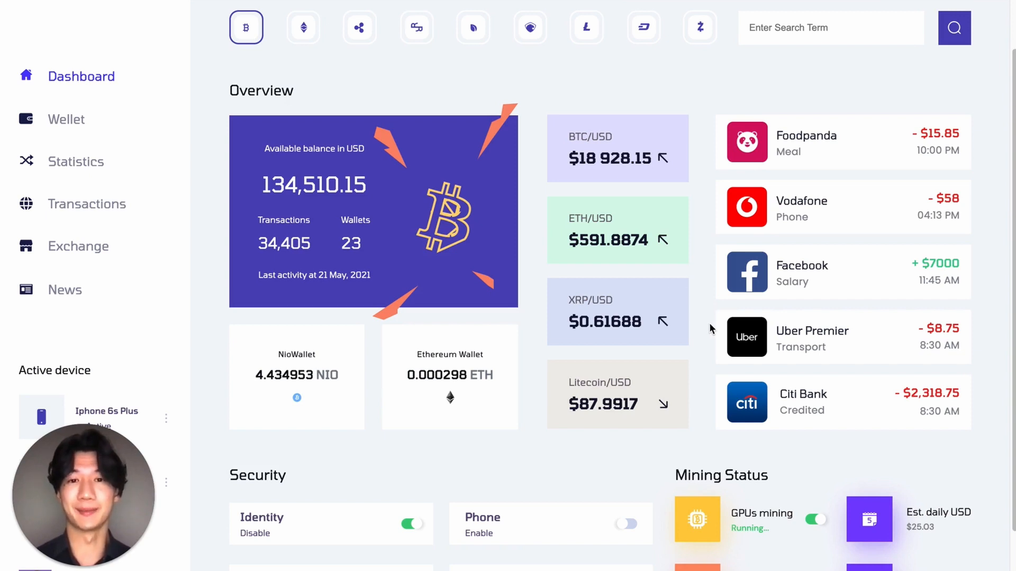
scroll(710, 324, "up", 1)
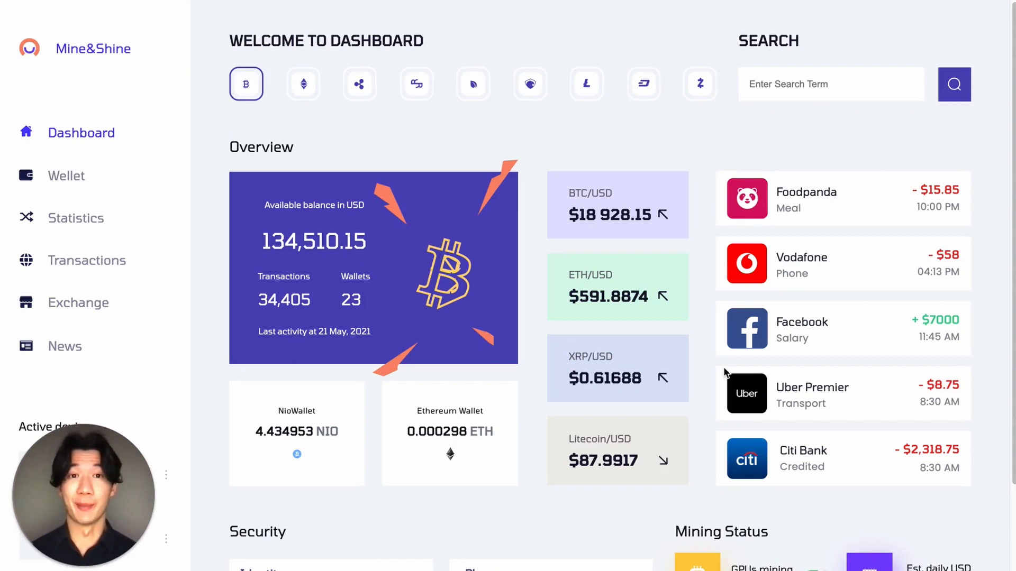
key("ctrl+Left")
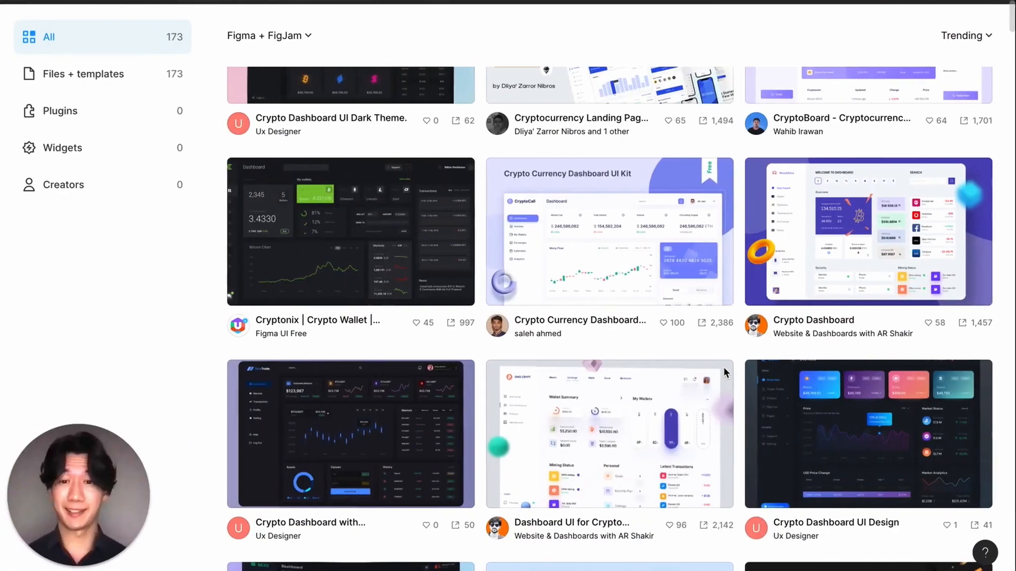